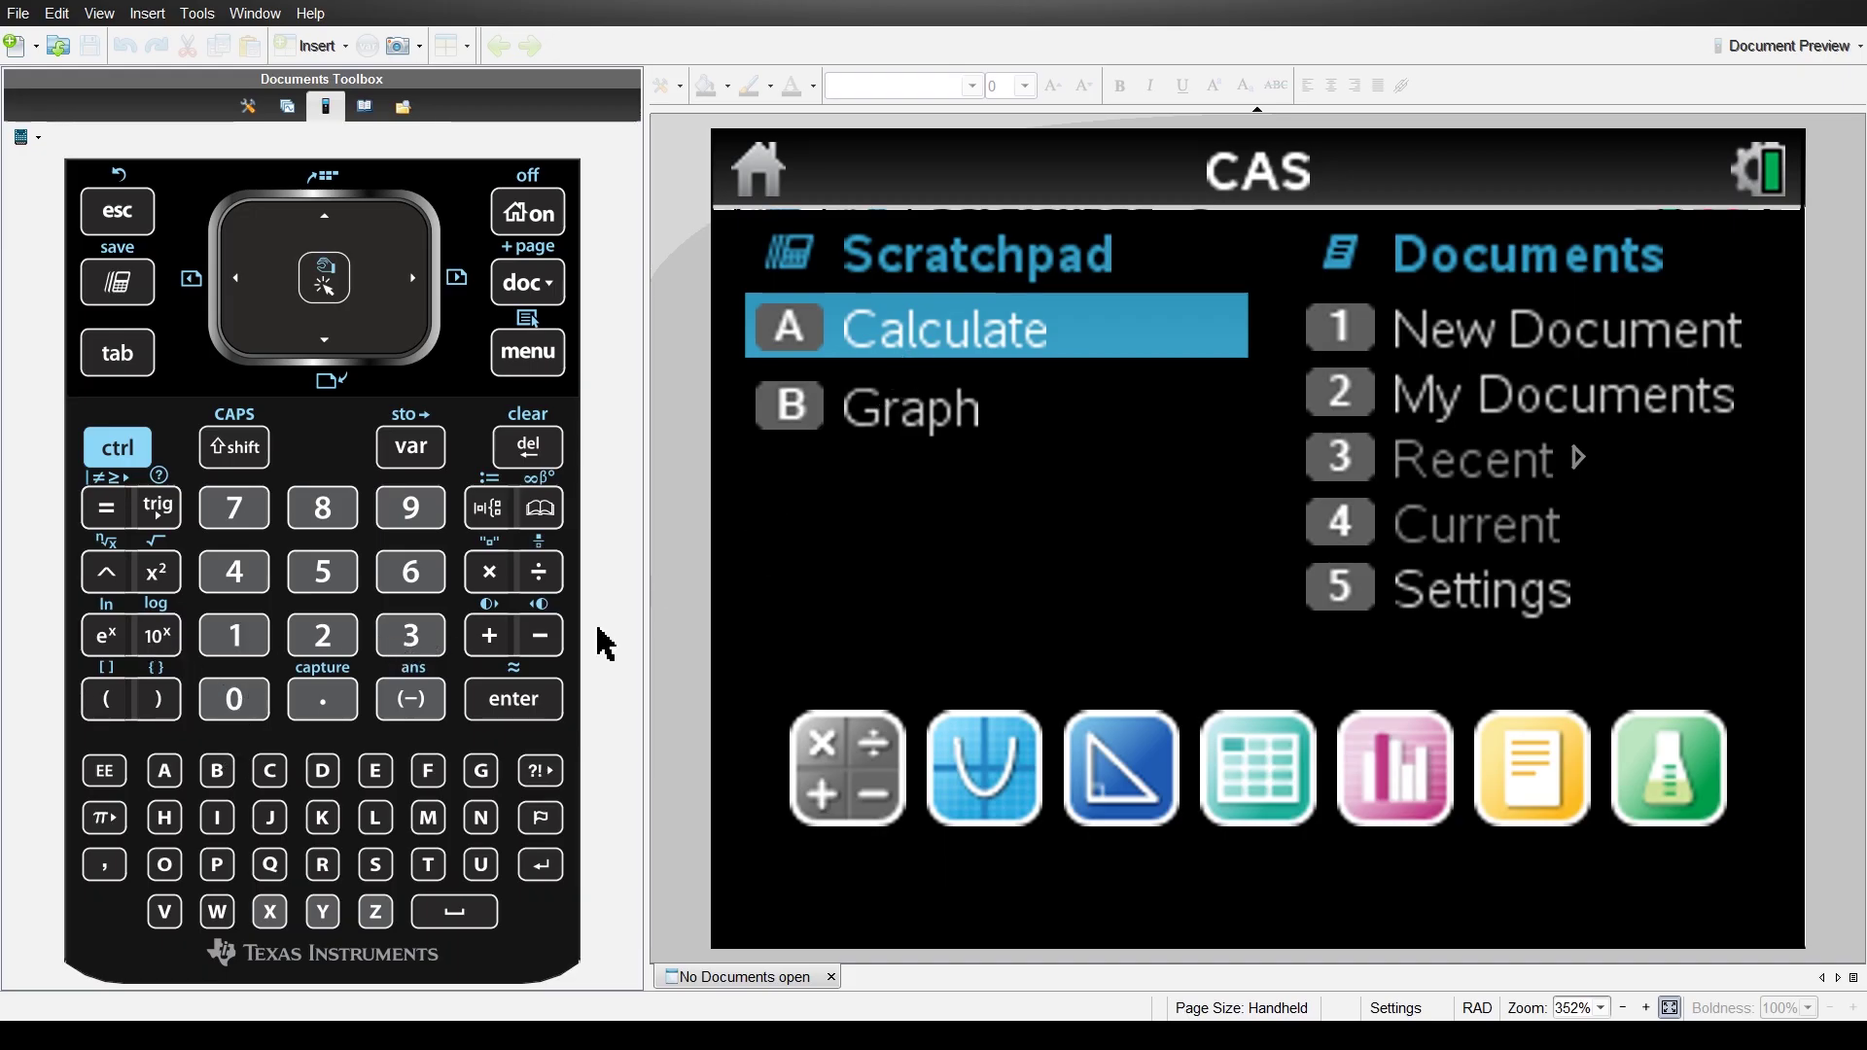
- Open the Scratchpad's Calculate page from the handheld home screen
{"action": "left_click", "coordinate": [173, 782]}
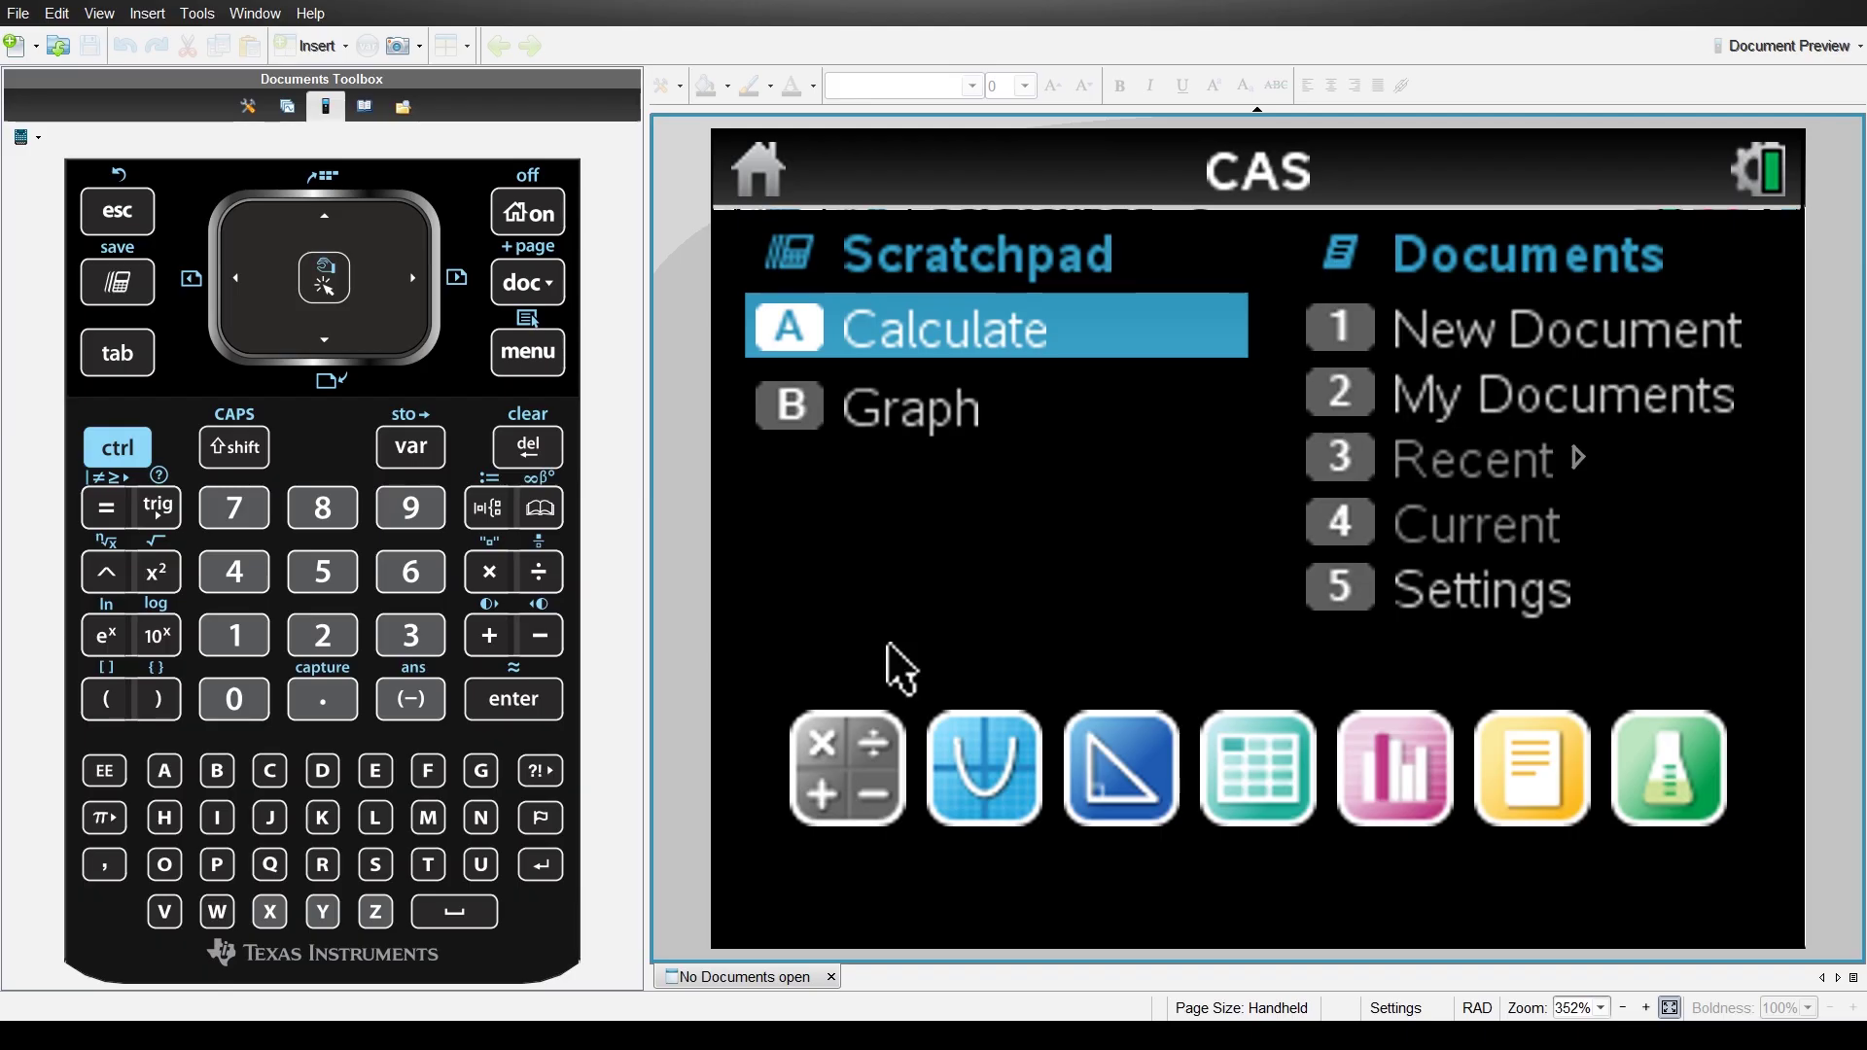
- Reopen the Scratchpad, evaluate 1+1 to get 2, then switch to the graph view
{"action": "left_click", "coordinate": [991, 348]}
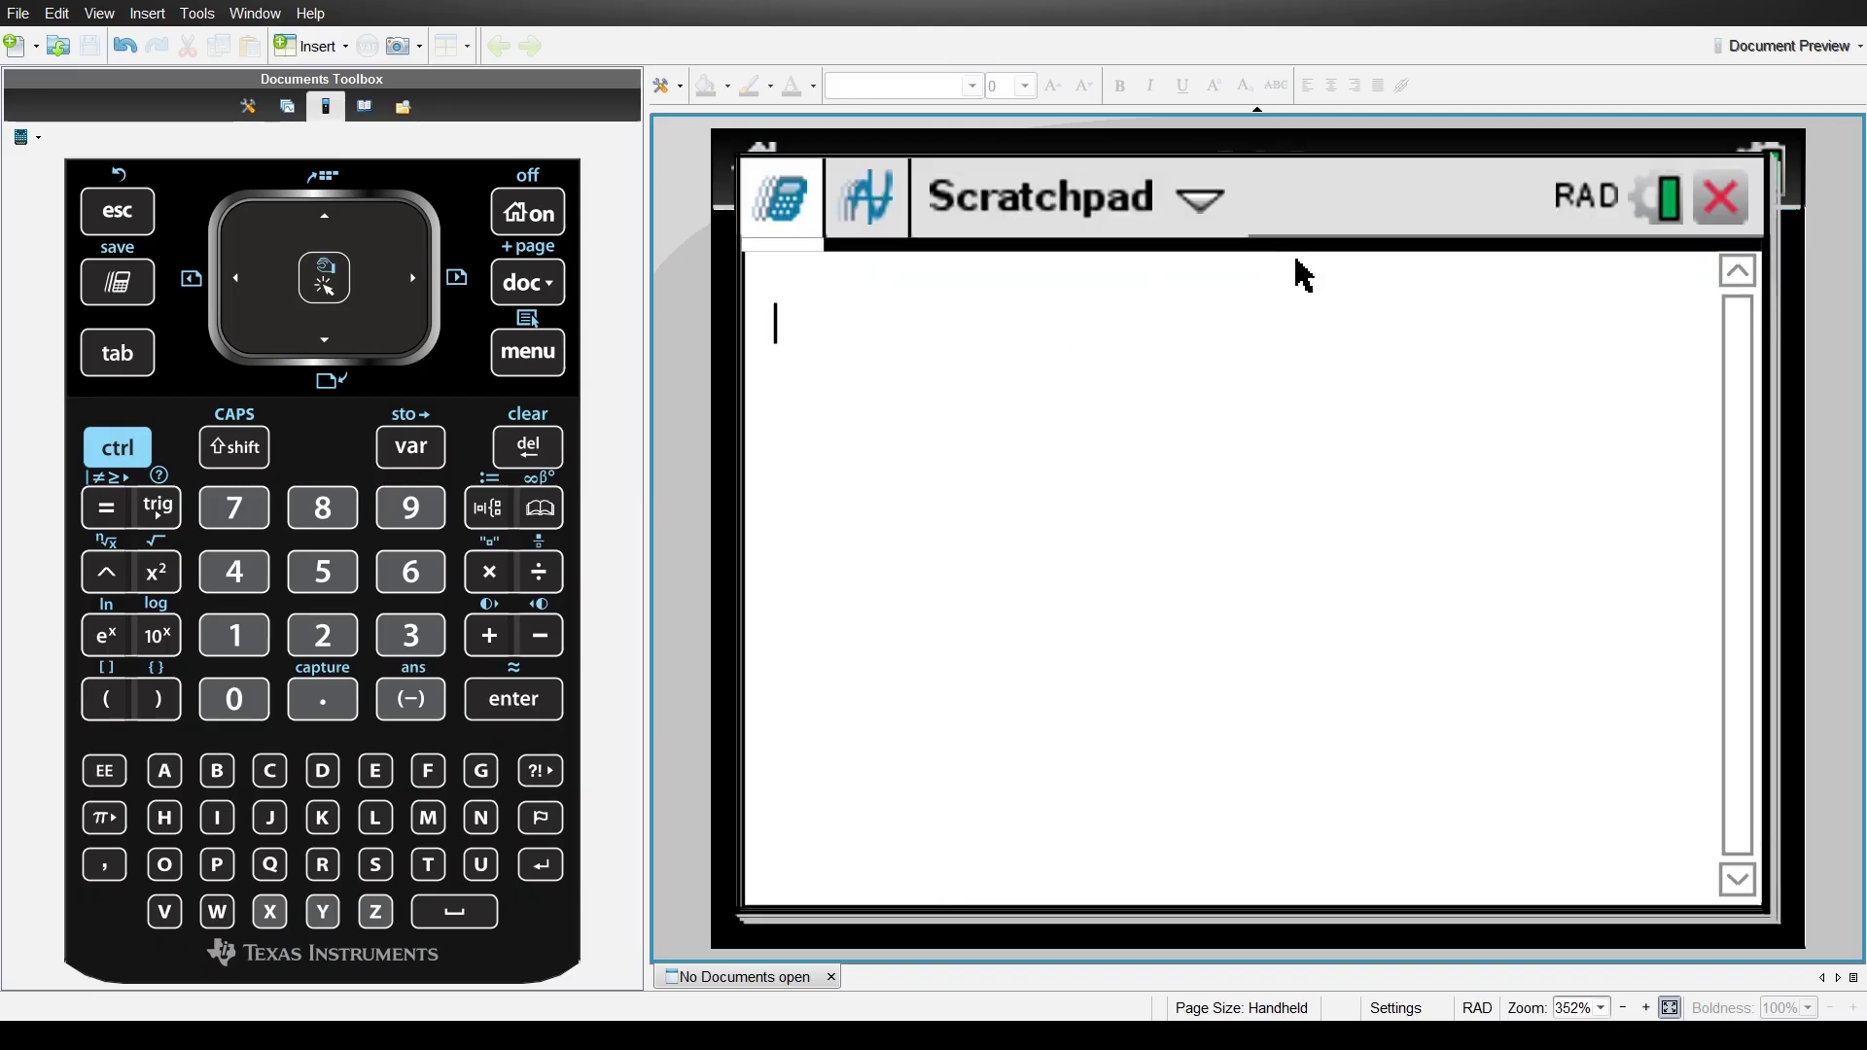
{"action": "left_click", "coordinate": [1748, 201]}
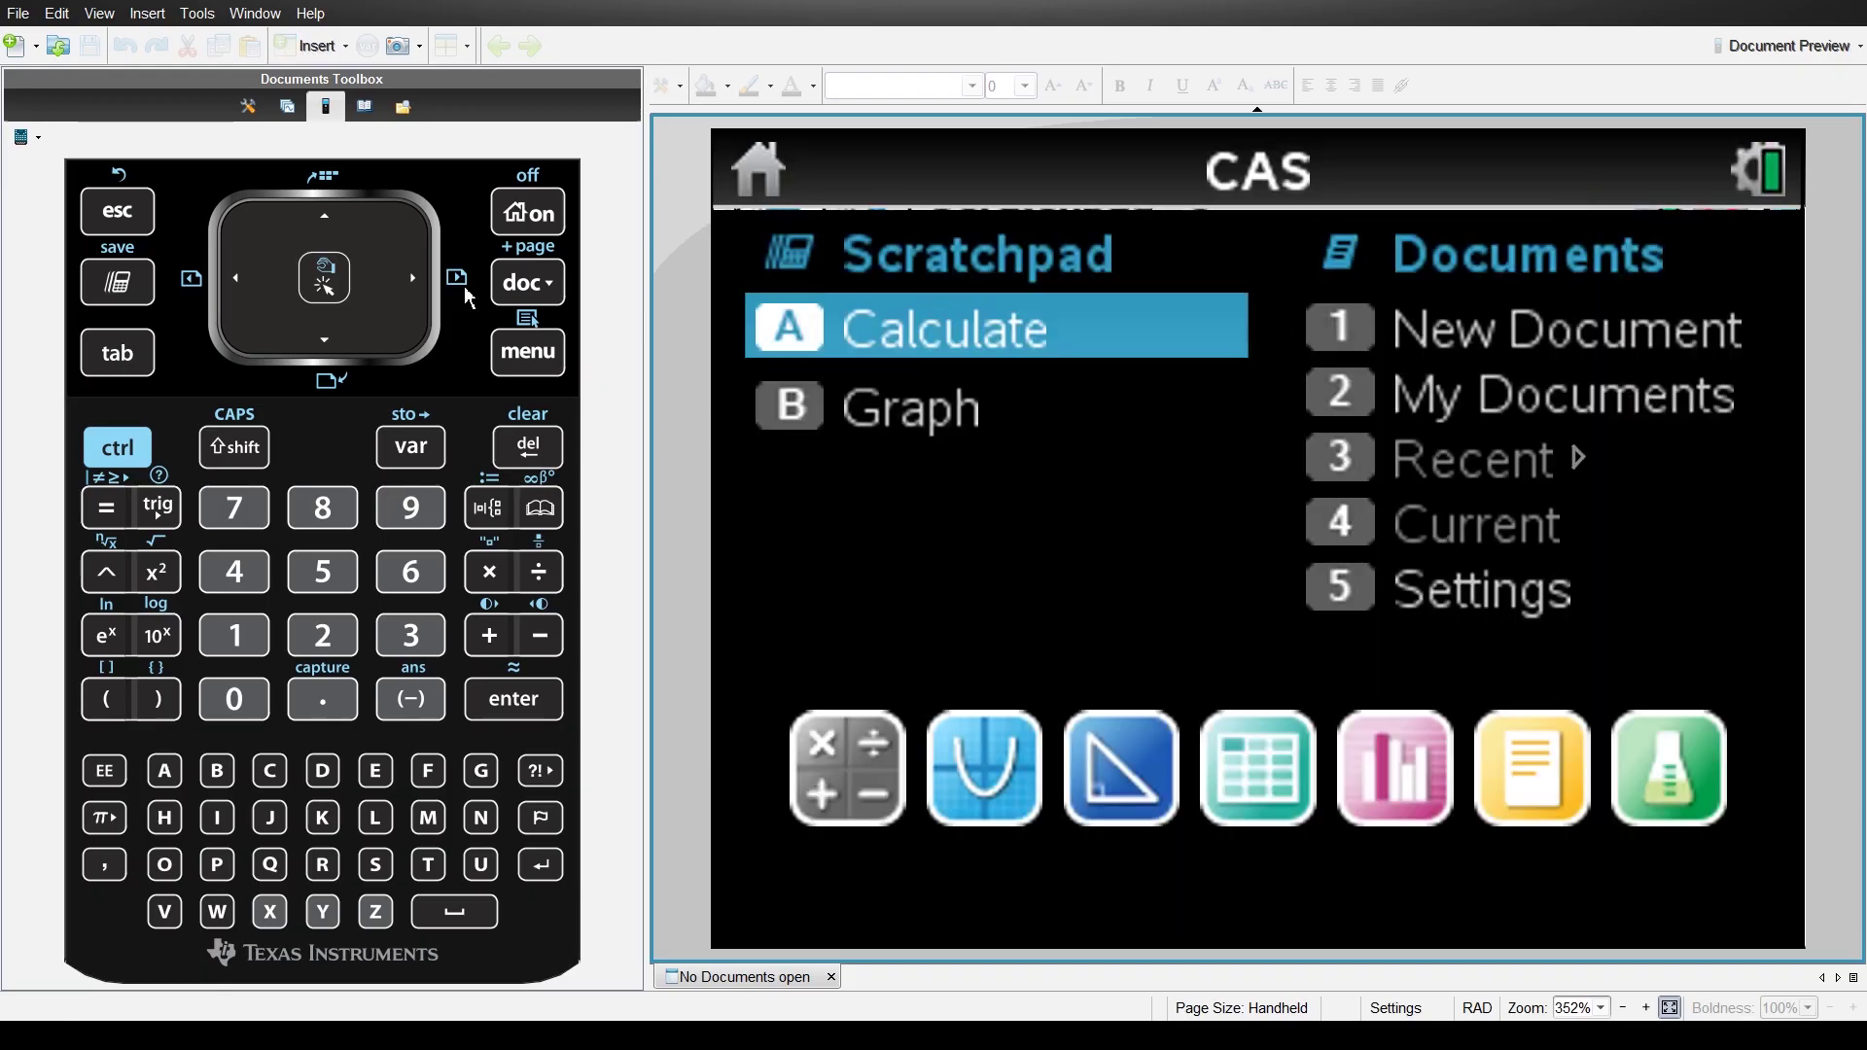
{"action": "left_click", "coordinate": [119, 284]}
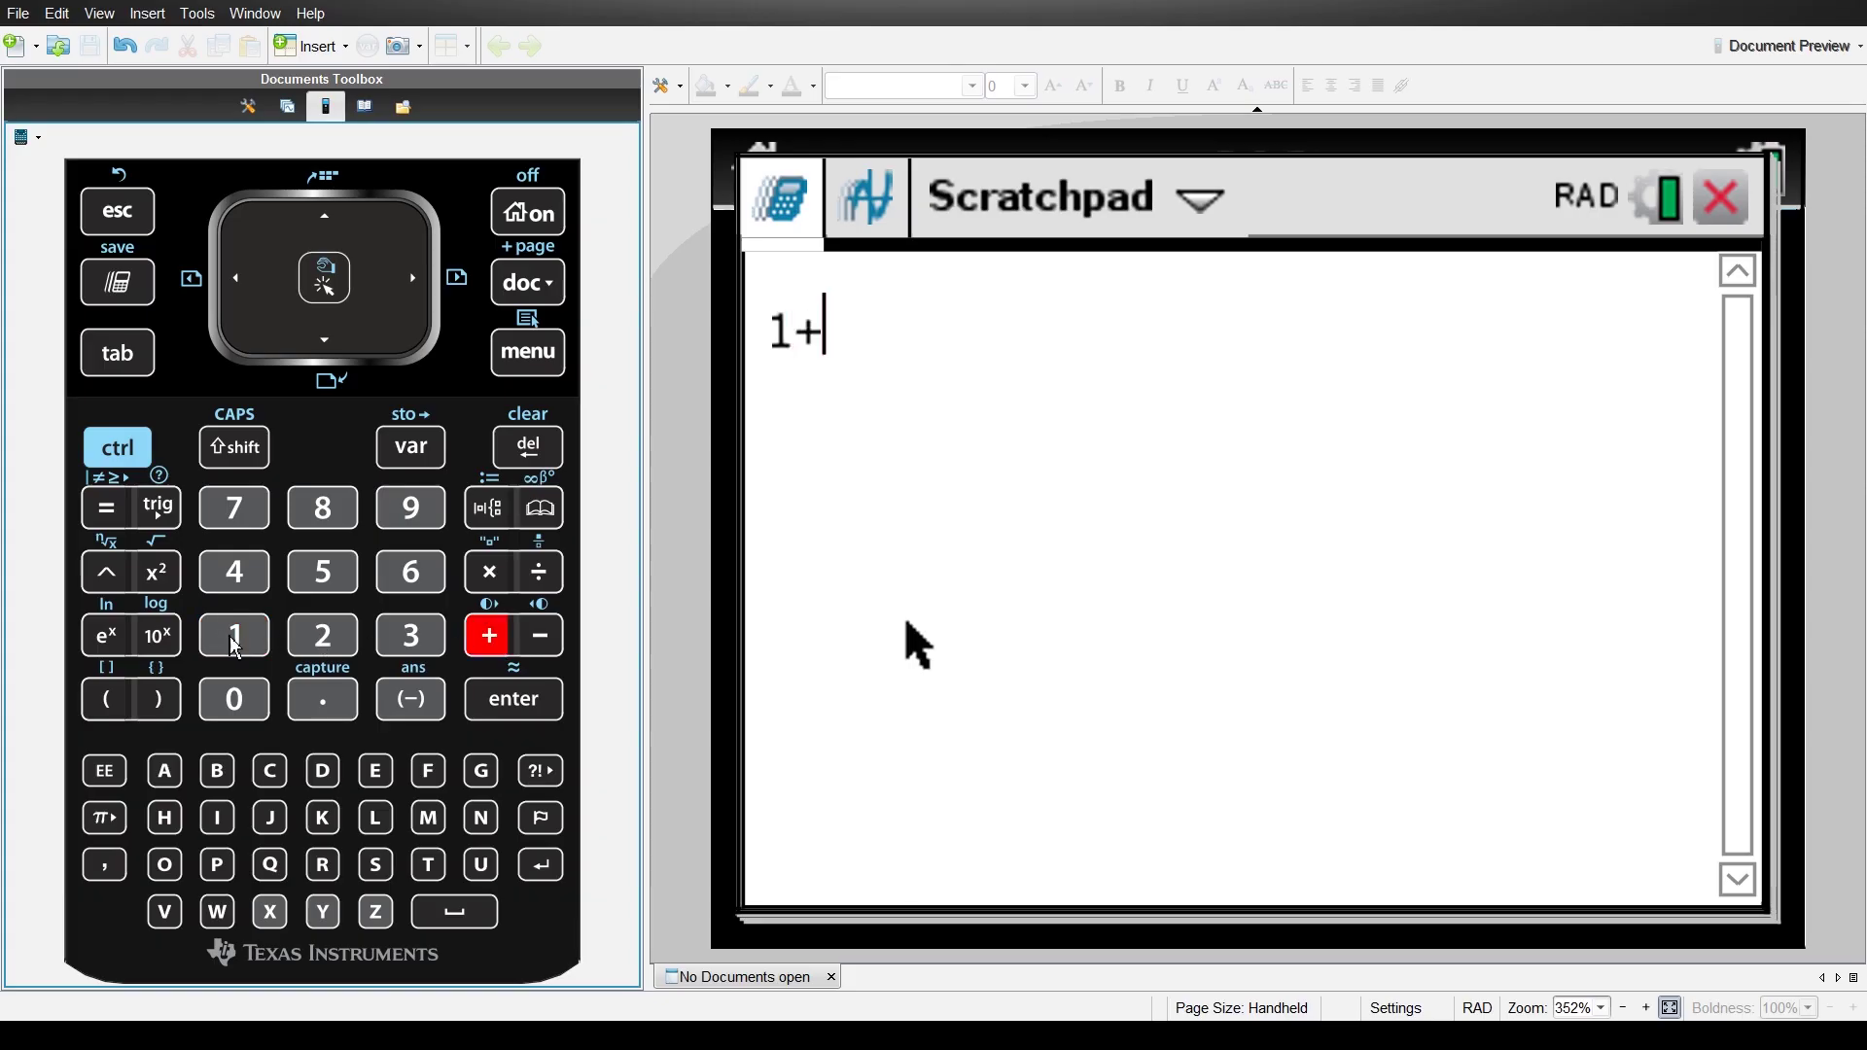
{"action": "left_click", "coordinate": [235, 636]}
{"action": "left_click", "coordinate": [527, 705]}
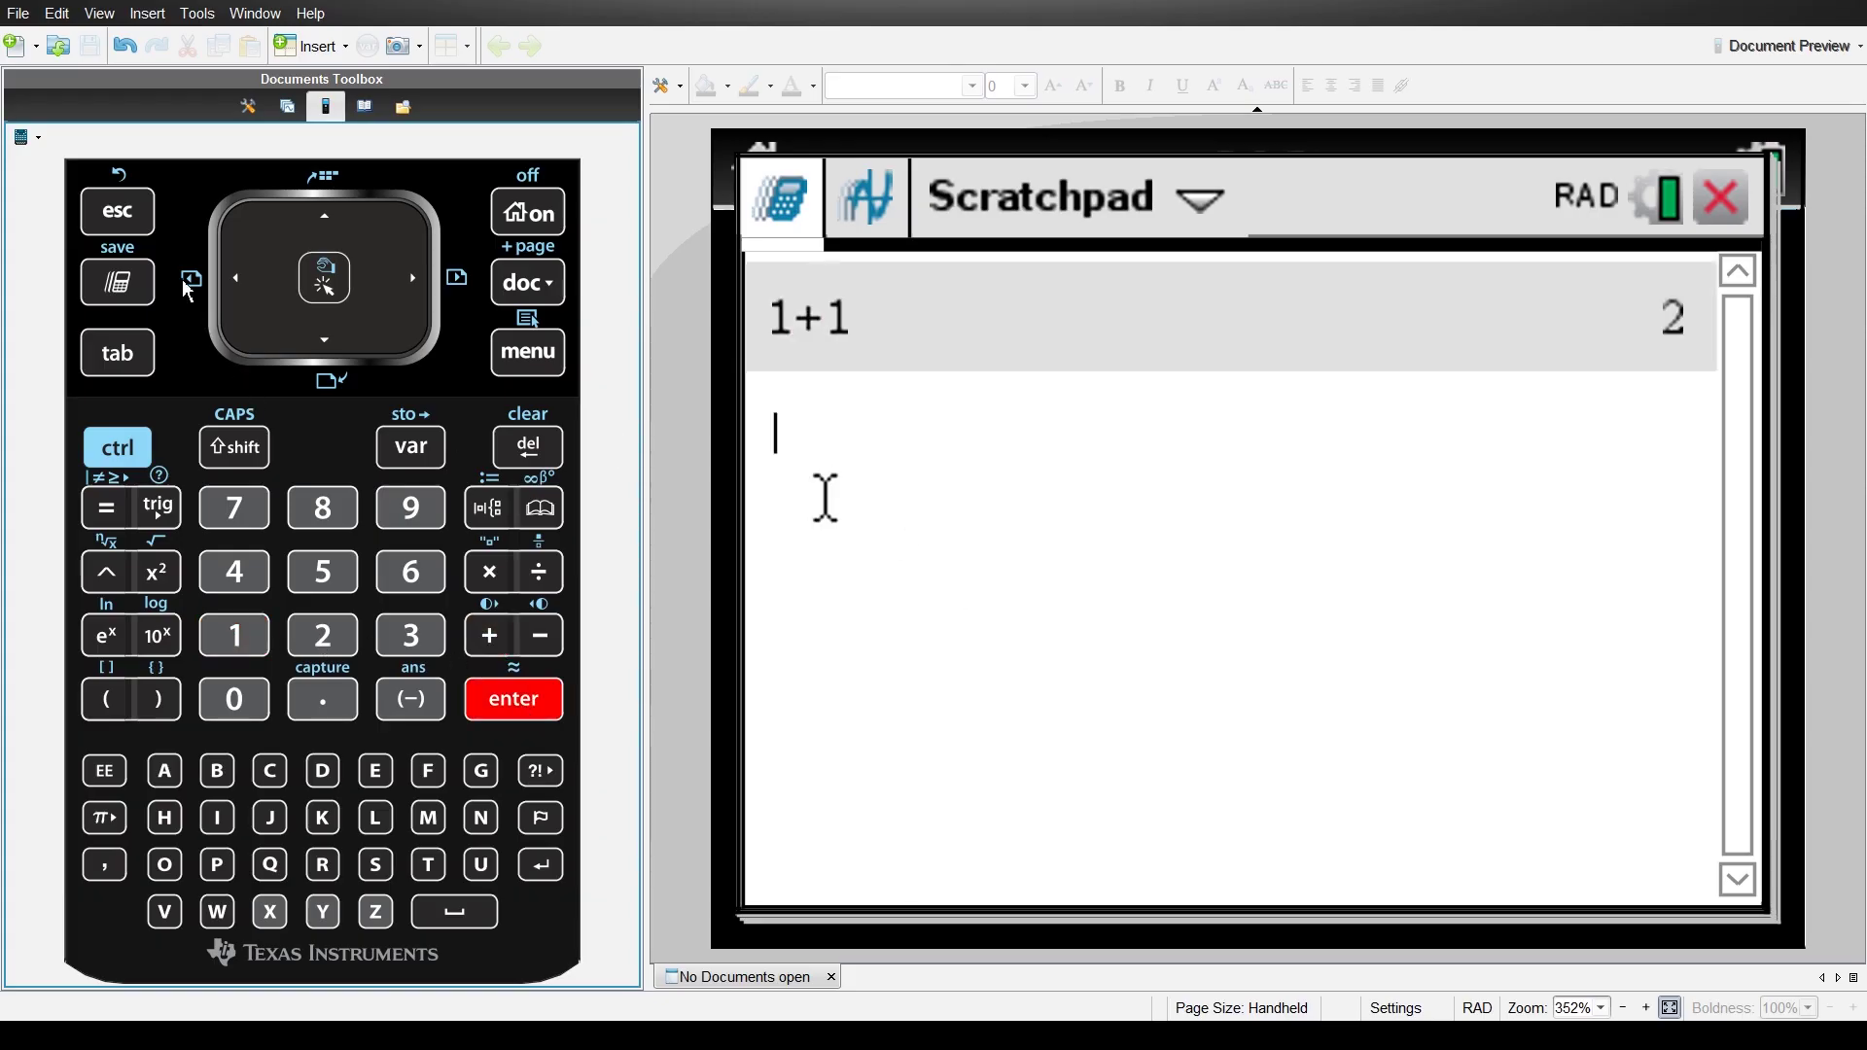
{"action": "left_click", "coordinate": [118, 282]}
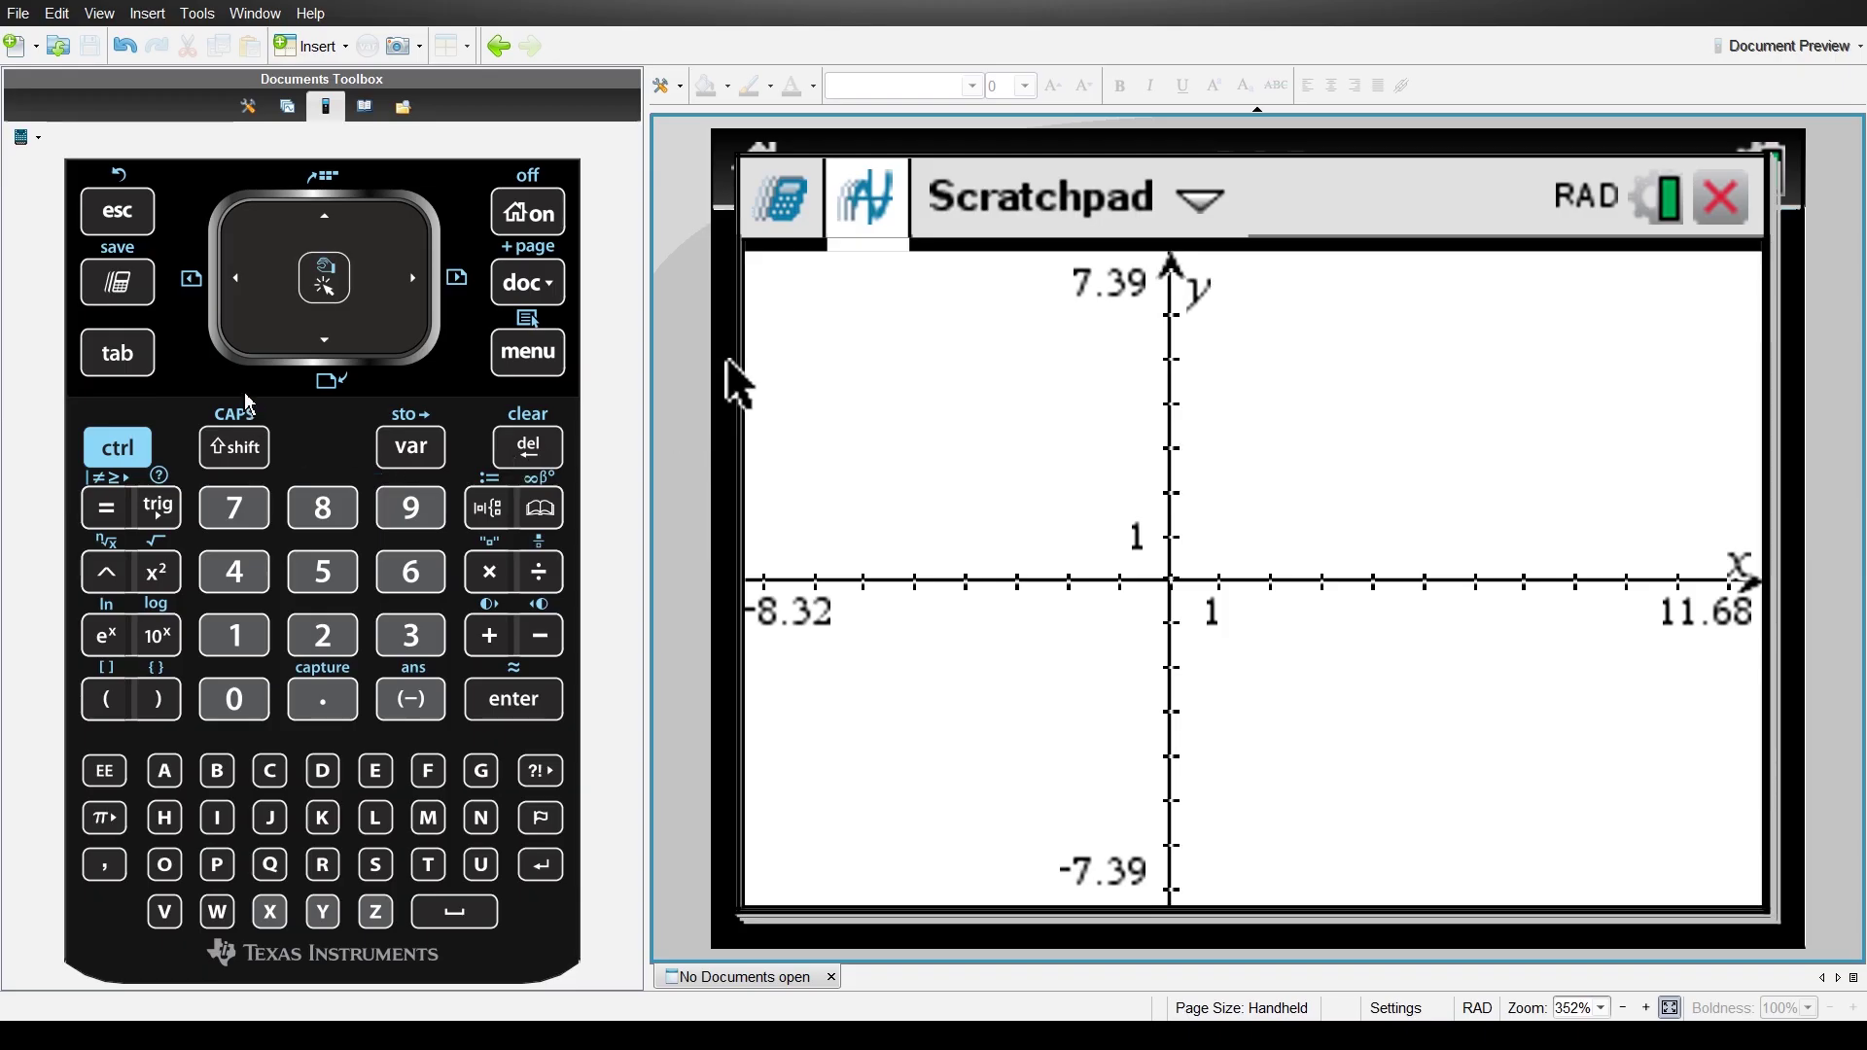
- Plot the parabola f1(x)=x² and recall its definition into the next entry line
{"action": "left_click", "coordinate": [124, 379]}
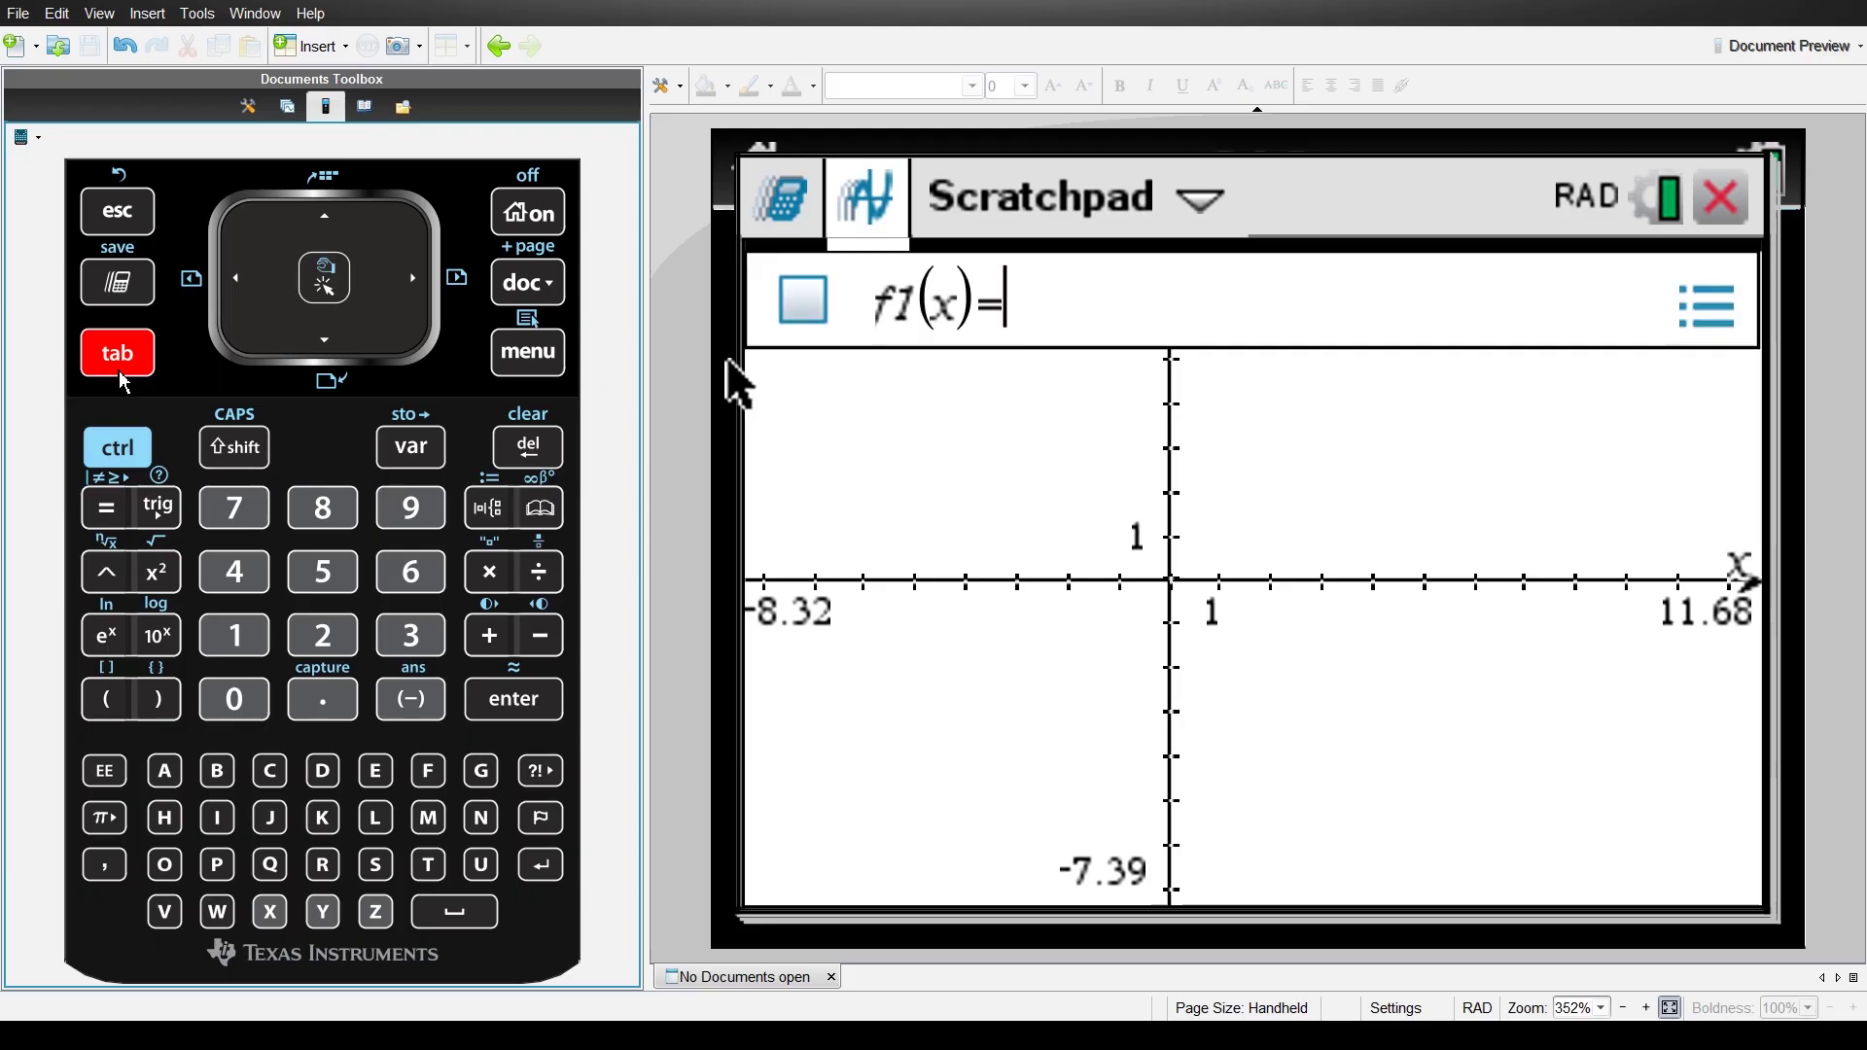
{"action": "left_click", "coordinate": [281, 919]}
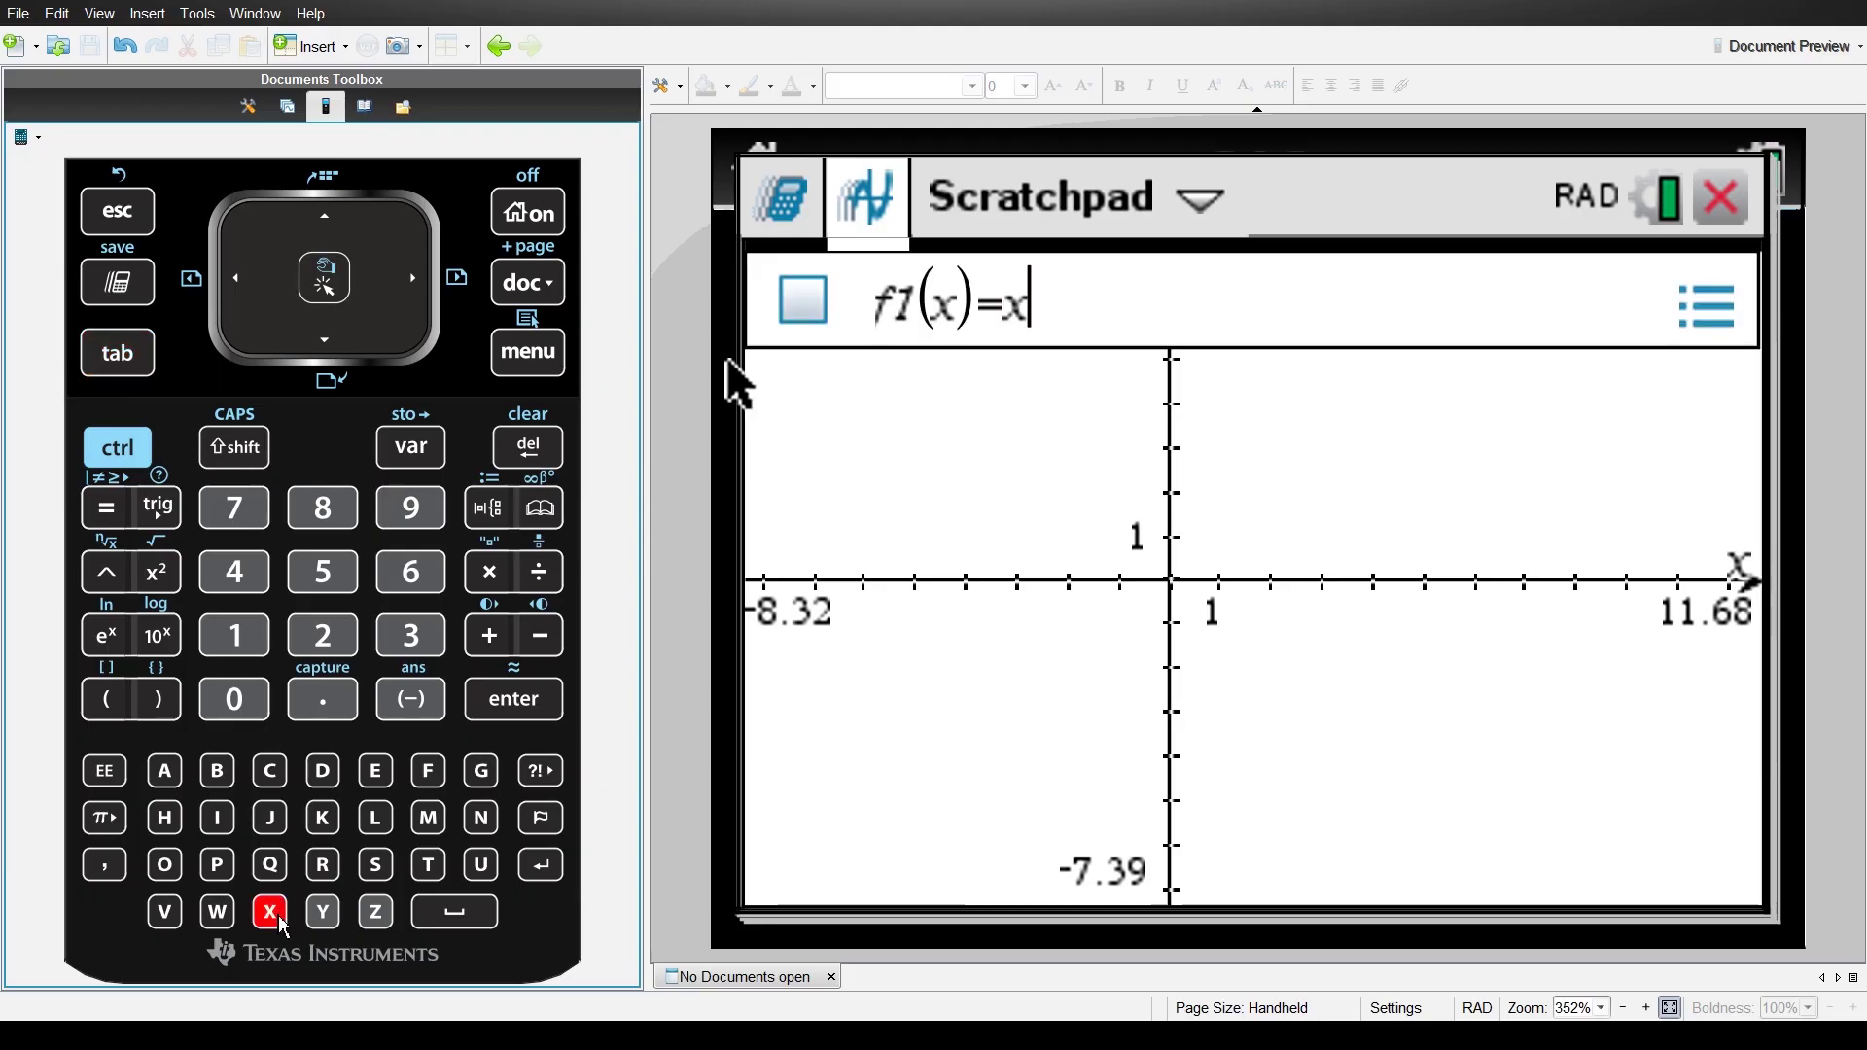
{"action": "left_click", "coordinate": [156, 582]}
{"action": "left_click", "coordinate": [549, 707]}
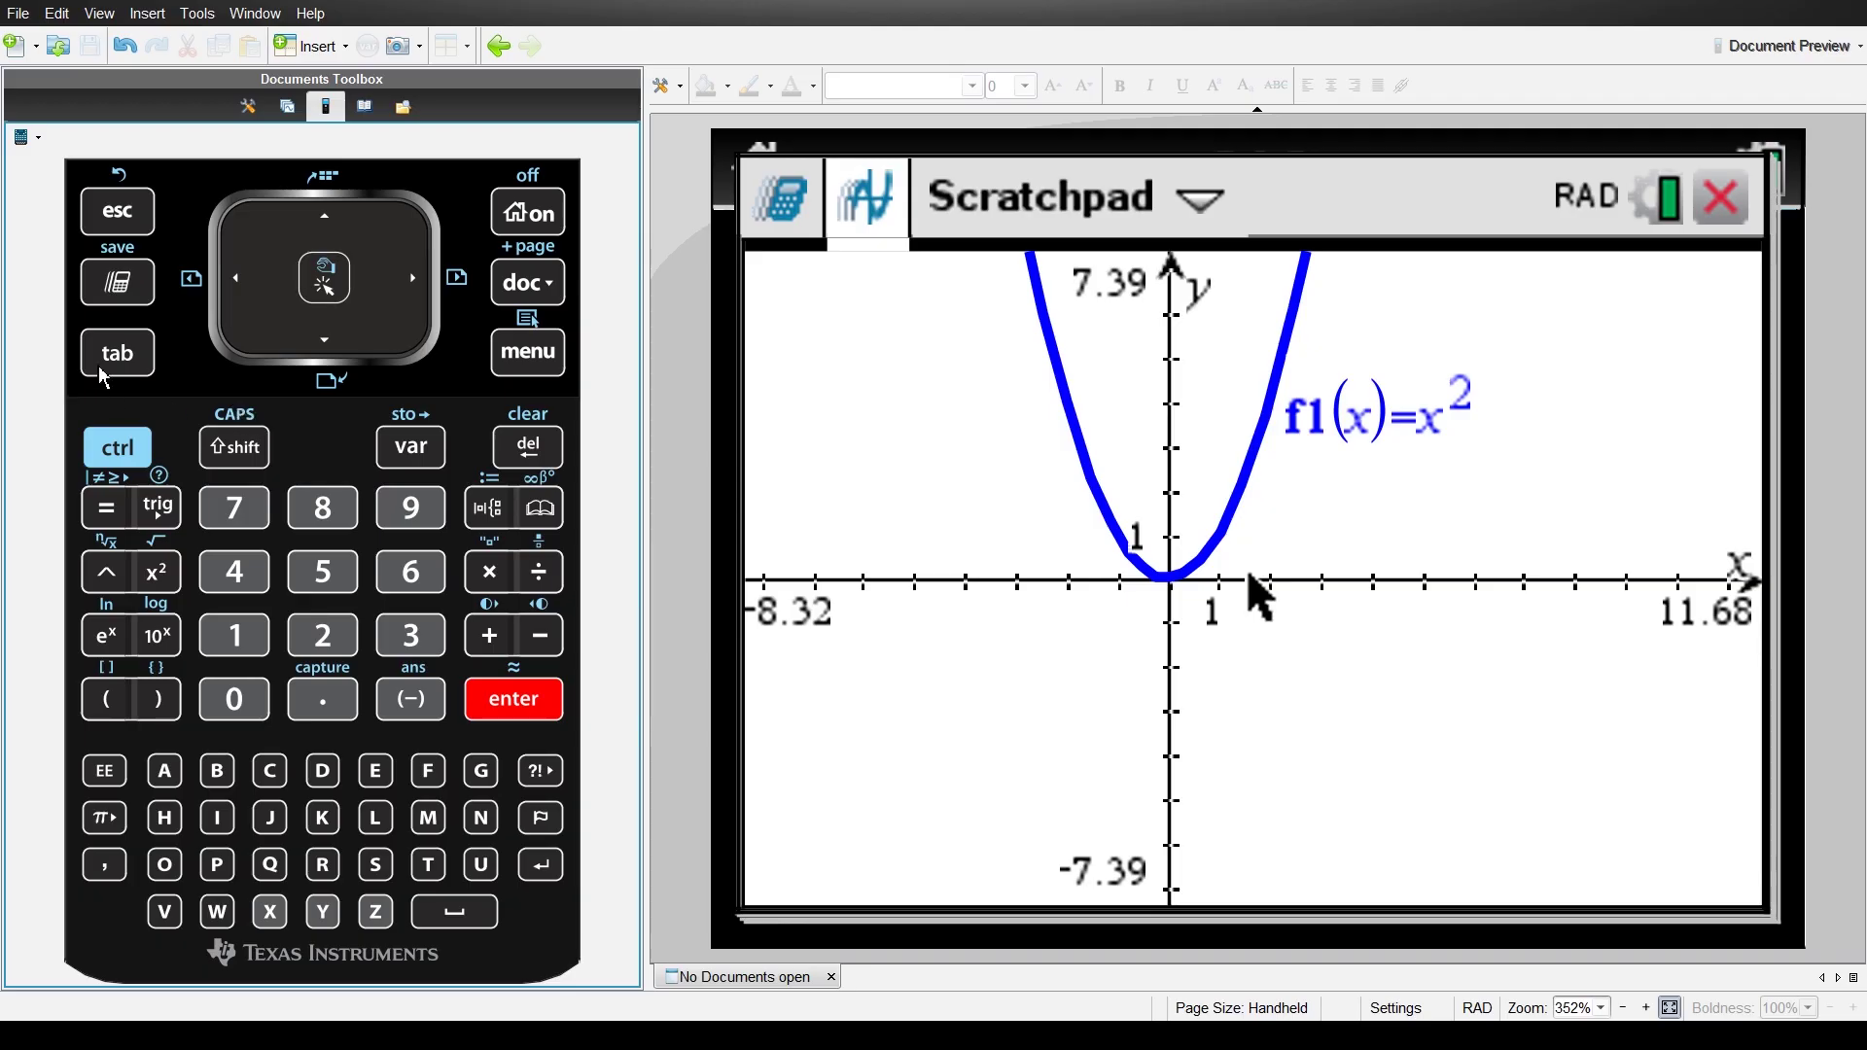
{"action": "left_click", "coordinate": [132, 365]}
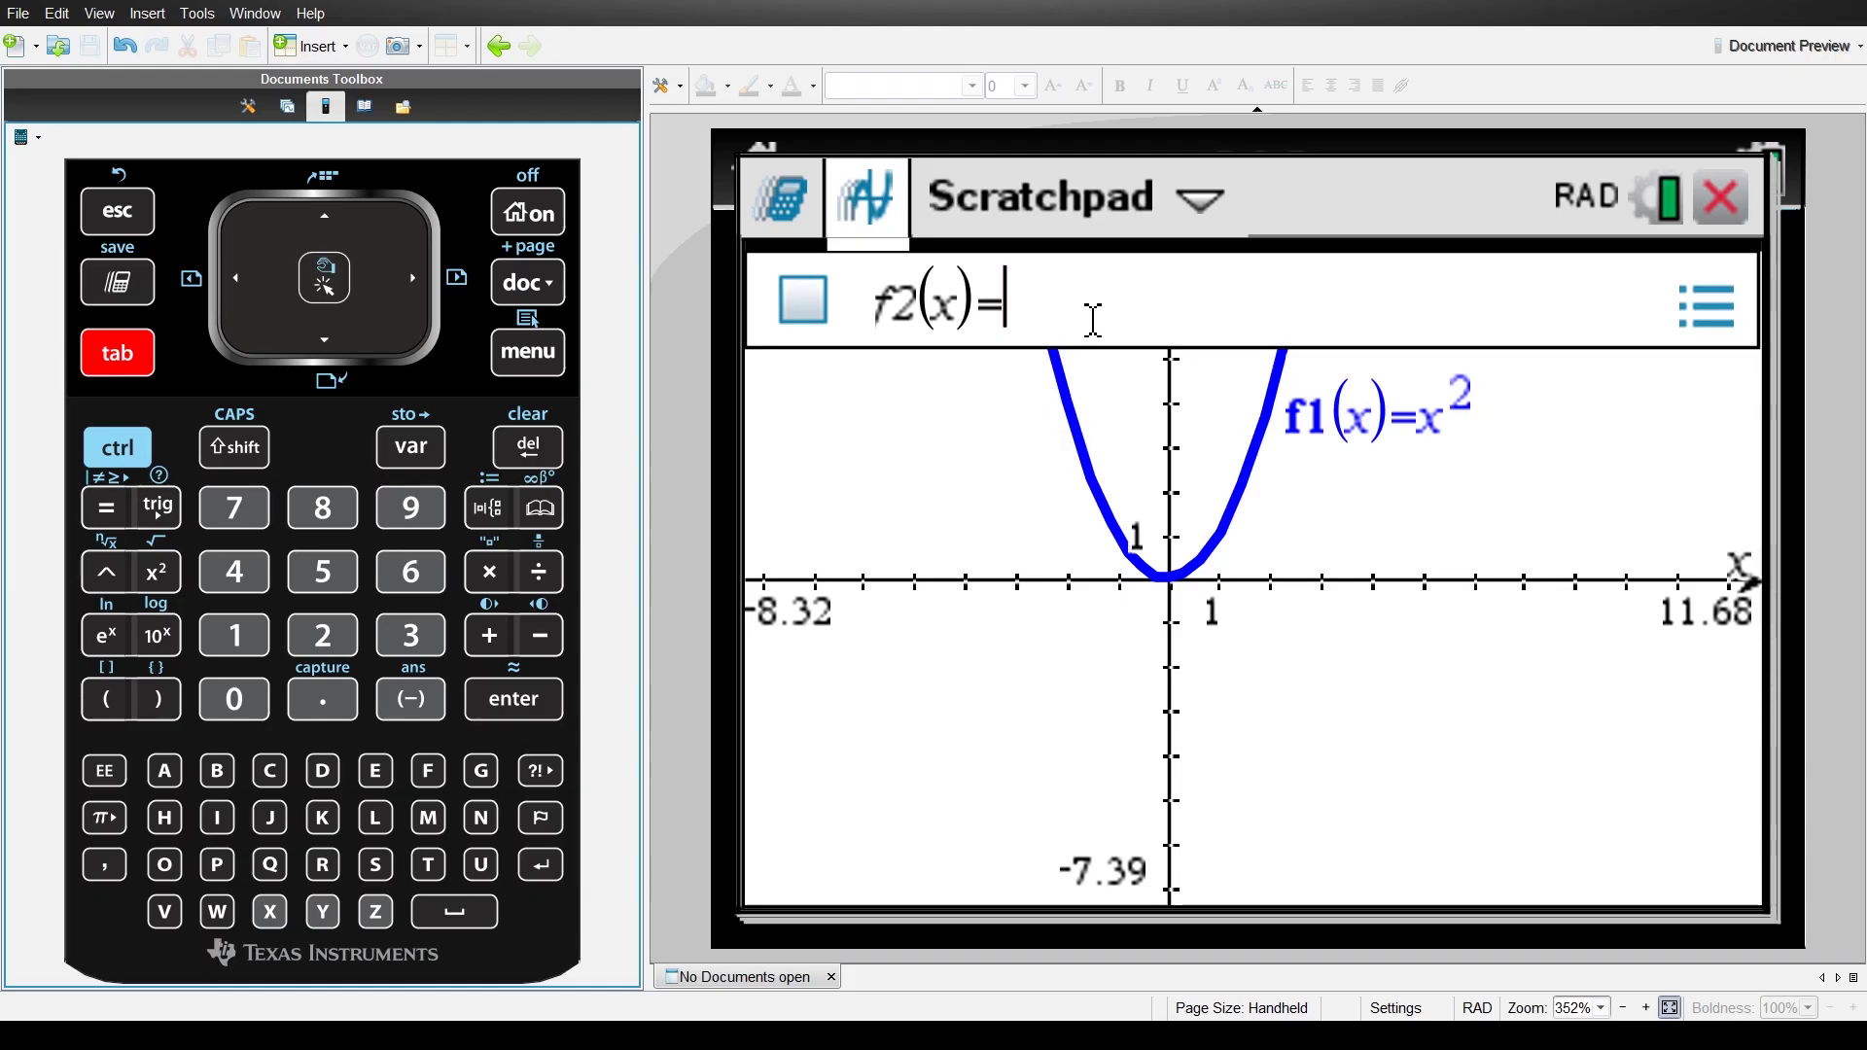
{"action": "left_click", "coordinate": [320, 222]}
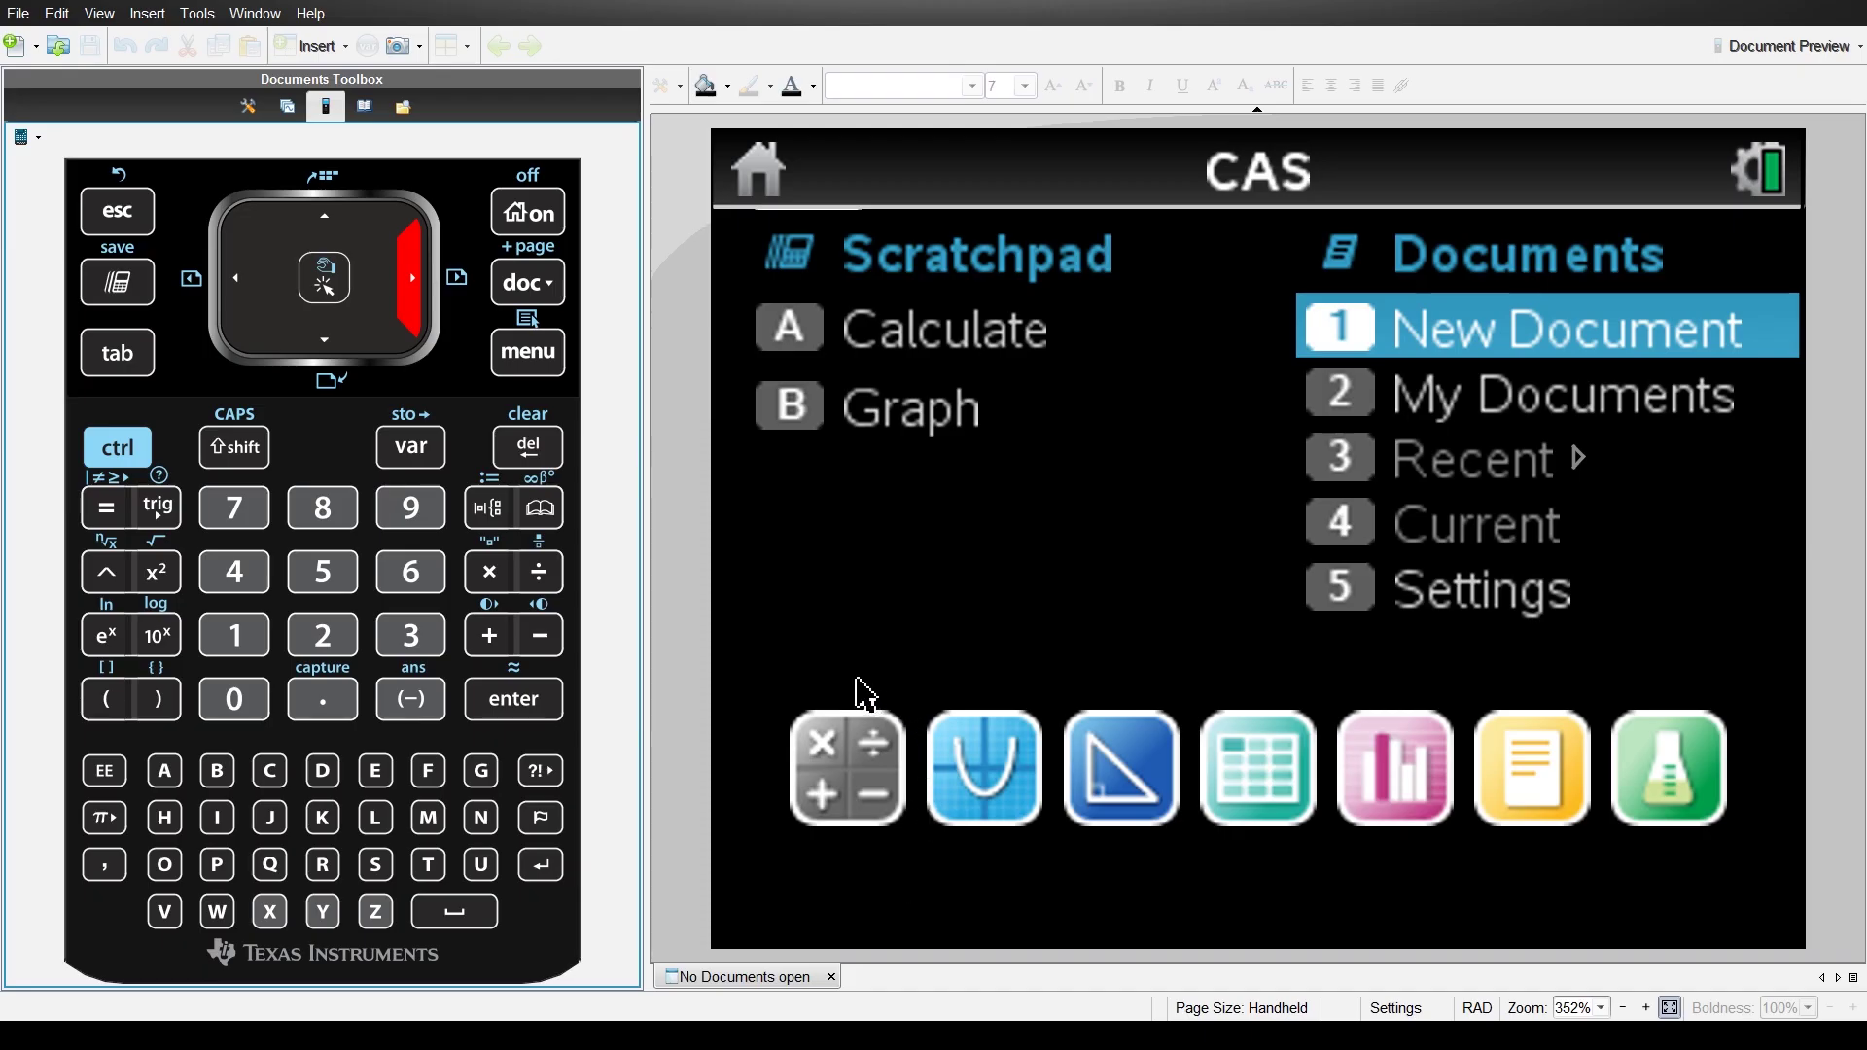
- Create a new document, Document10, with a Notes application on page 1.1
{"action": "left_click", "coordinate": [1485, 352]}
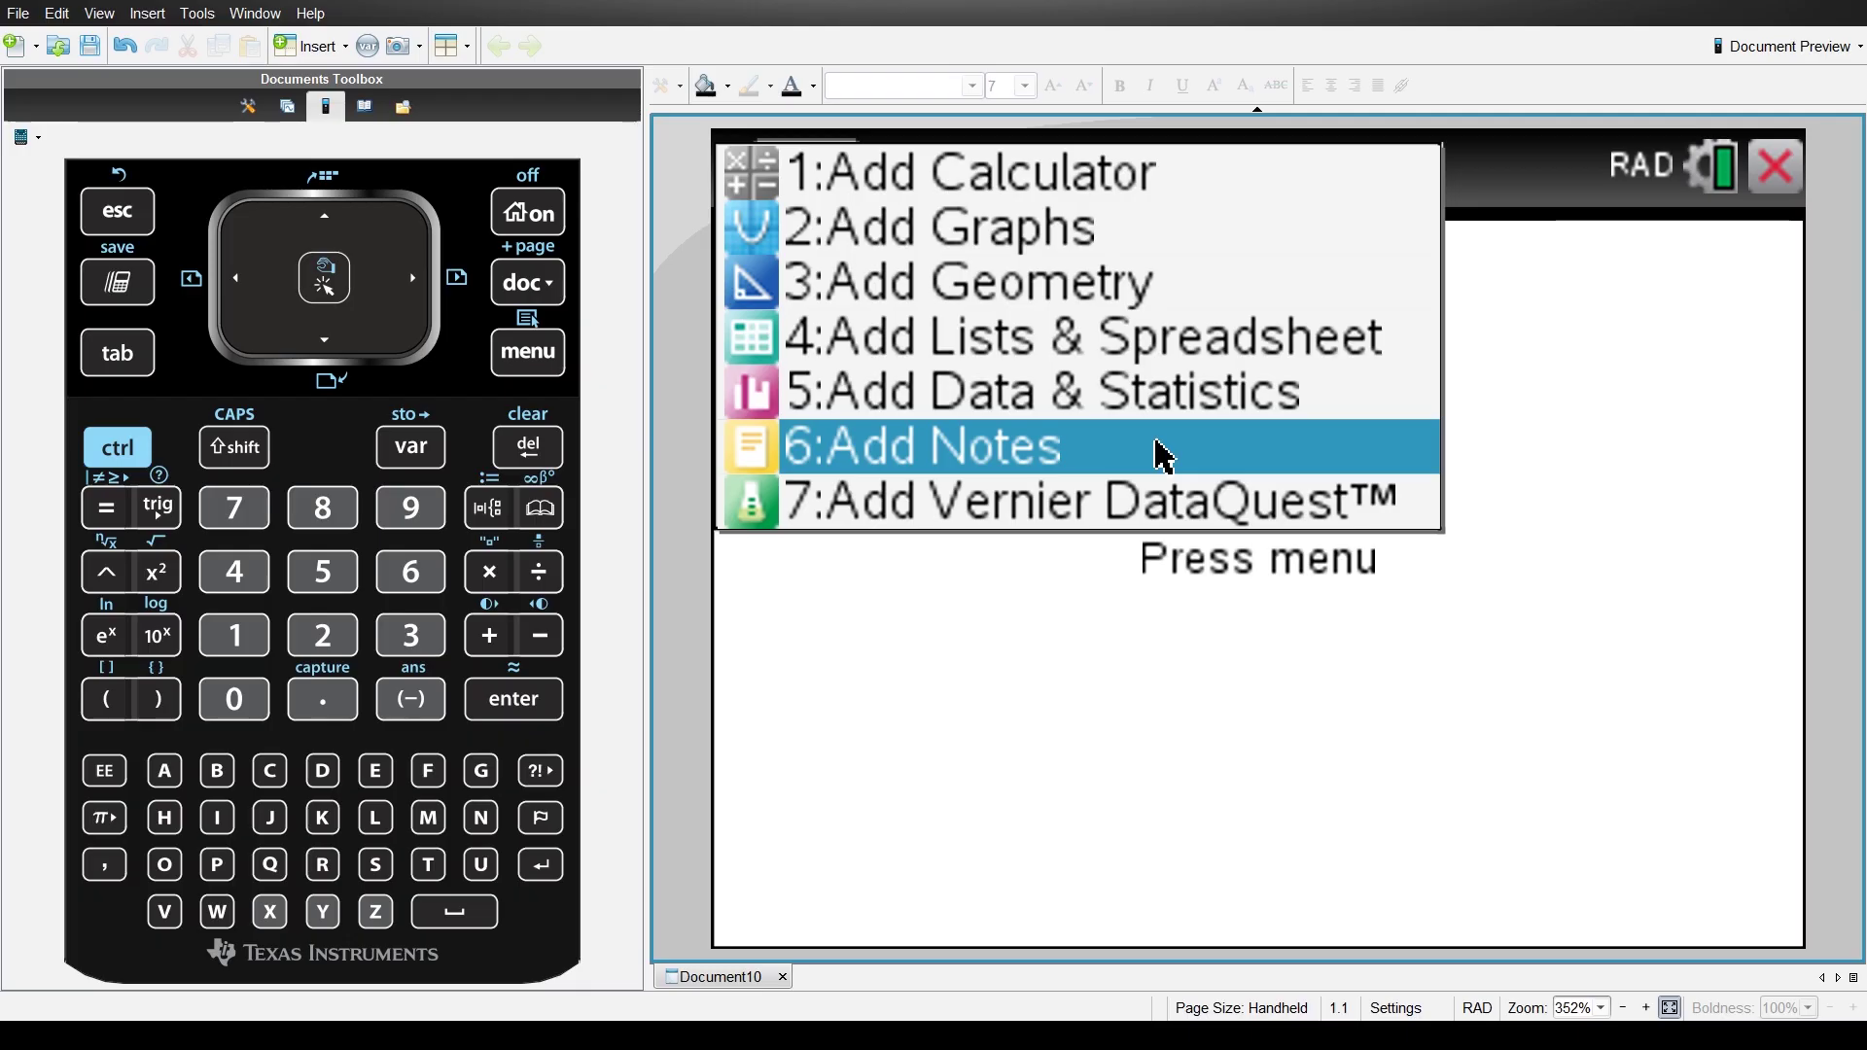
{"action": "left_click", "coordinate": [1164, 455]}
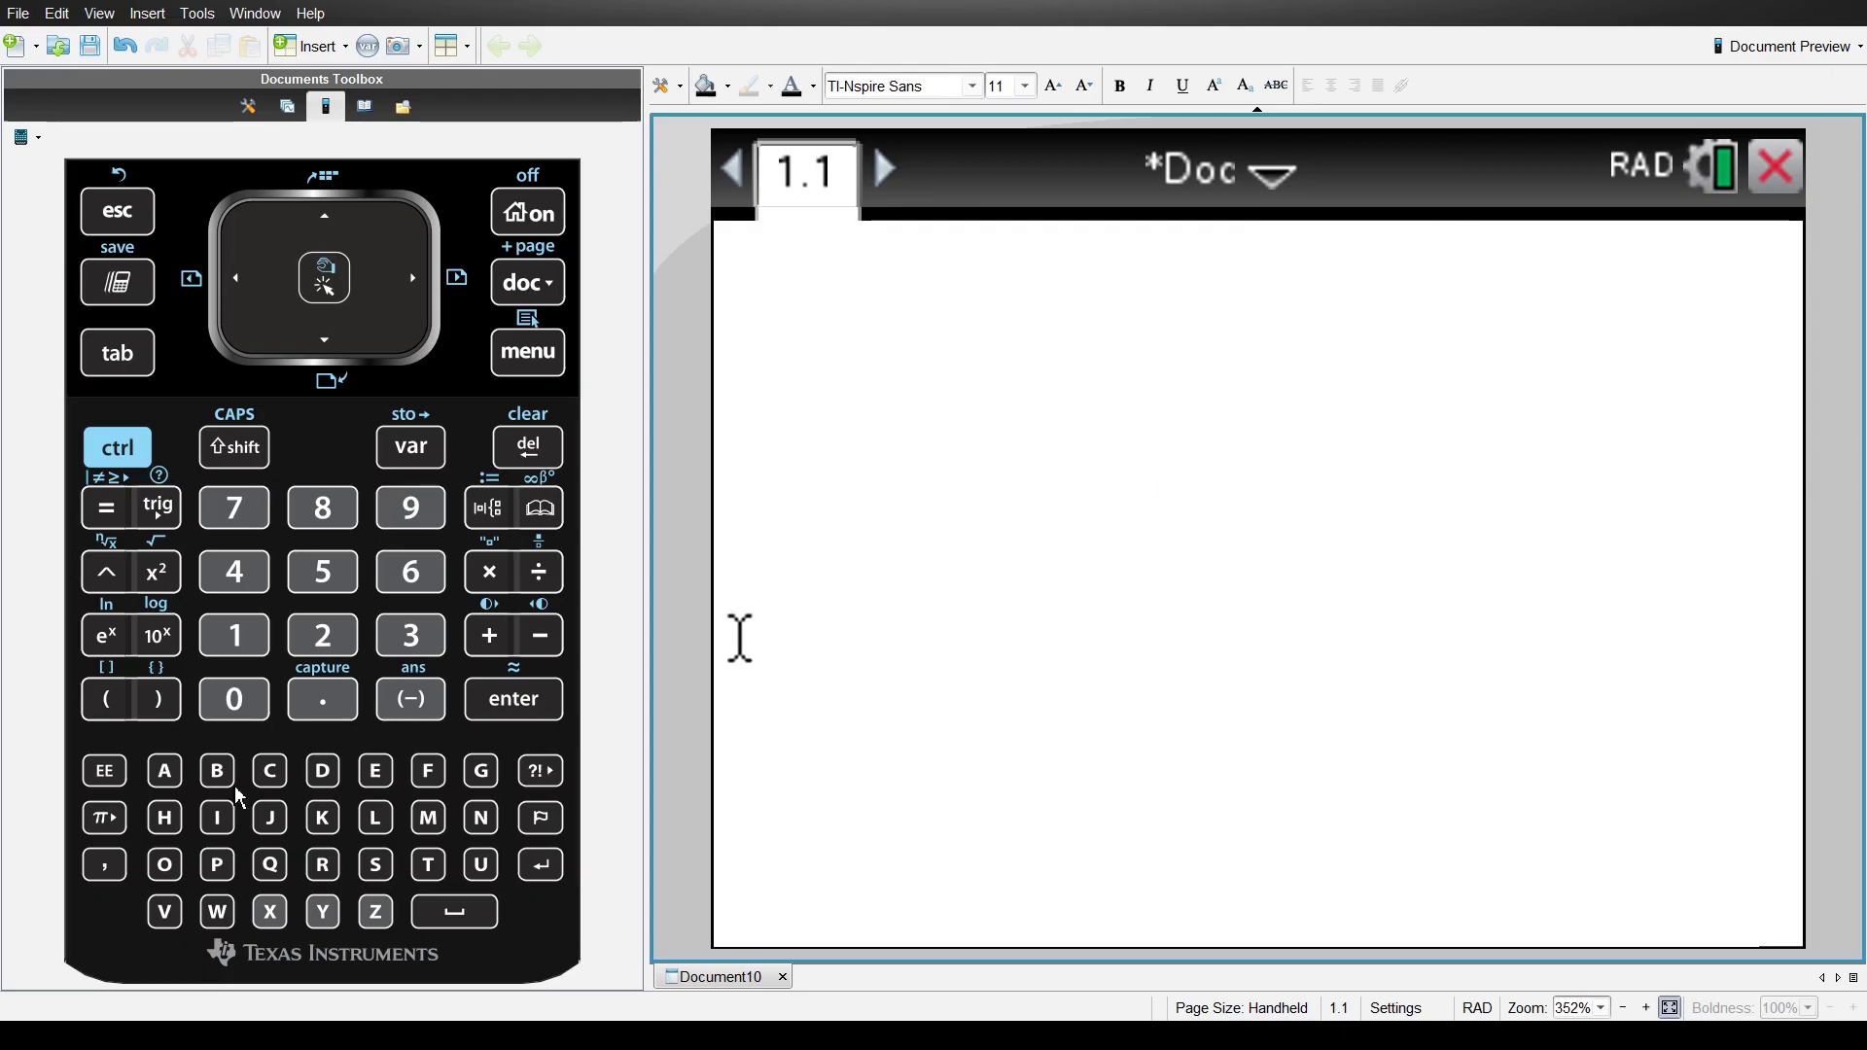
- Type 'easy tech' on the first line of the Notes page using the keypad
{"action": "left_click", "coordinate": [377, 771]}
{"action": "left_click", "coordinate": [165, 771]}
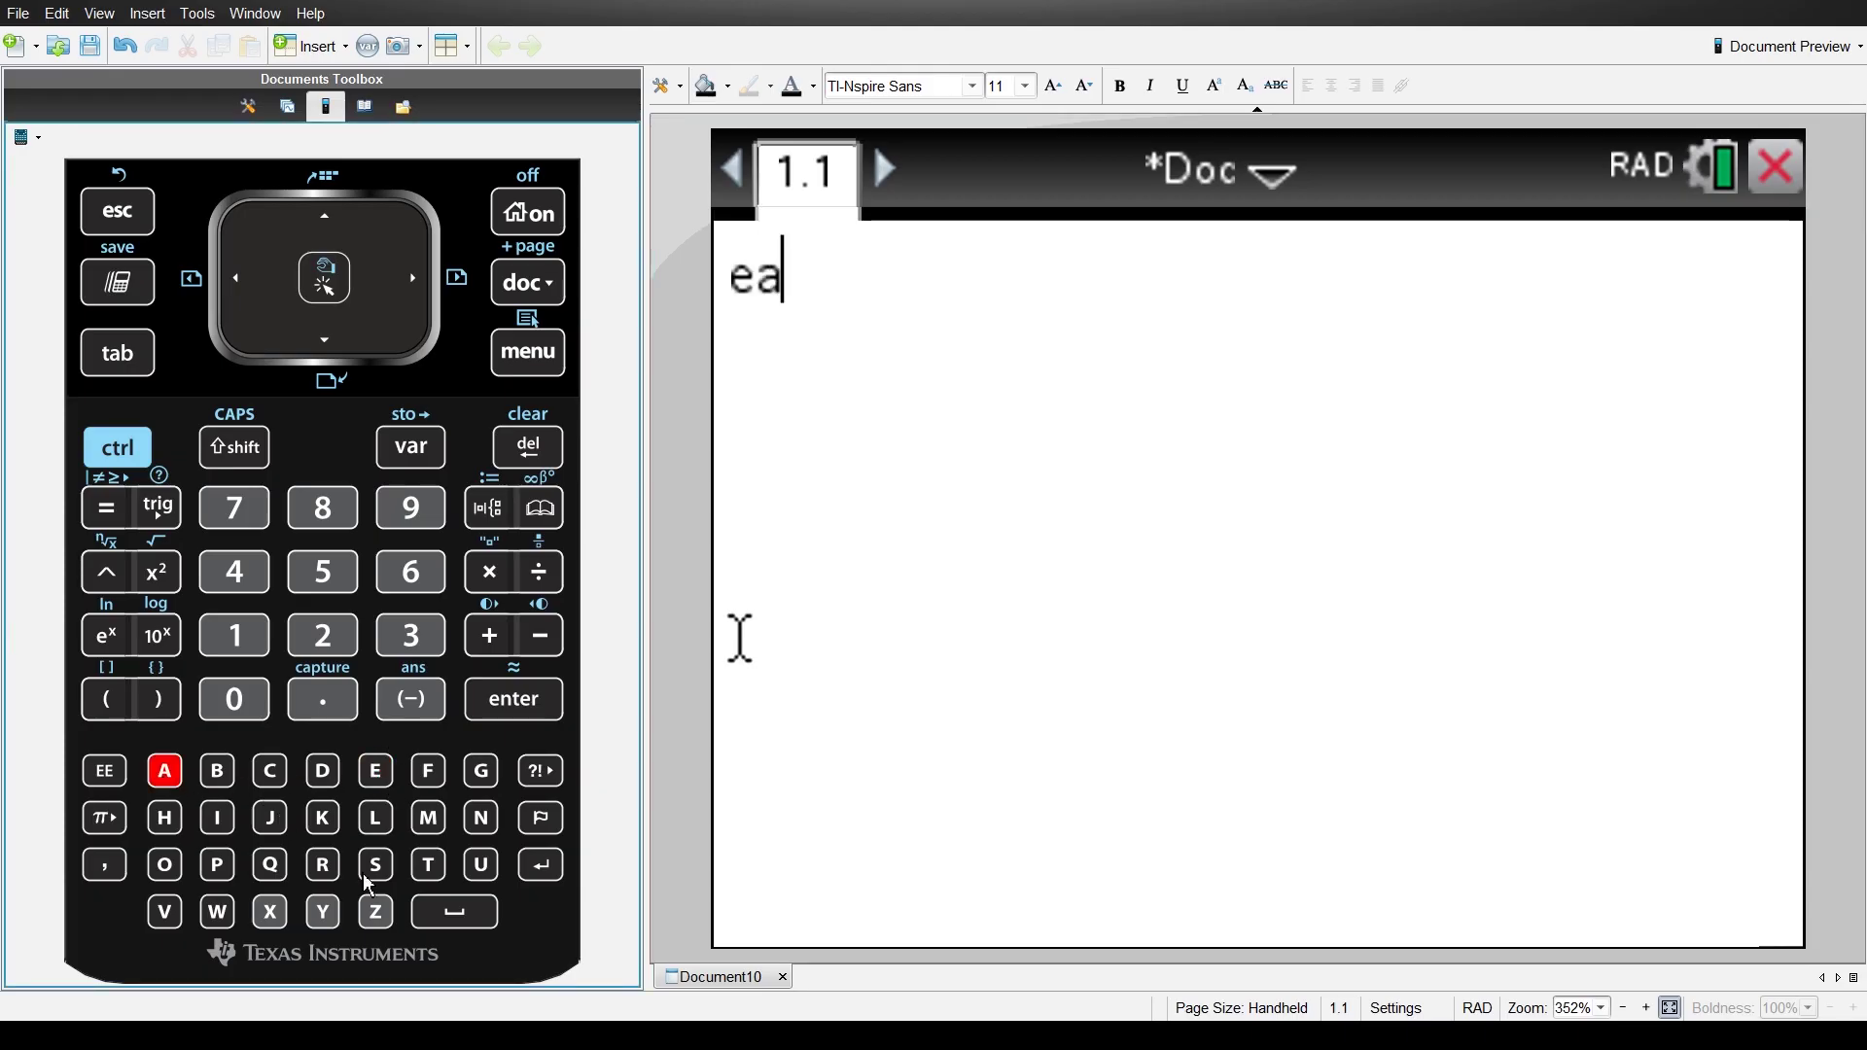
{"action": "left_click", "coordinate": [371, 868]}
{"action": "left_click", "coordinate": [325, 911]}
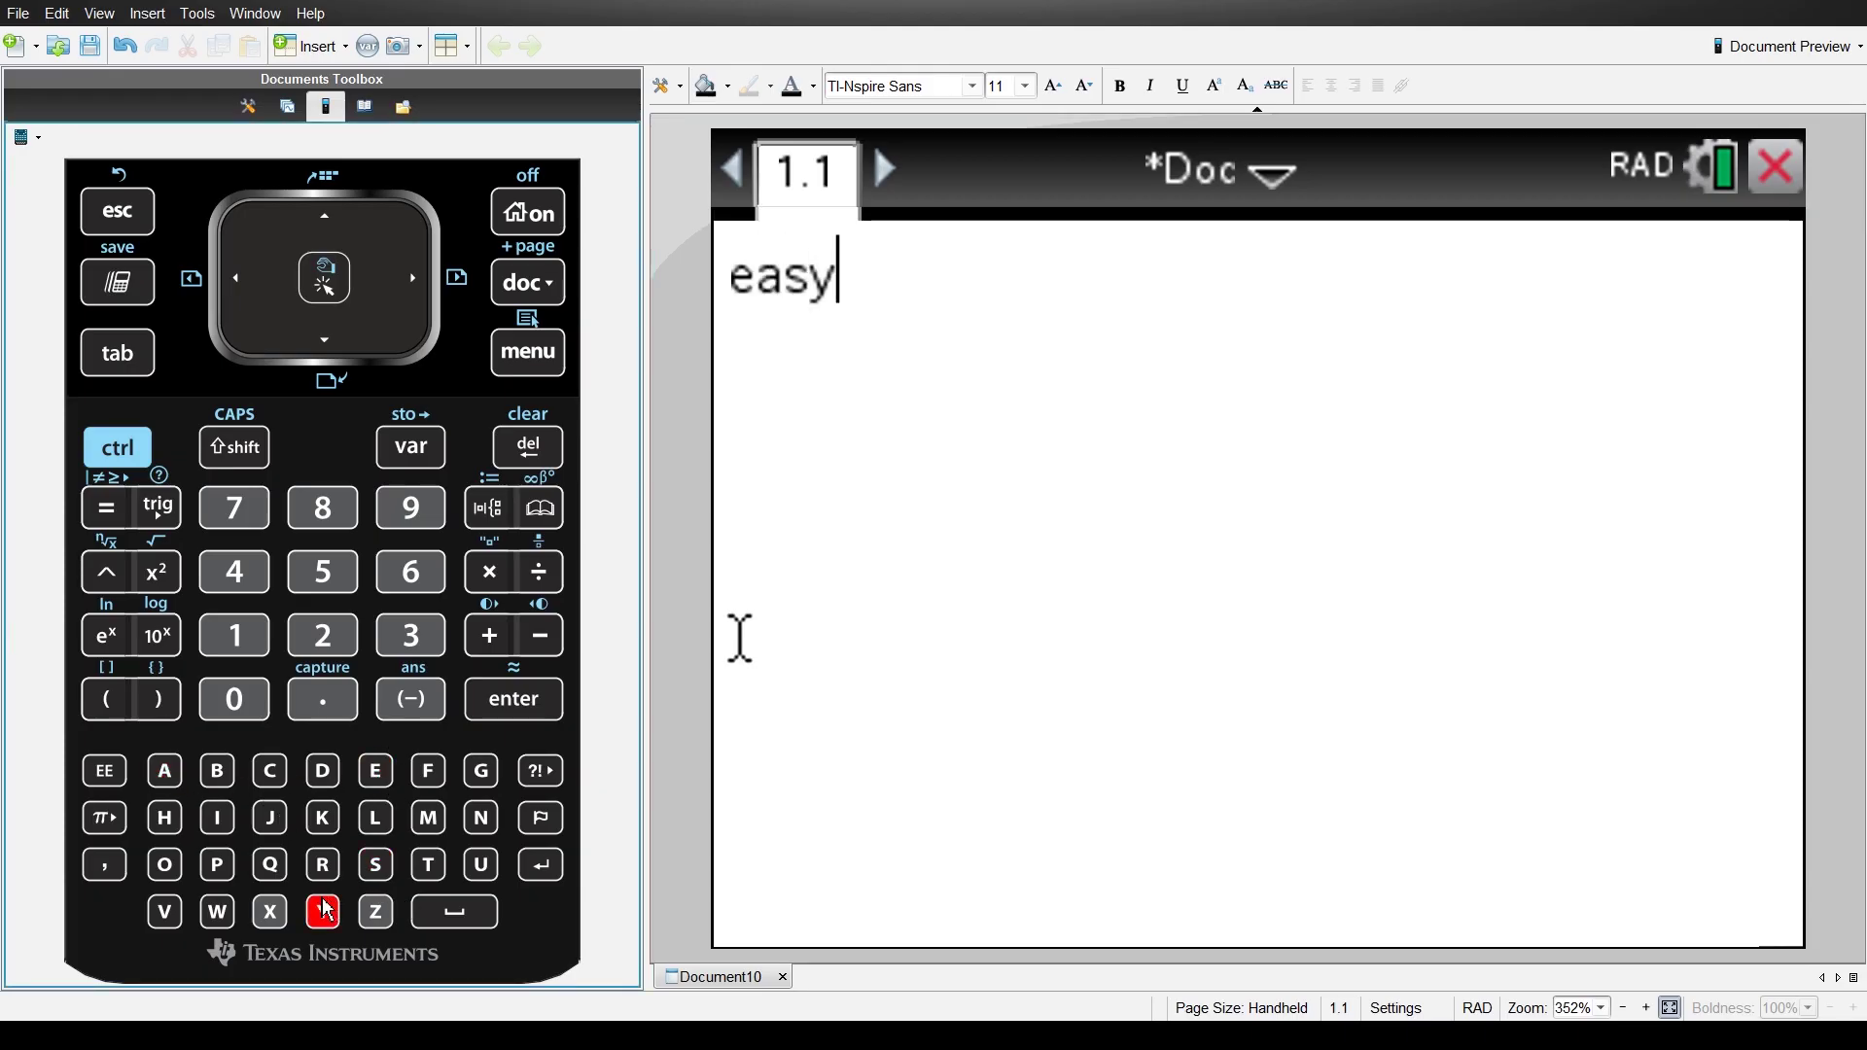
{"action": "left_click", "coordinate": [425, 914]}
{"action": "left_click", "coordinate": [429, 864]}
{"action": "left_click", "coordinate": [377, 771]}
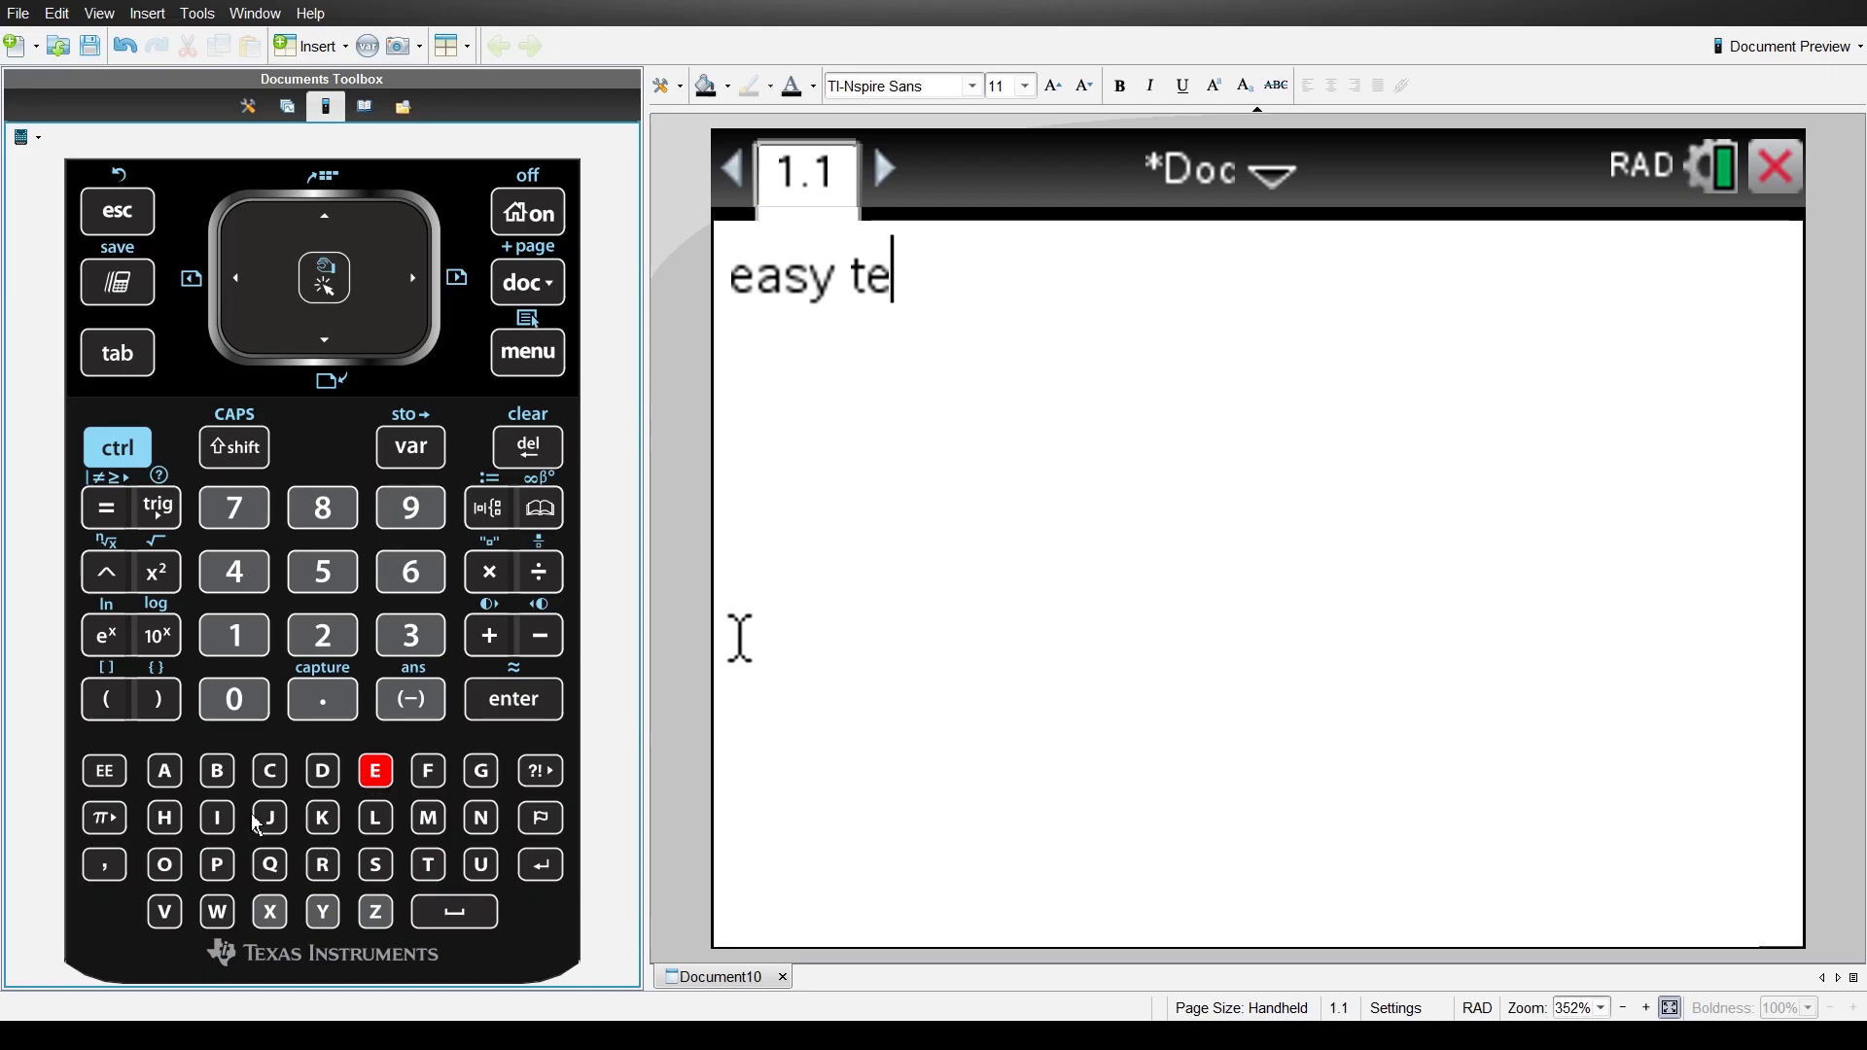
{"action": "left_click", "coordinate": [275, 778]}
{"action": "left_click", "coordinate": [174, 829]}
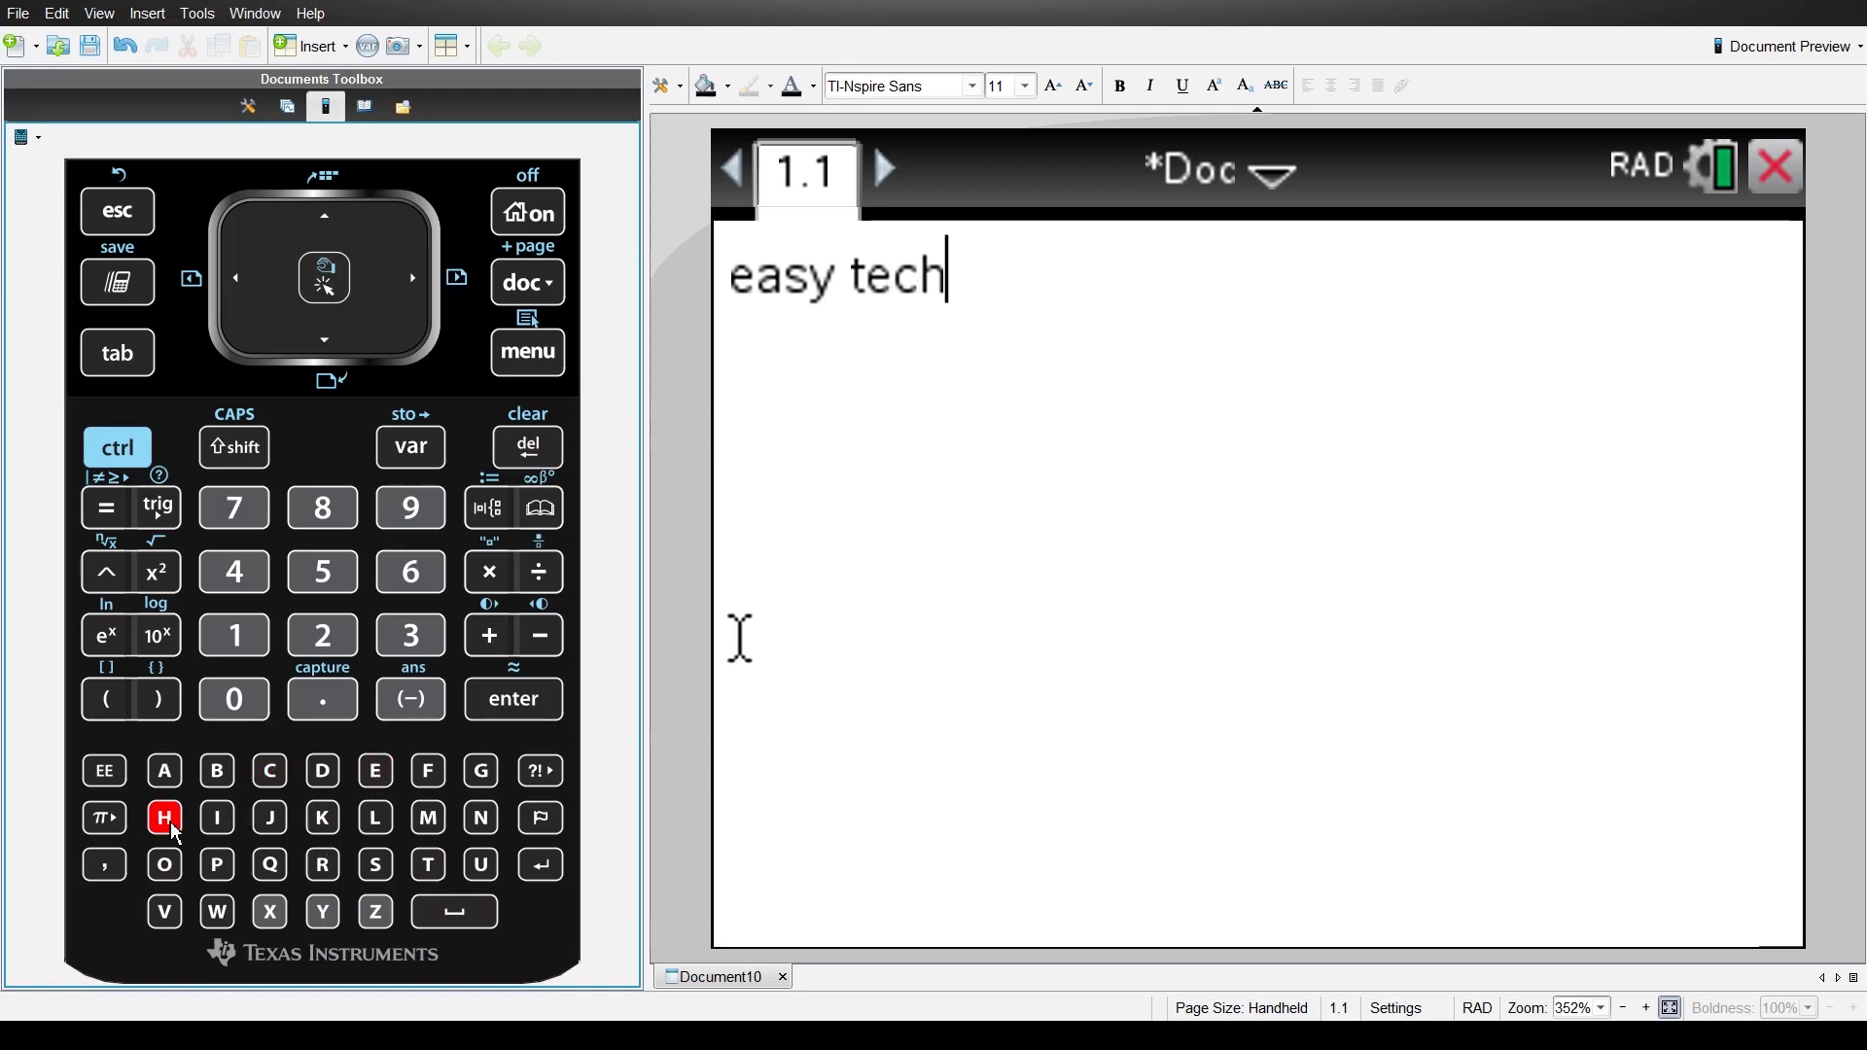
- Write 'easy tech' again on a second line, then bring up the Greek symbol palette
{"action": "left_click", "coordinate": [543, 878]}
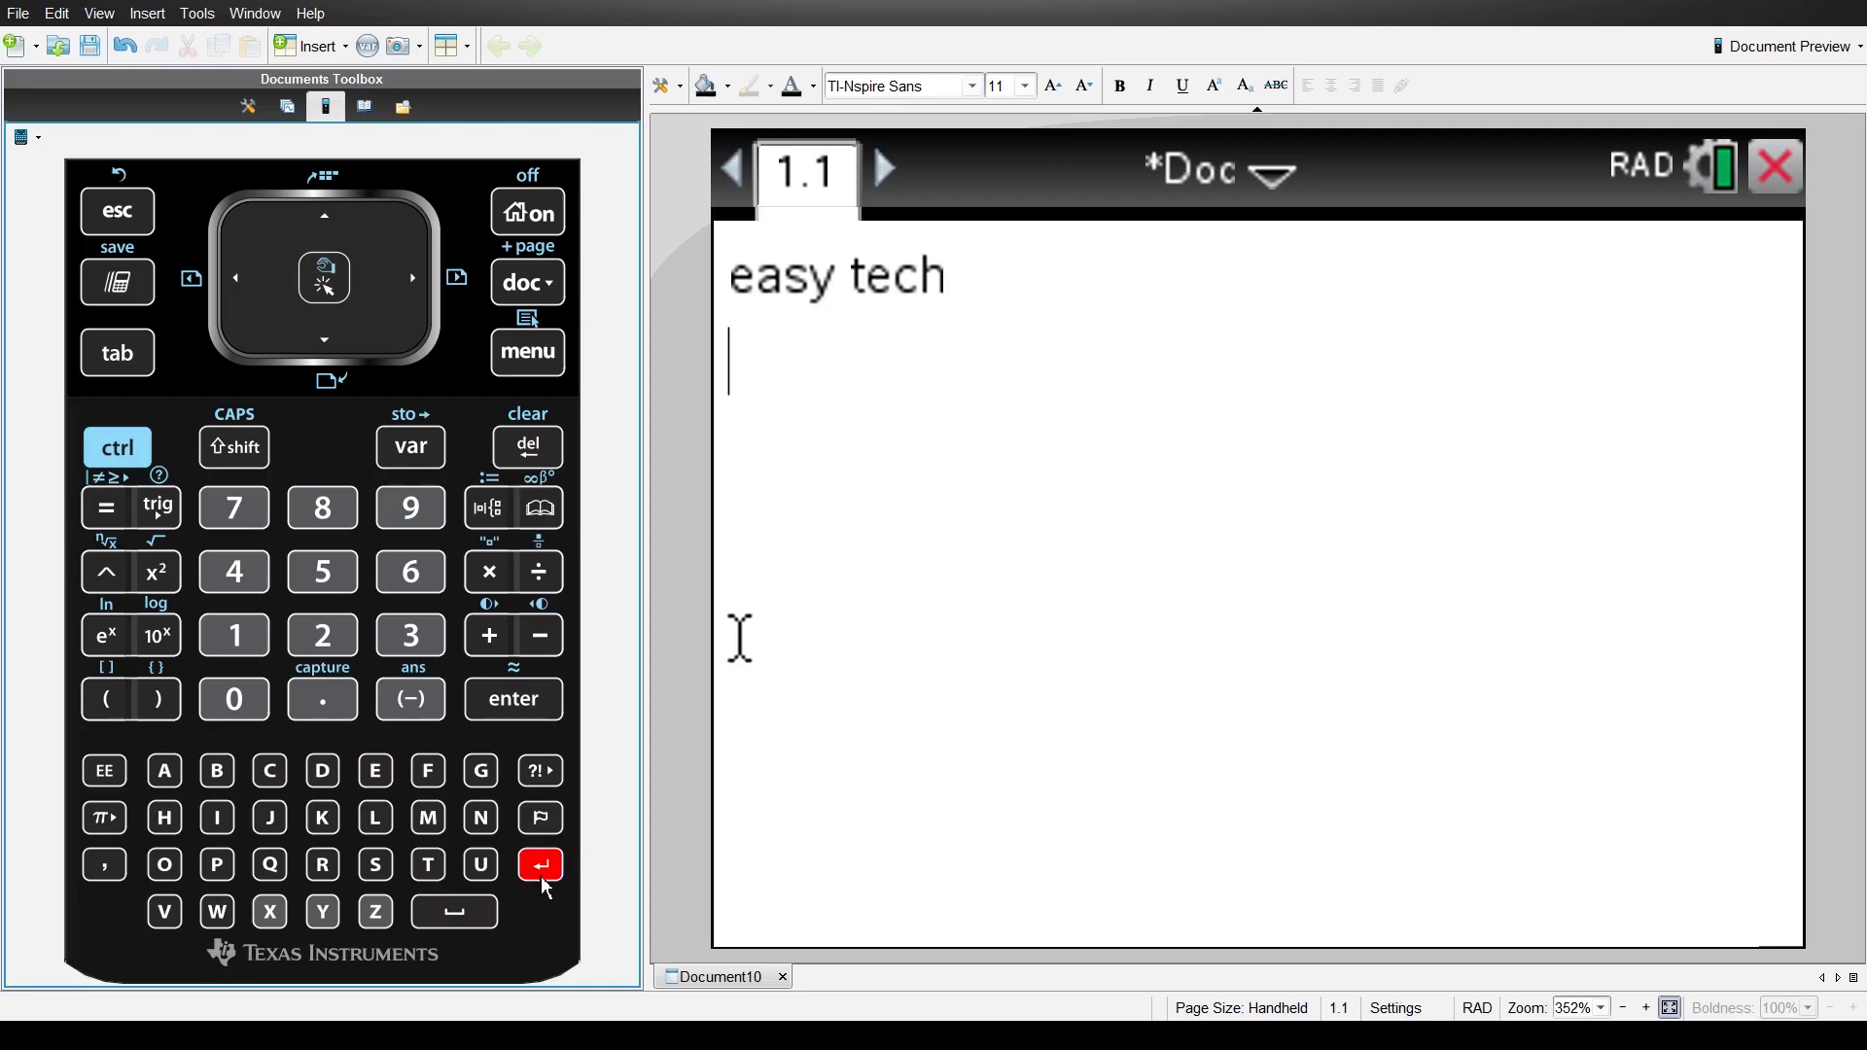
{"action": "type", "text": "eas"}
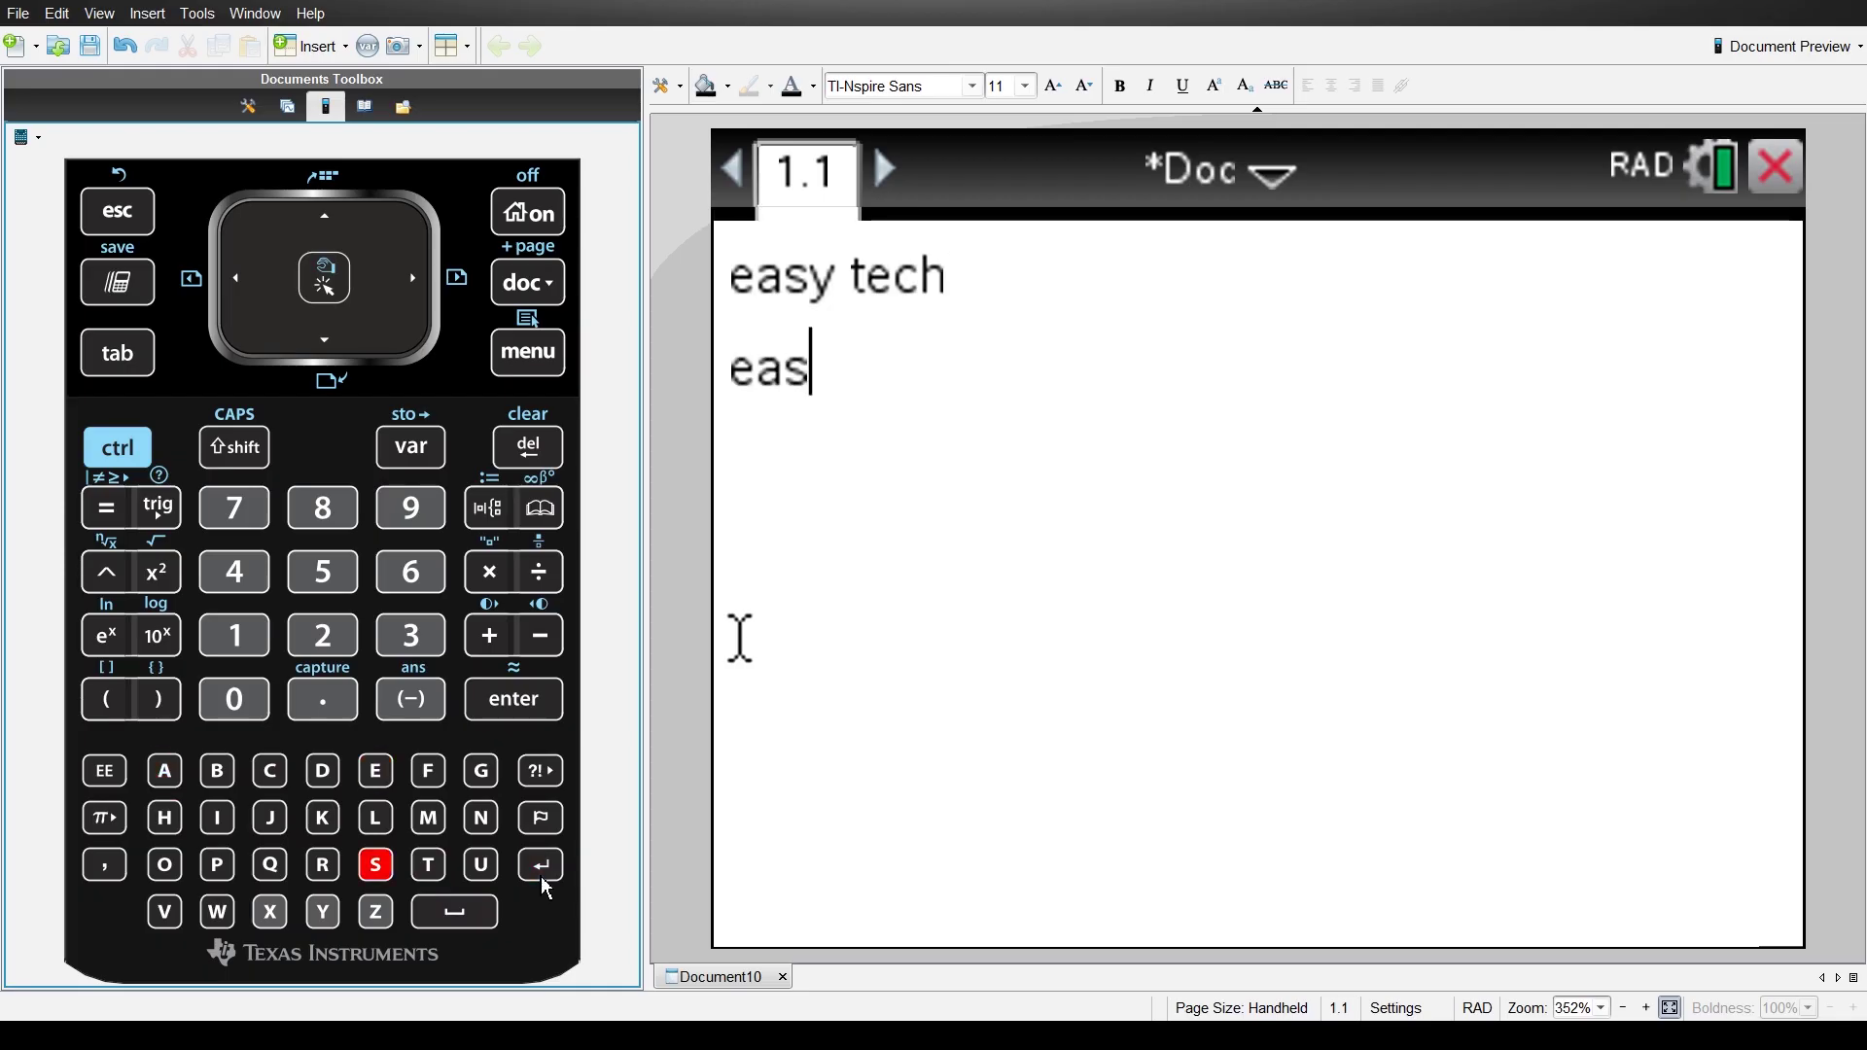
{"action": "type", "text": "y tech"}
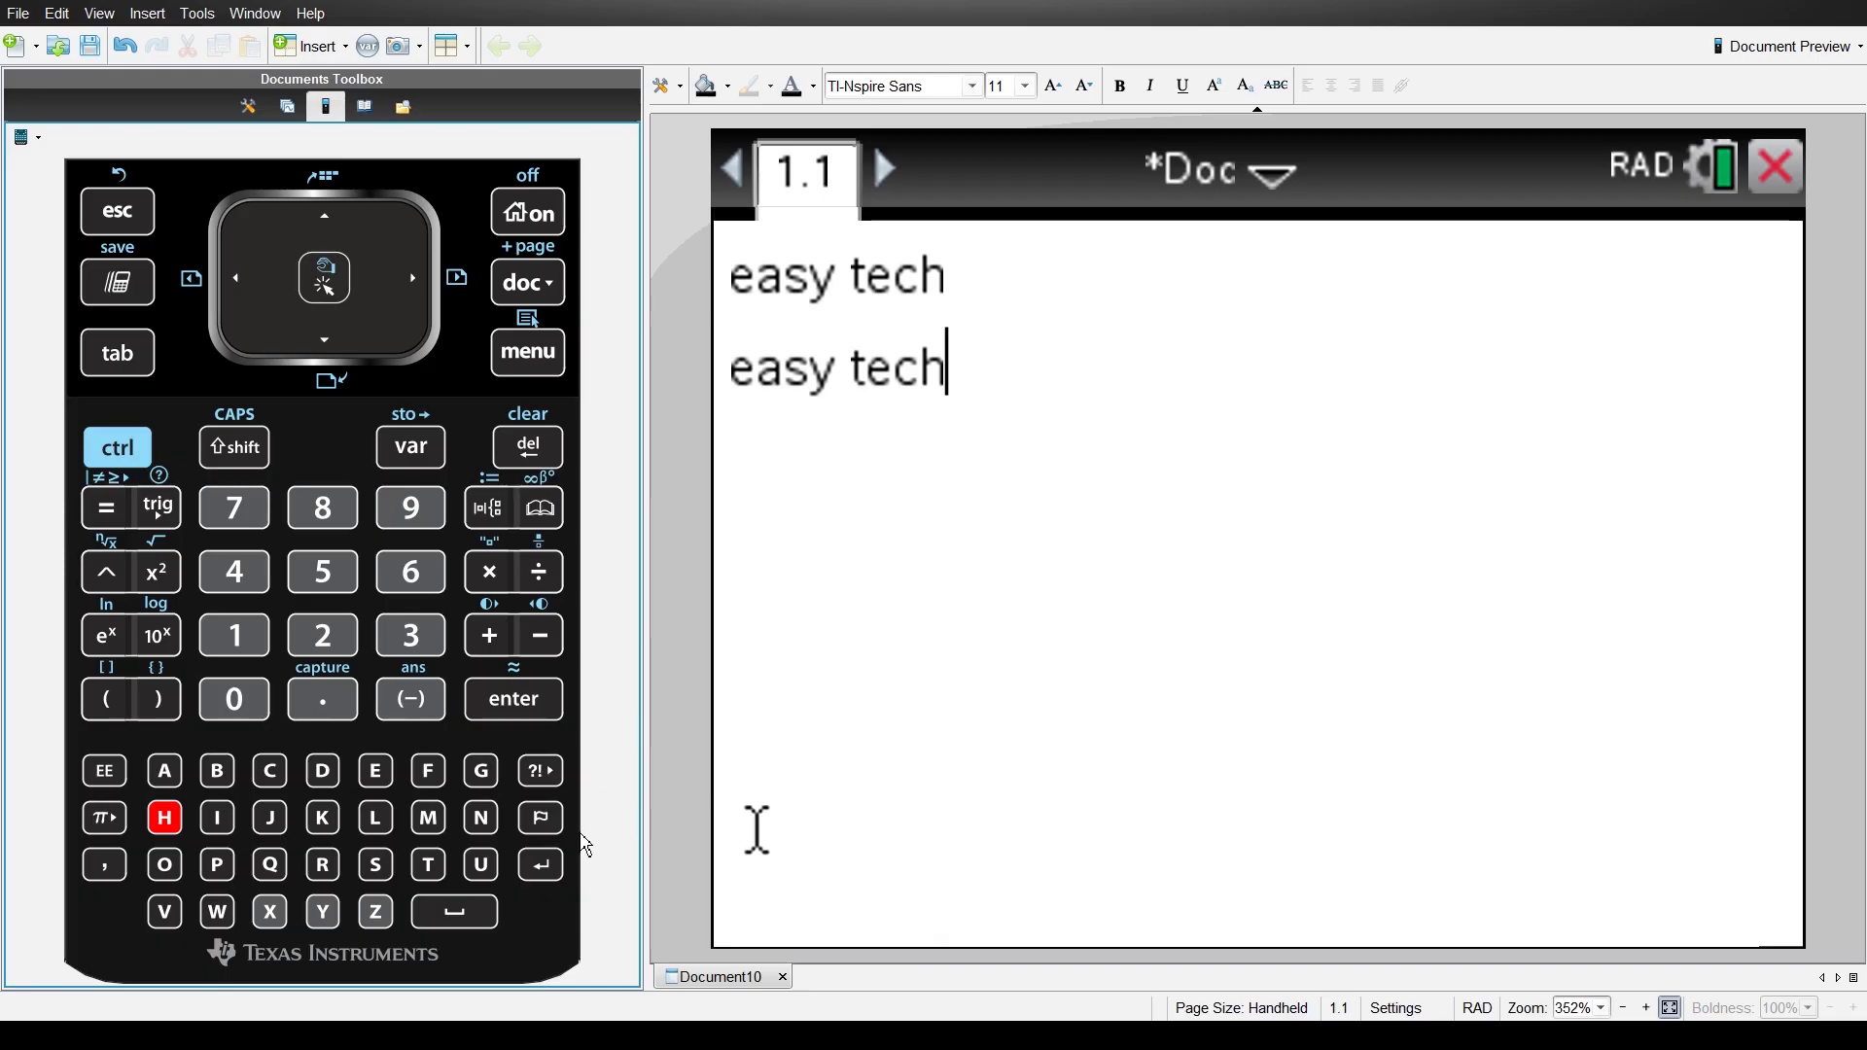
{"action": "left_click", "coordinate": [555, 865]}
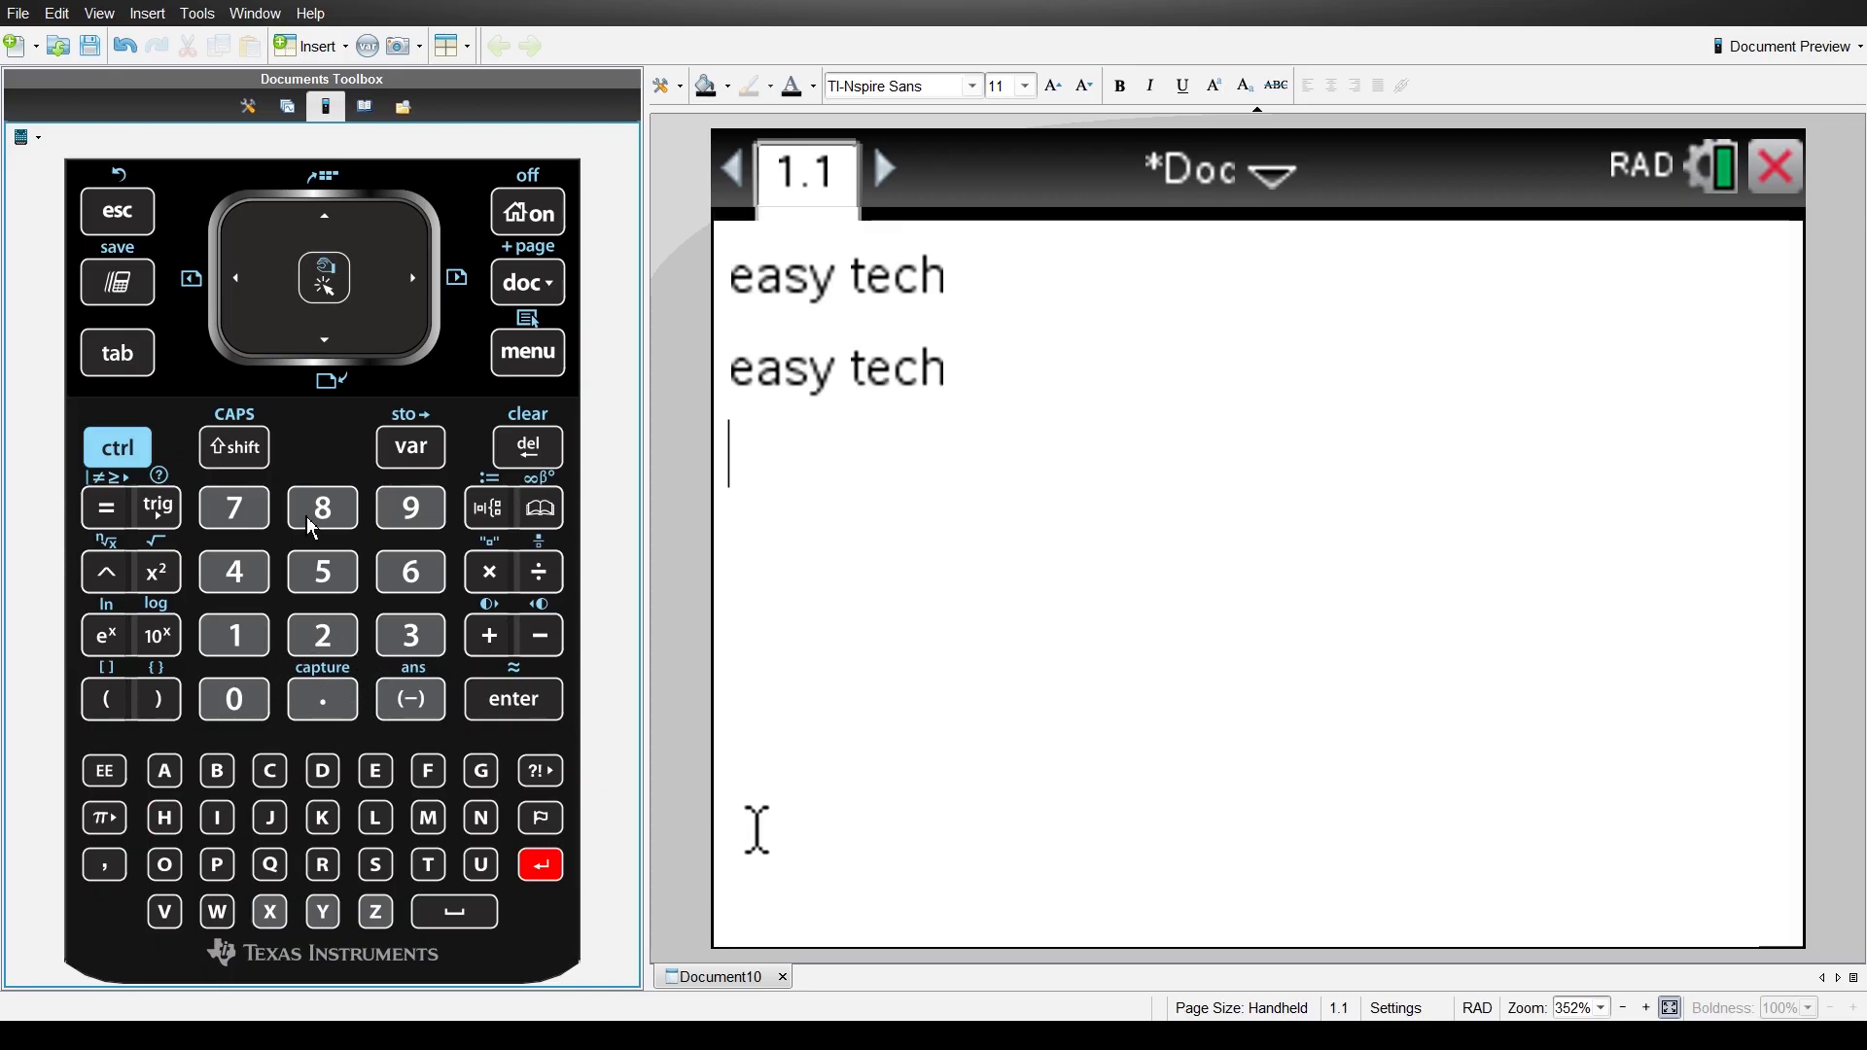
{"action": "left_click", "coordinate": [129, 461]}
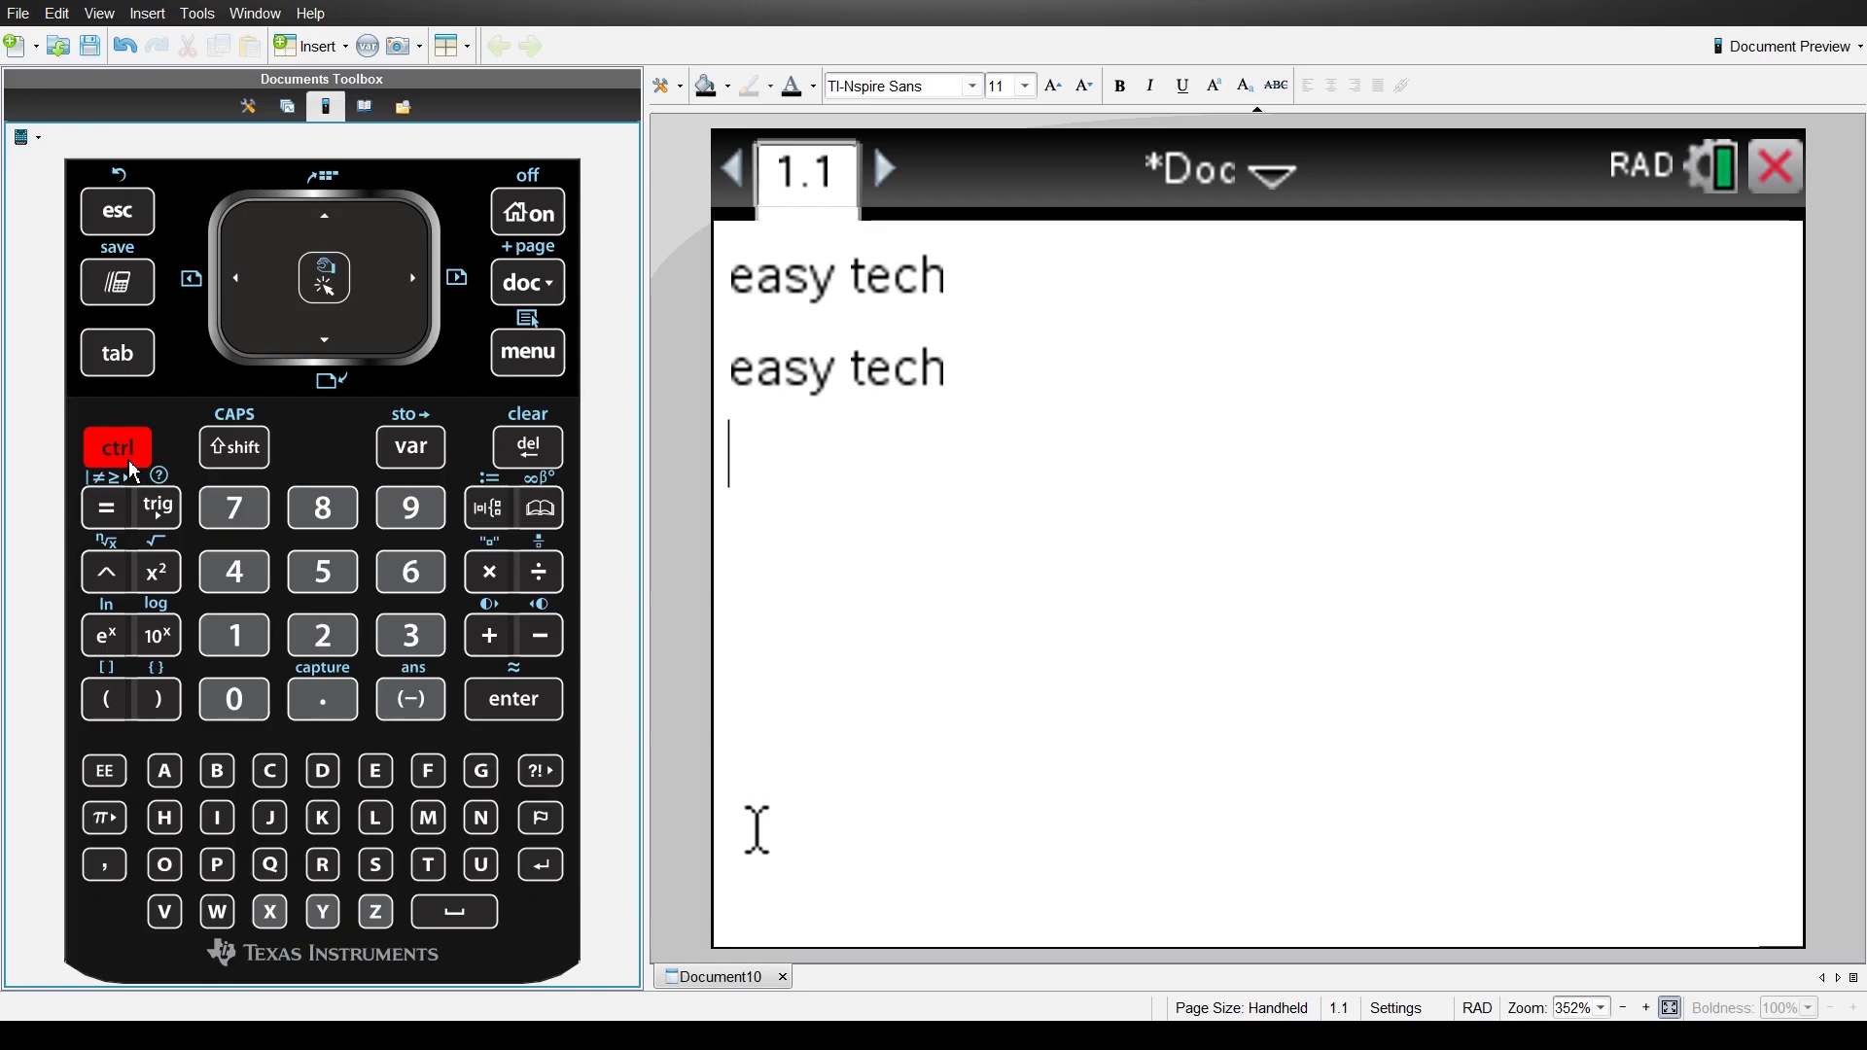
{"action": "left_click", "coordinate": [549, 515]}
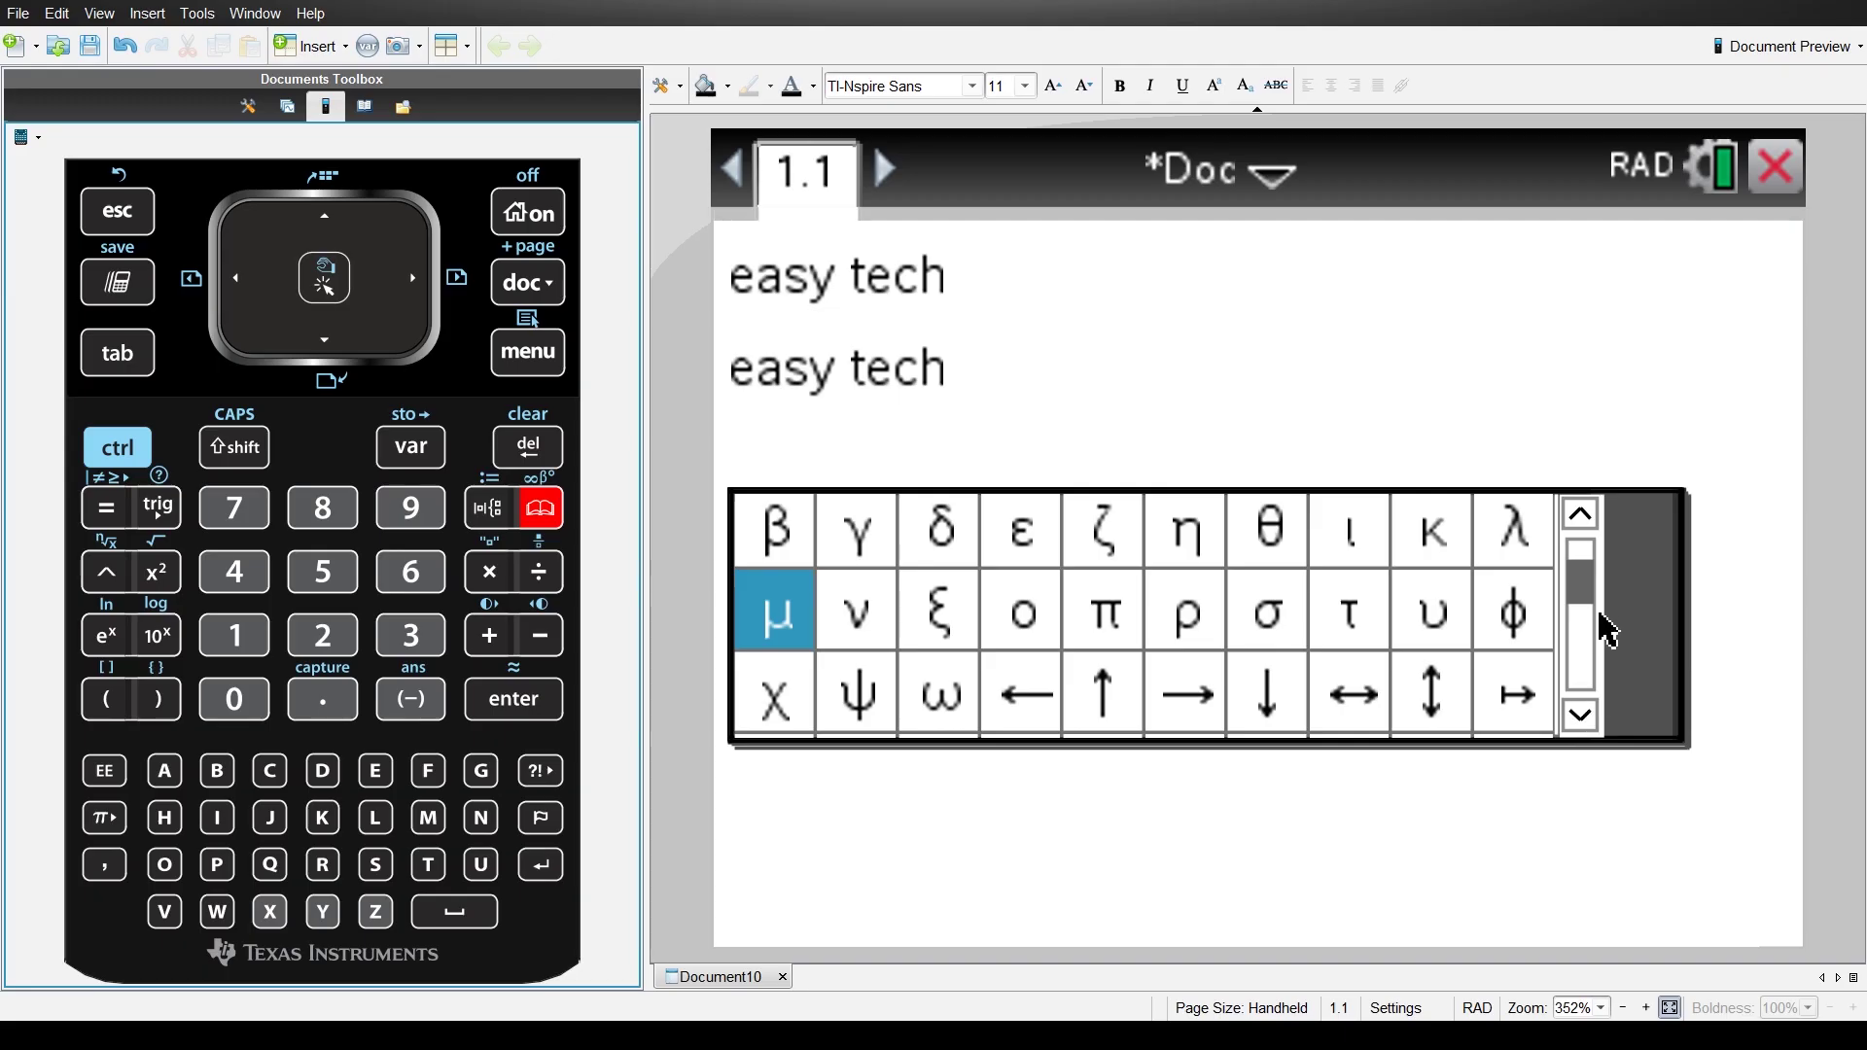
- Insert π from the symbol palette on a third line of the note
{"action": "left_click", "coordinate": [1217, 630]}
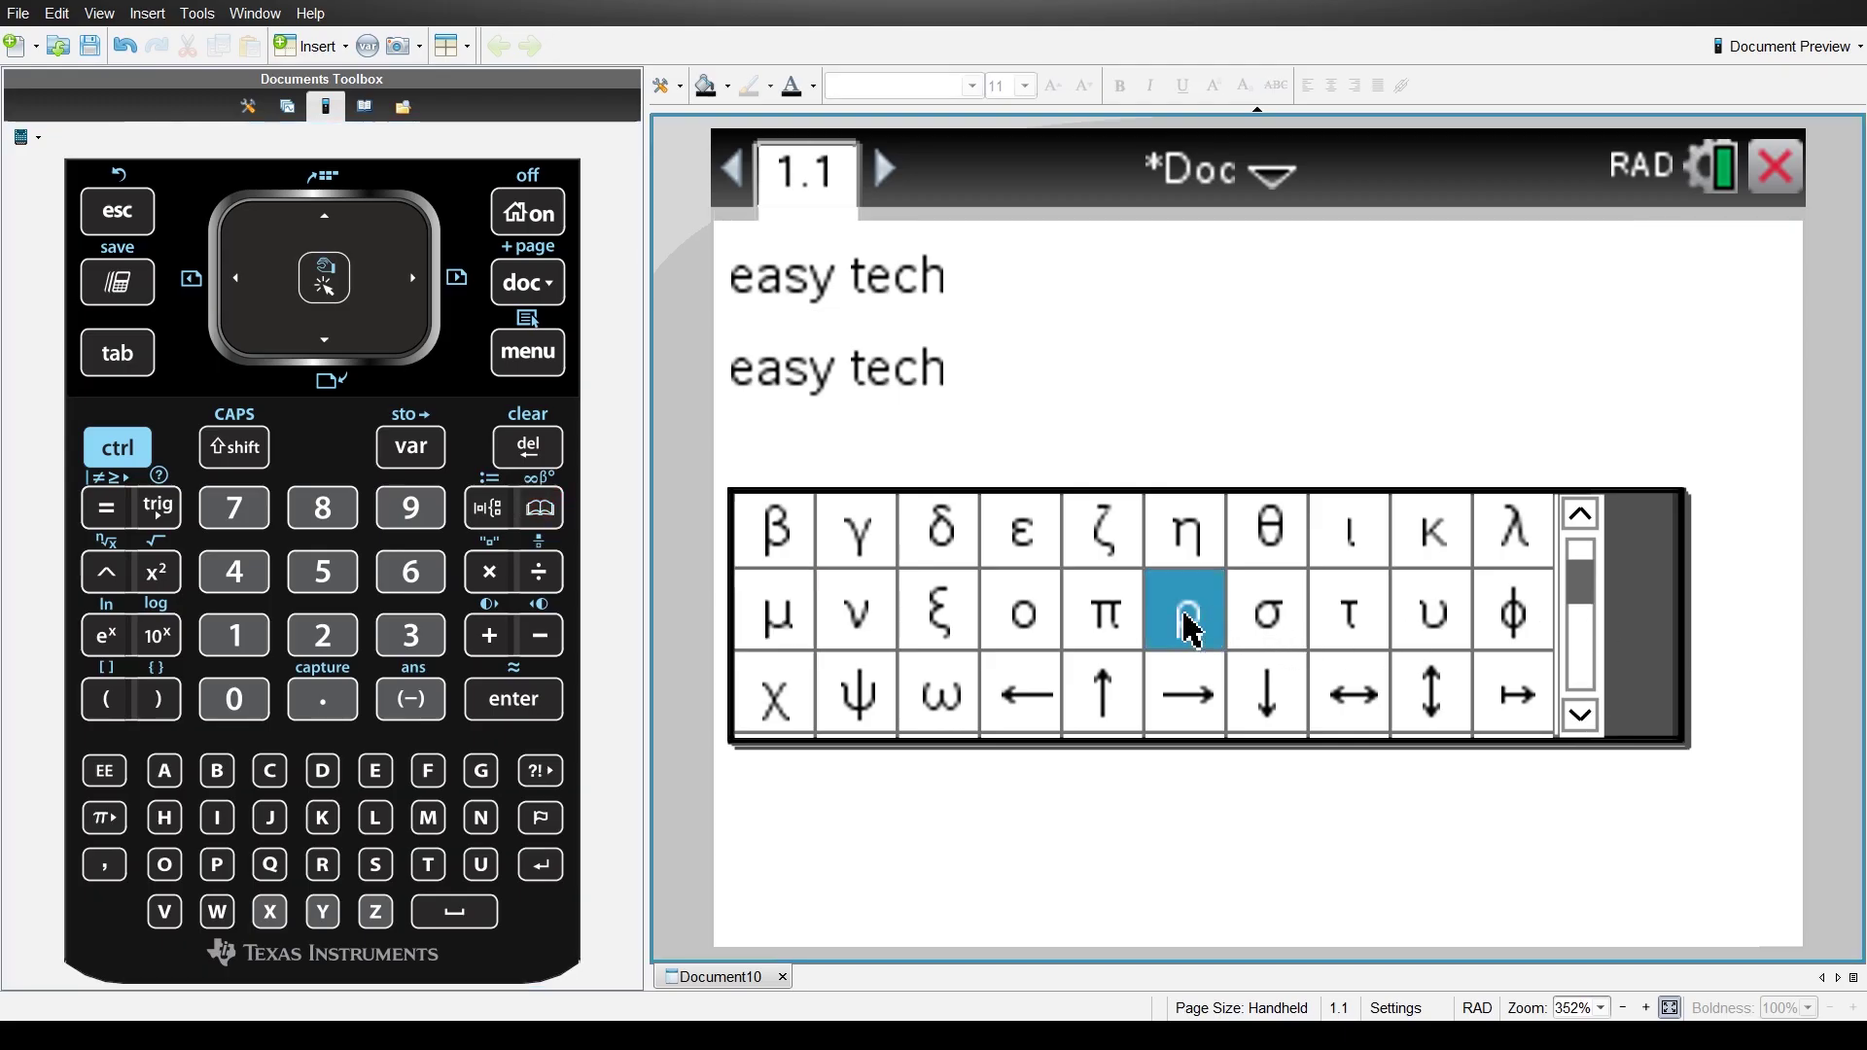
{"action": "left_click", "coordinate": [1124, 627]}
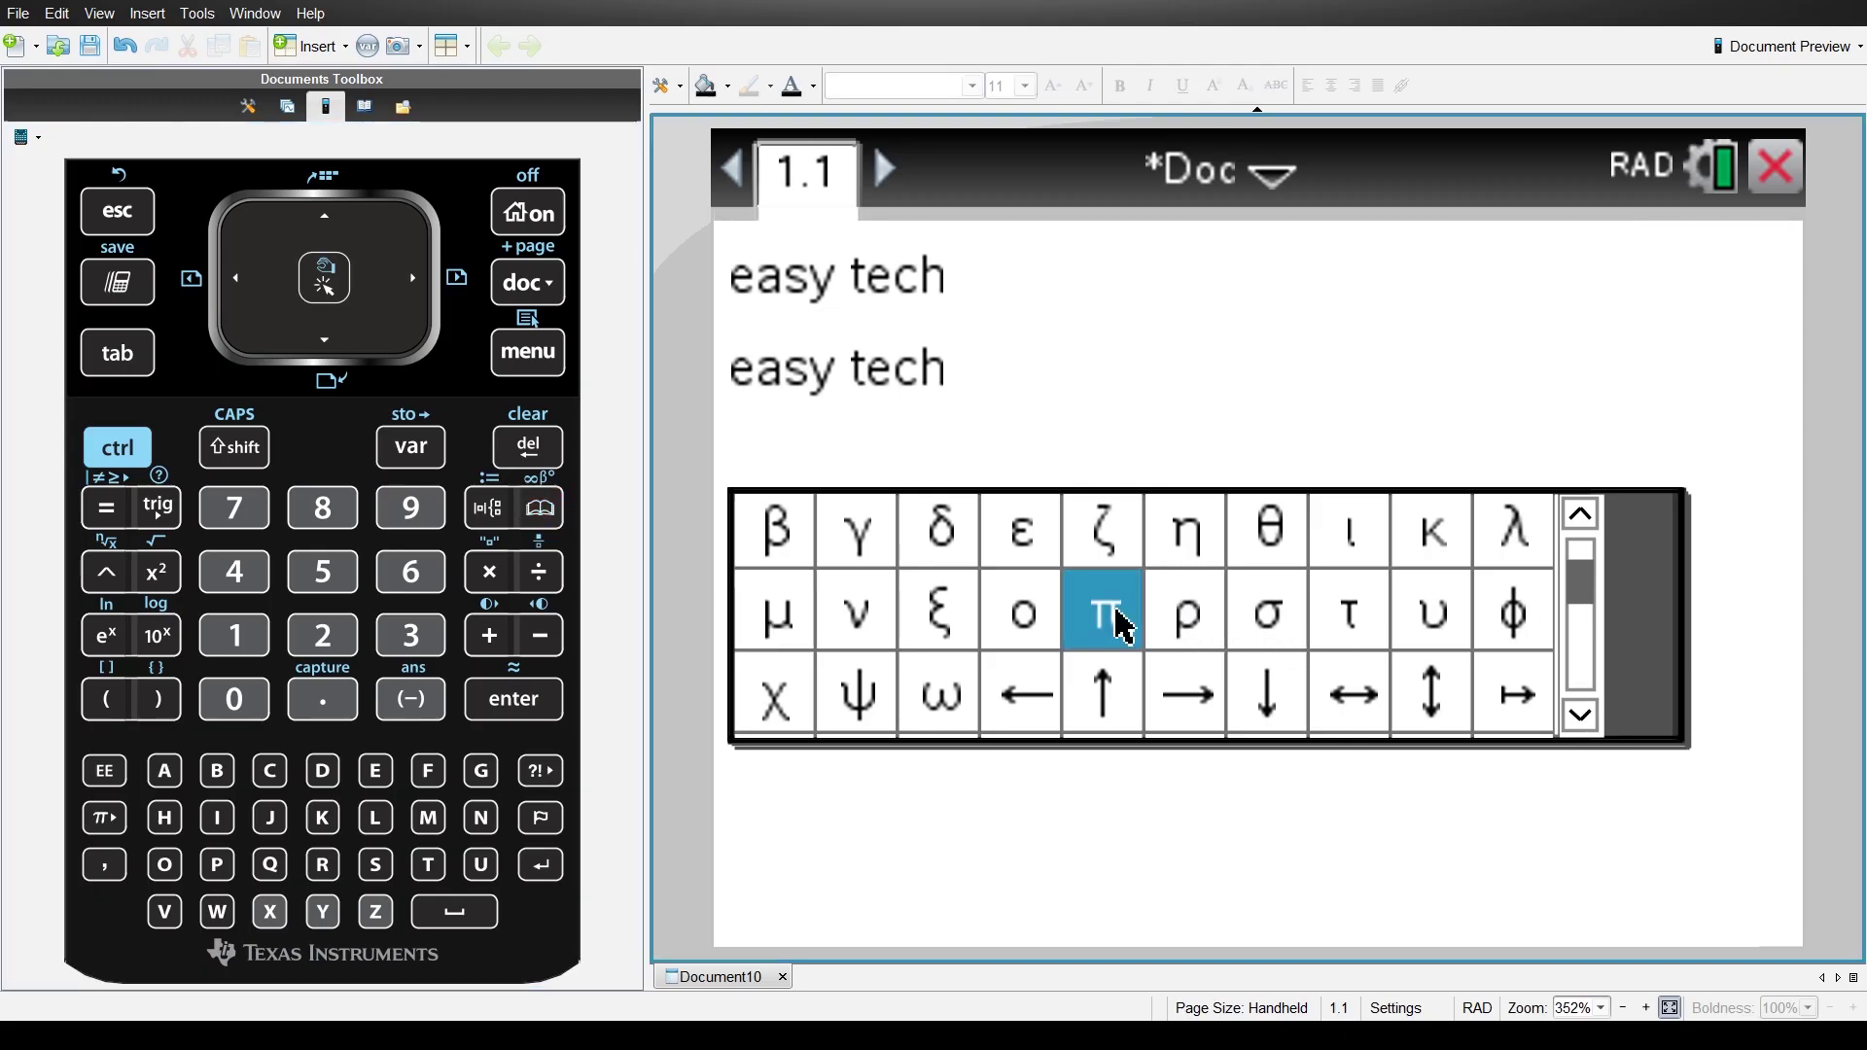
{"action": "left_click", "coordinate": [492, 704]}
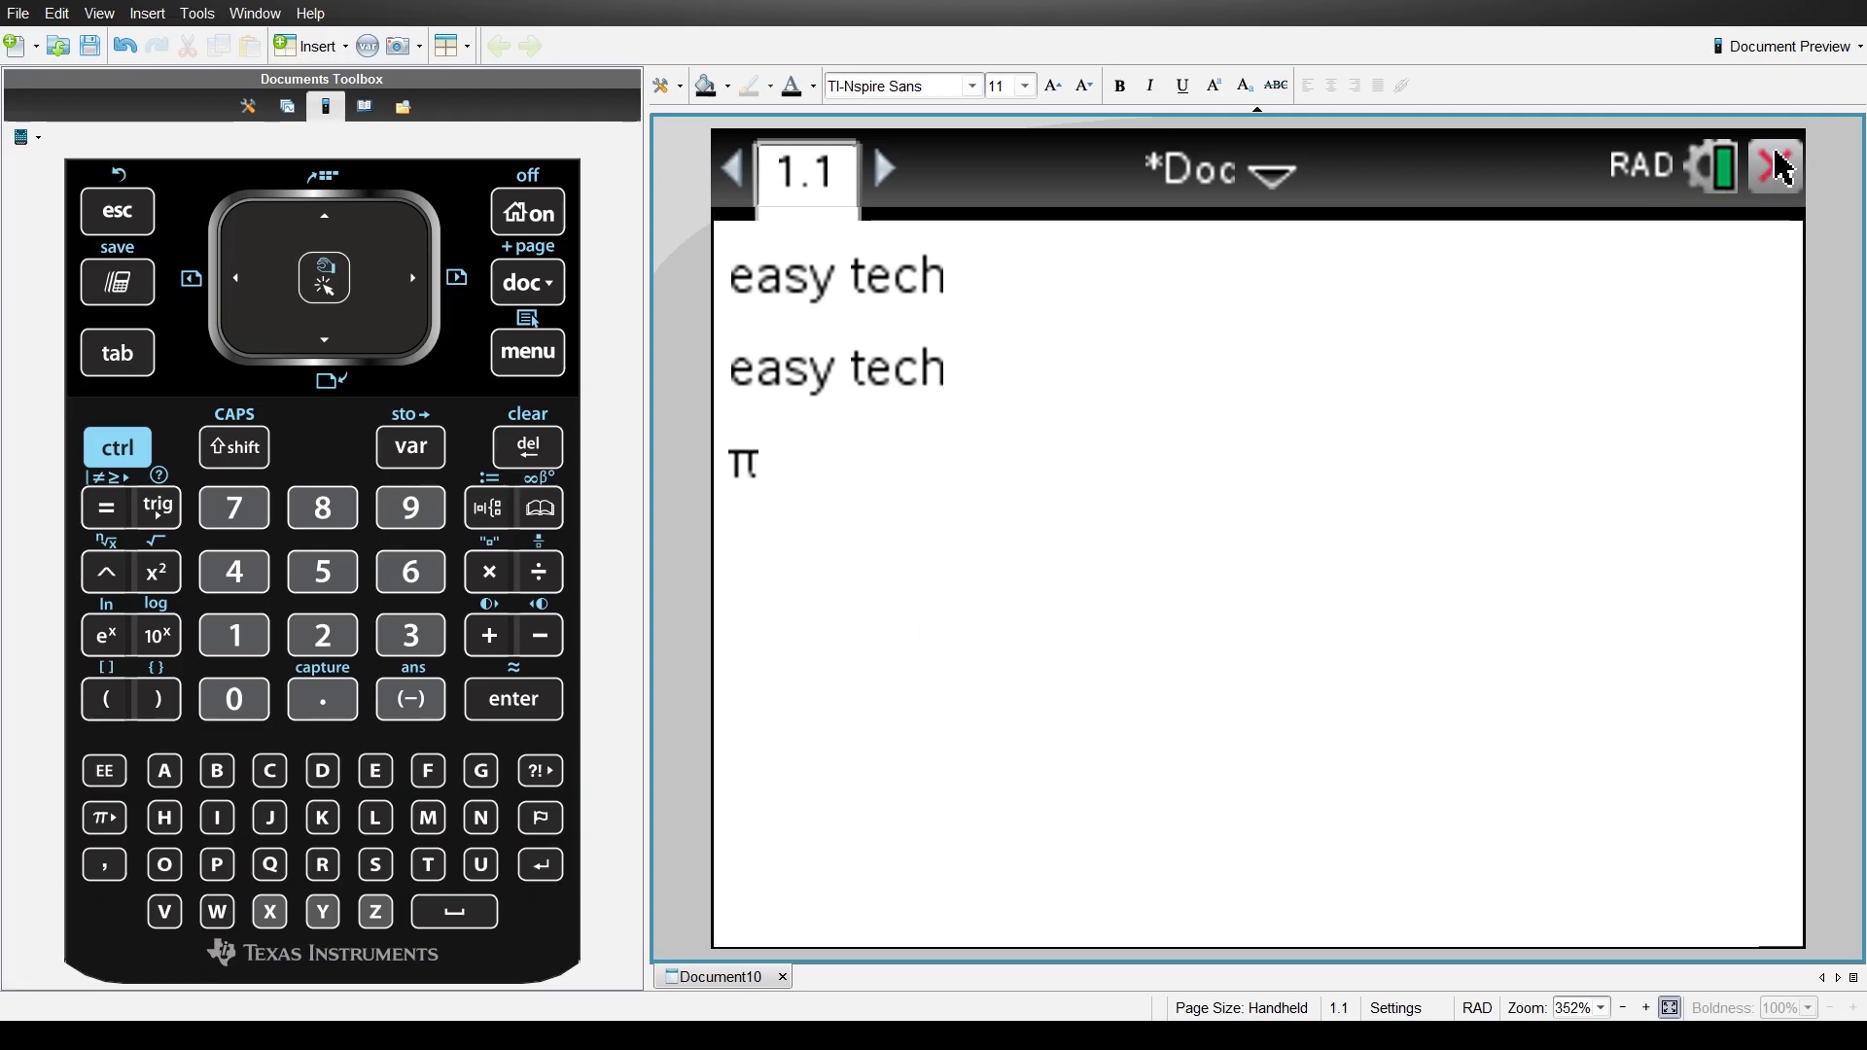
- Close the document, saving it as 'easy tech' in the Examples folder
{"action": "left_click", "coordinate": [1784, 167]}
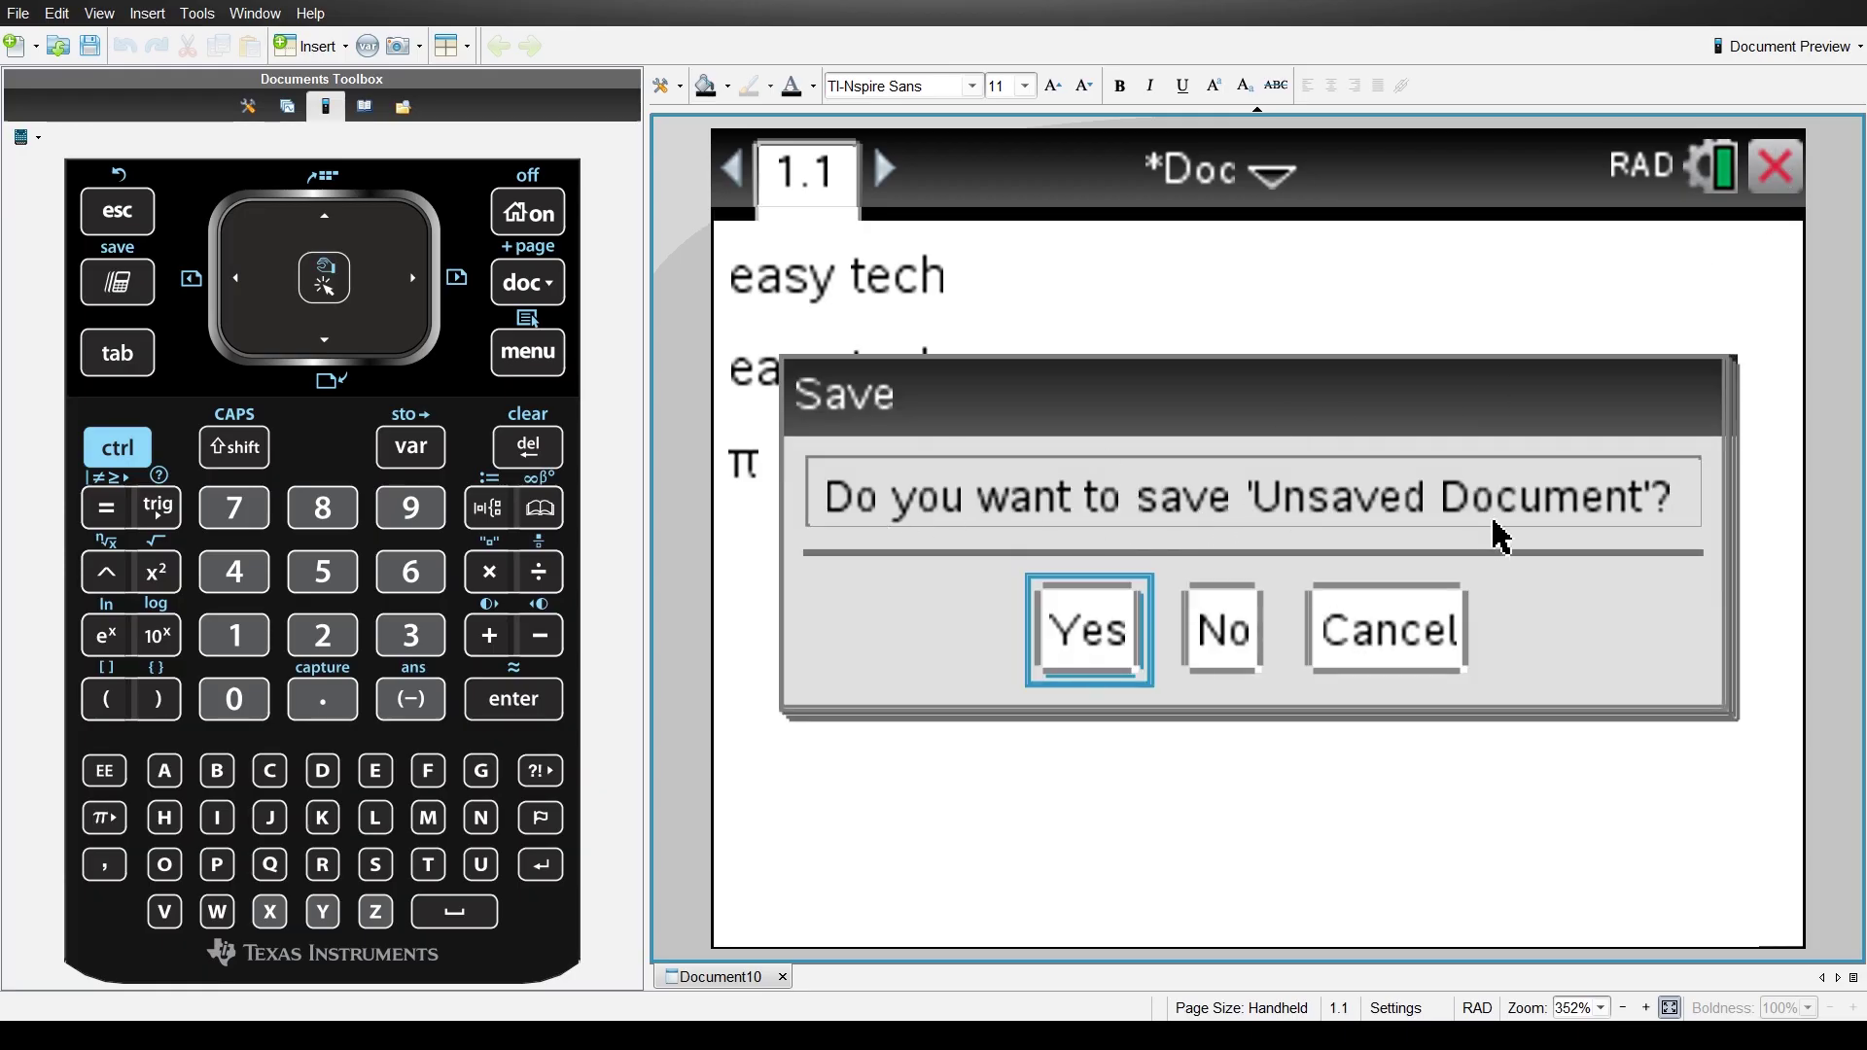
{"action": "left_click", "coordinate": [1075, 627]}
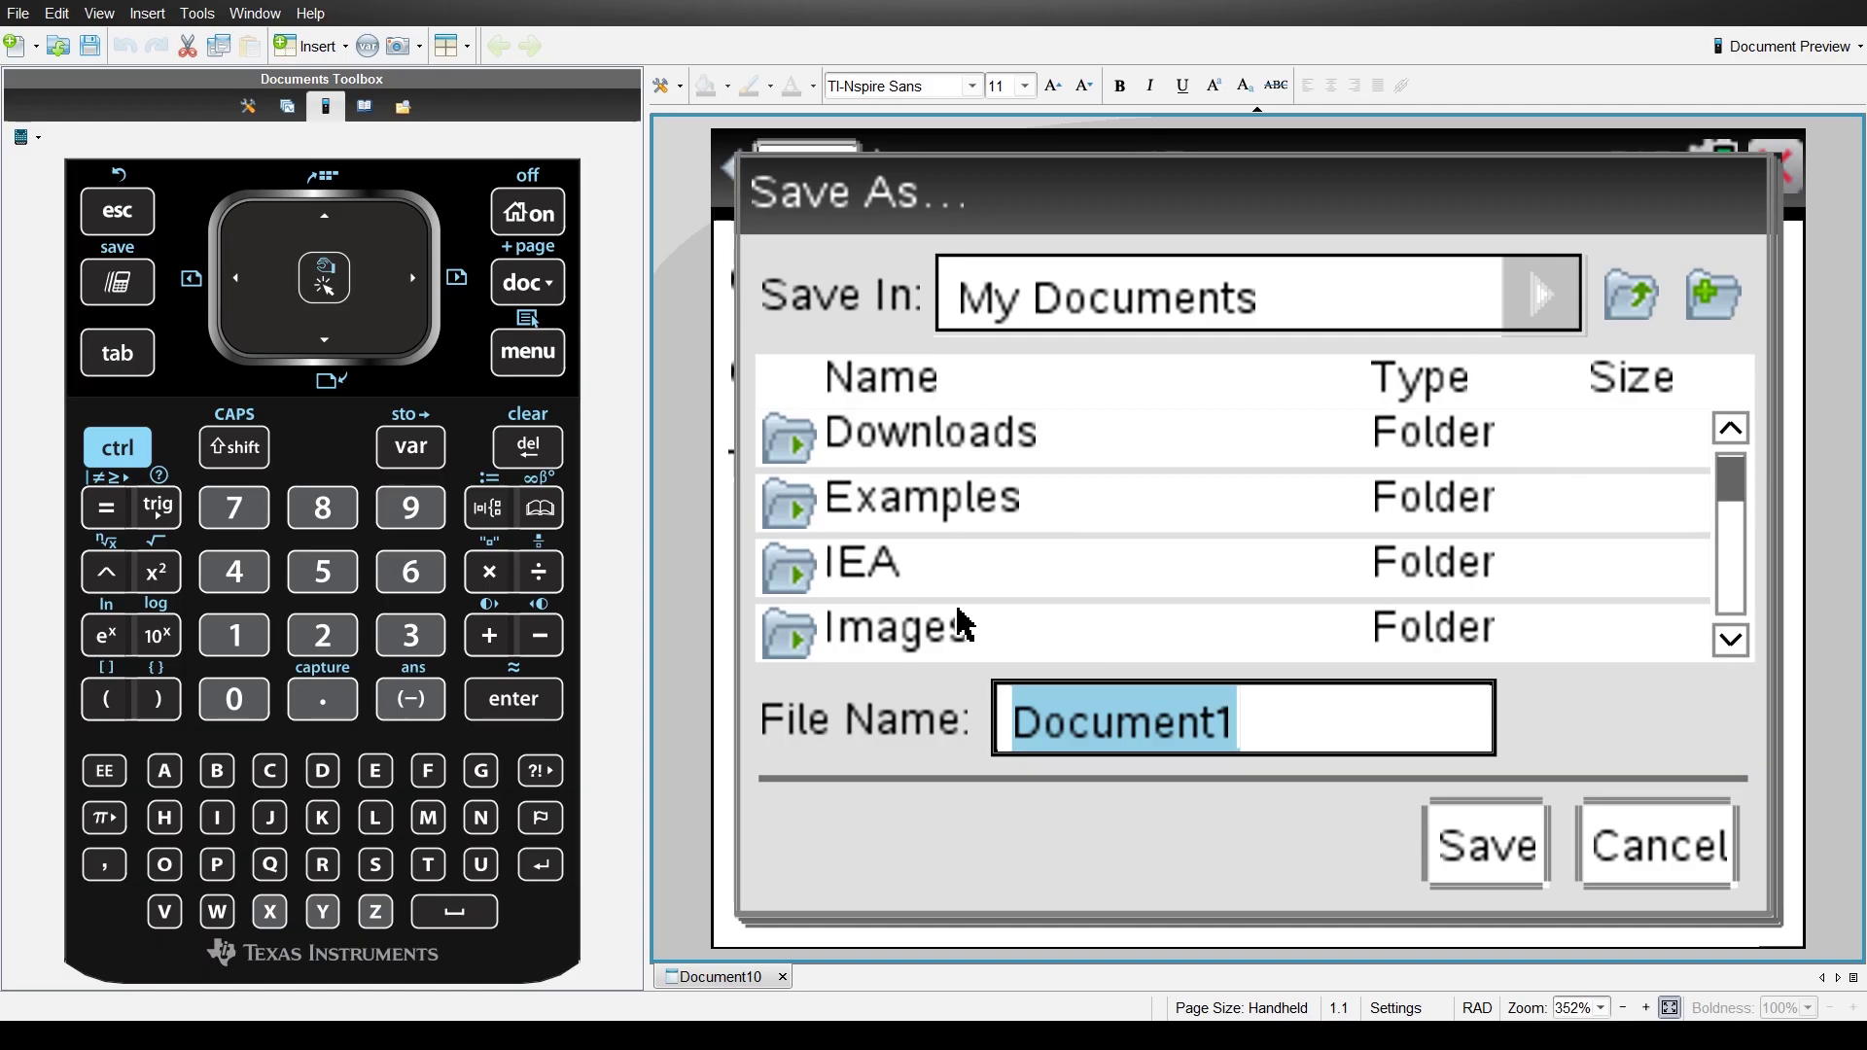
{"action": "left_click", "coordinate": [990, 510]}
{"action": "double_click", "coordinate": [790, 510]}
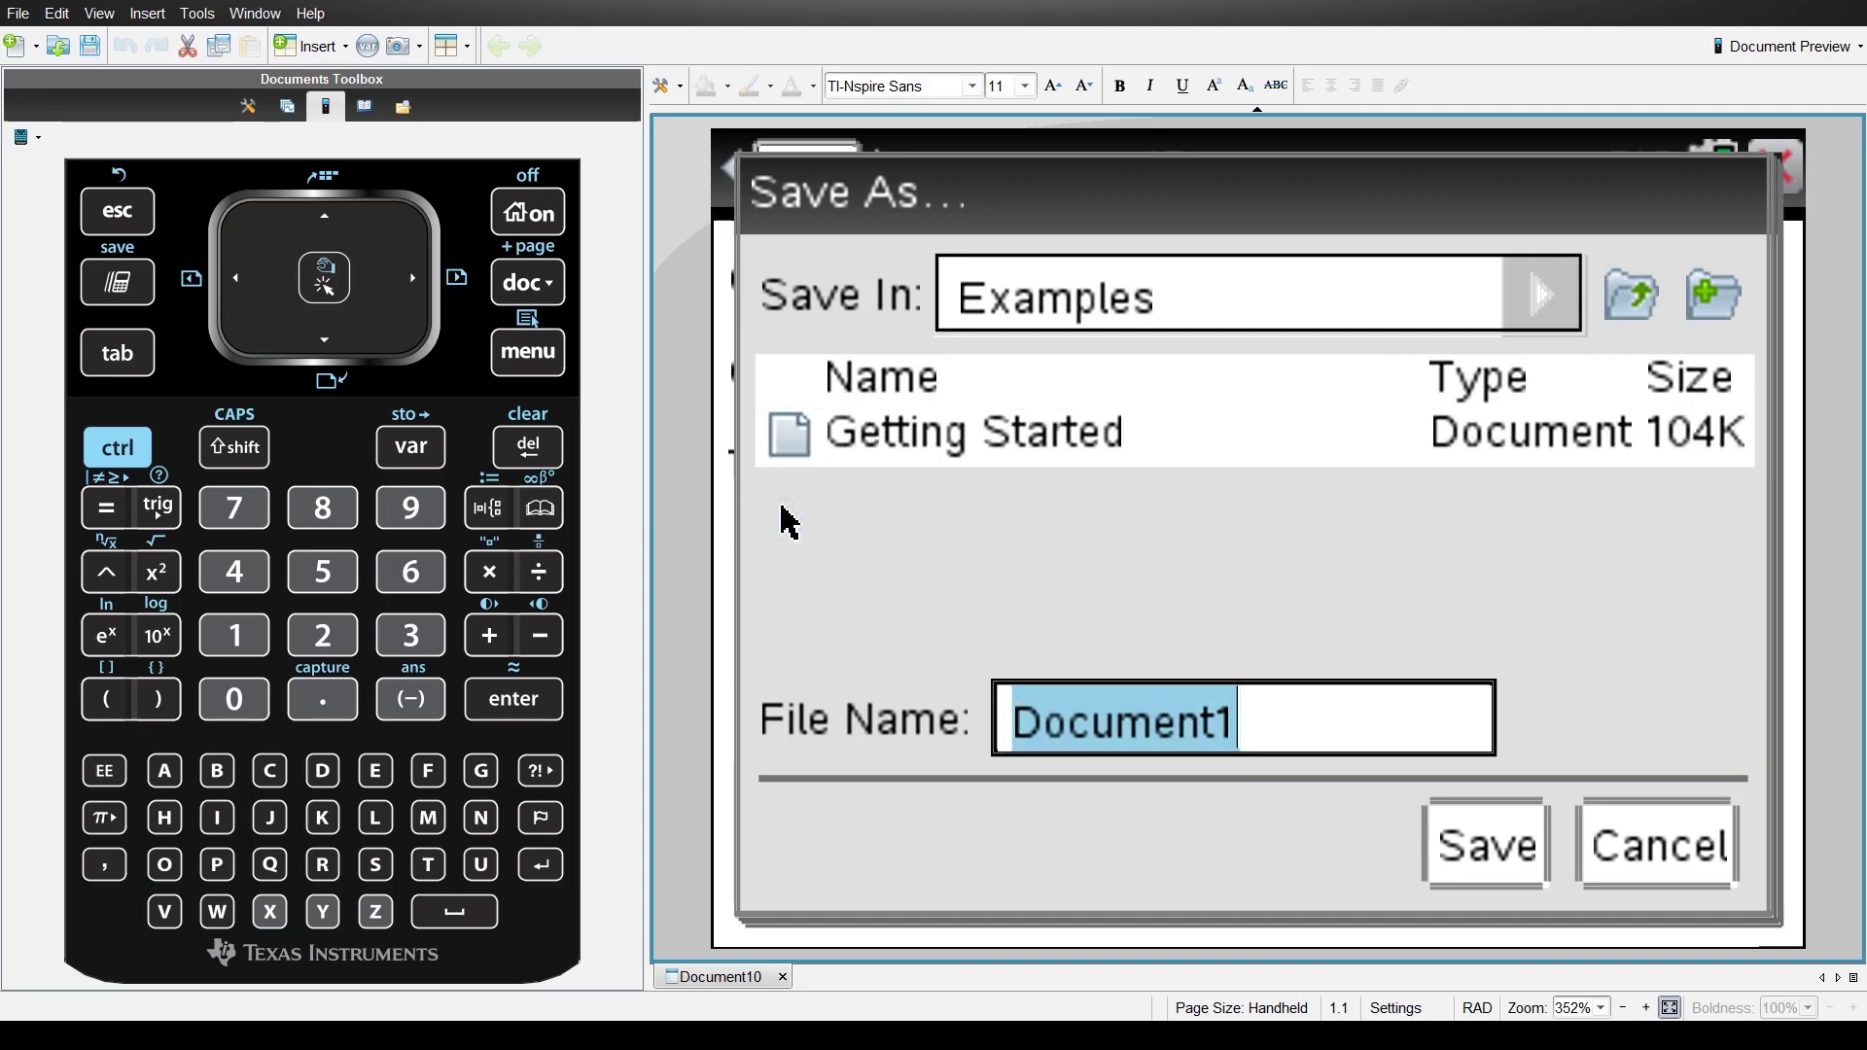
{"action": "type", "text": "ea"}
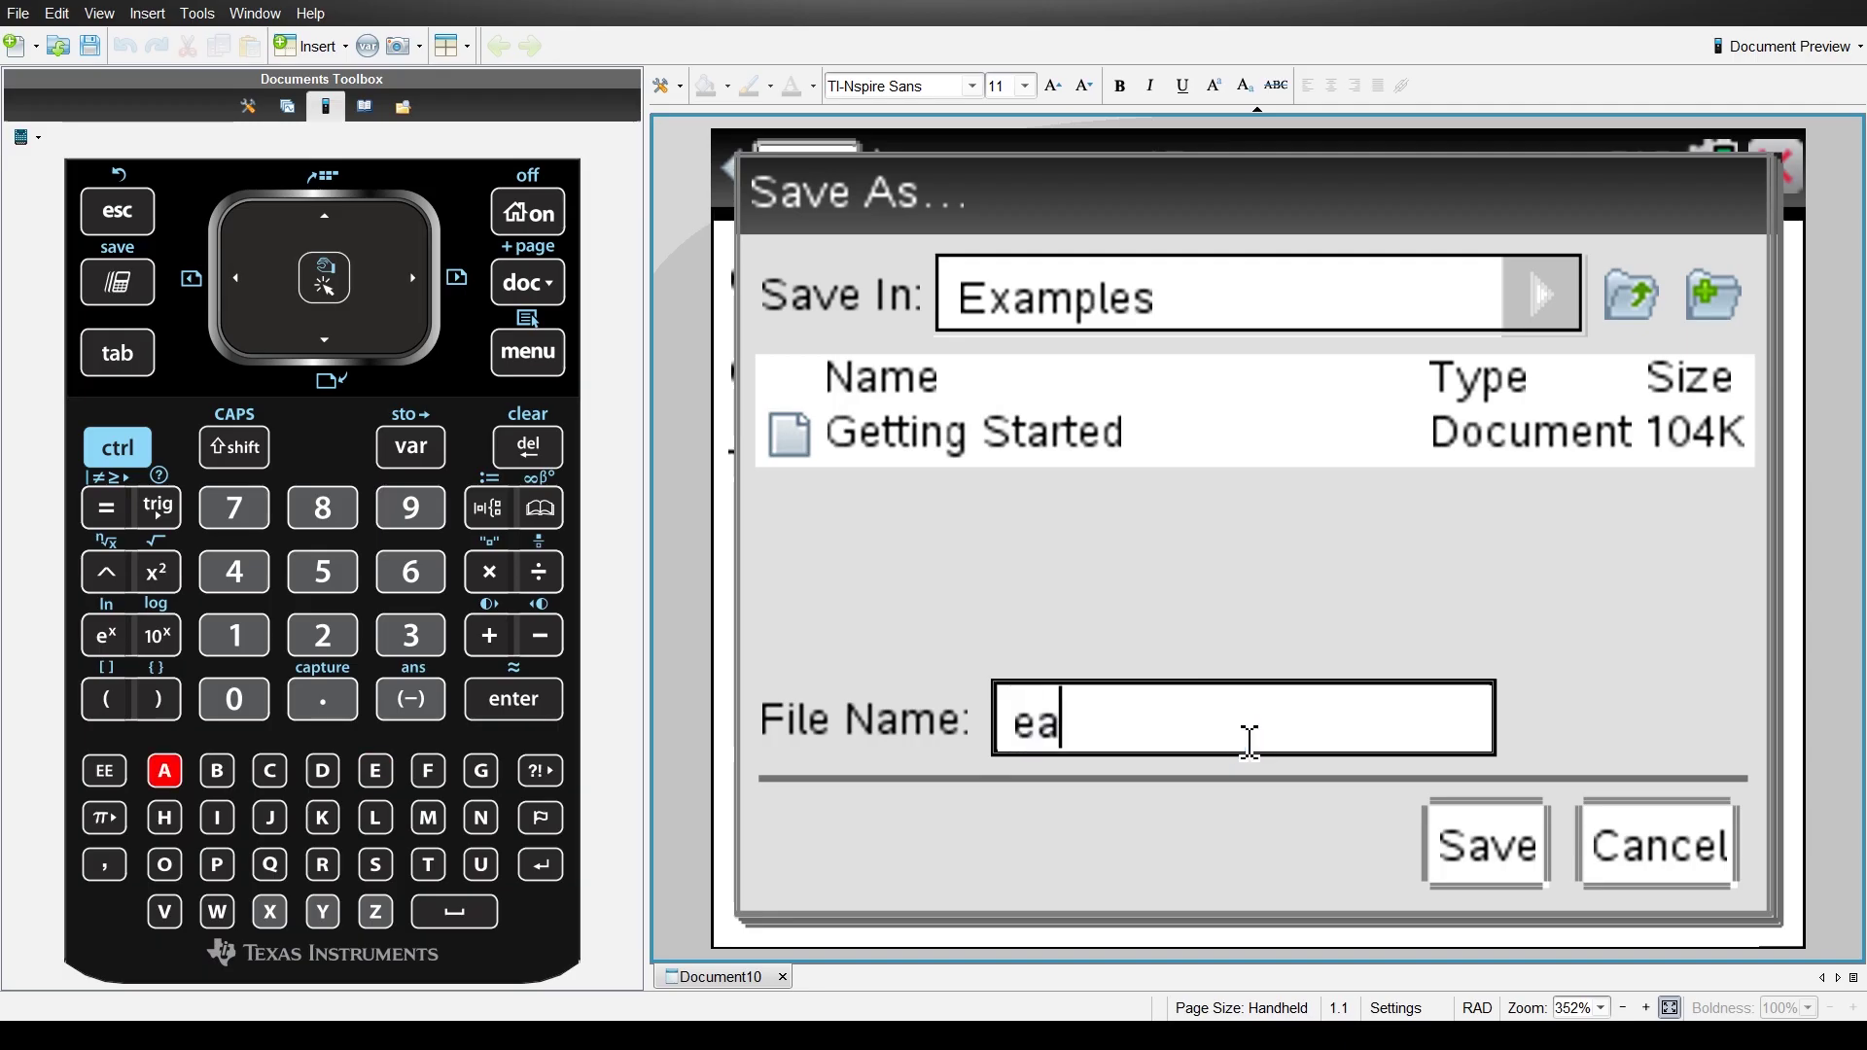
{"action": "type", "text": "sy tech"}
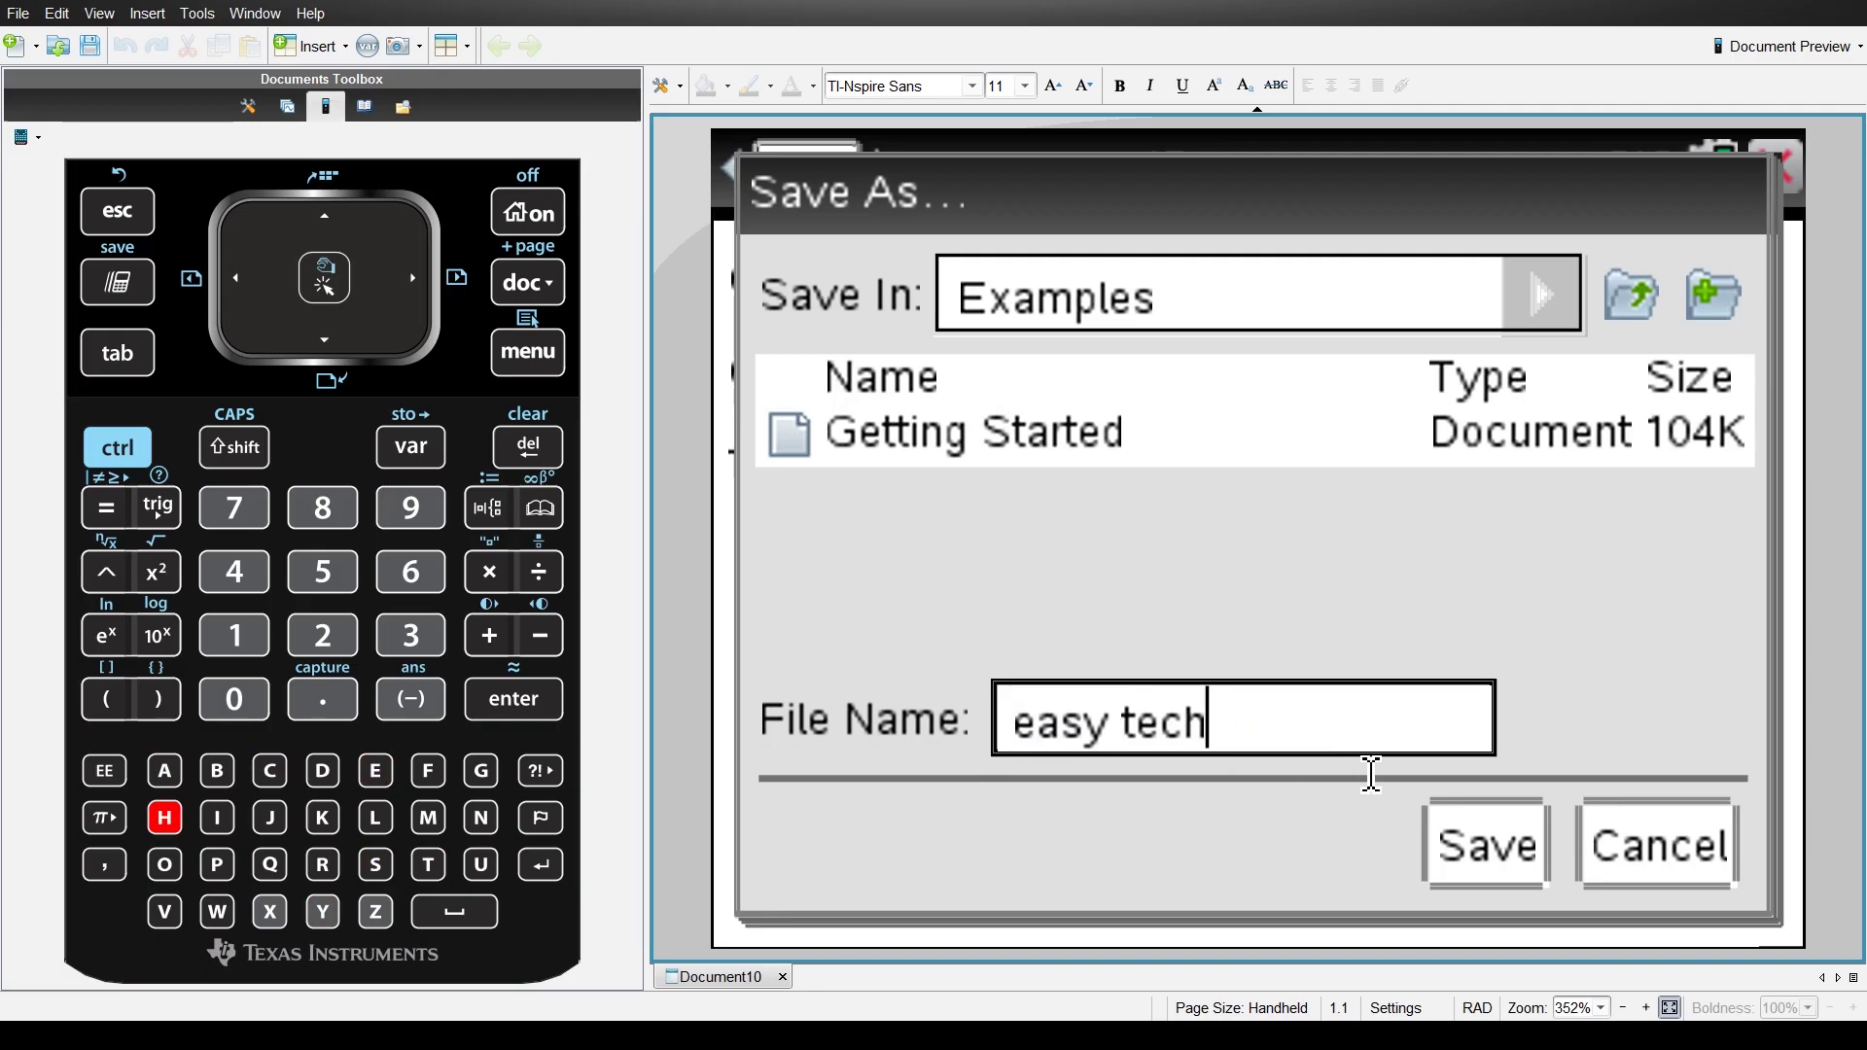
{"action": "left_click", "coordinate": [1491, 849]}
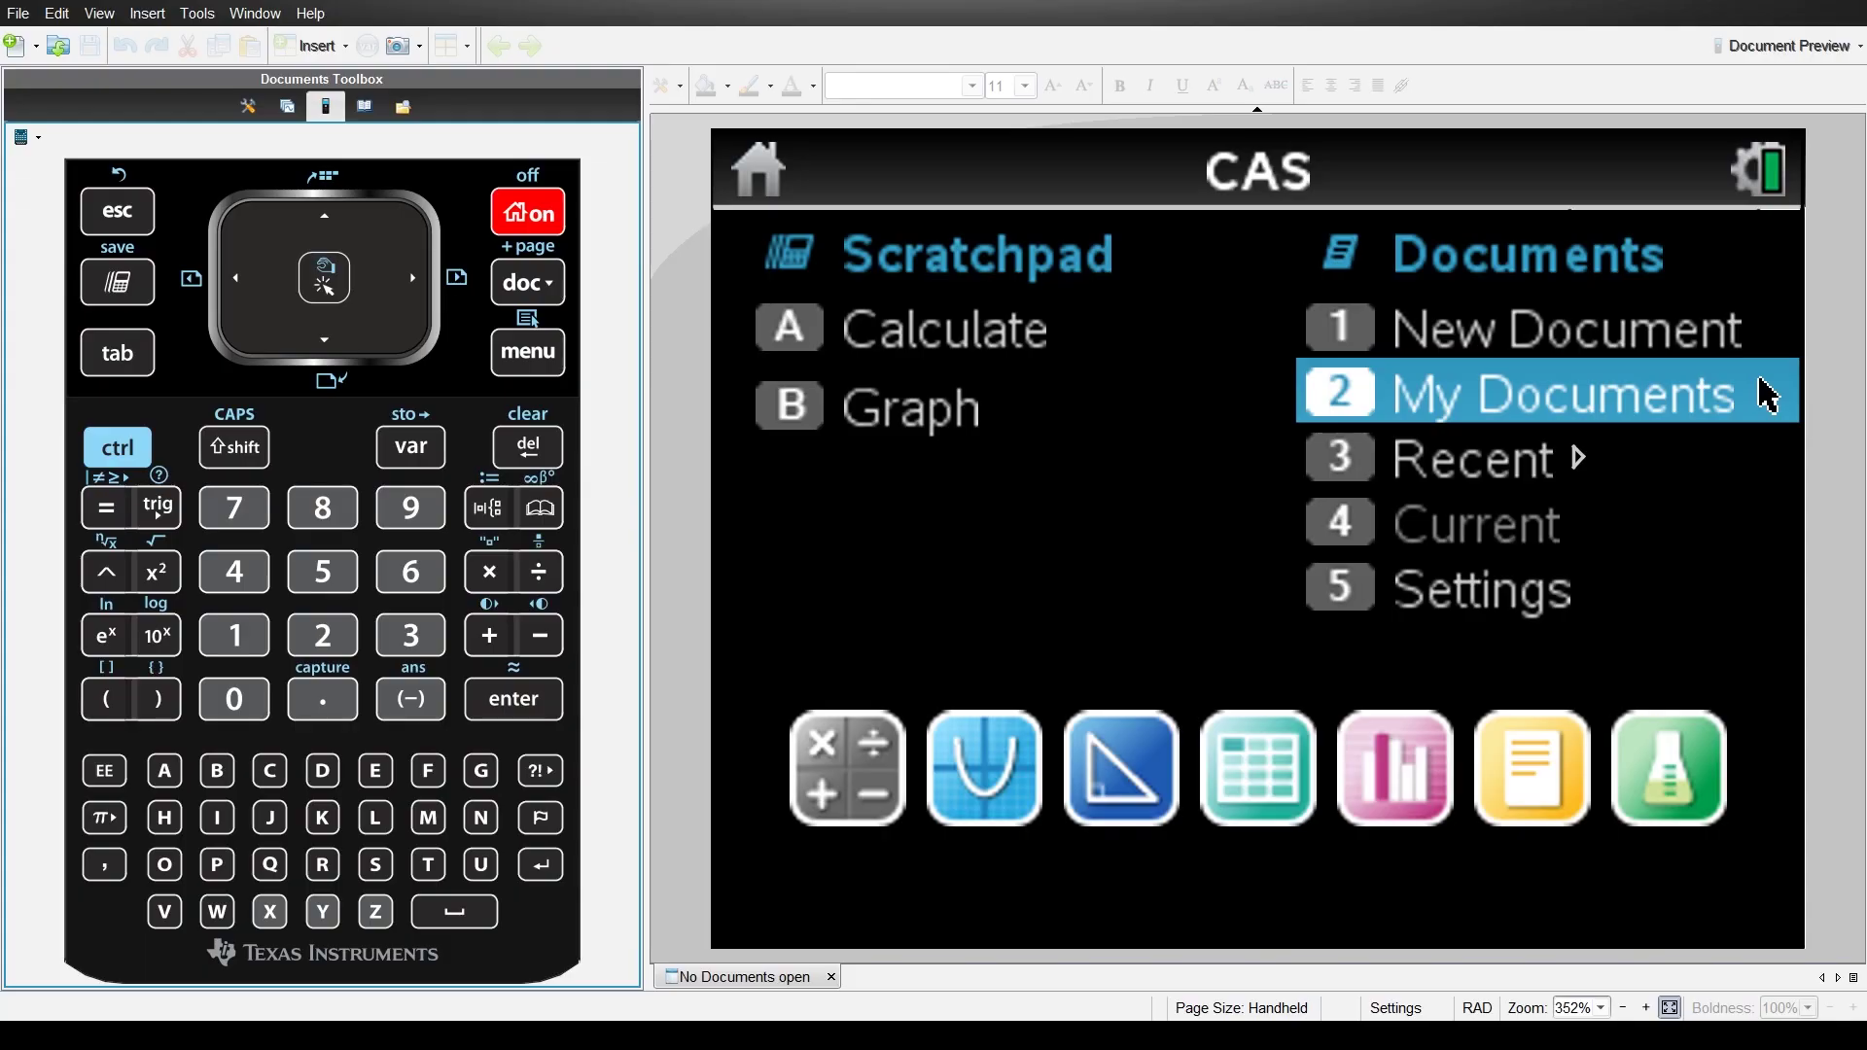
- Browse My Documents, expanding and then collapsing the Examples folder
{"action": "left_click", "coordinate": [1643, 405]}
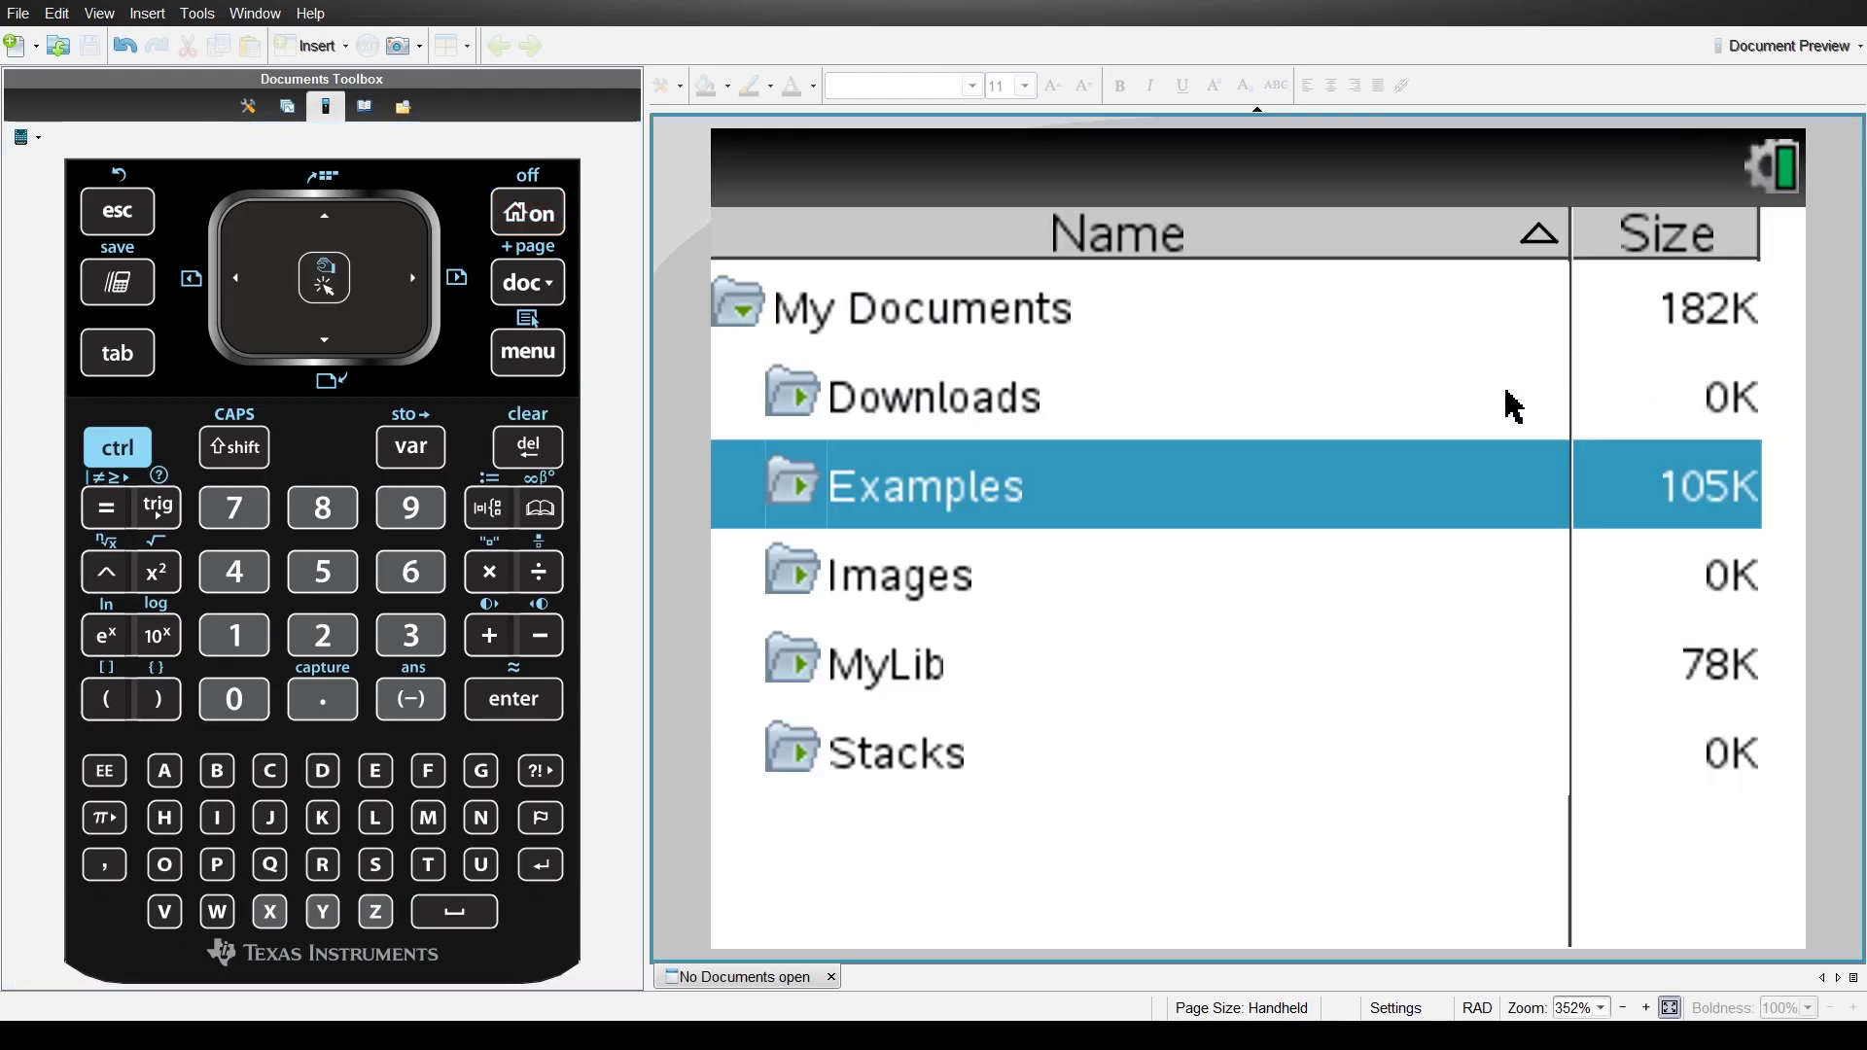
{"action": "left_click", "coordinate": [805, 486]}
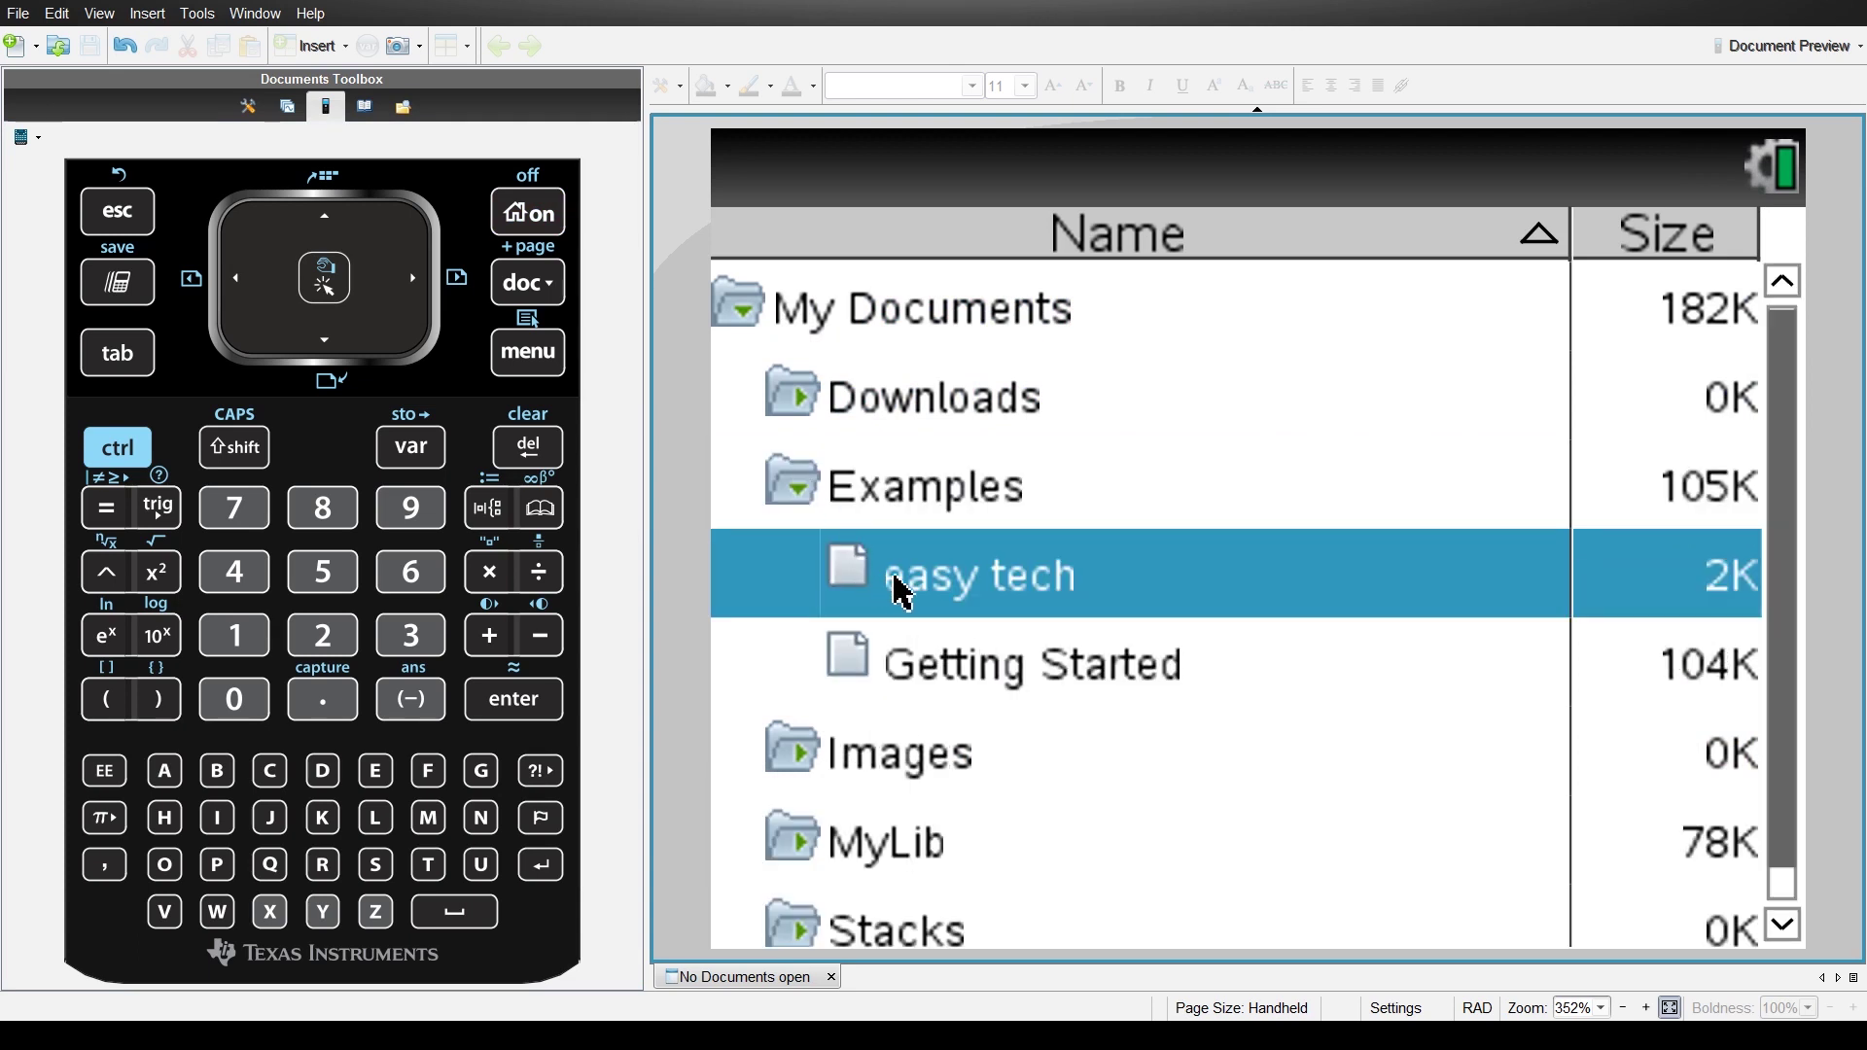
{"action": "left_click", "coordinate": [793, 498]}
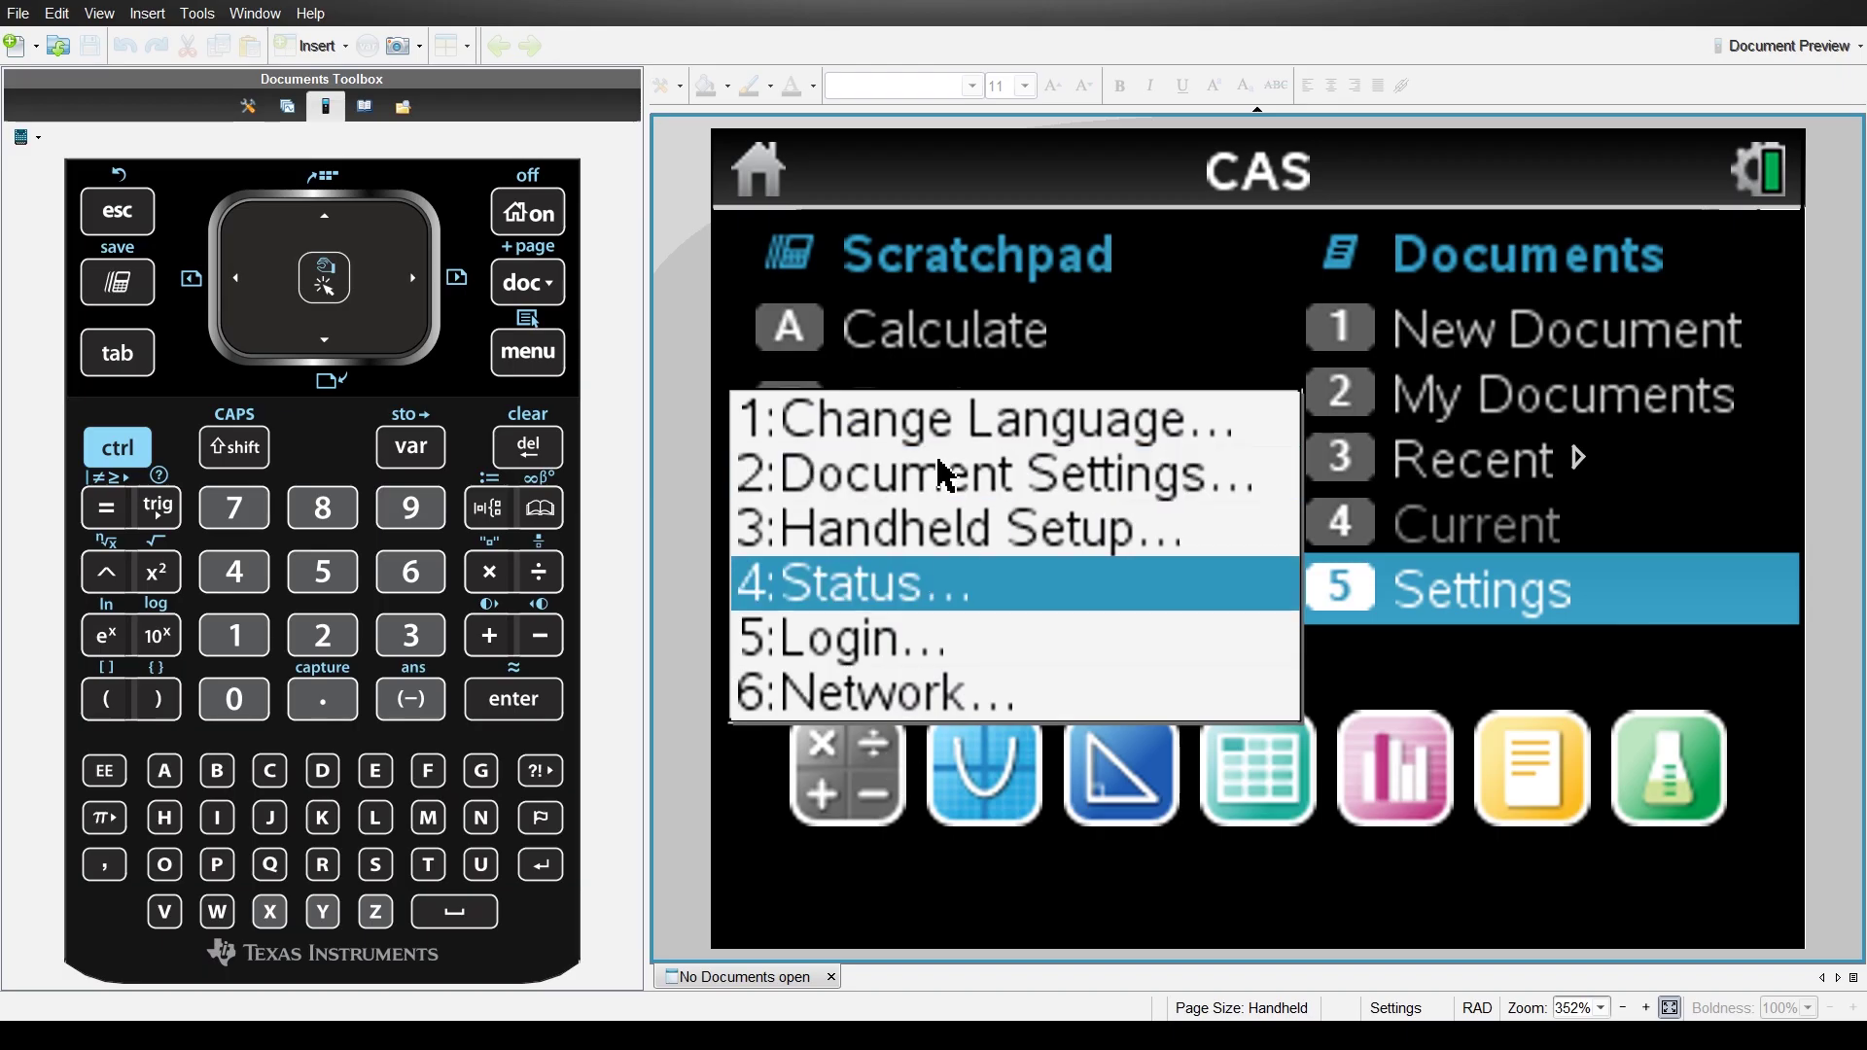
- Set Display Digits to Float 7 and Angle to Degree, and save them as default
{"action": "left_click", "coordinate": [948, 489]}
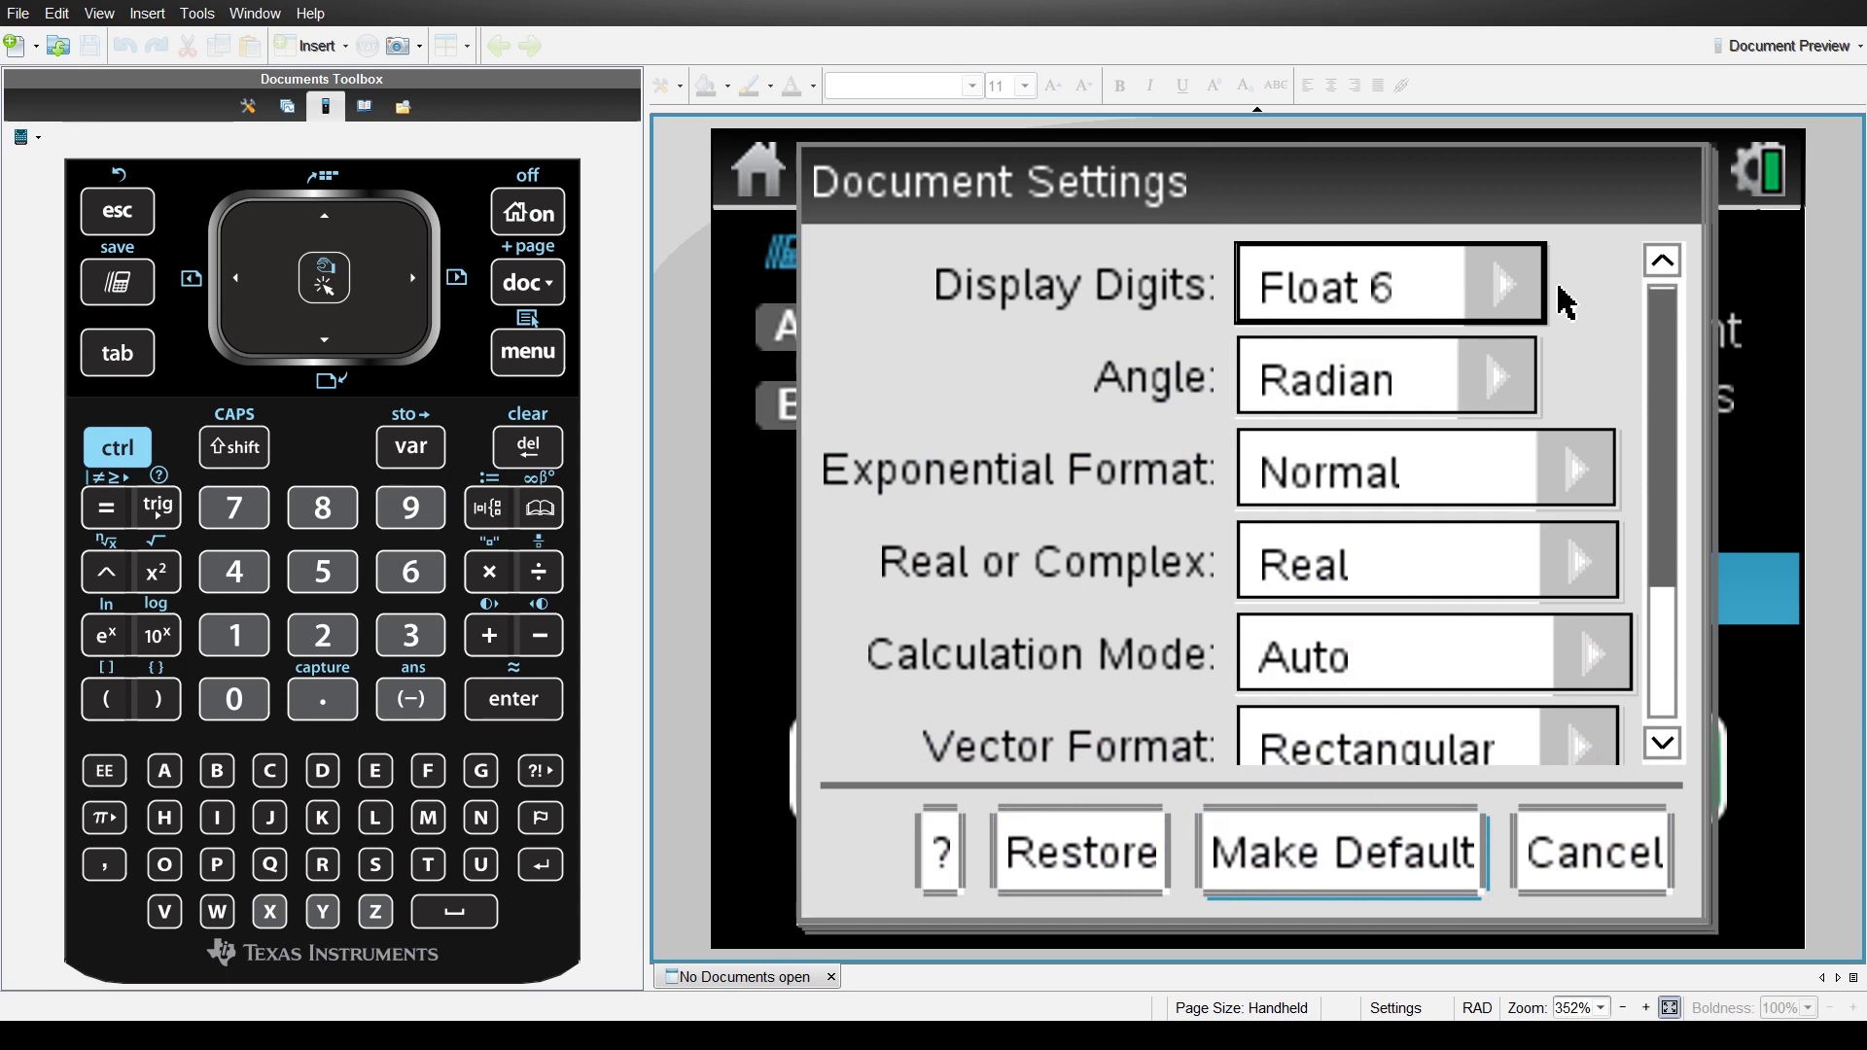
{"action": "left_click", "coordinate": [1527, 301]}
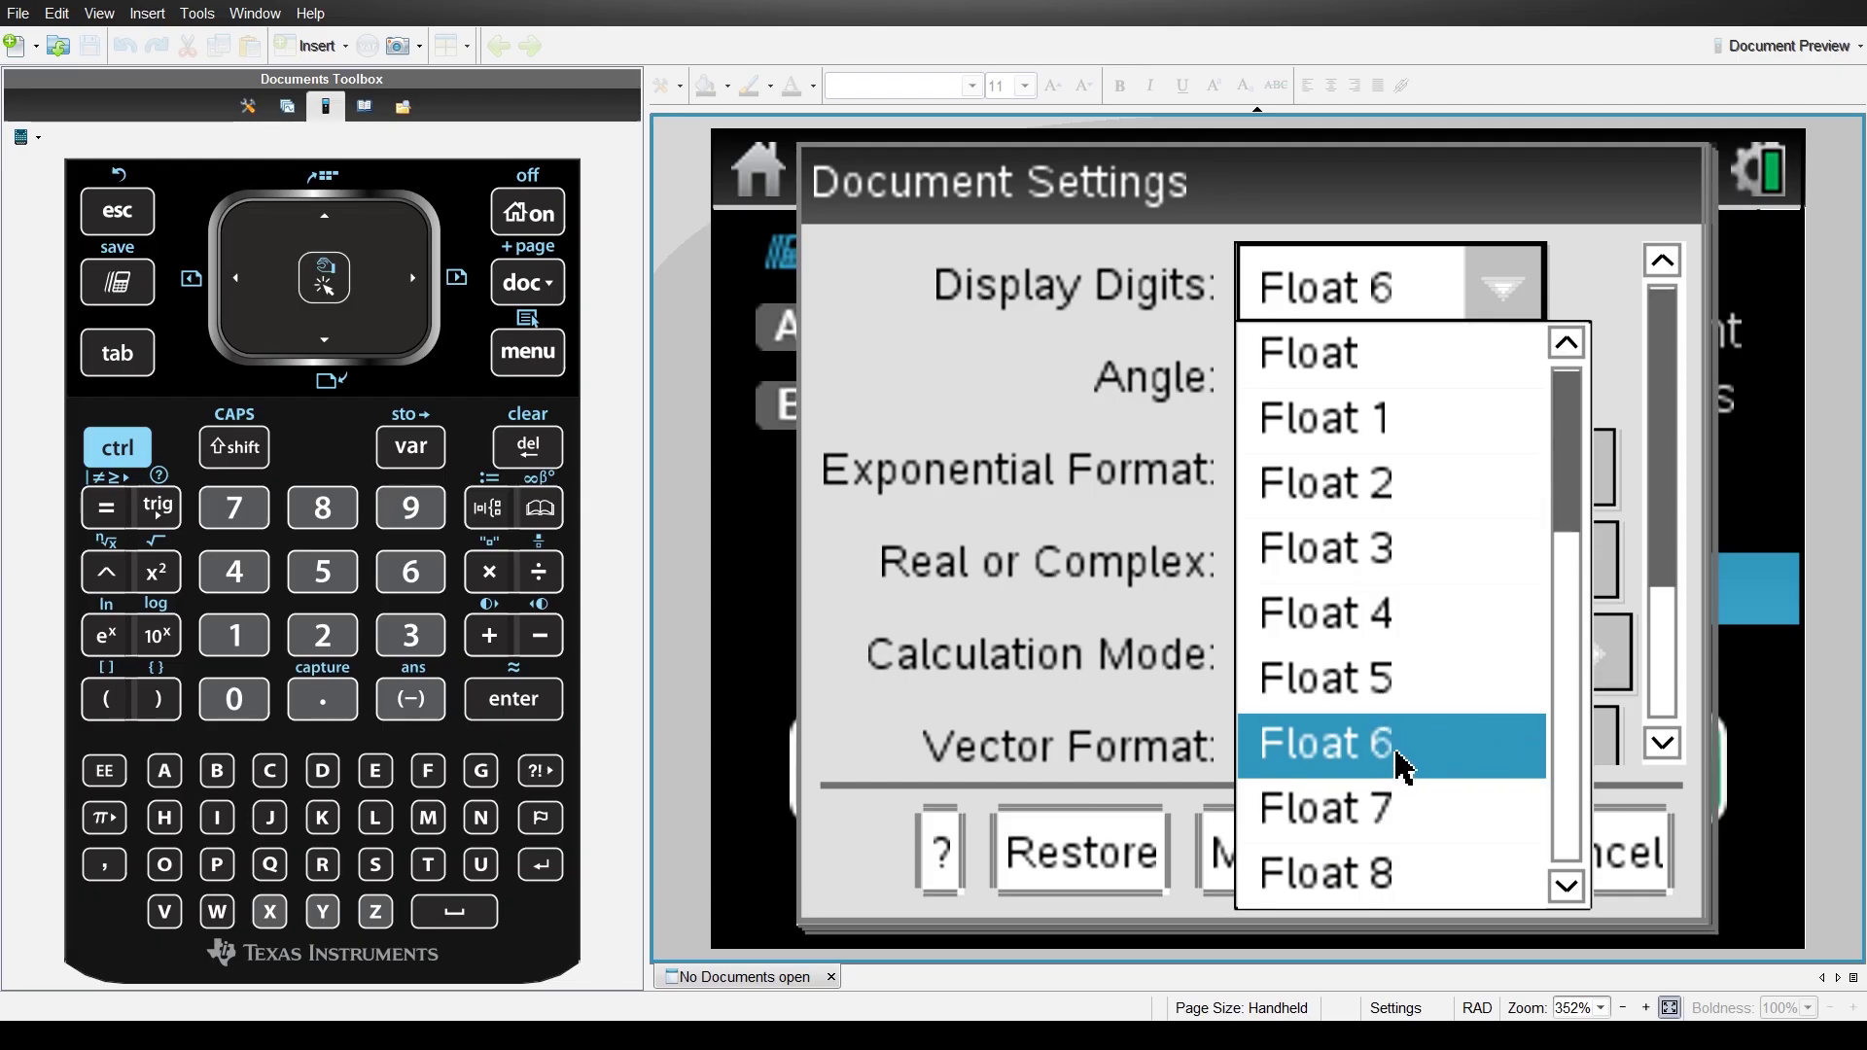
{"action": "left_click", "coordinate": [1396, 813]}
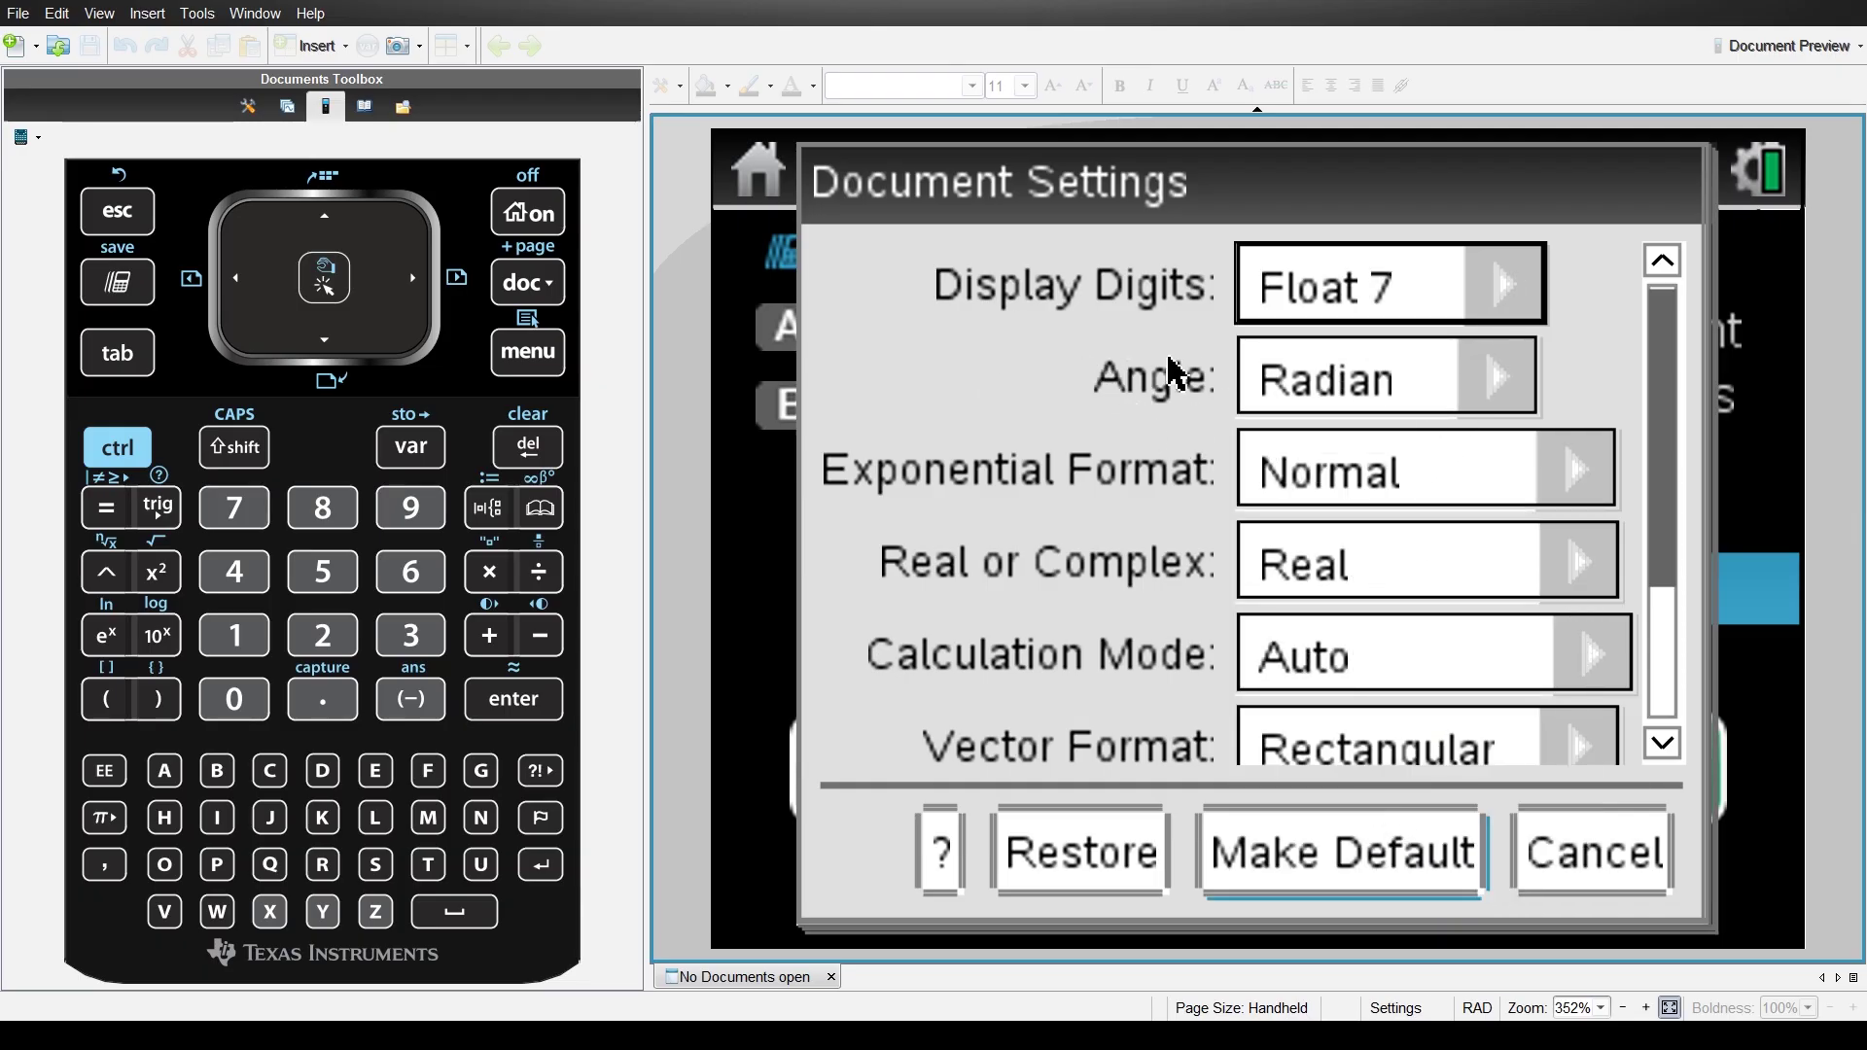
{"action": "left_click", "coordinate": [1522, 377]}
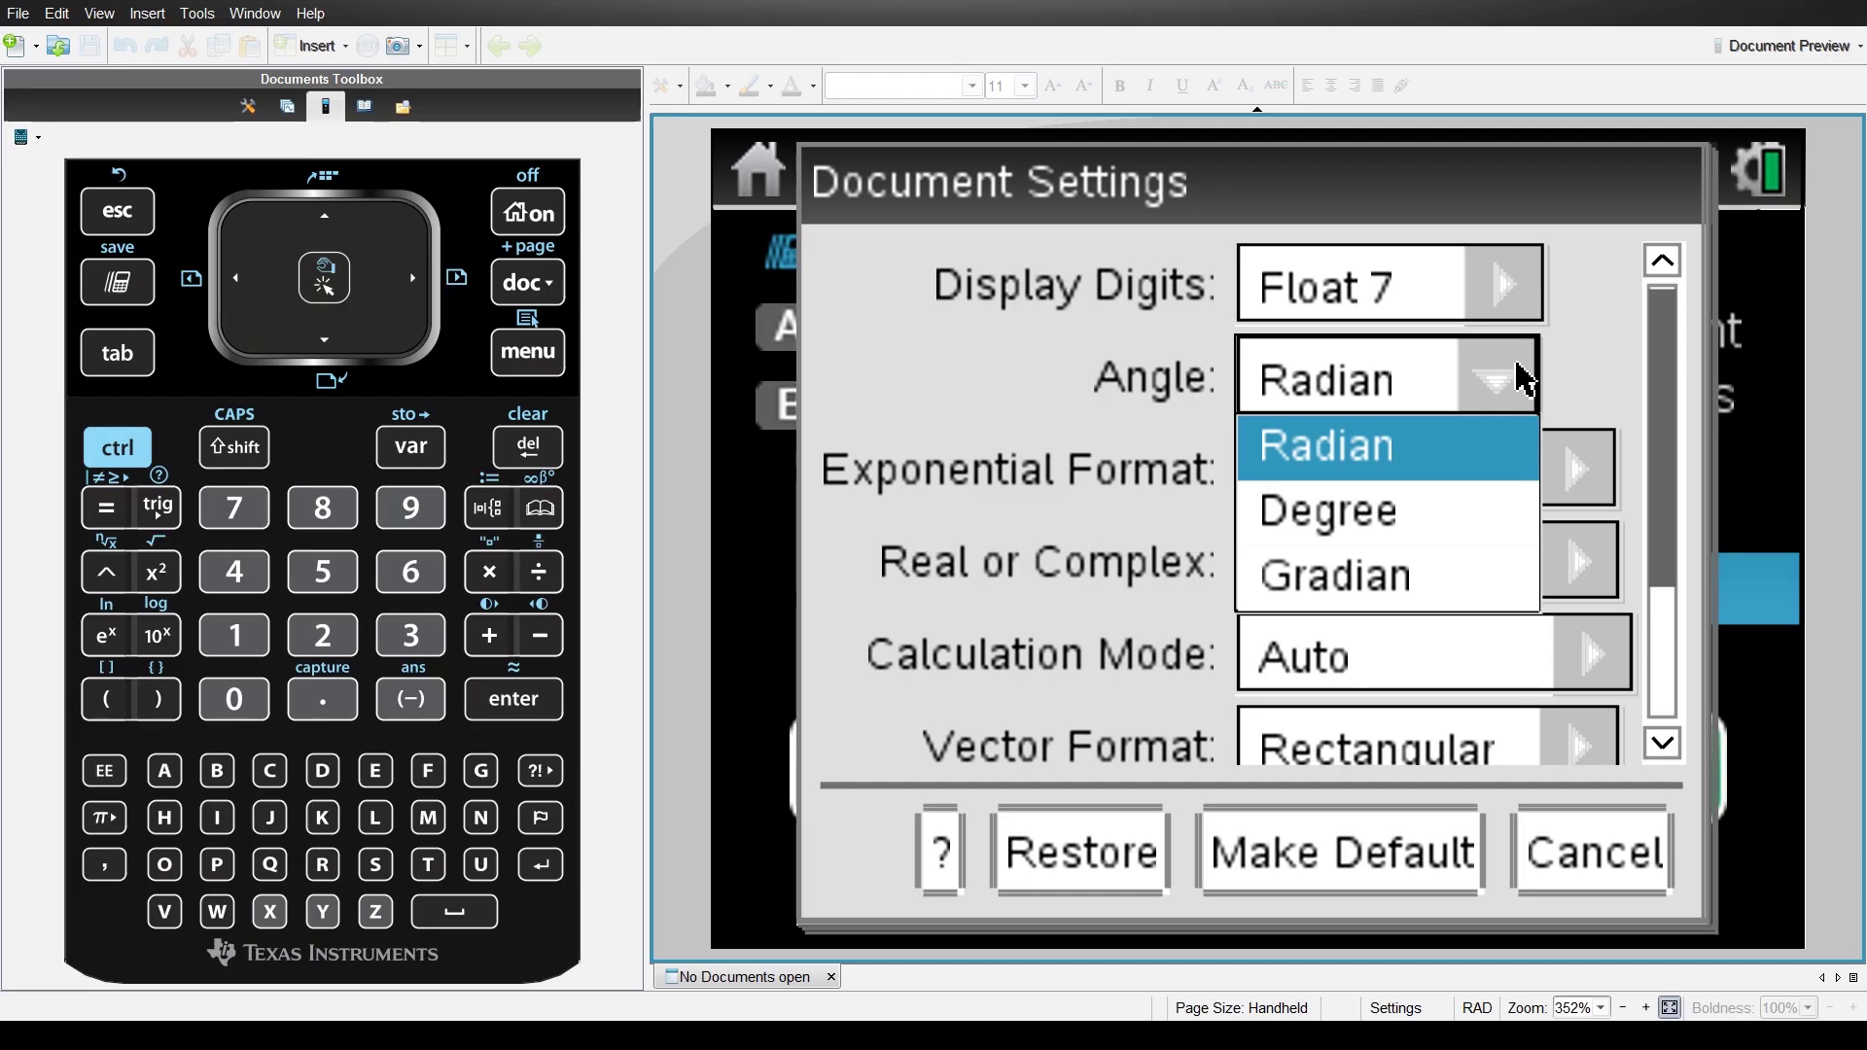
{"action": "left_click", "coordinate": [1392, 510]}
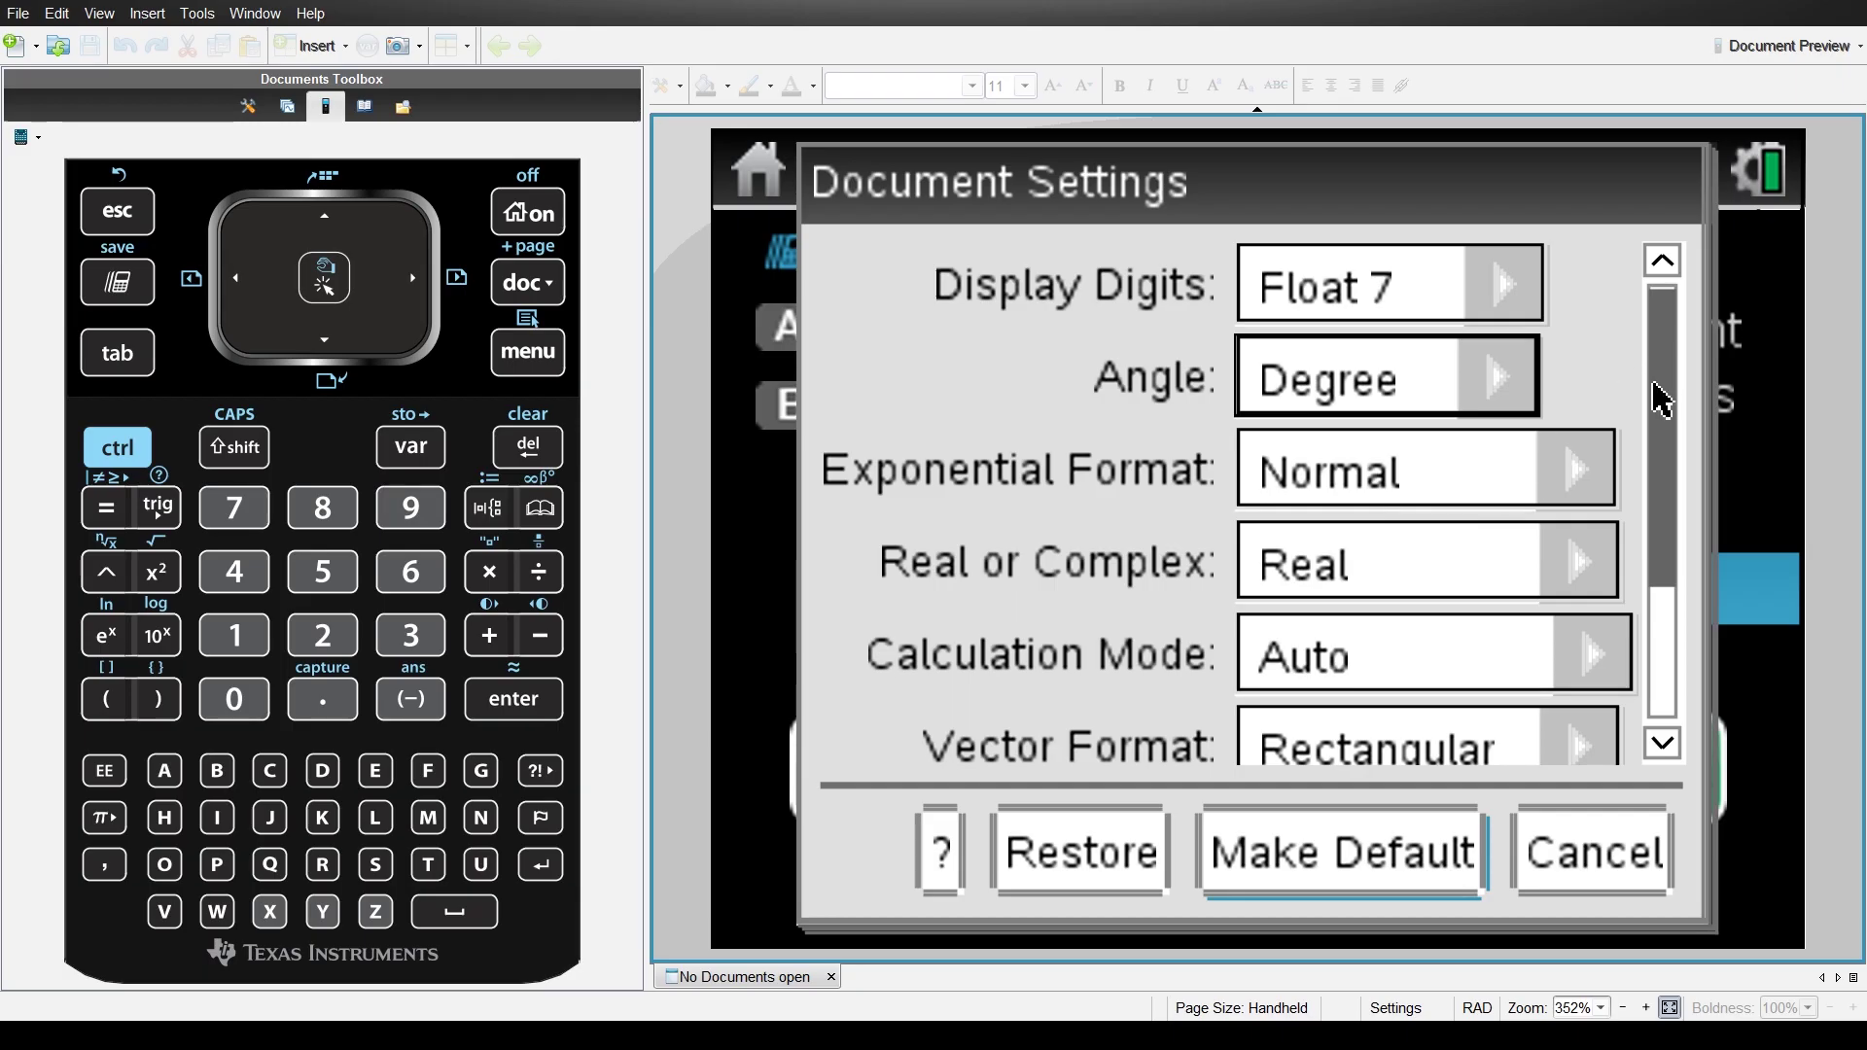
{"action": "scroll", "coordinate": [1661, 396], "scroll_direction": "down", "scroll_amount": 1}
{"action": "left_click_drag", "start_coordinate": [1669, 414], "coordinate": [1669, 515]}
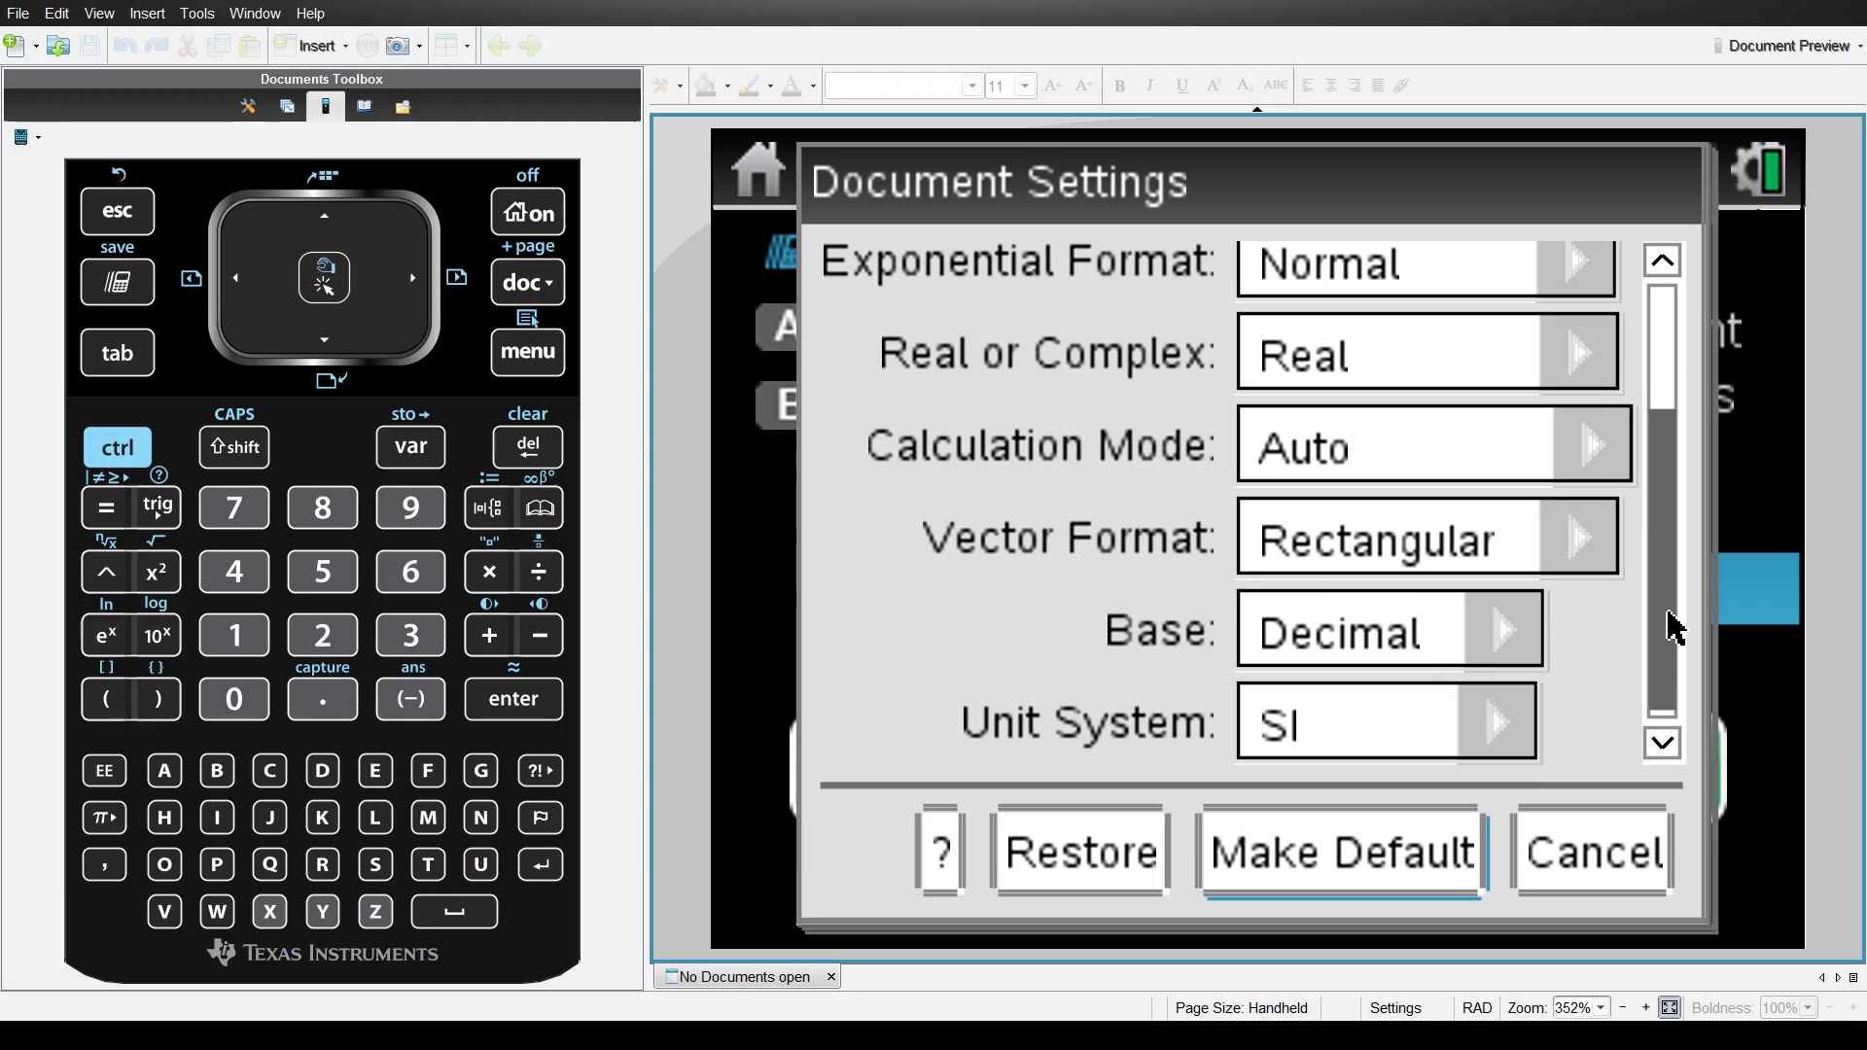
{"action": "left_click", "coordinate": [1676, 628]}
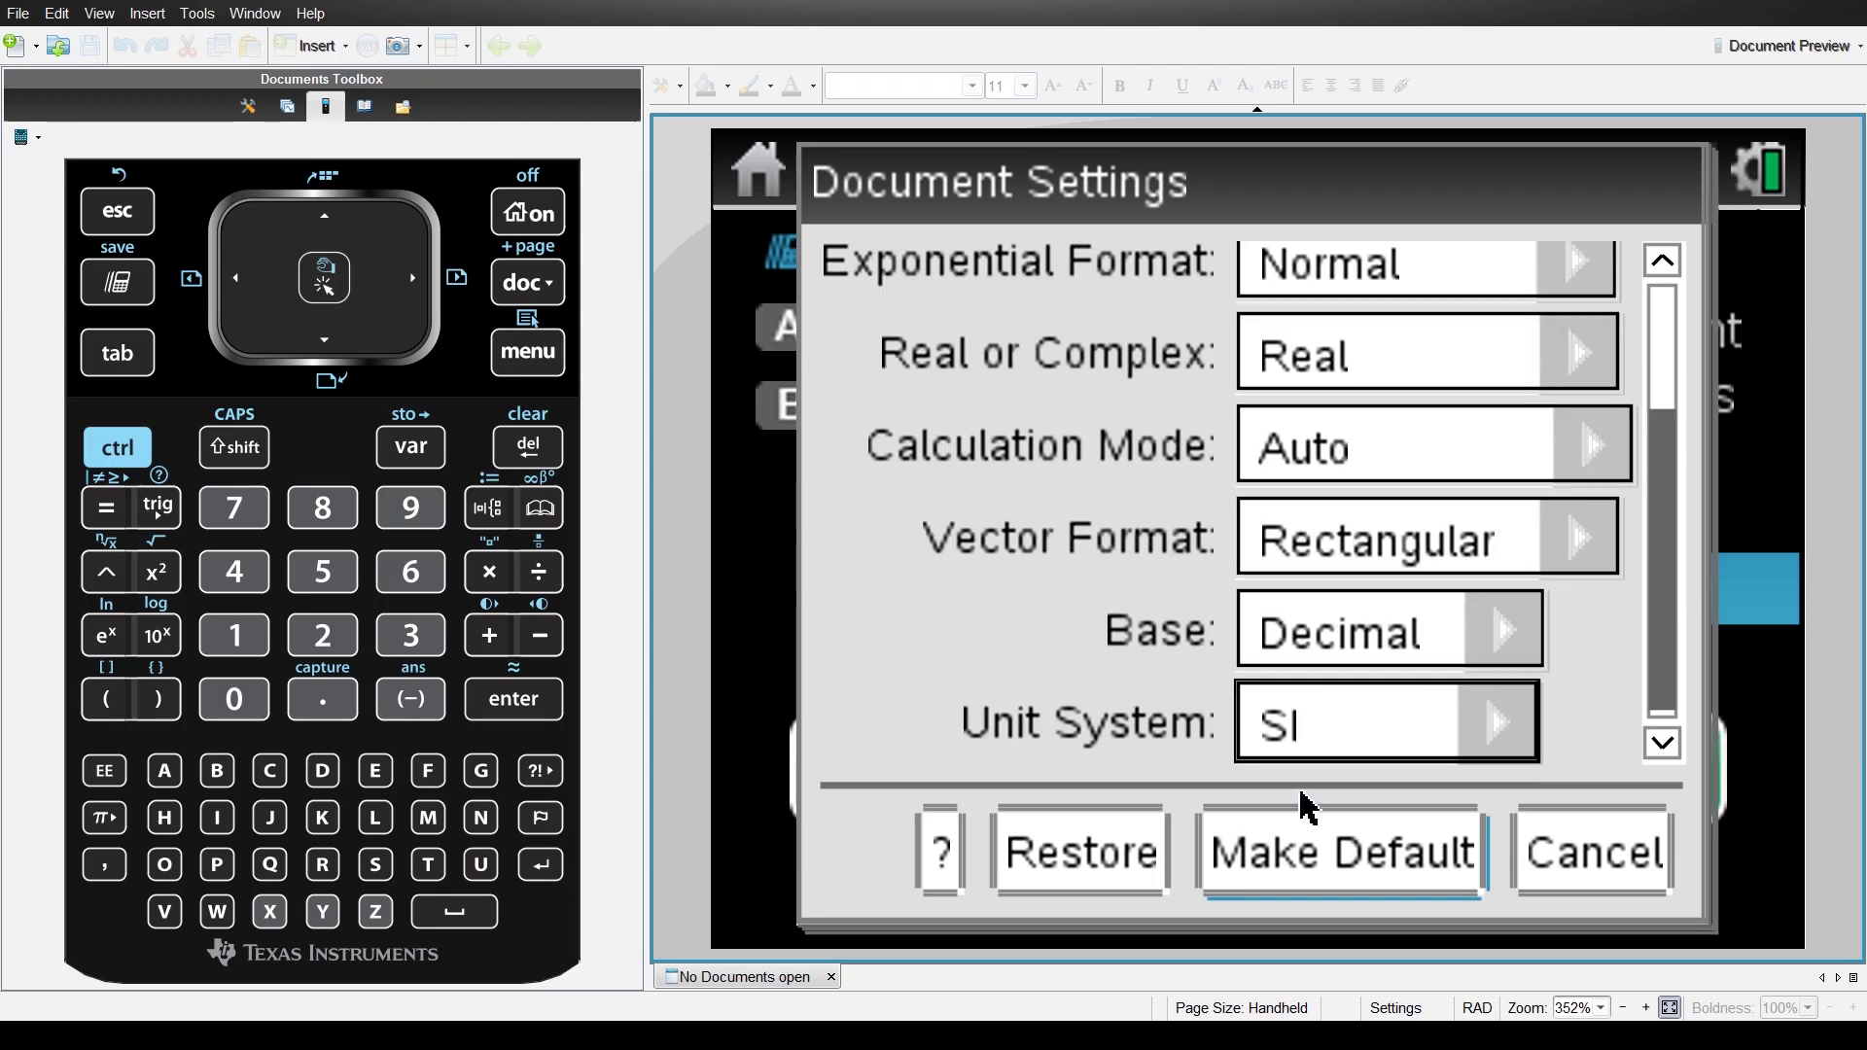
{"action": "left_click", "coordinate": [1290, 855]}
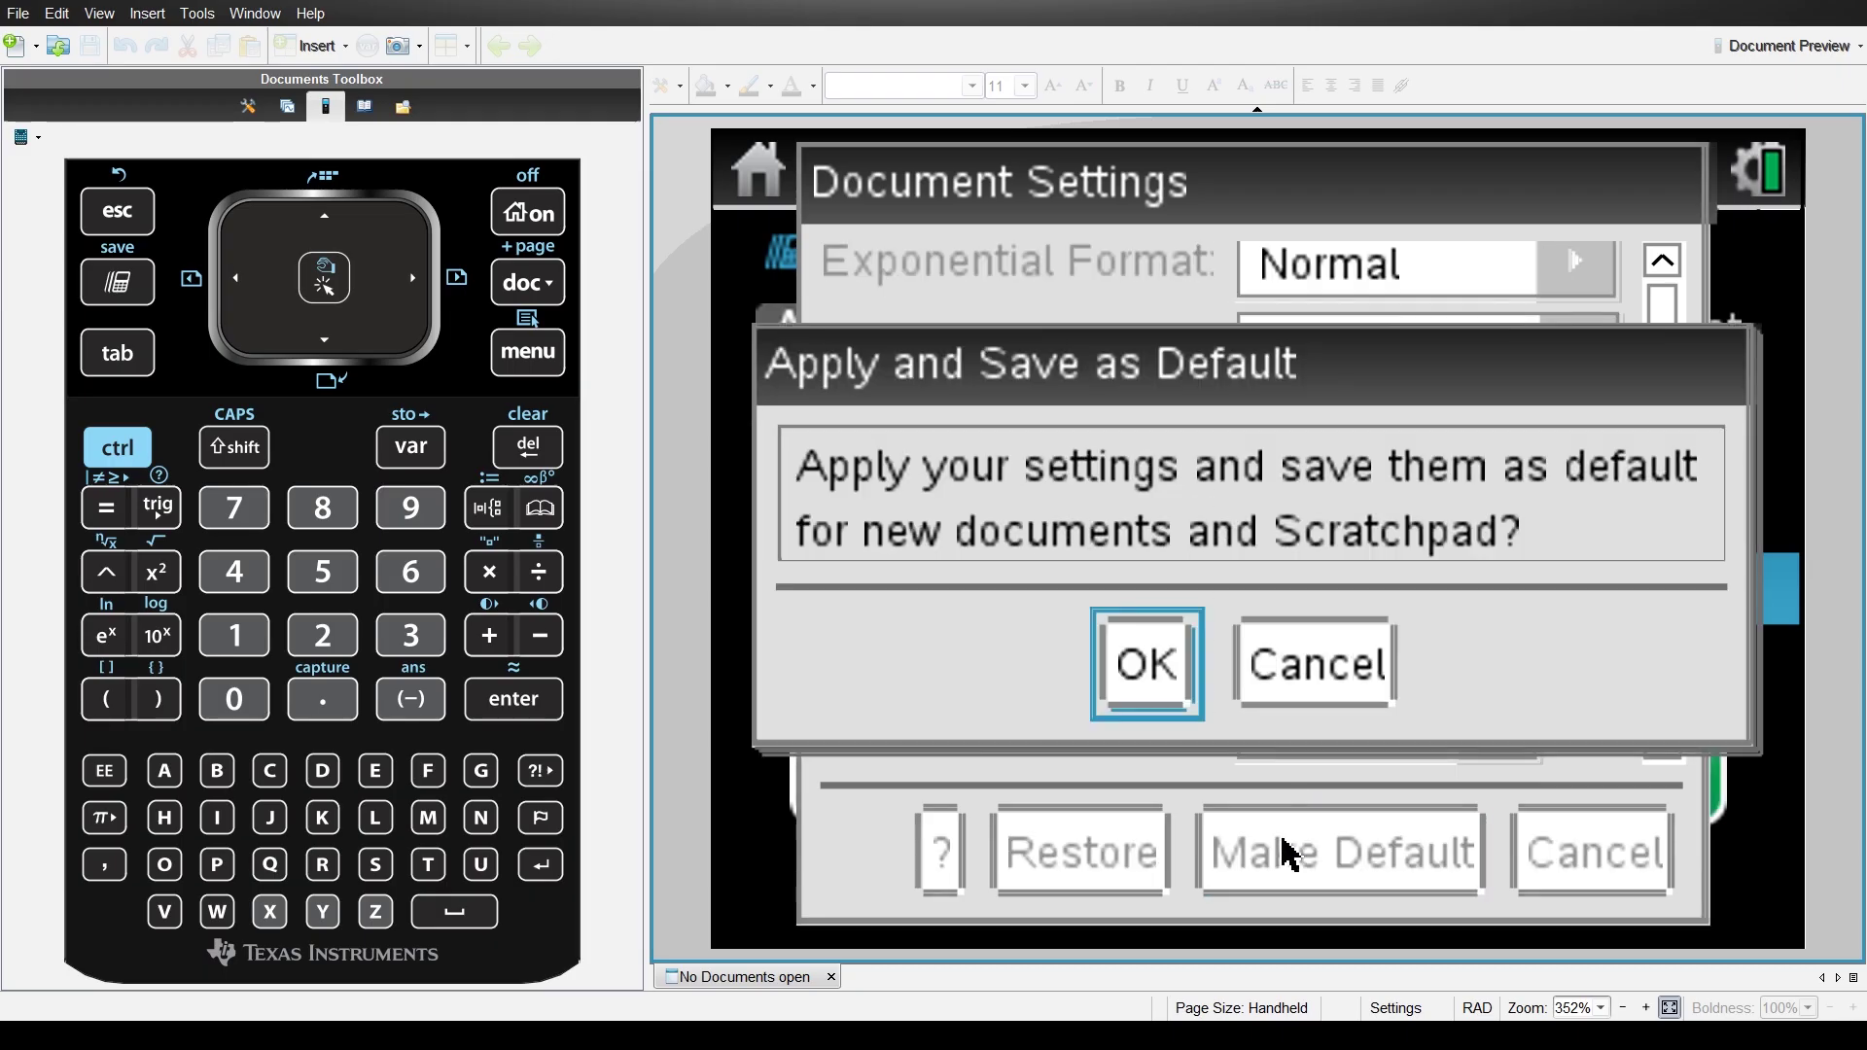
{"action": "left_click", "coordinate": [1146, 666]}
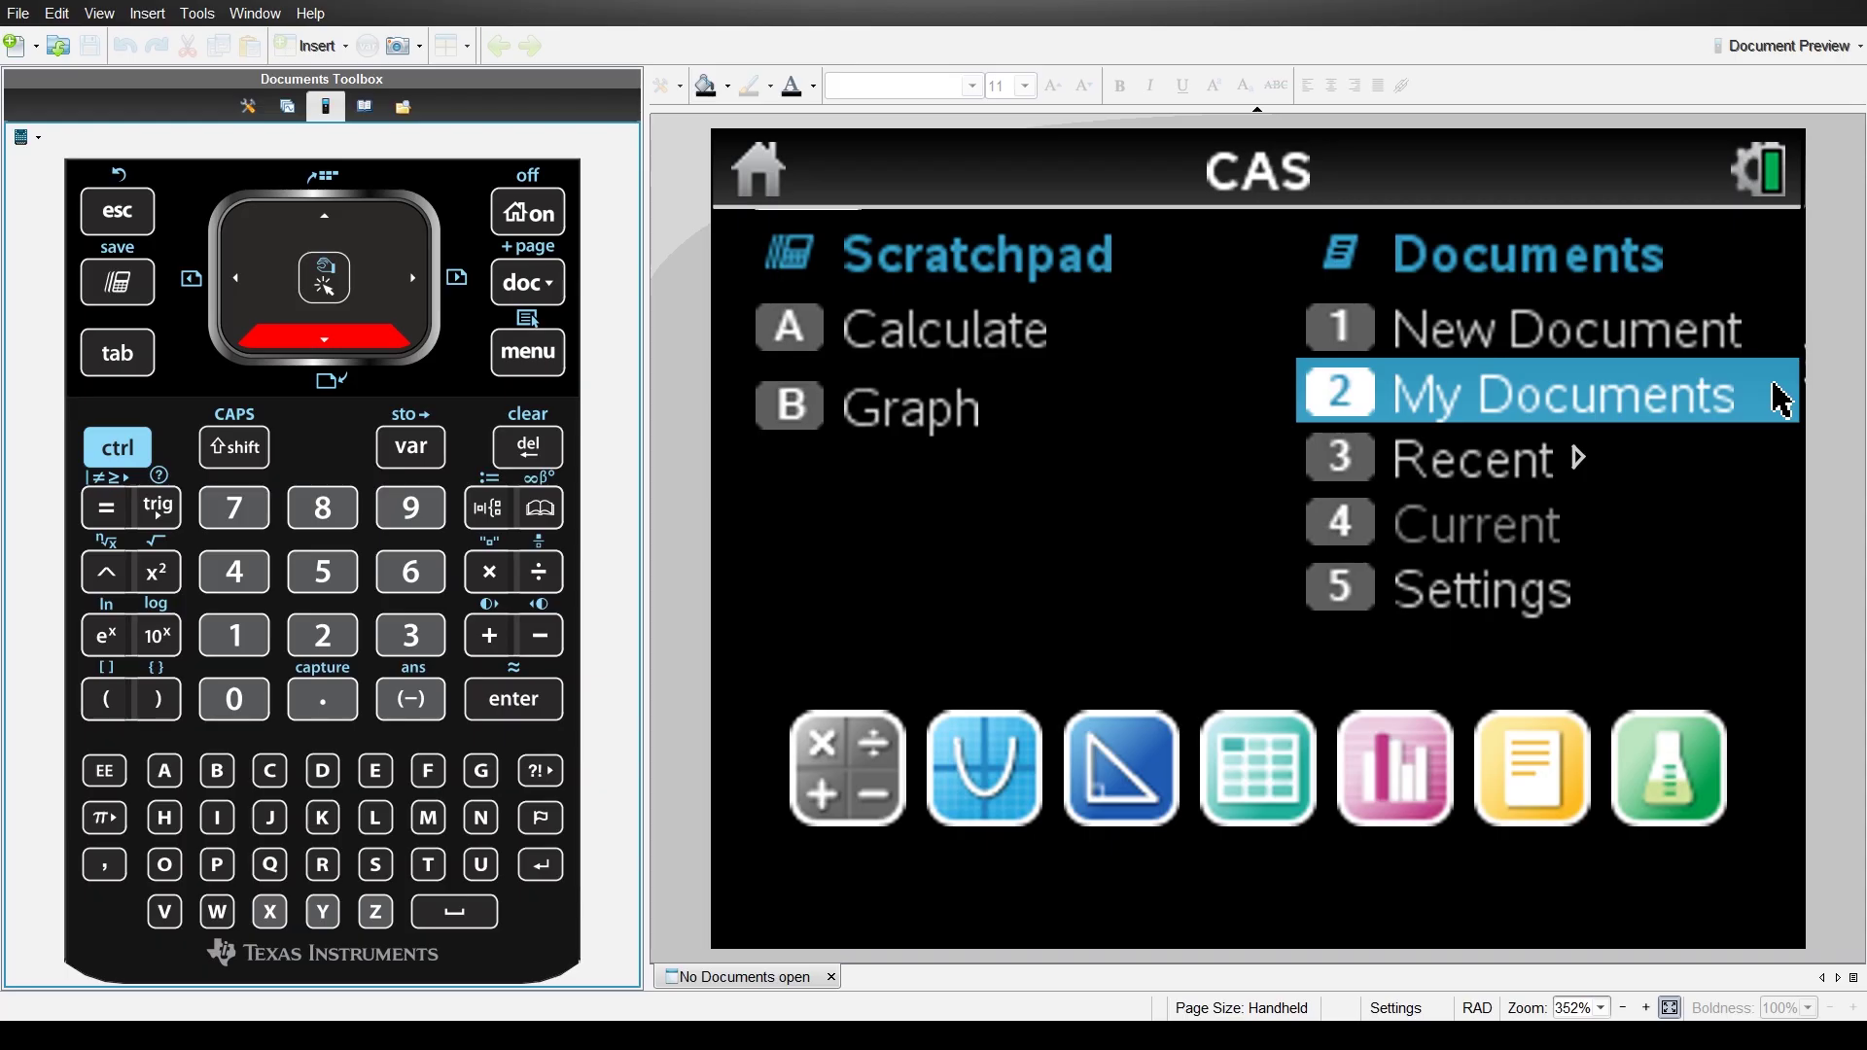
- Reopen the 'easy tech' document from the Examples folder in My Documents
{"action": "left_click", "coordinate": [1782, 398]}
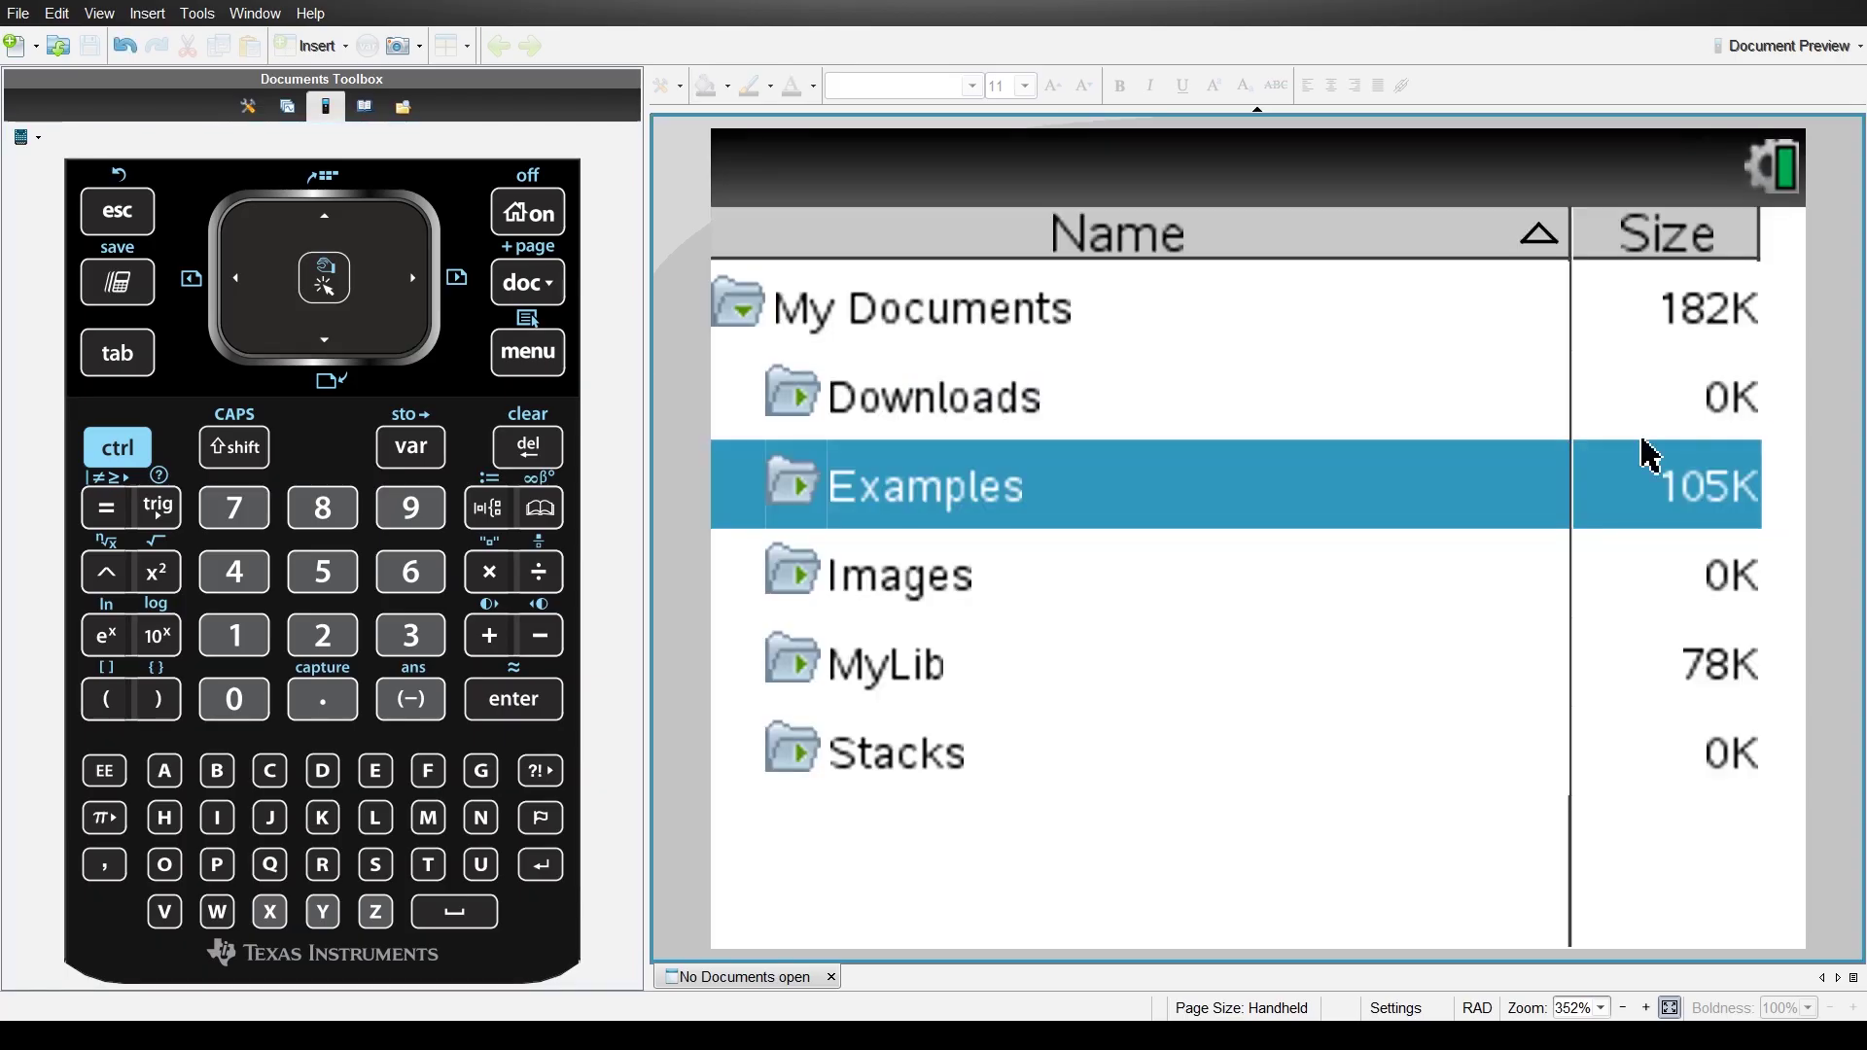
{"action": "left_click", "coordinate": [792, 496]}
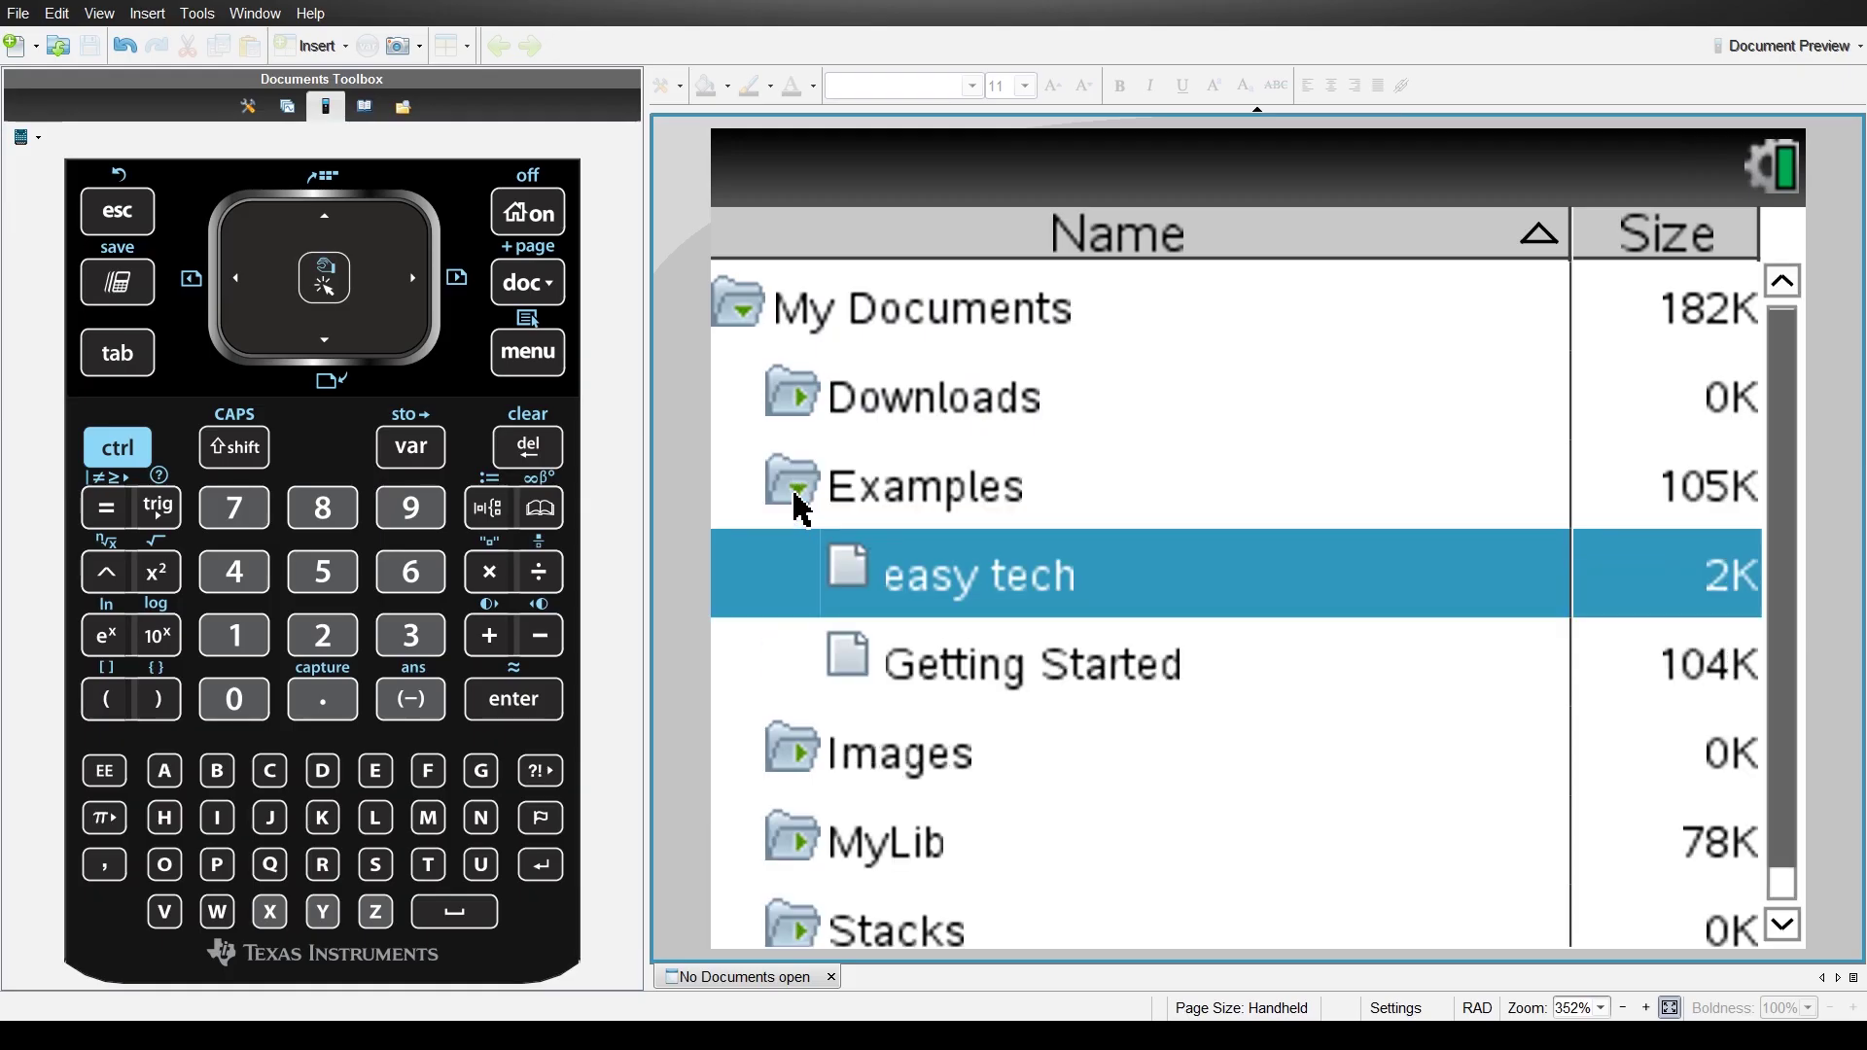
{"action": "double_click", "coordinate": [1116, 584]}
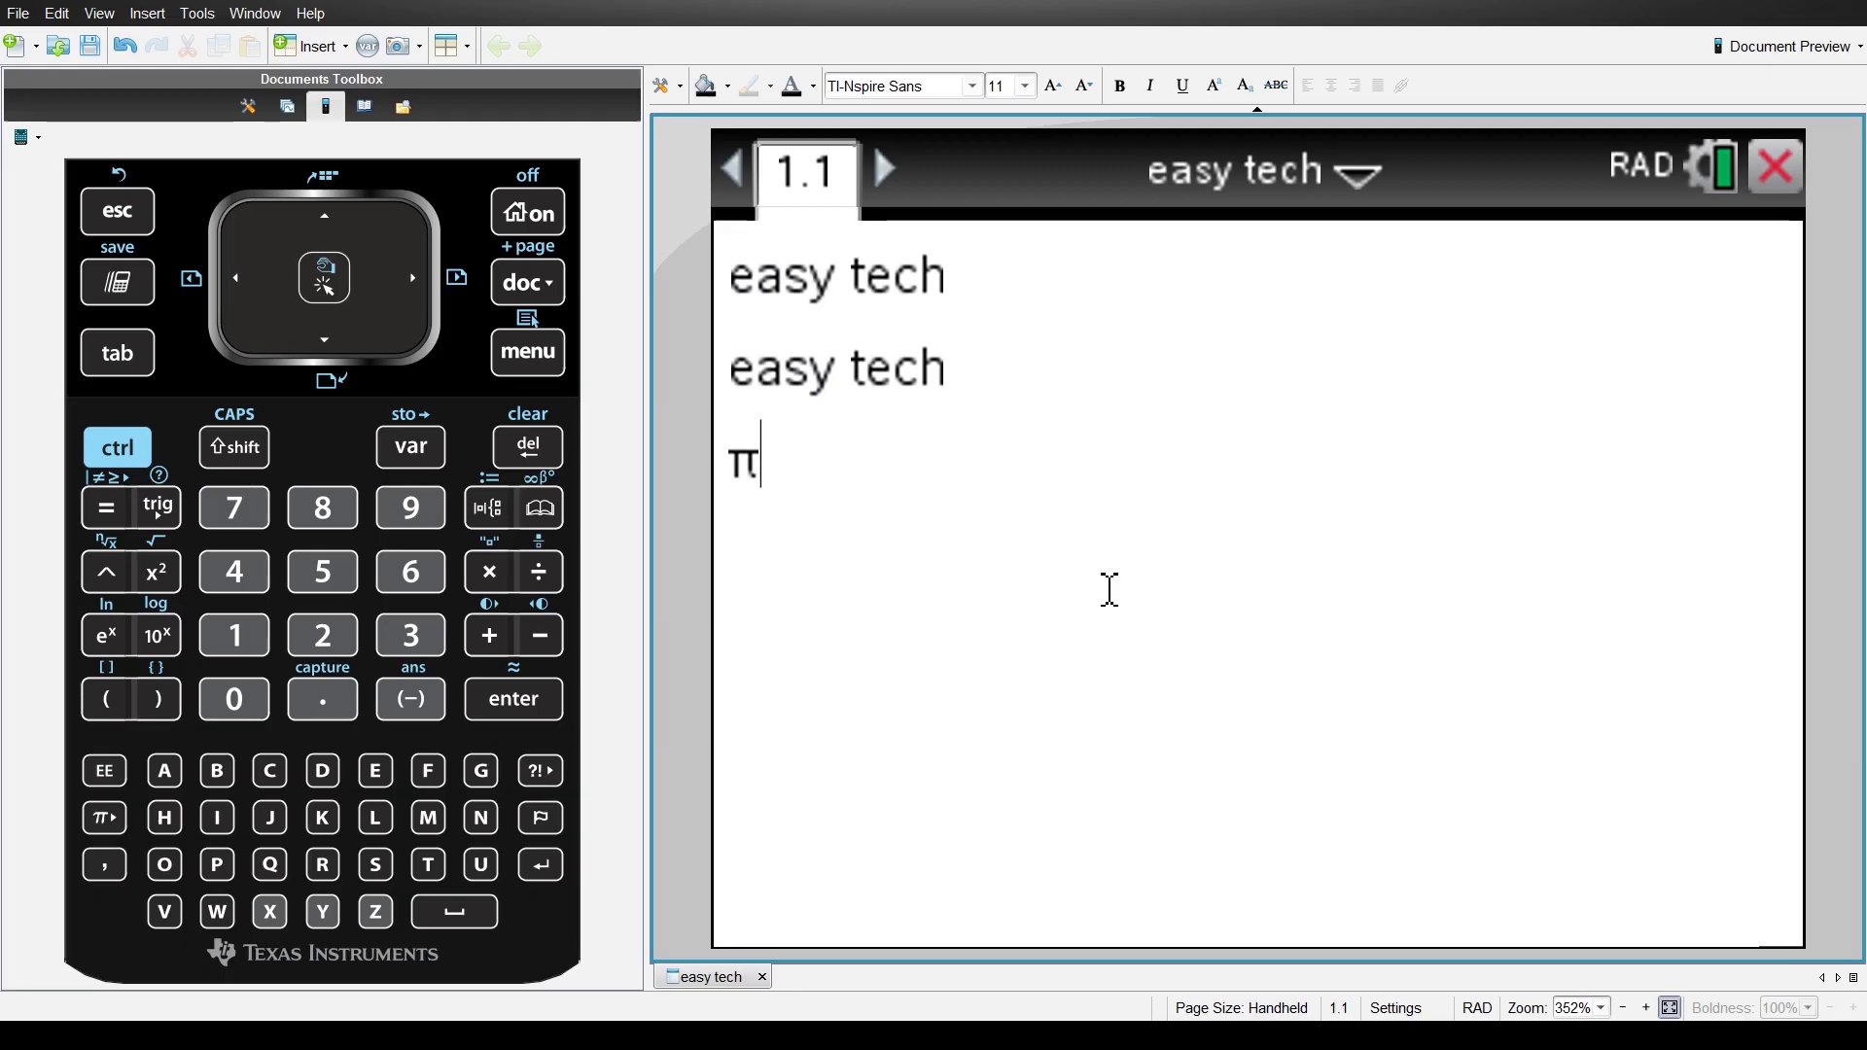
{"action": "left_click", "coordinate": [131, 452]}
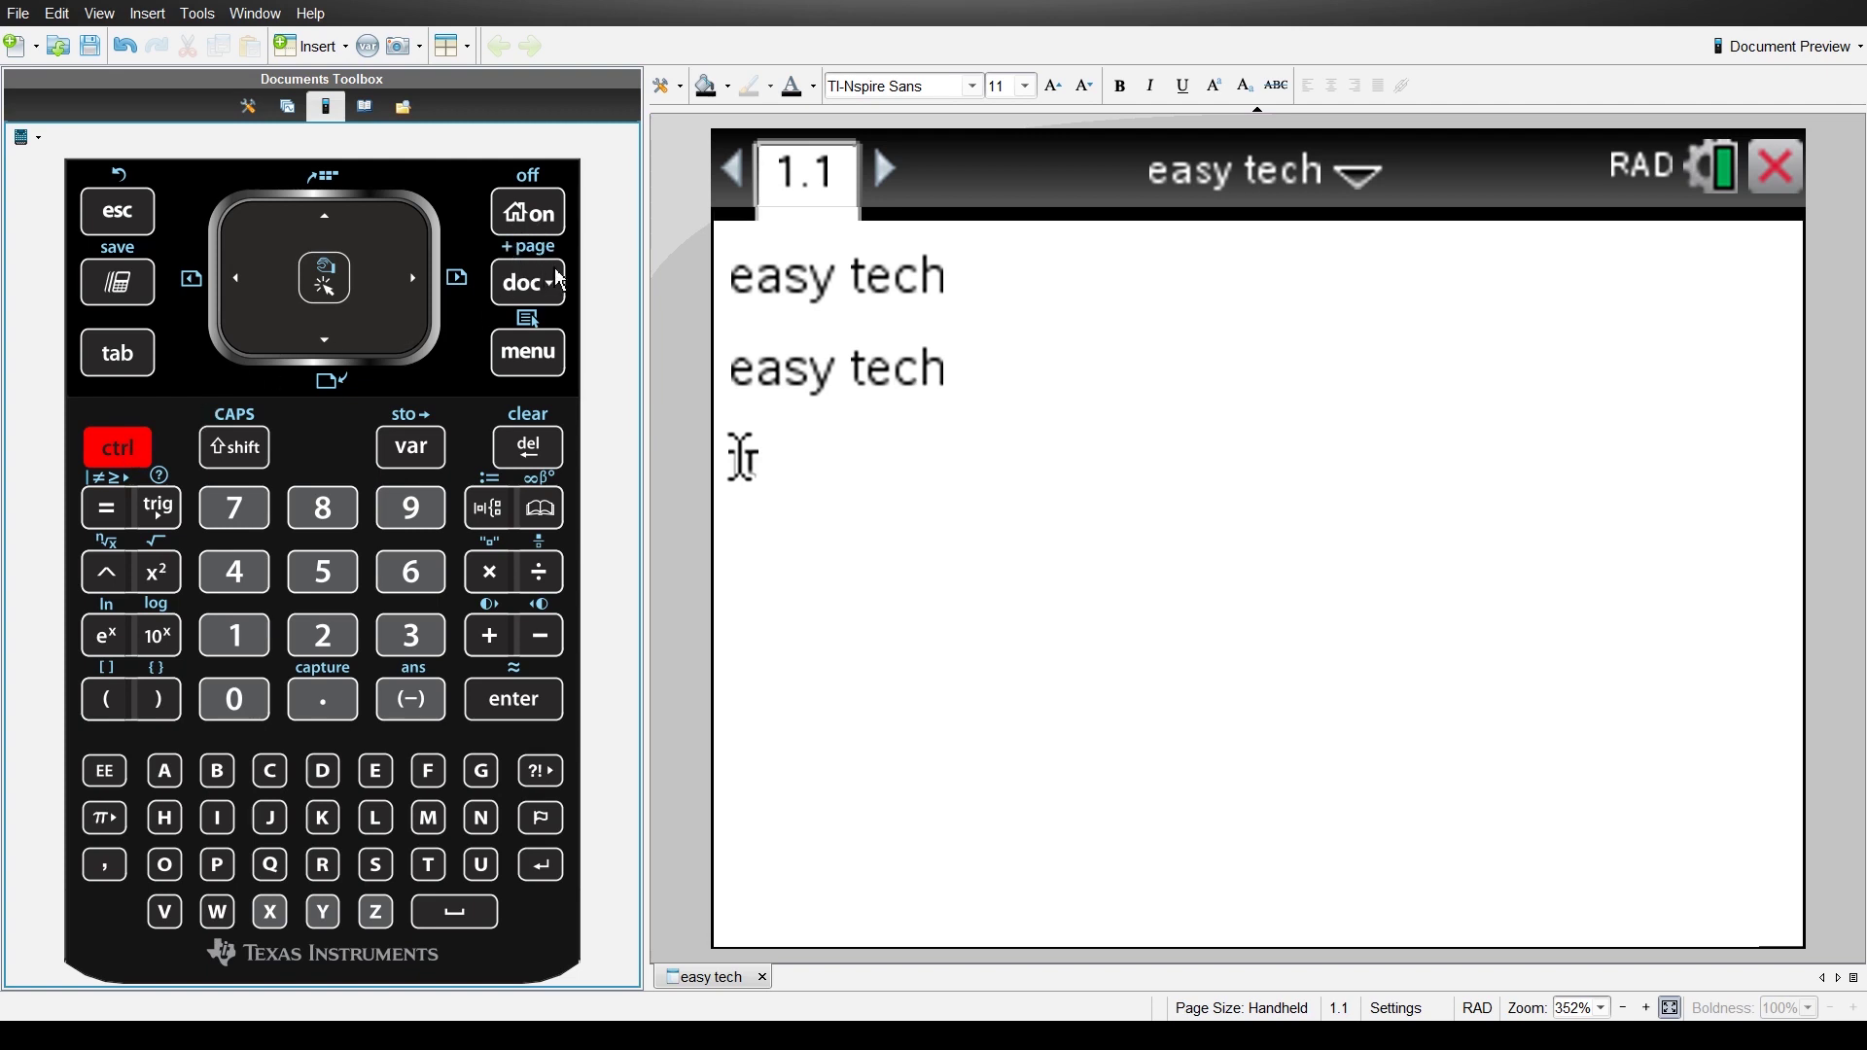
- Insert page 1.2 with an app, return to page 1.1, and show all pages as thumbnails
{"action": "left_click", "coordinate": [528, 287]}
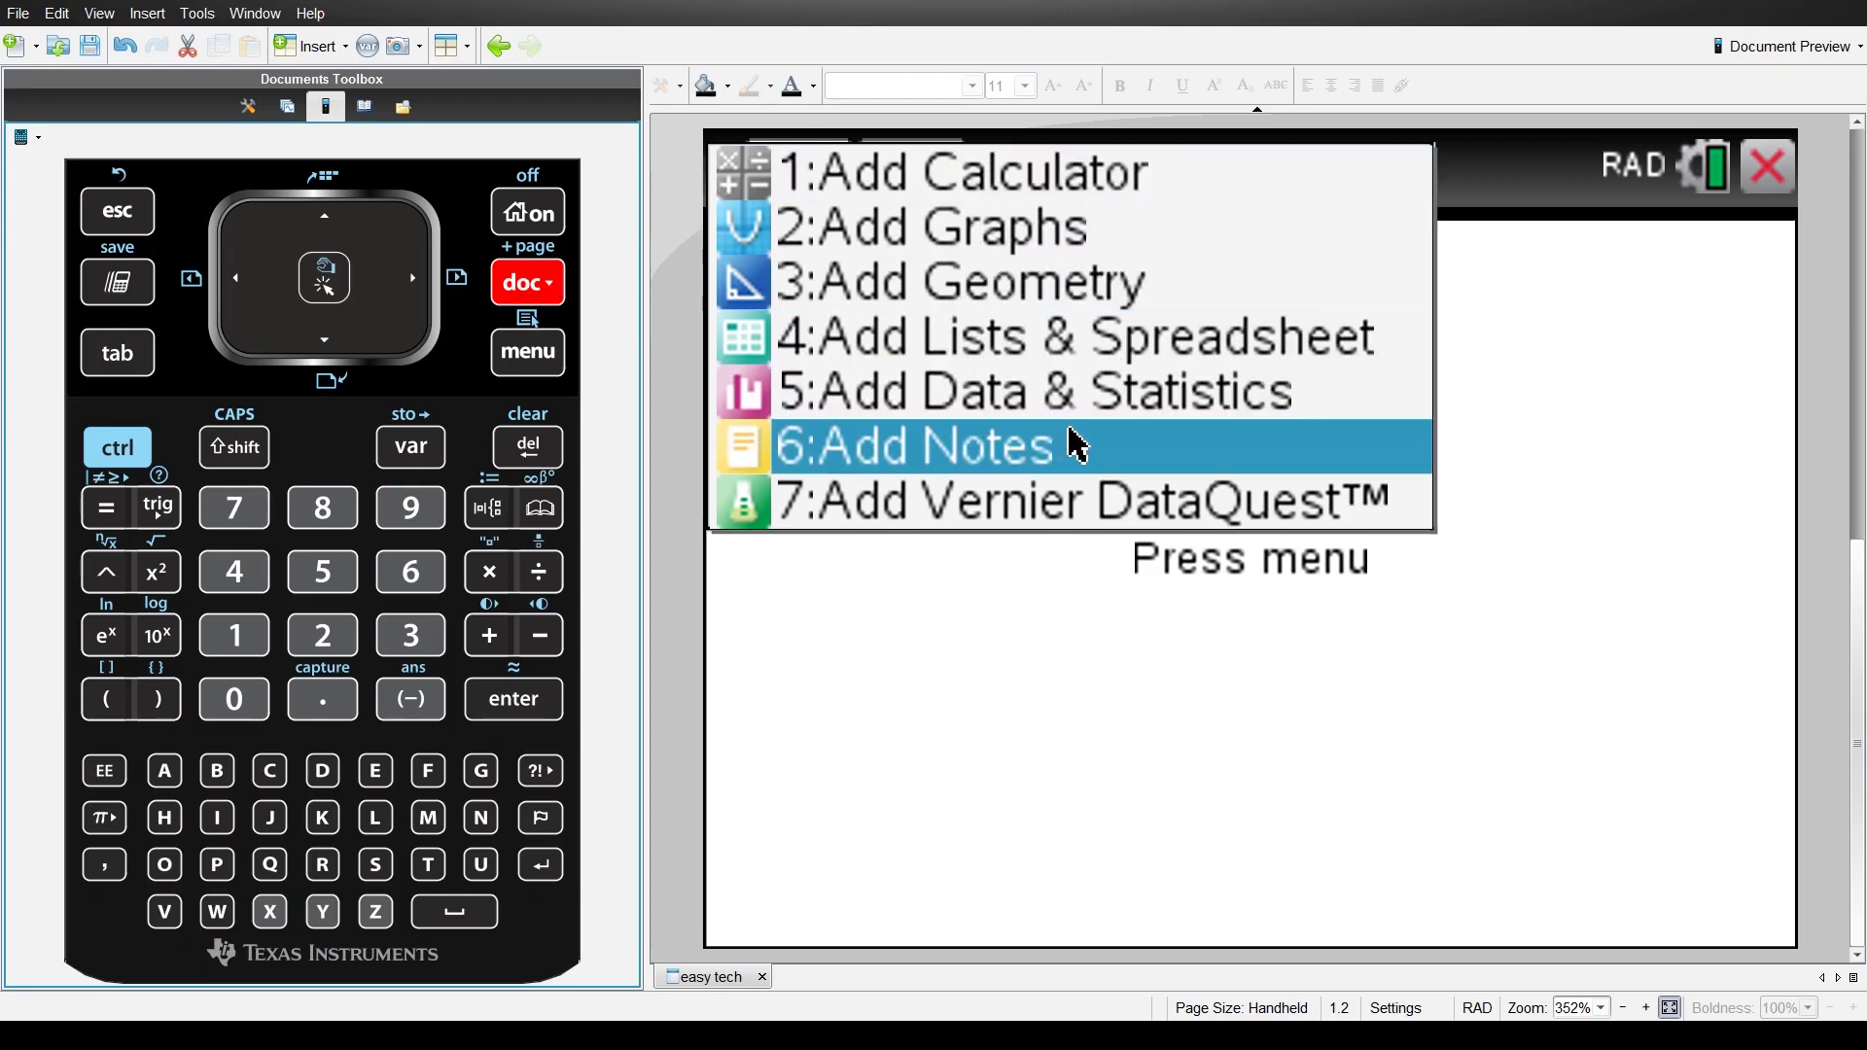
{"action": "left_click", "coordinate": [1120, 192]}
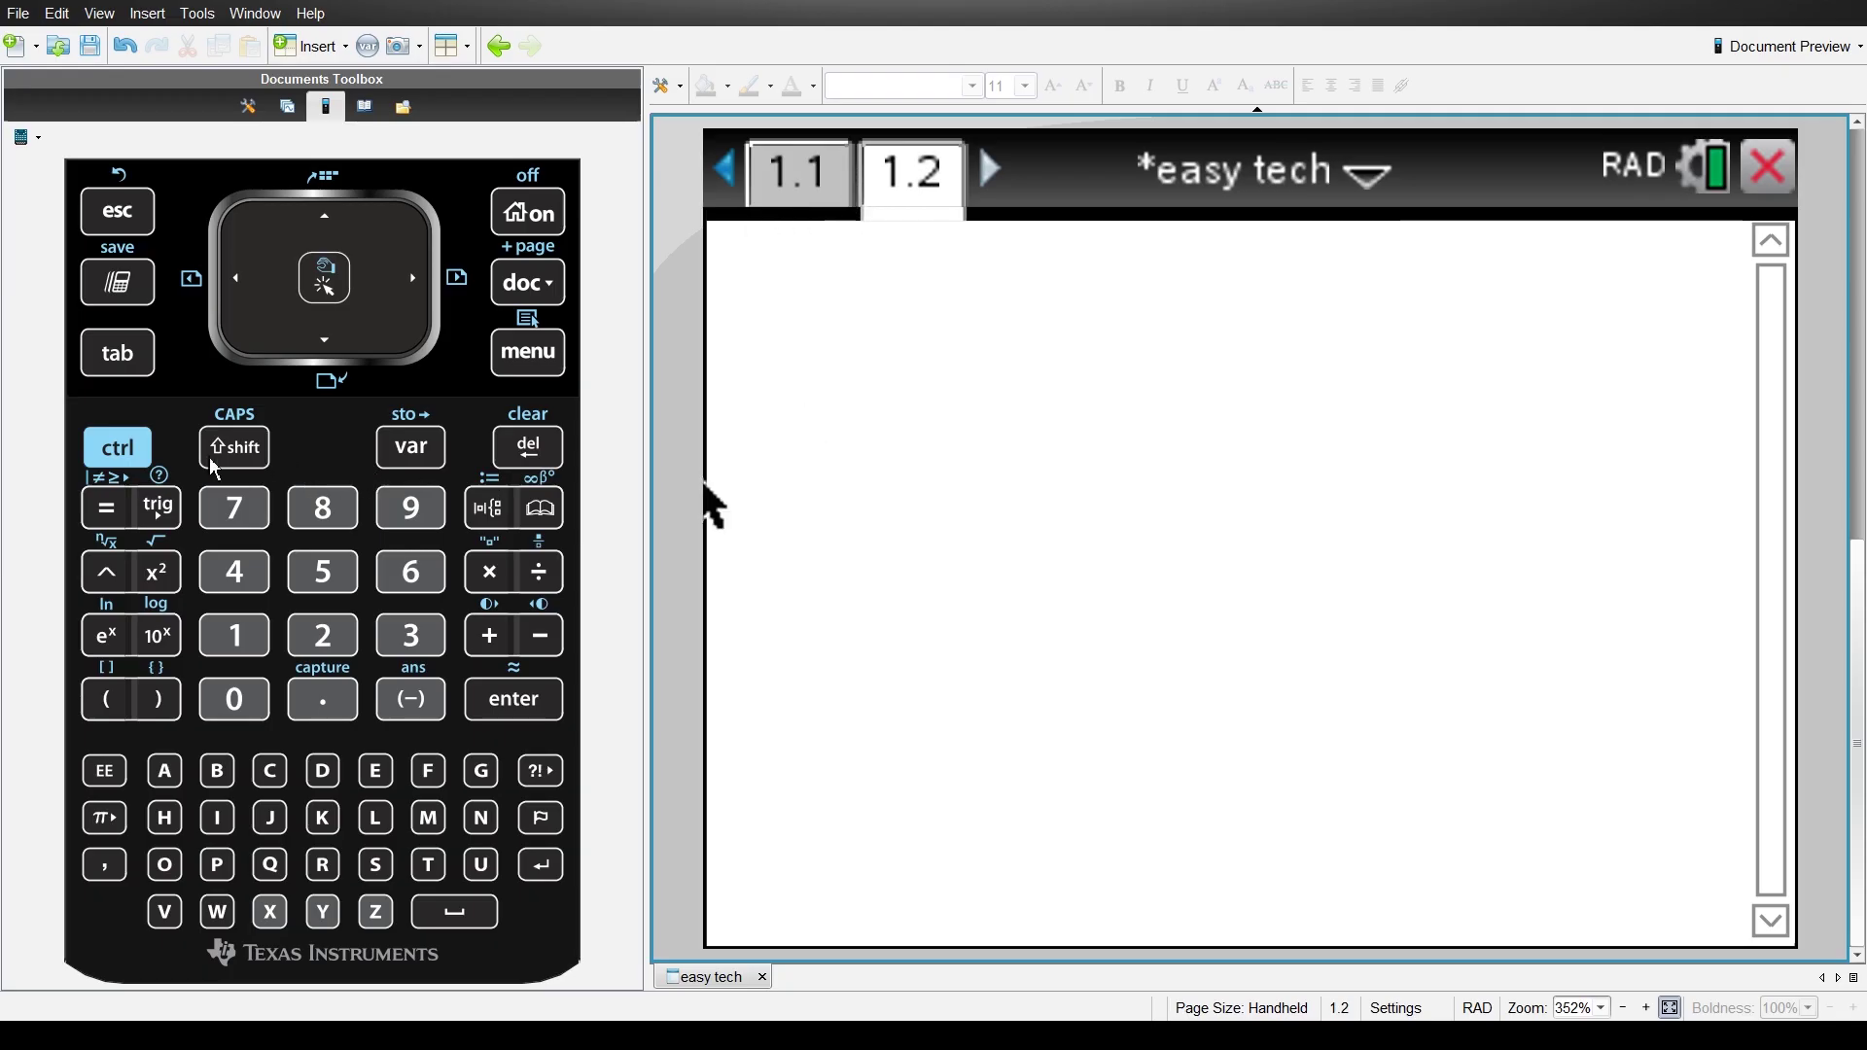
{"action": "left_click", "coordinate": [132, 457]}
{"action": "left_click", "coordinate": [233, 280]}
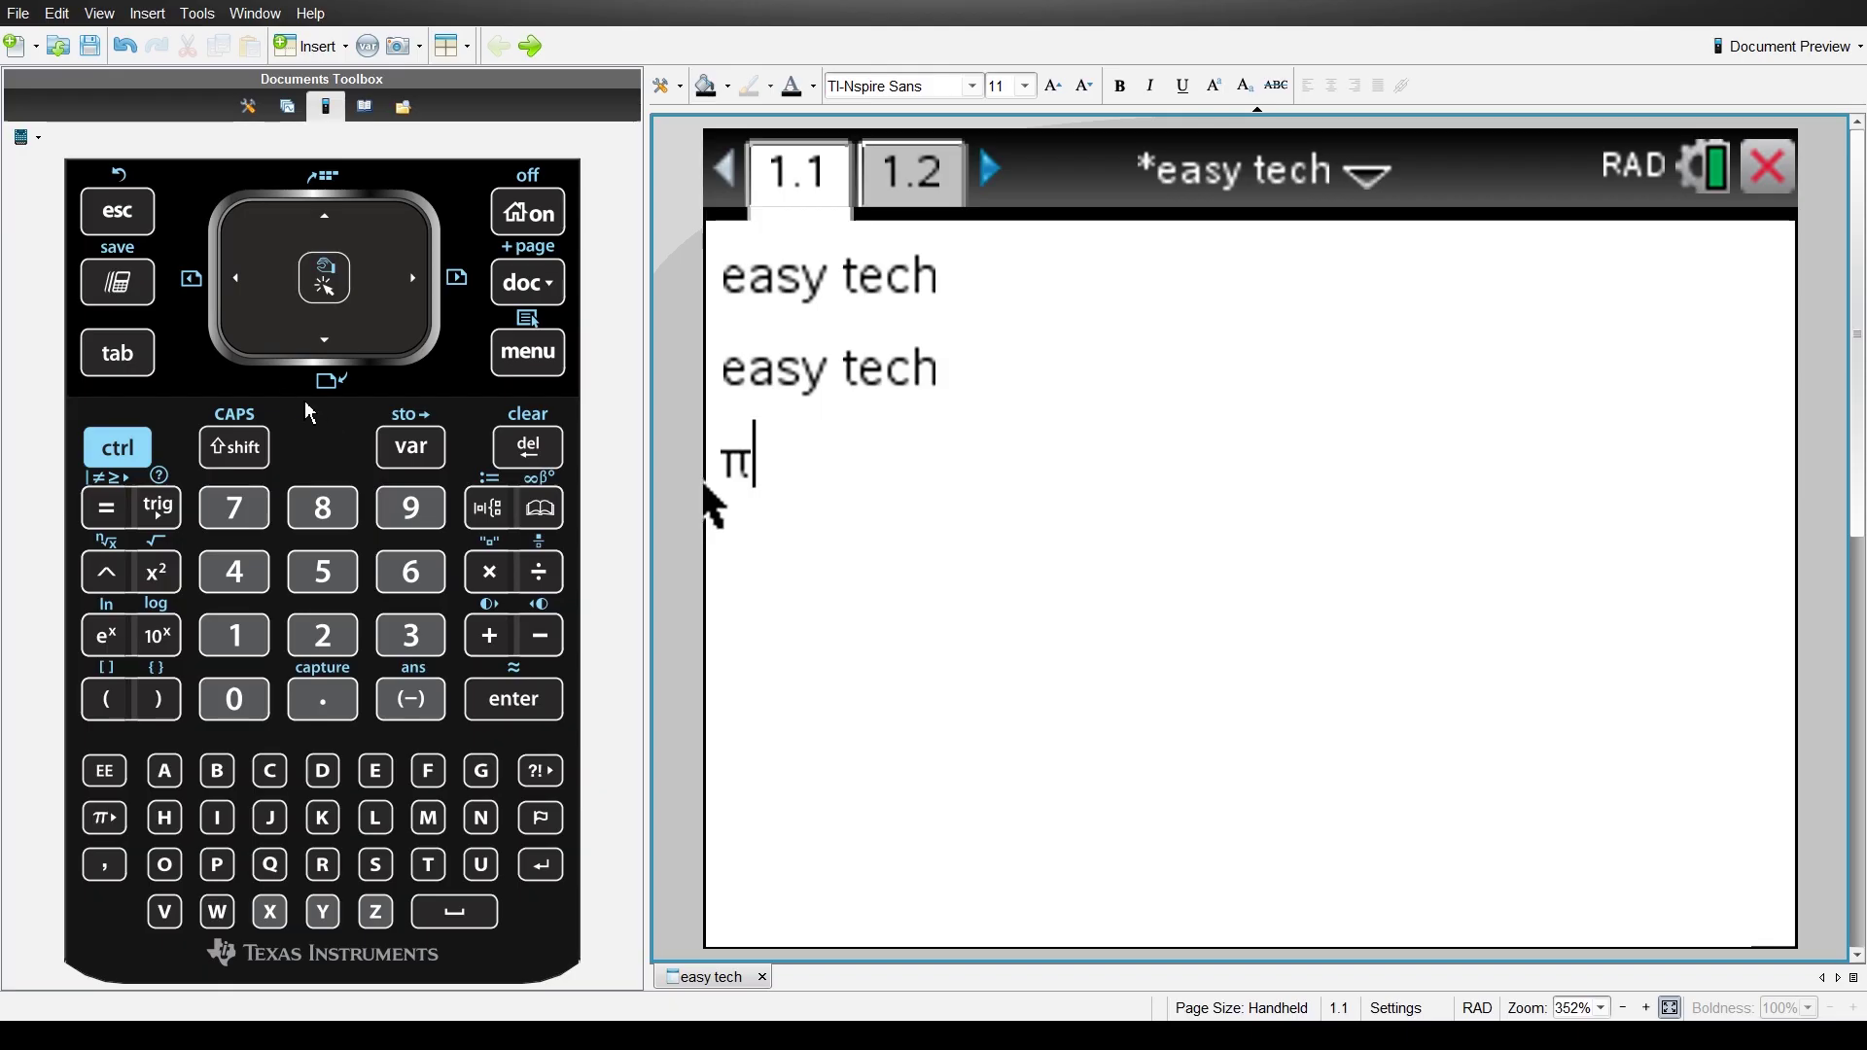
{"action": "left_click", "coordinate": [139, 459]}
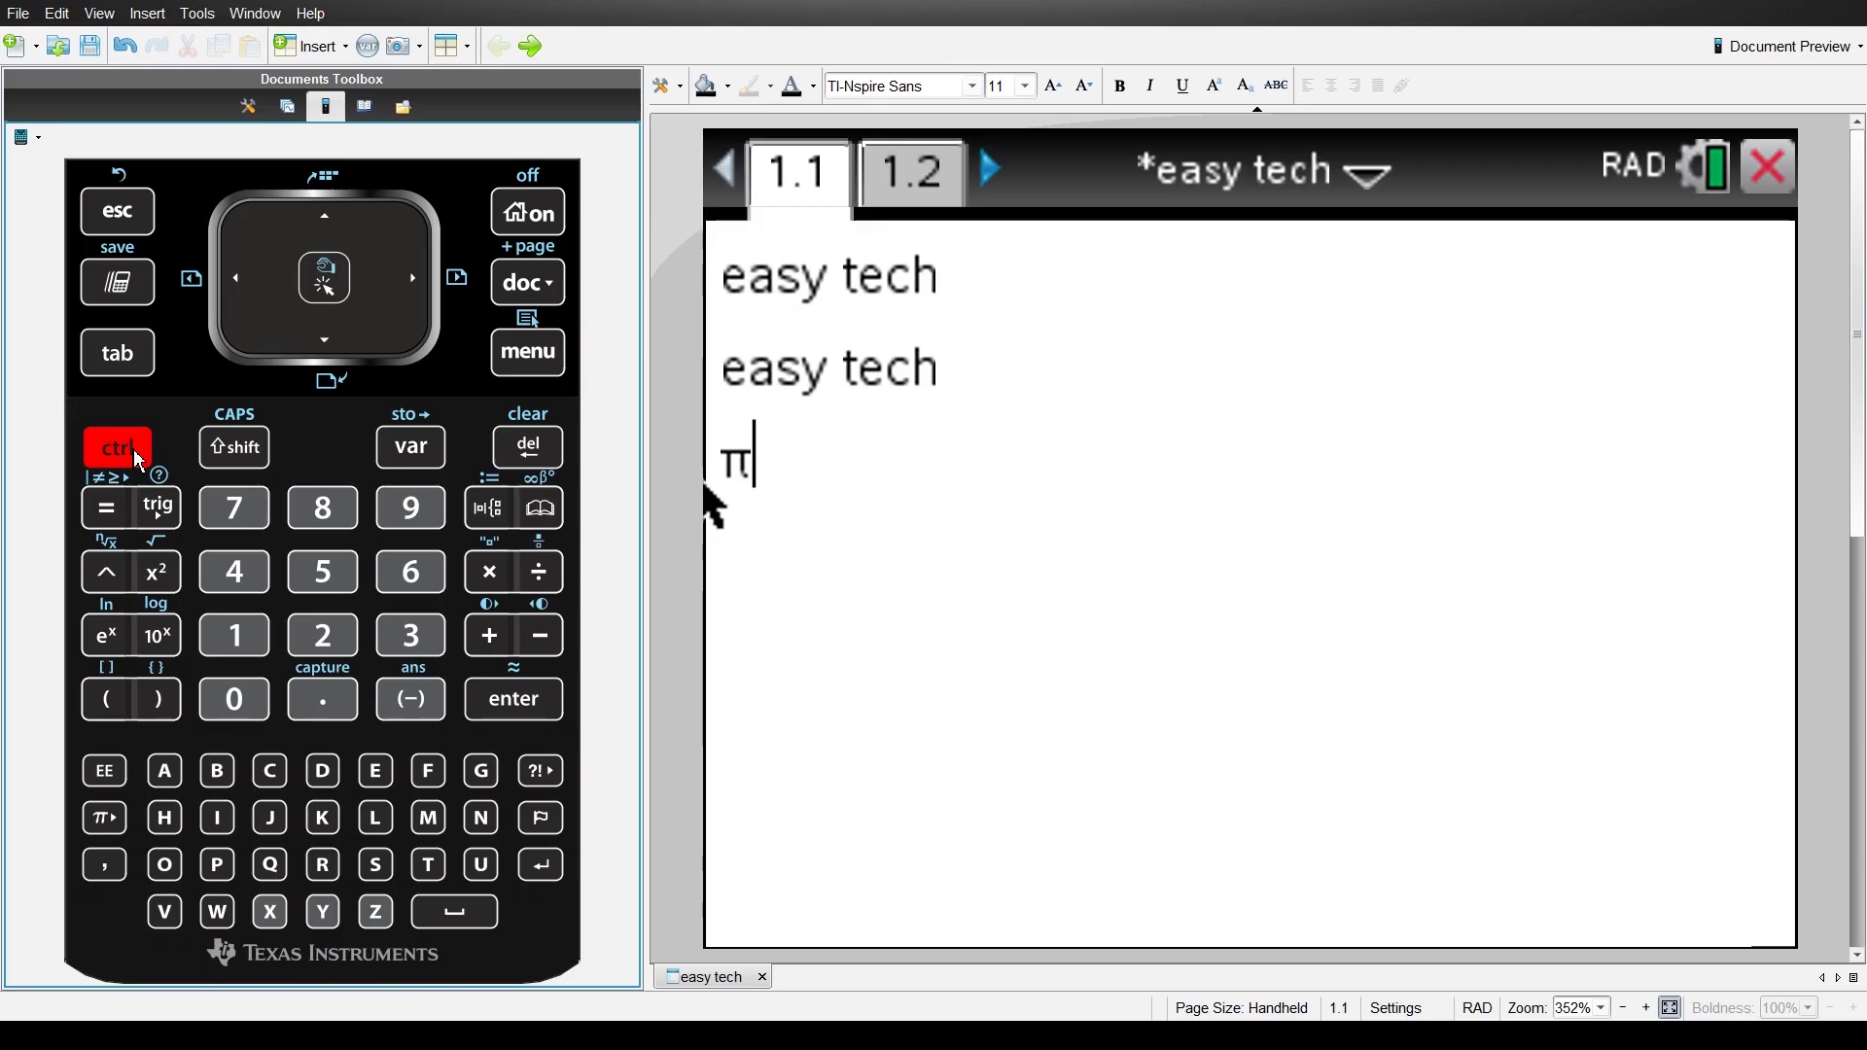
{"action": "left_click", "coordinate": [325, 218]}
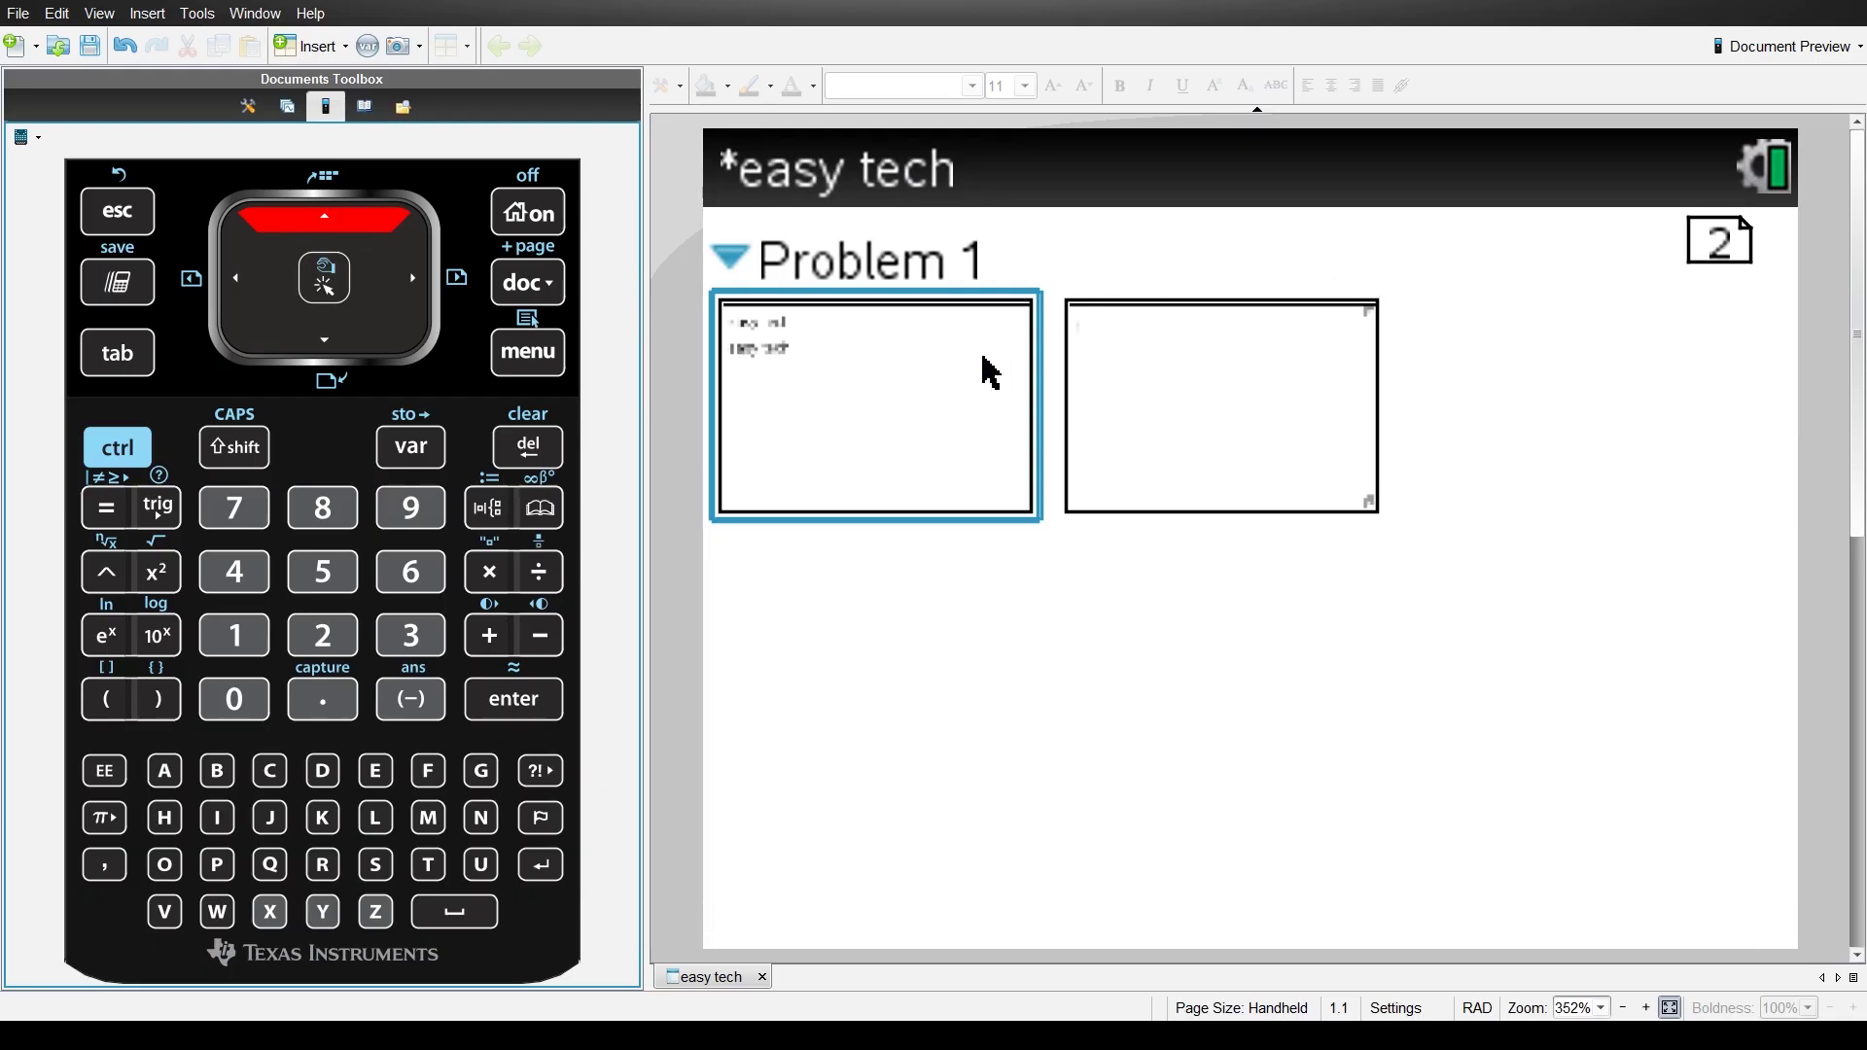
- Select page 1.2 in the page sorter and open it full size
{"action": "left_click", "coordinate": [1259, 379]}
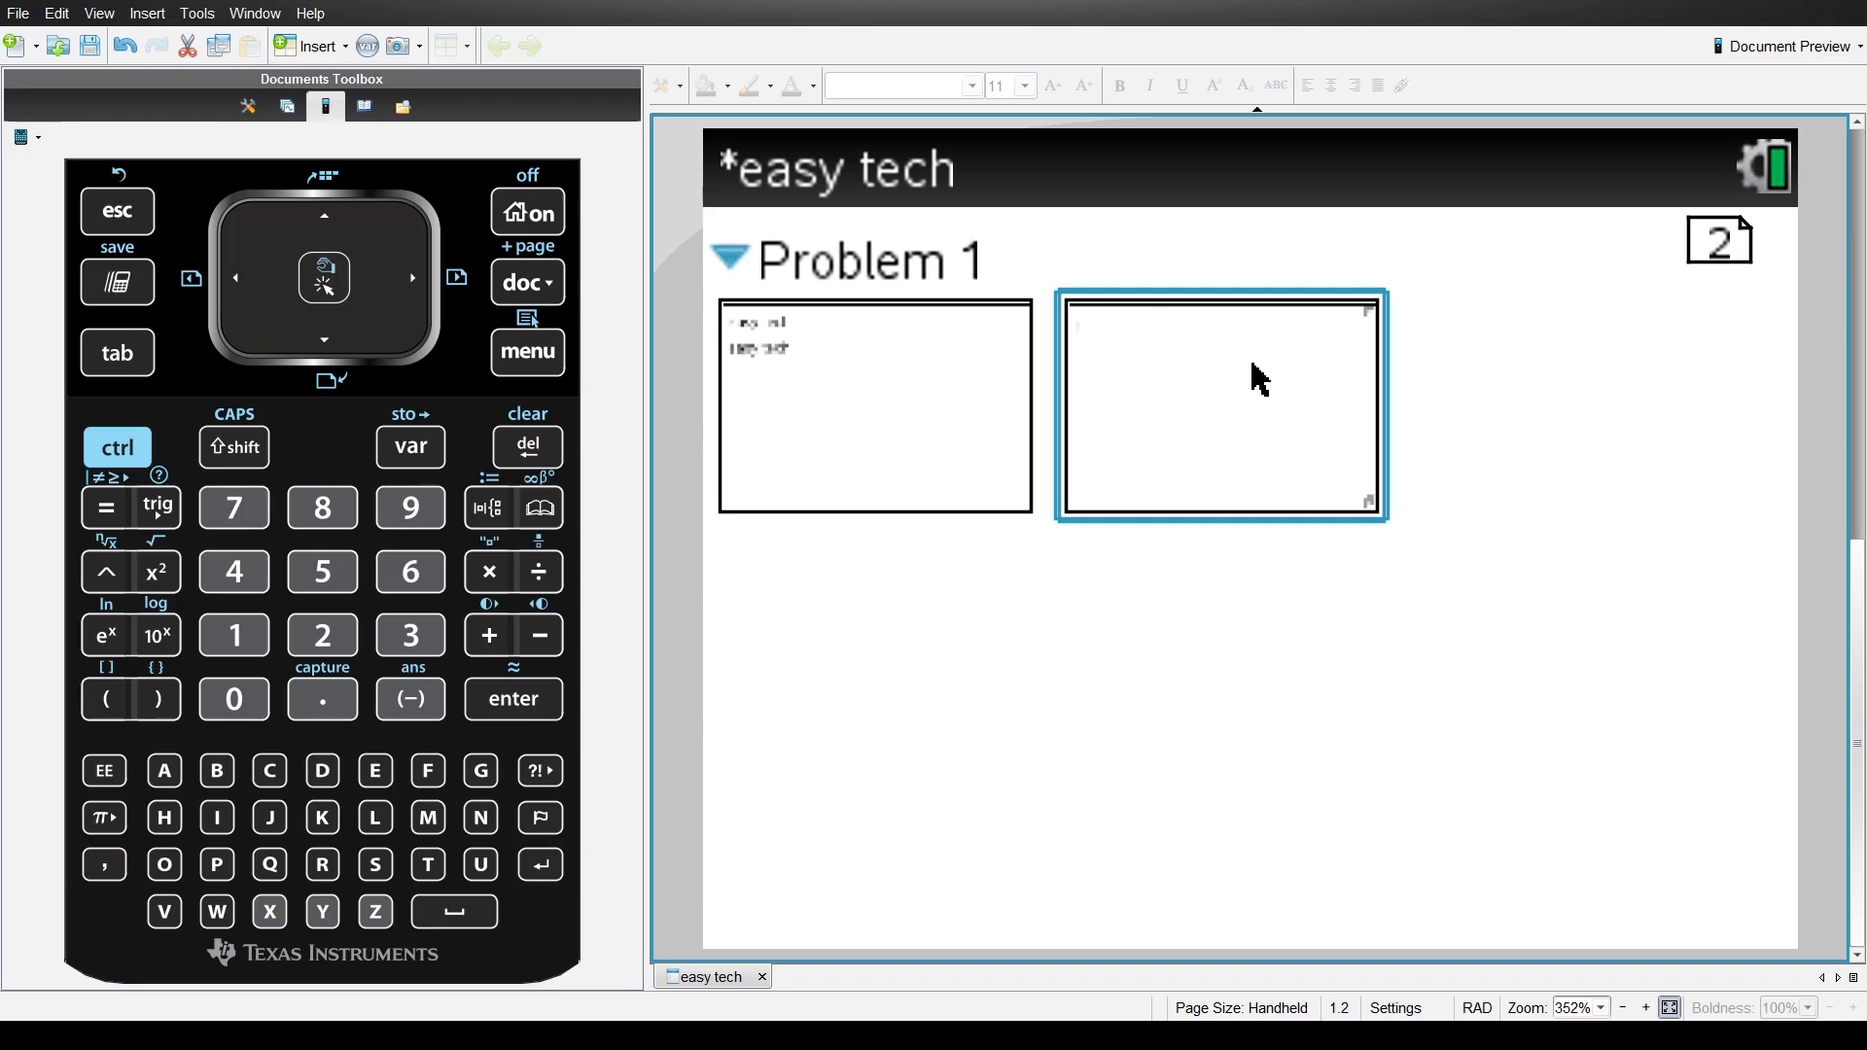
{"action": "double_click", "coordinate": [1259, 379]}
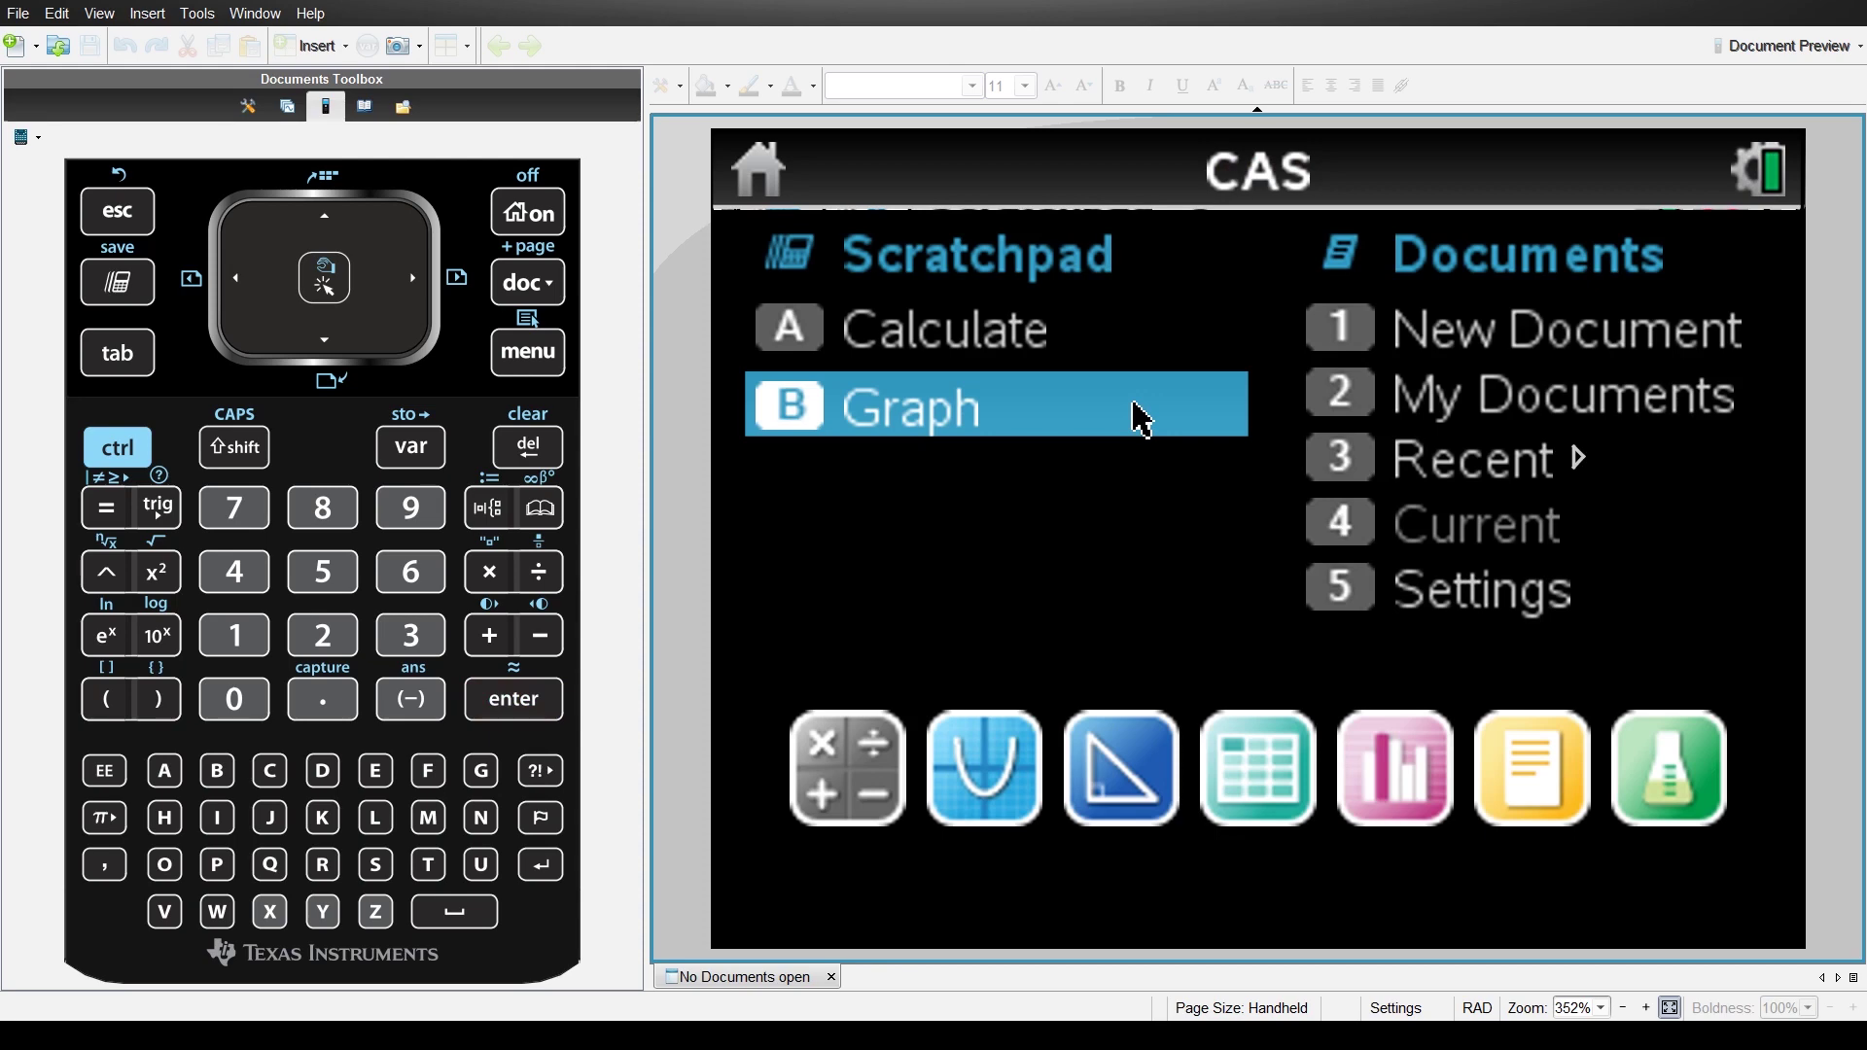
- In the Graph Scratchpad, enter f2(x)=x+5 so its line plots beside f1(x)=x²
{"action": "left_click", "coordinate": [1143, 420]}
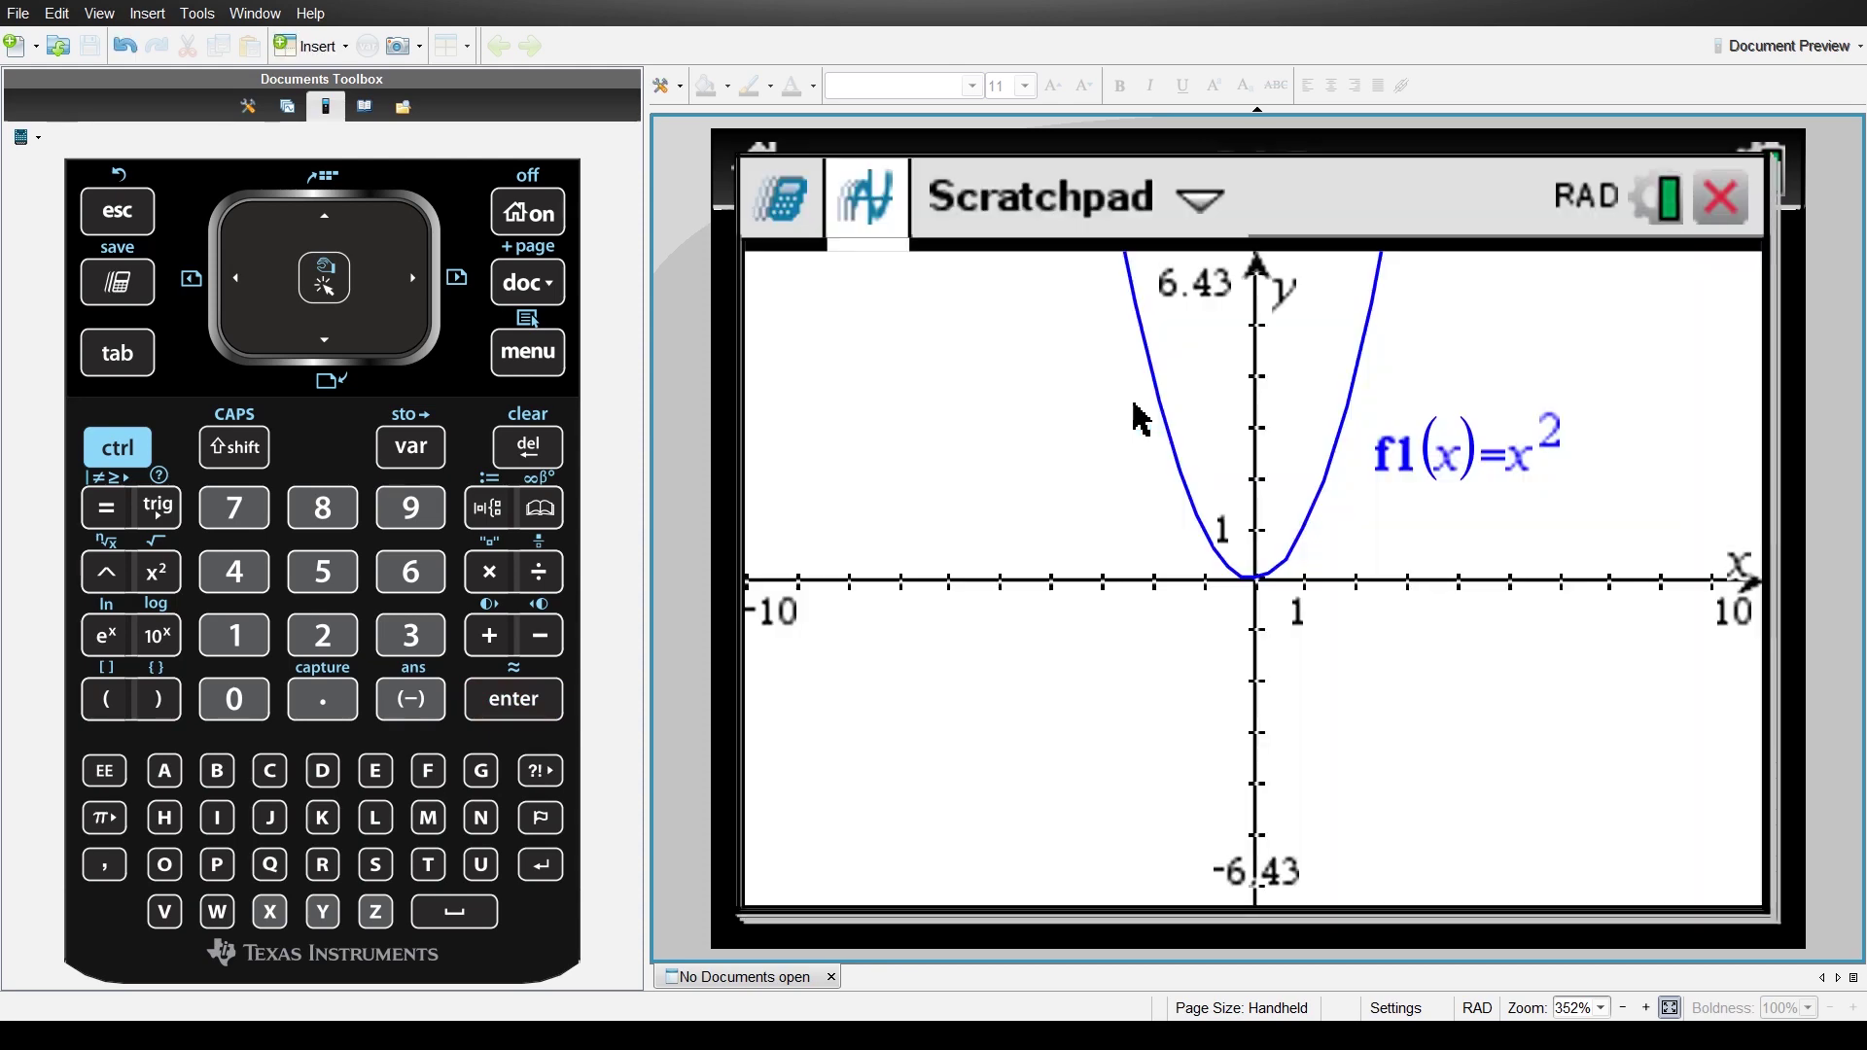
{"action": "left_click", "coordinate": [136, 369]}
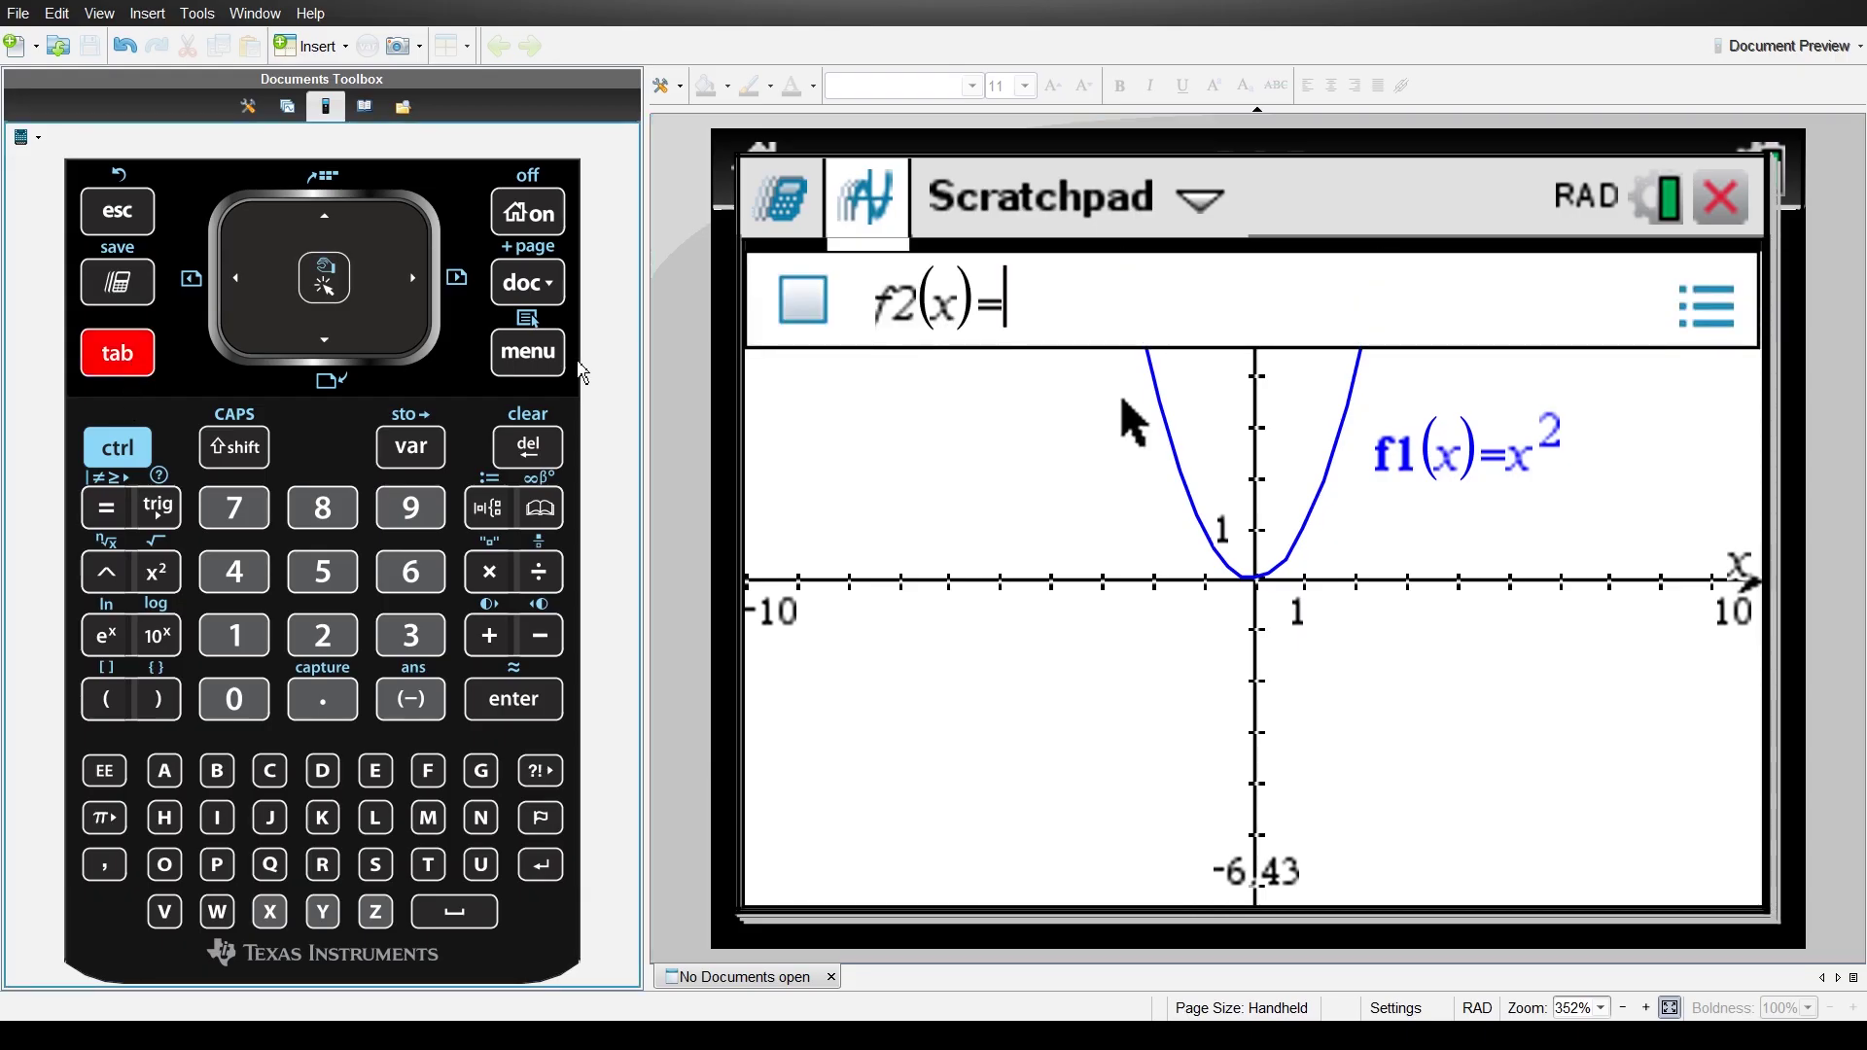
{"action": "type", "text": "x"}
{"action": "type", "text": "+5"}
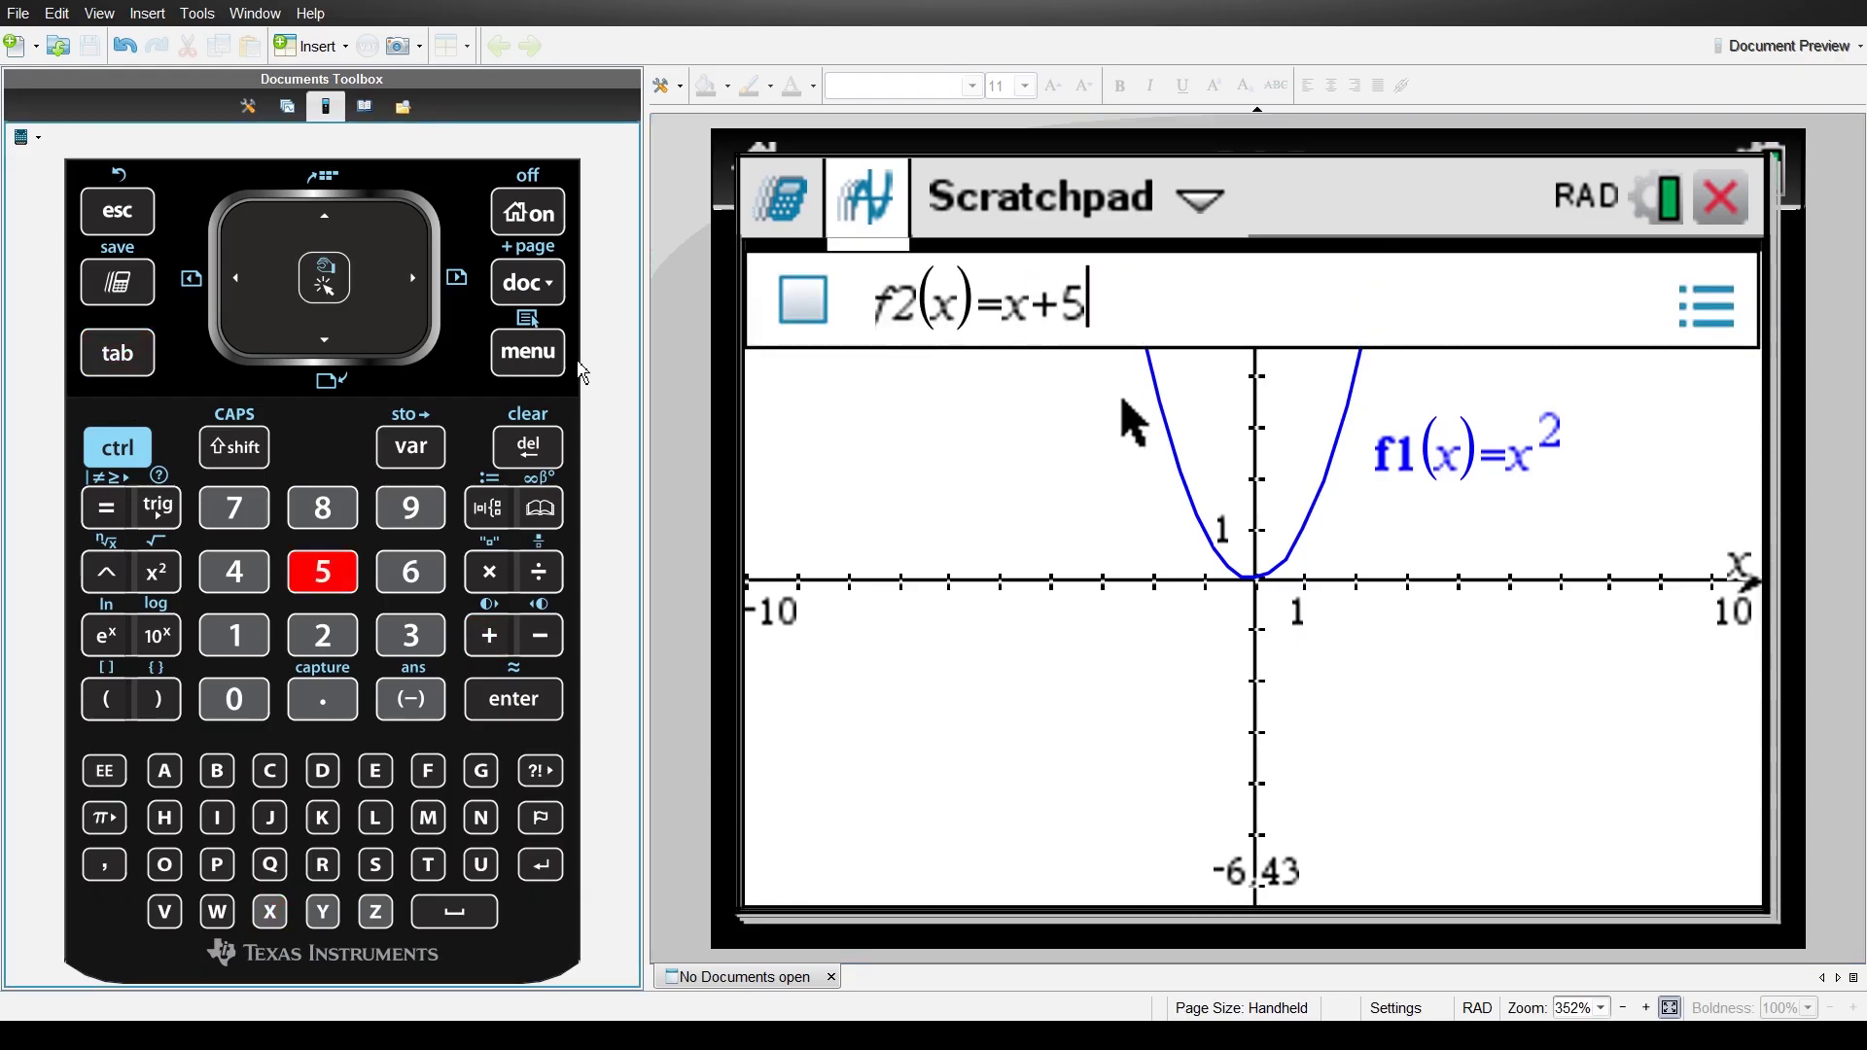
{"action": "key", "text": "Return"}
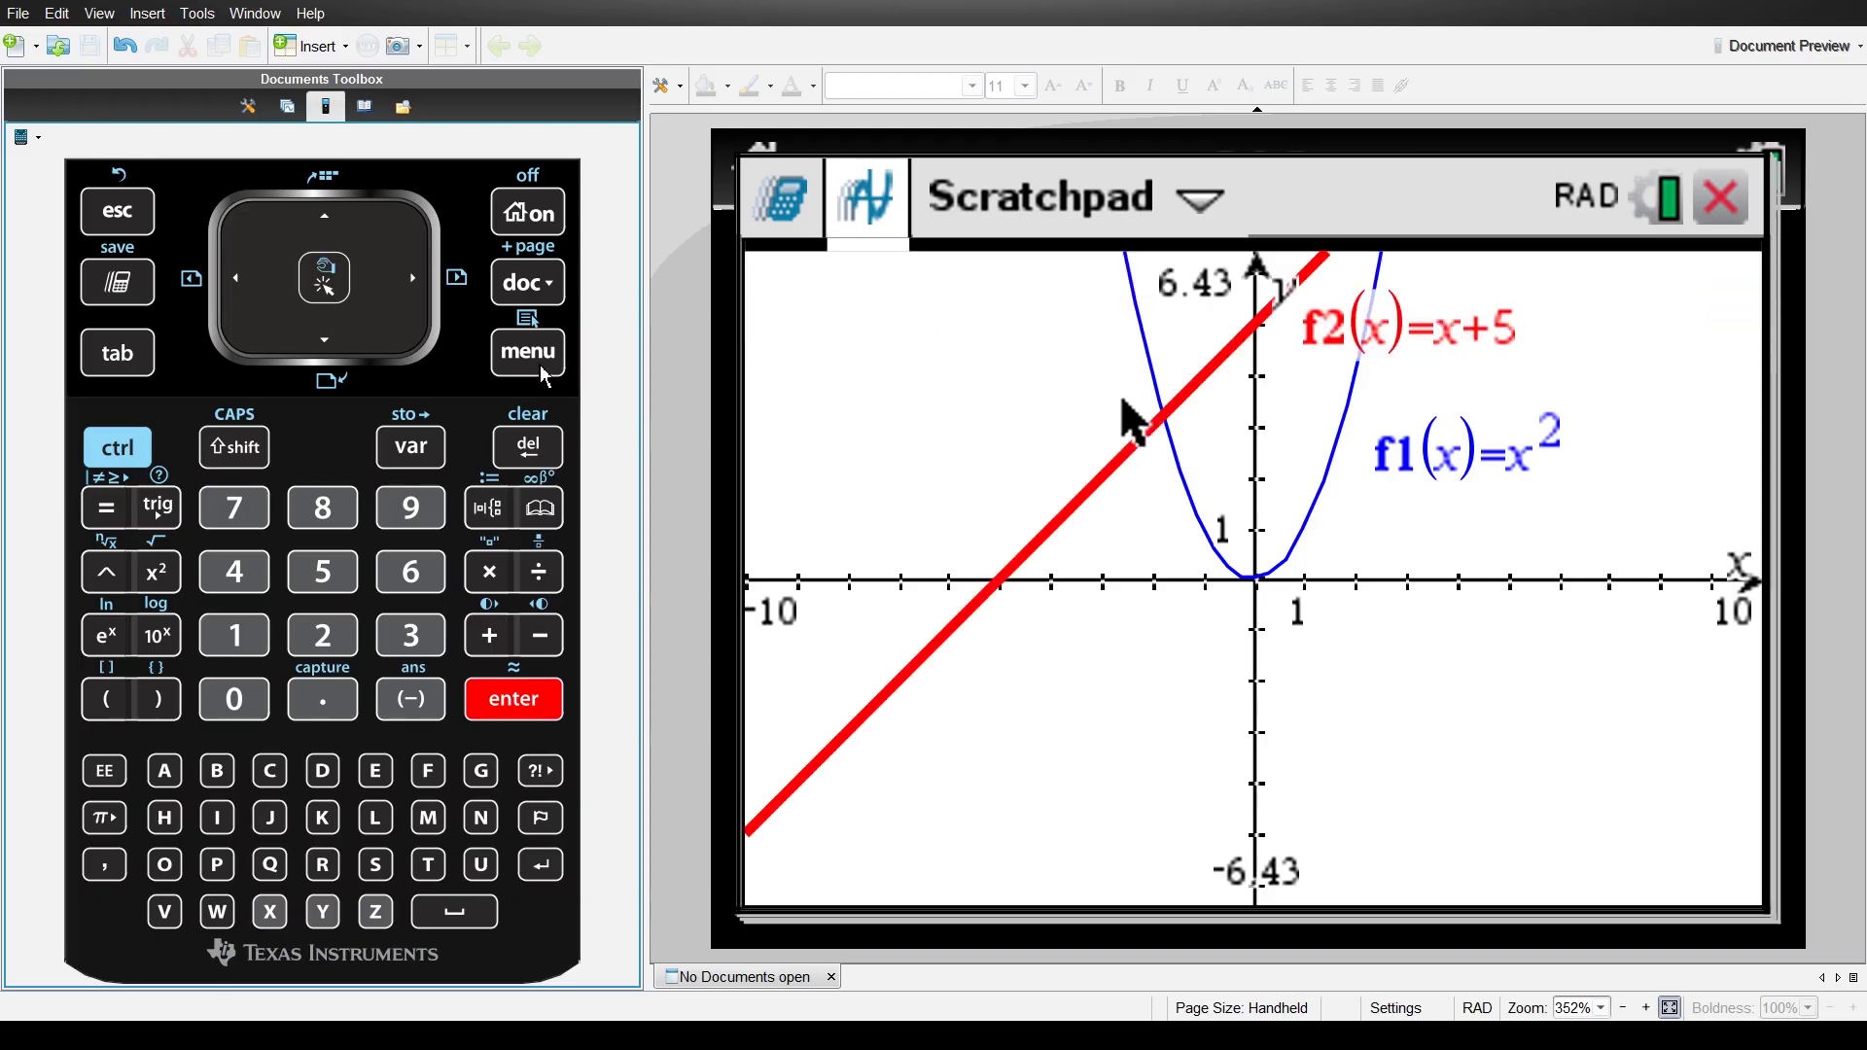
{"action": "left_click", "coordinate": [546, 368]}
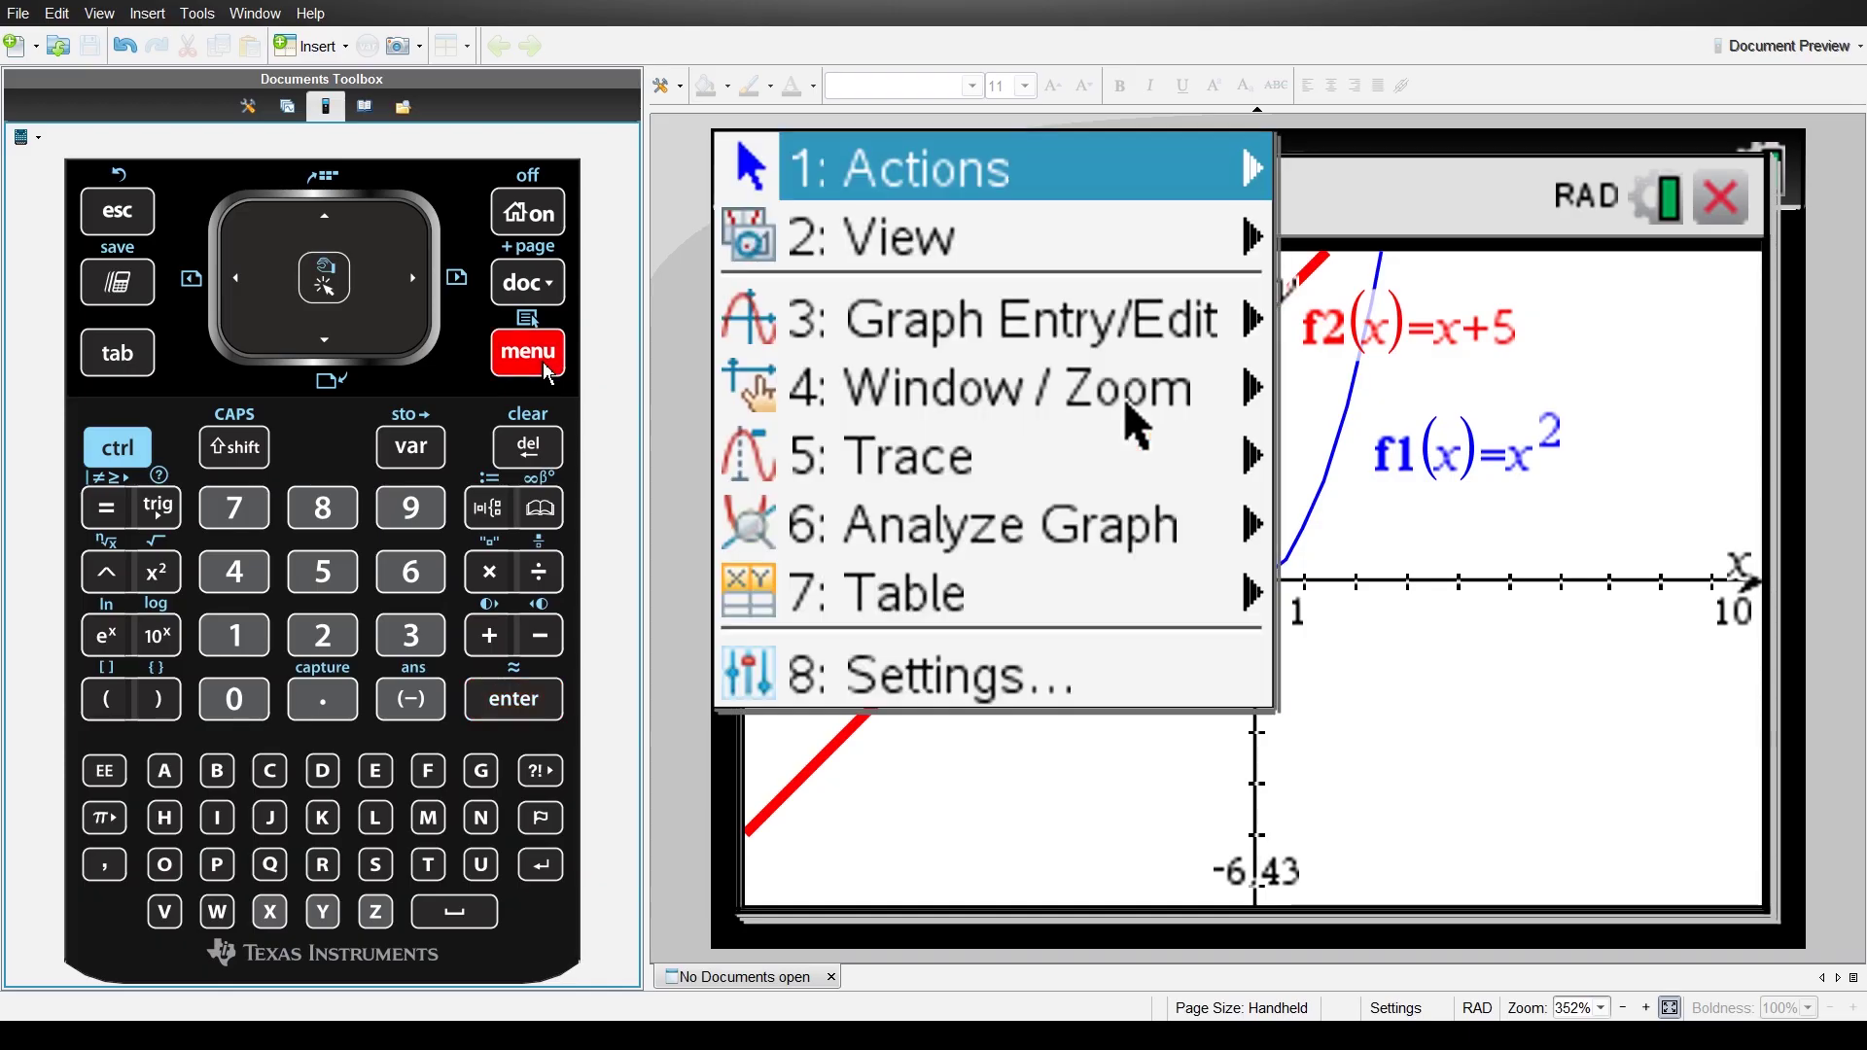
- In Window Settings enter XMin 0, YMin 0 and YMax 10 for a 0–10 window
{"action": "left_click", "coordinate": [1101, 367]}
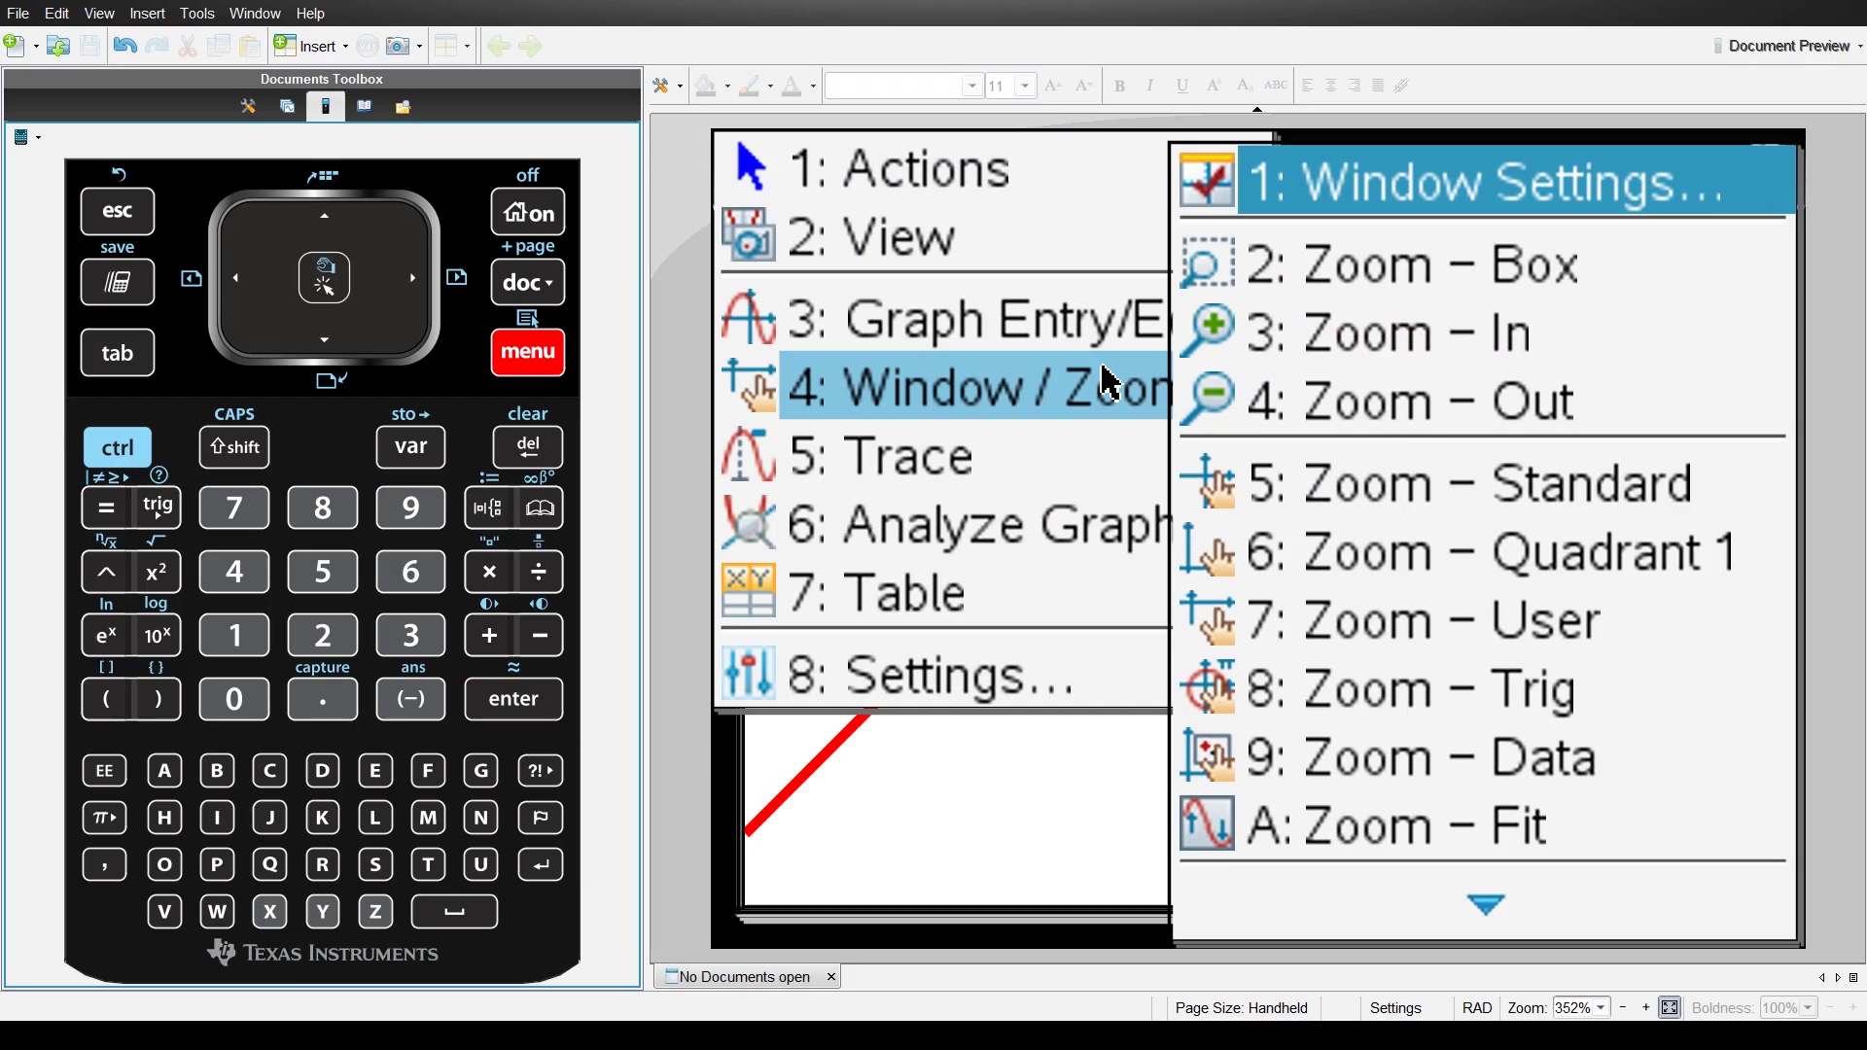
{"action": "left_click", "coordinate": [1607, 199]}
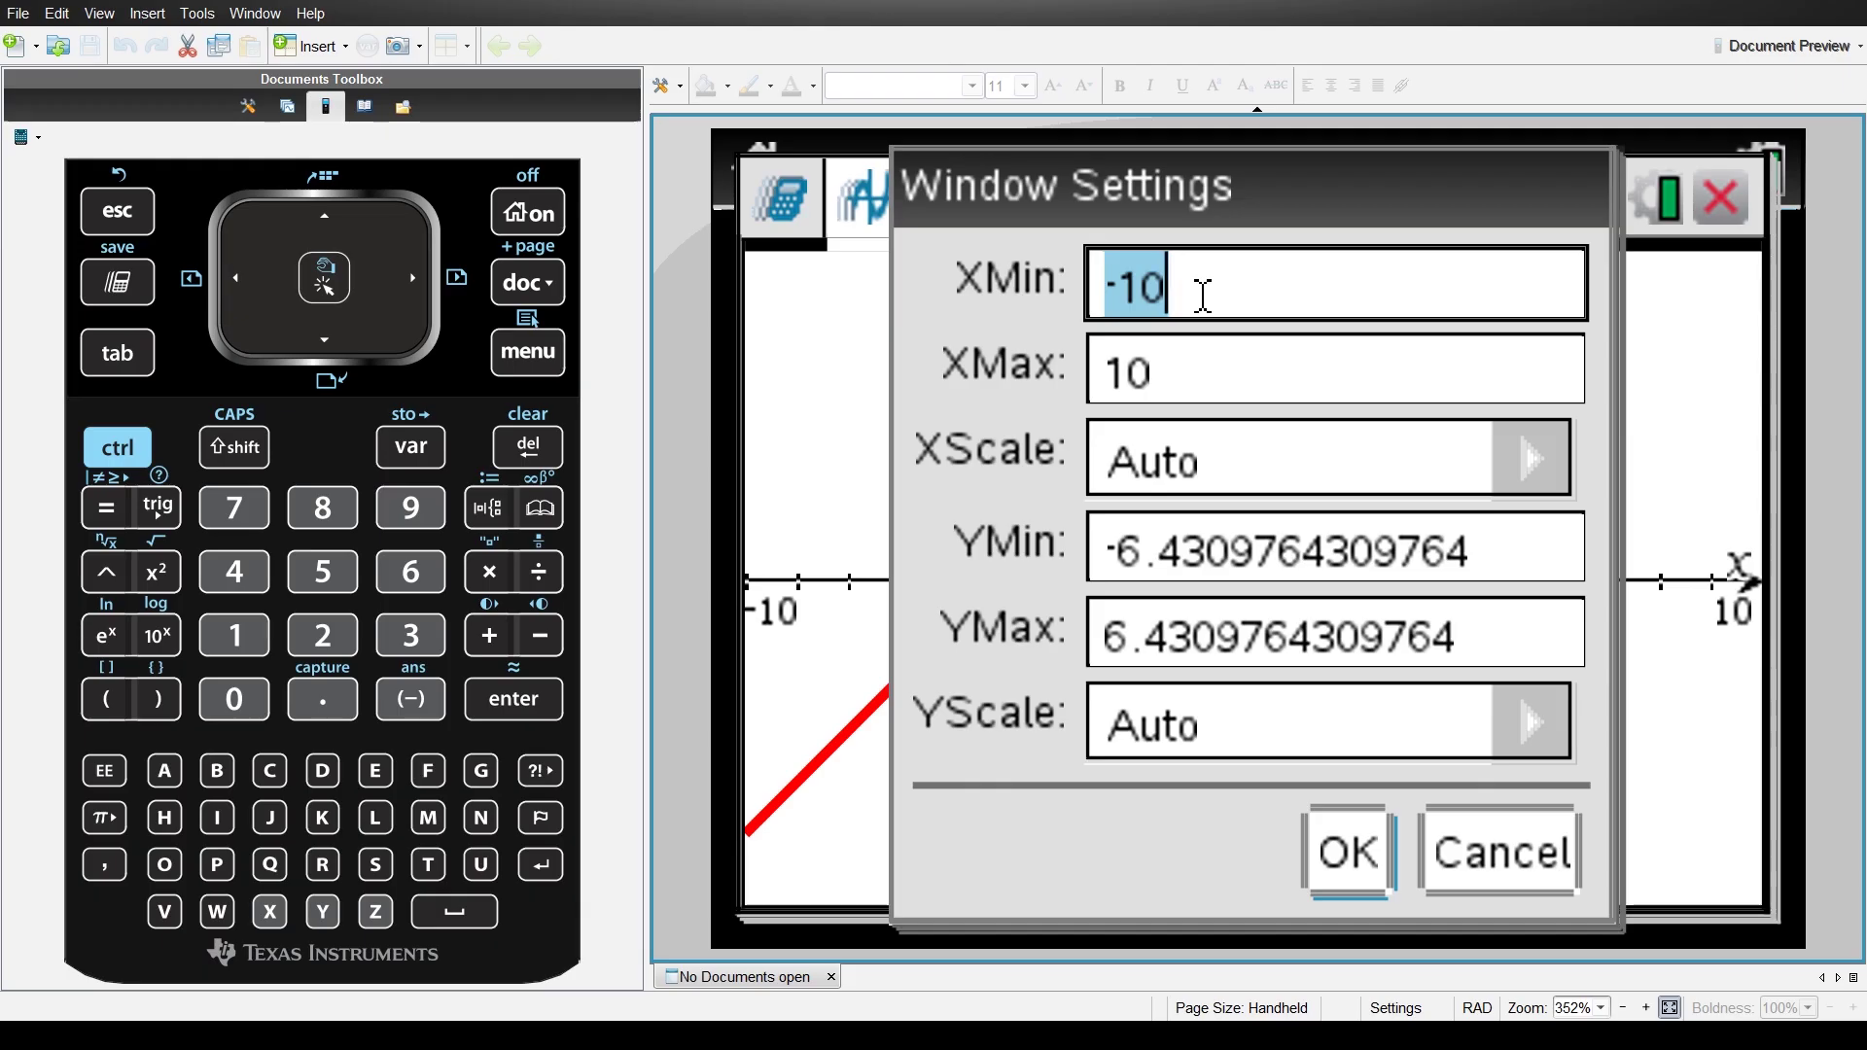
{"action": "type", "text": "0"}
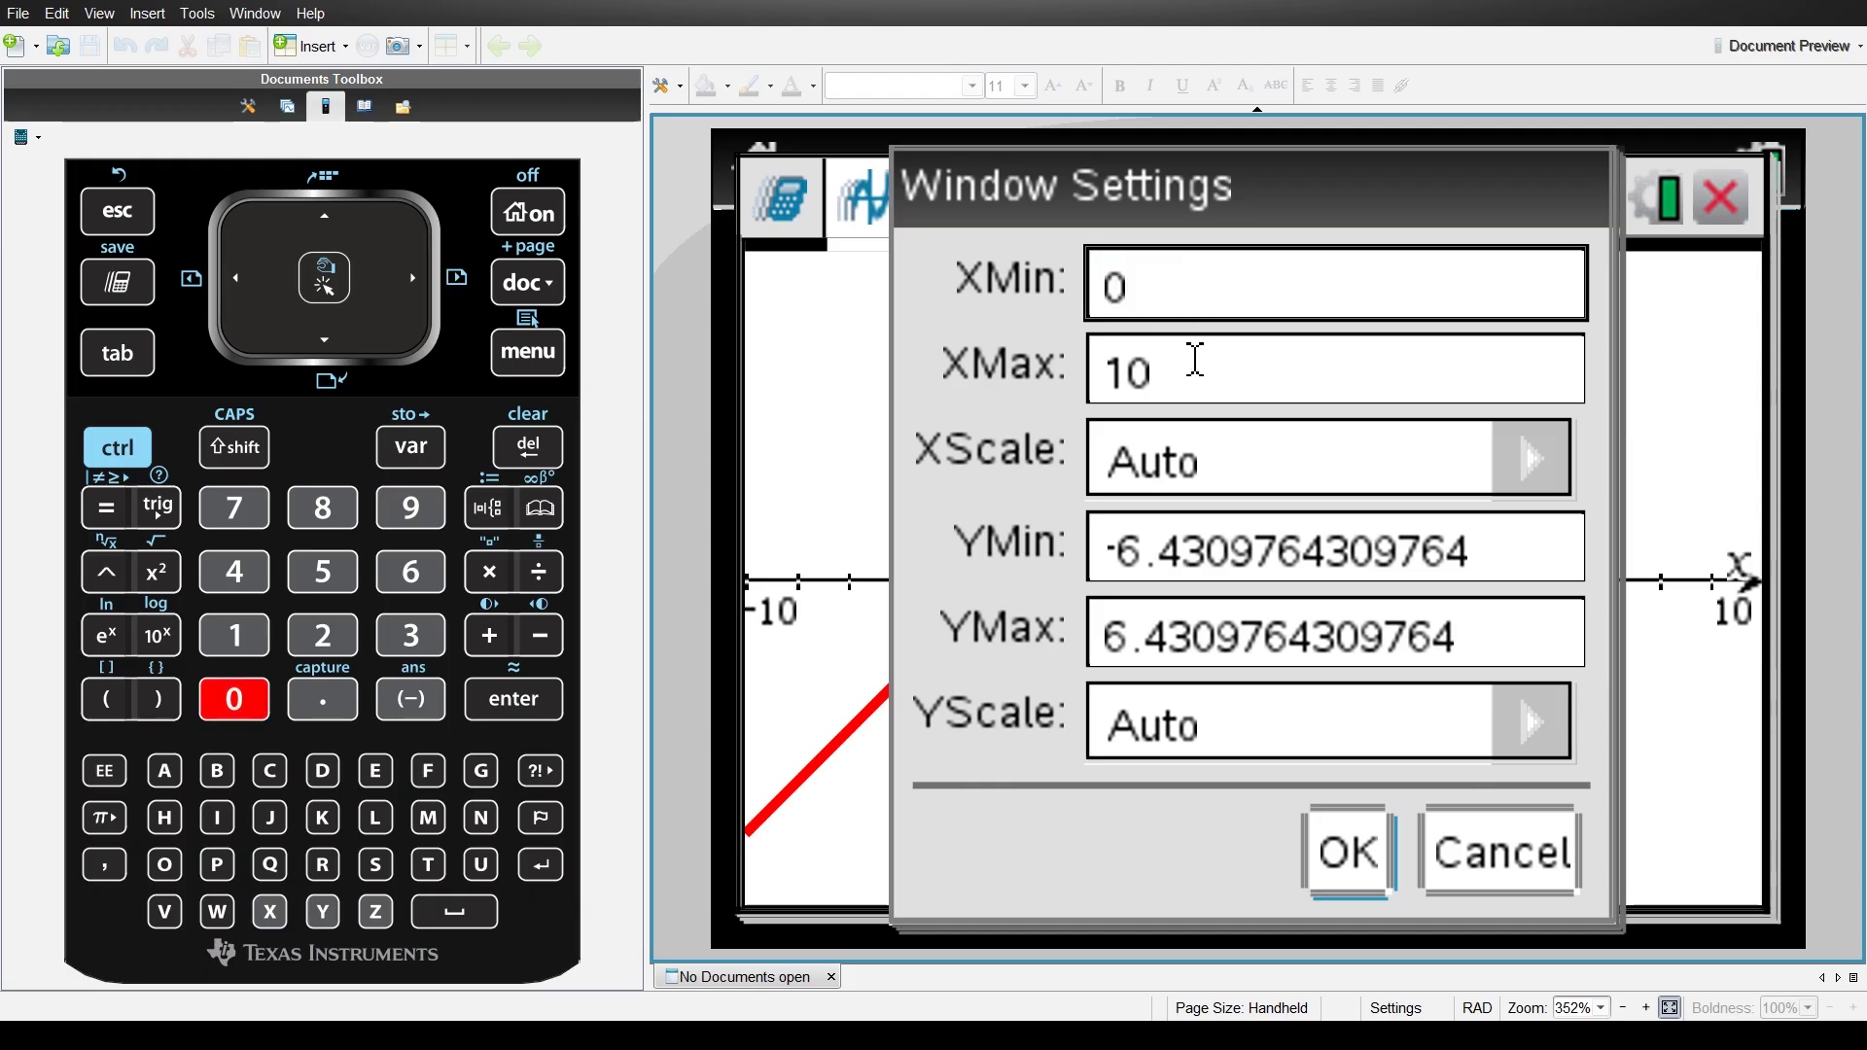
{"action": "left_click", "coordinate": [1252, 559]}
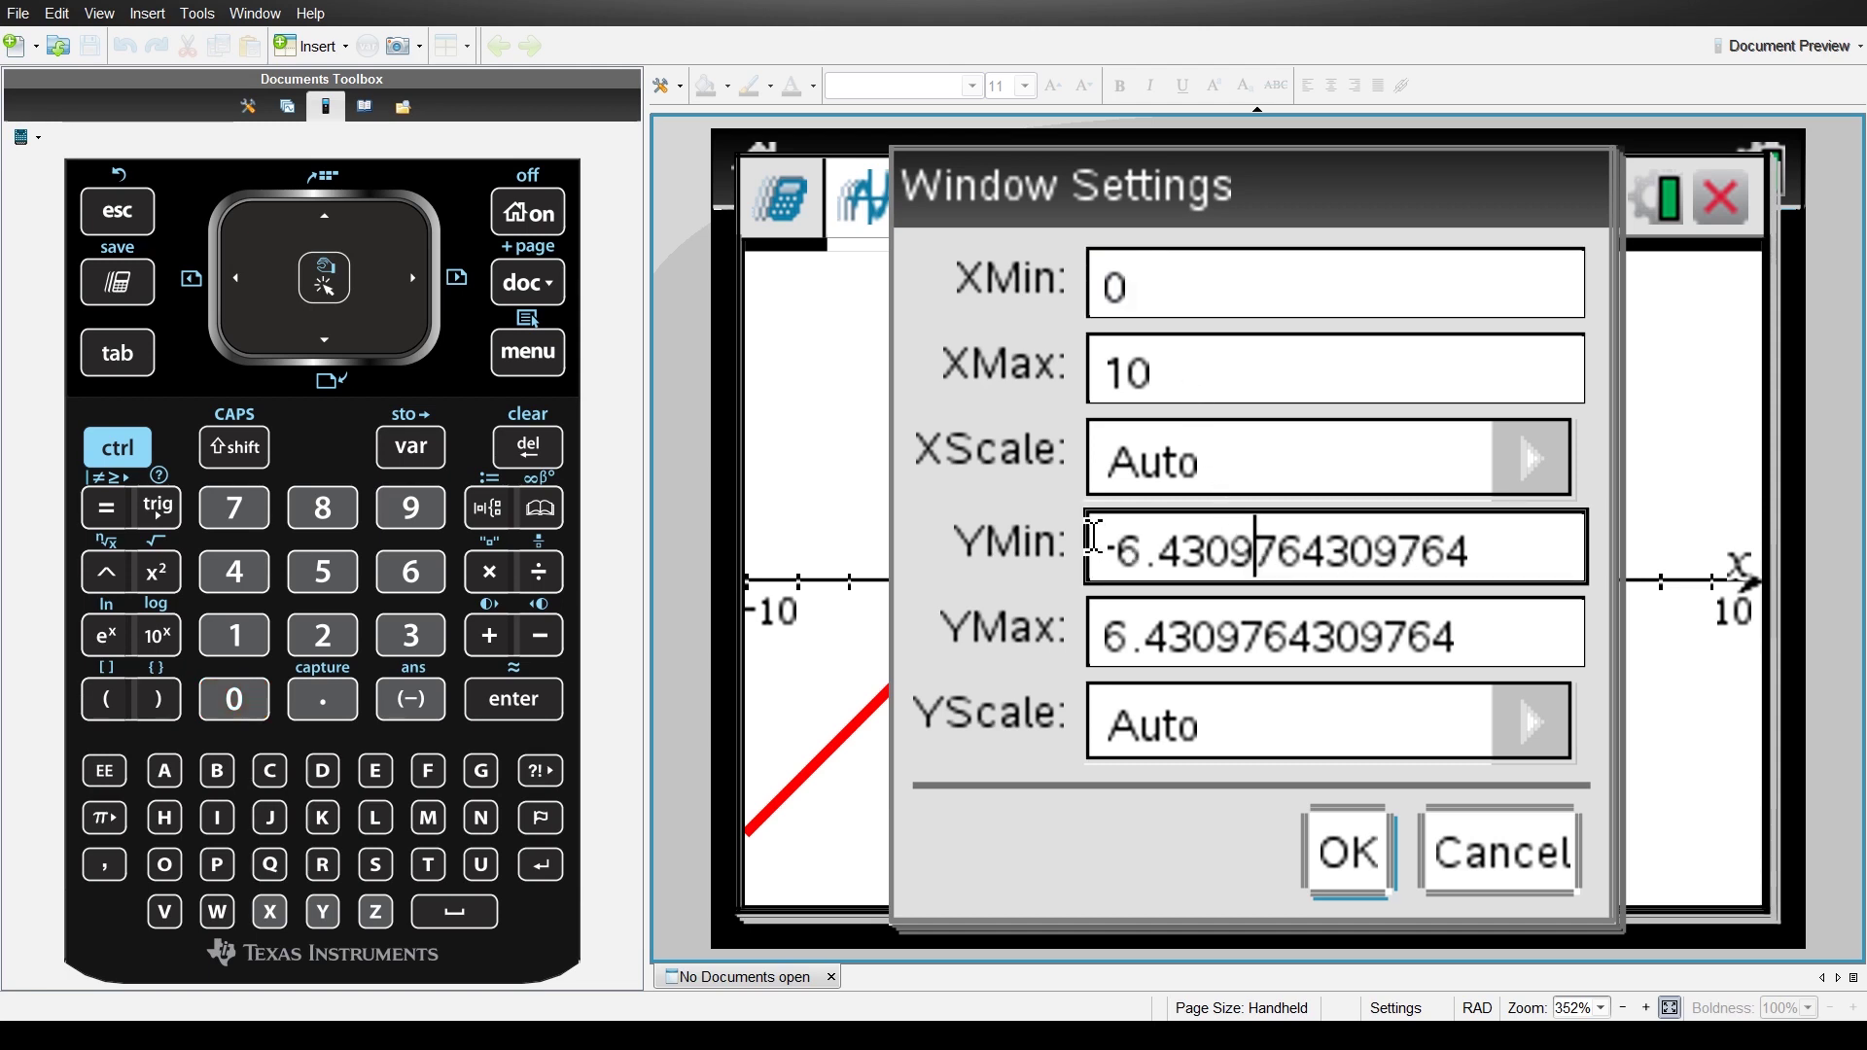
{"action": "double_click", "coordinate": [1094, 537]}
{"action": "type", "text": "0"}
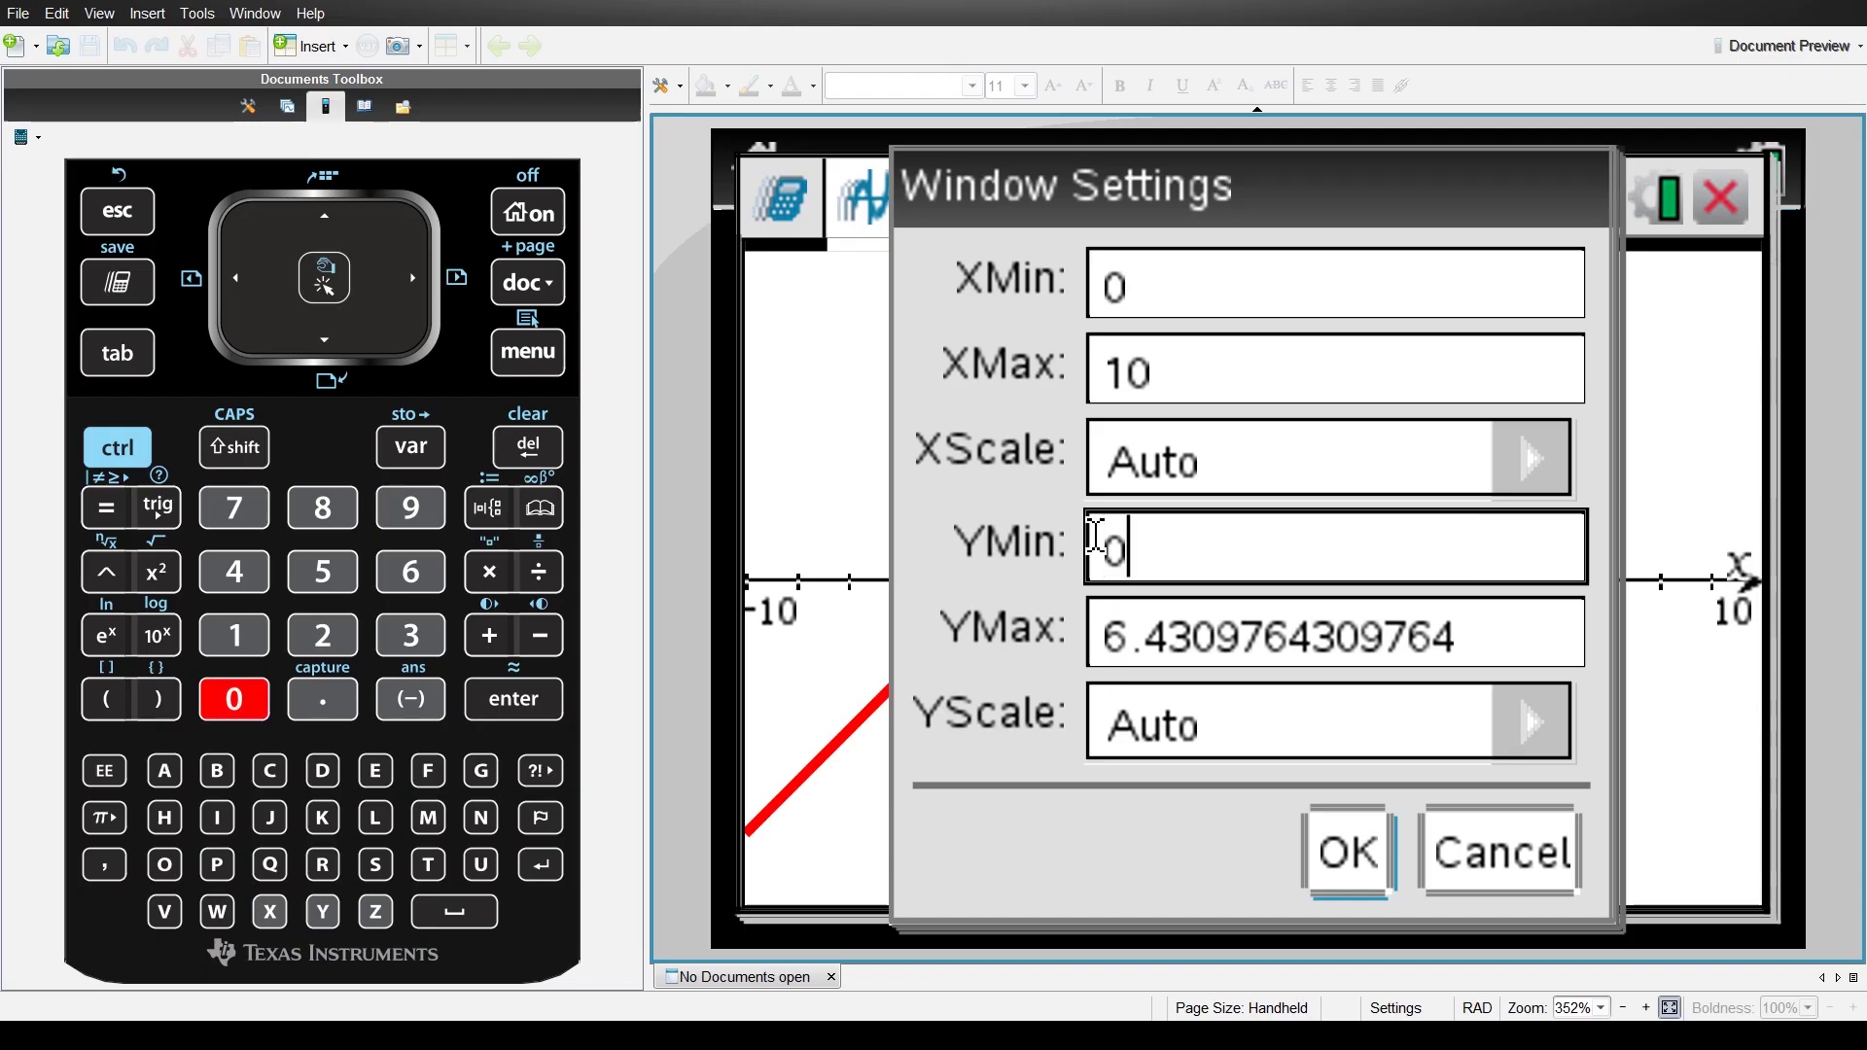
{"action": "left_click_drag", "start_coordinate": [1451, 637], "coordinate": [1148, 649]}
{"action": "type", "text": "10"}
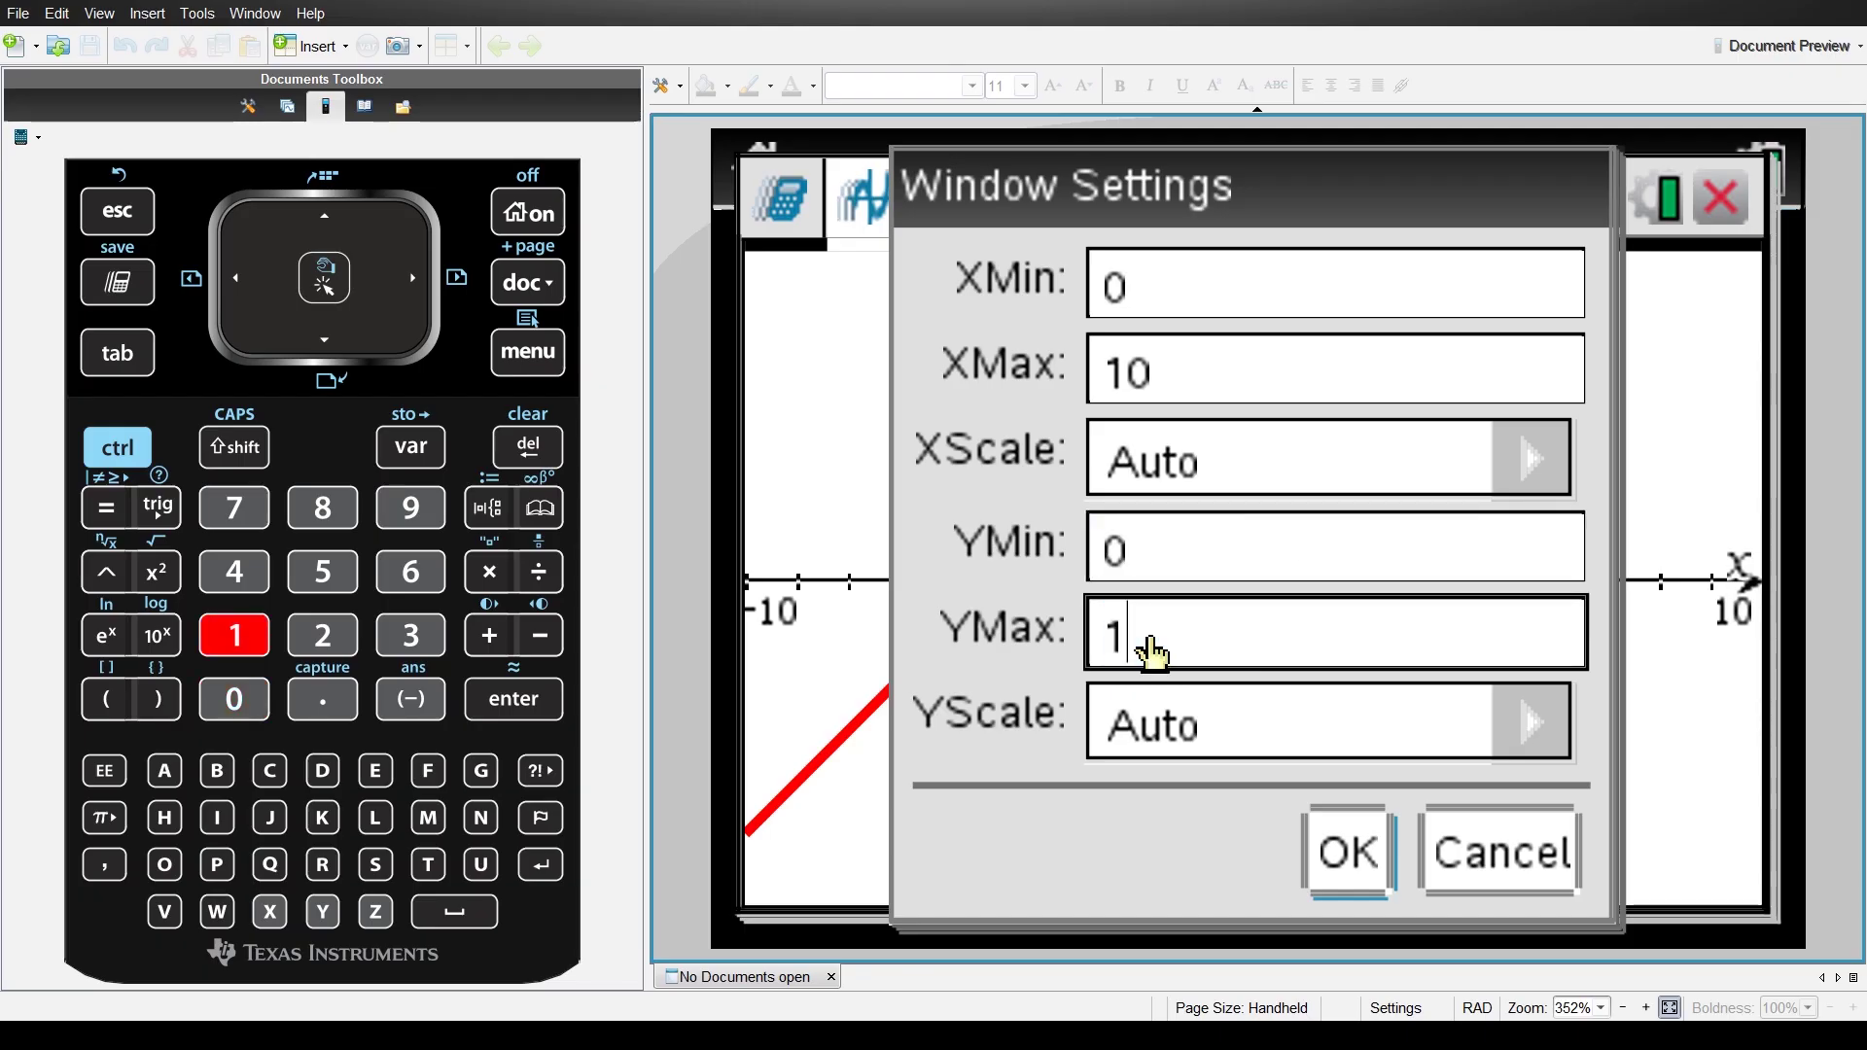
{"action": "left_click", "coordinate": [1353, 847]}
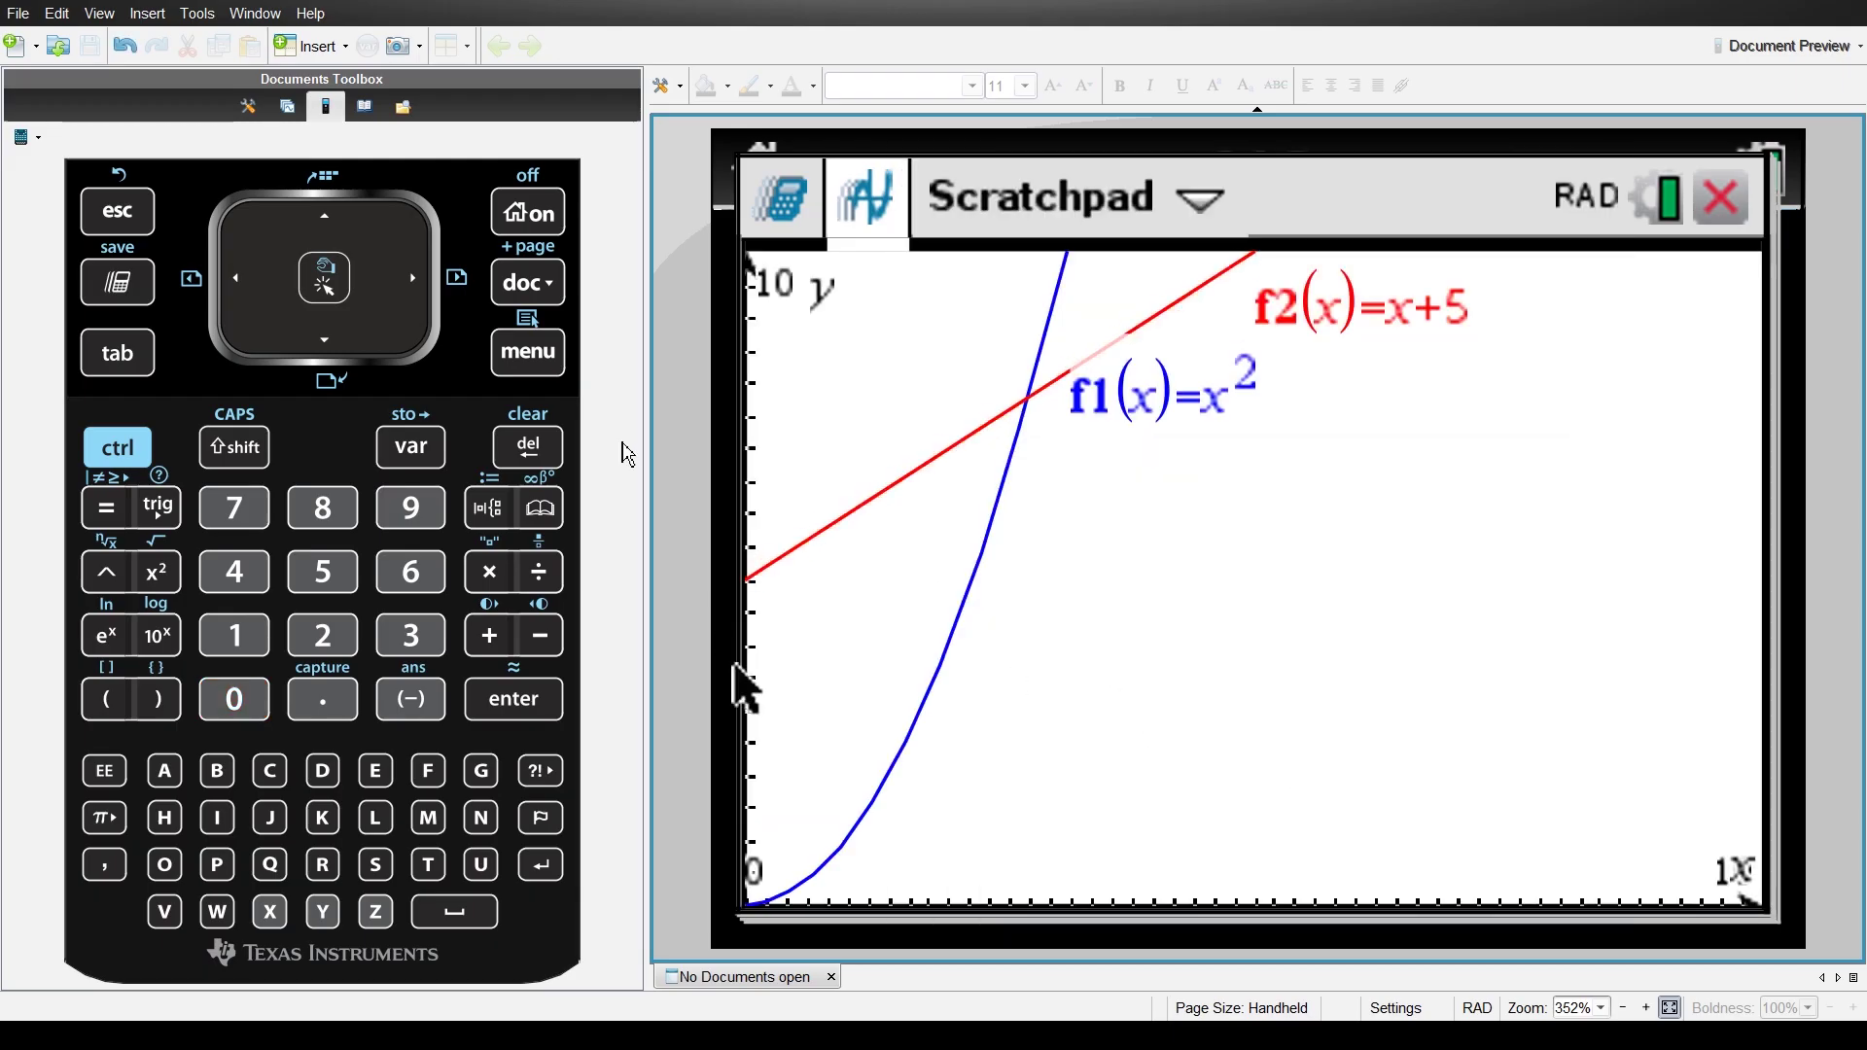
- Zoom out centered on the f1–f2 crossing, widening x to −7.24–12.76 and y to −2.2–17.8
{"action": "left_click", "coordinate": [512, 358]}
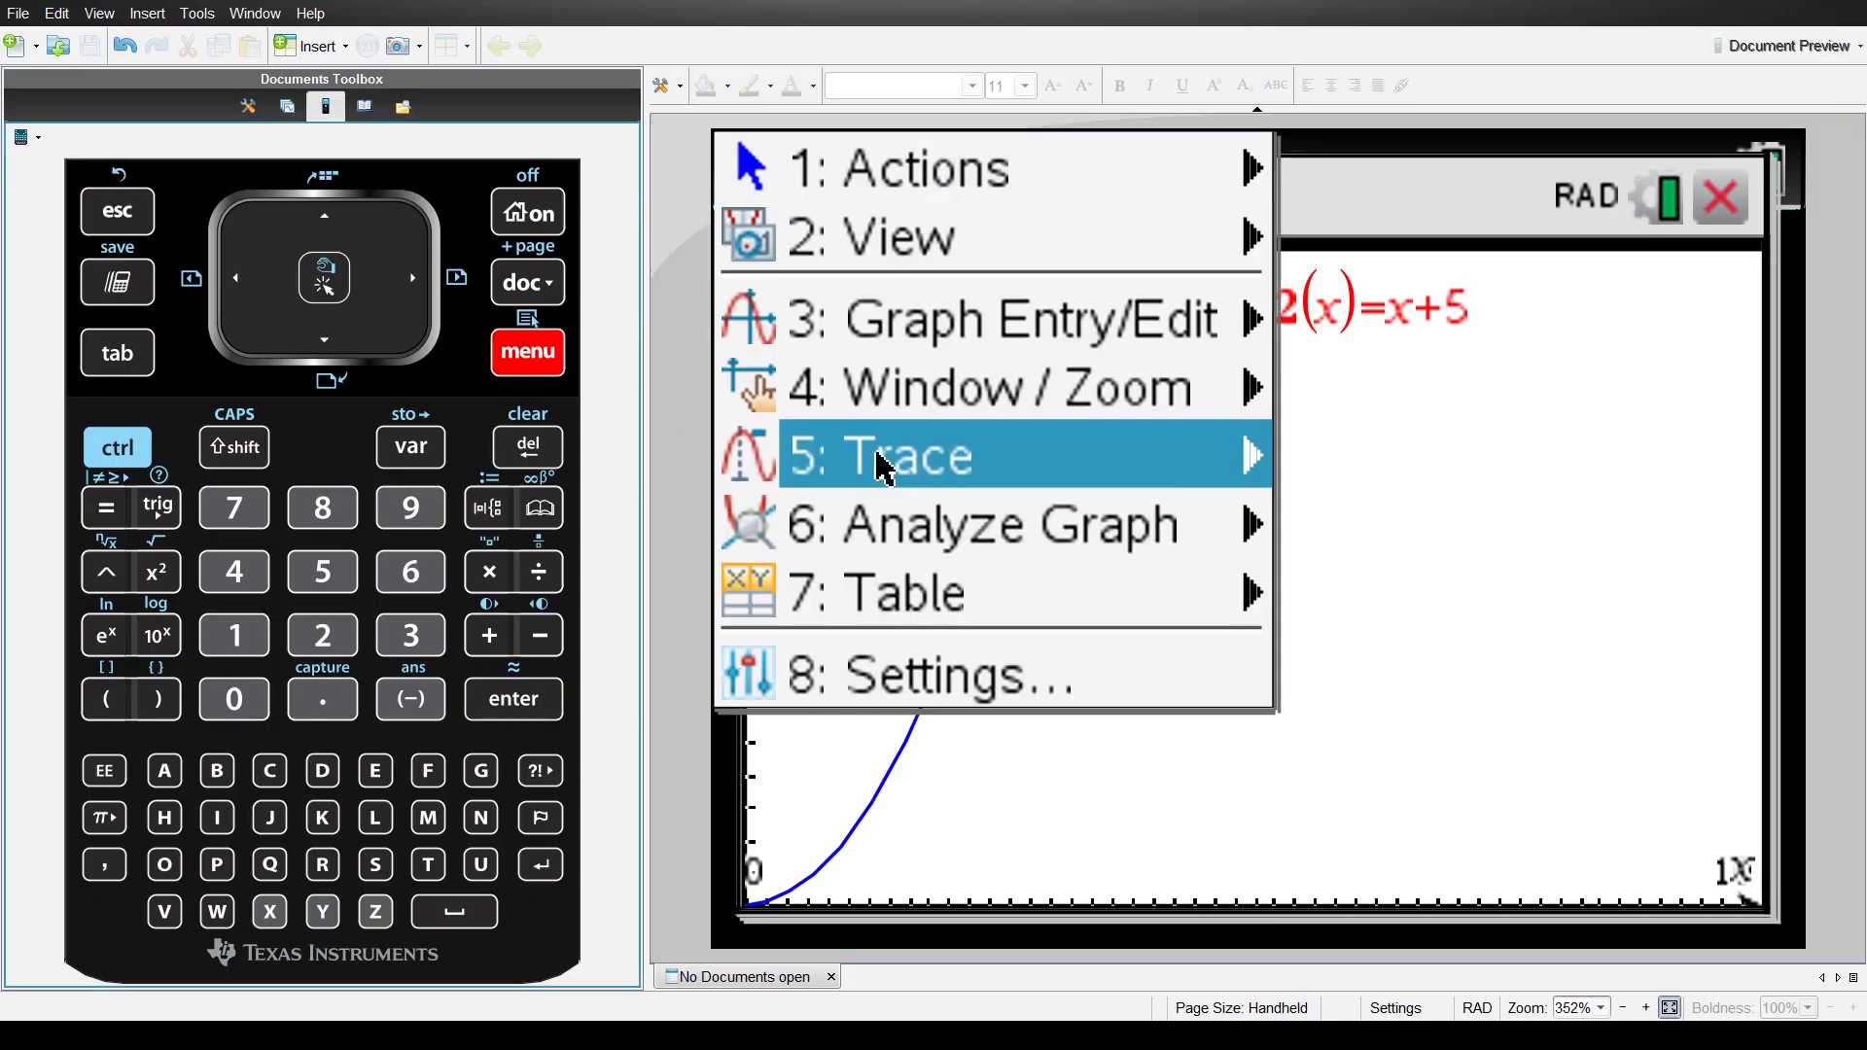
{"action": "mouse_move", "coordinate": [1096, 389]}
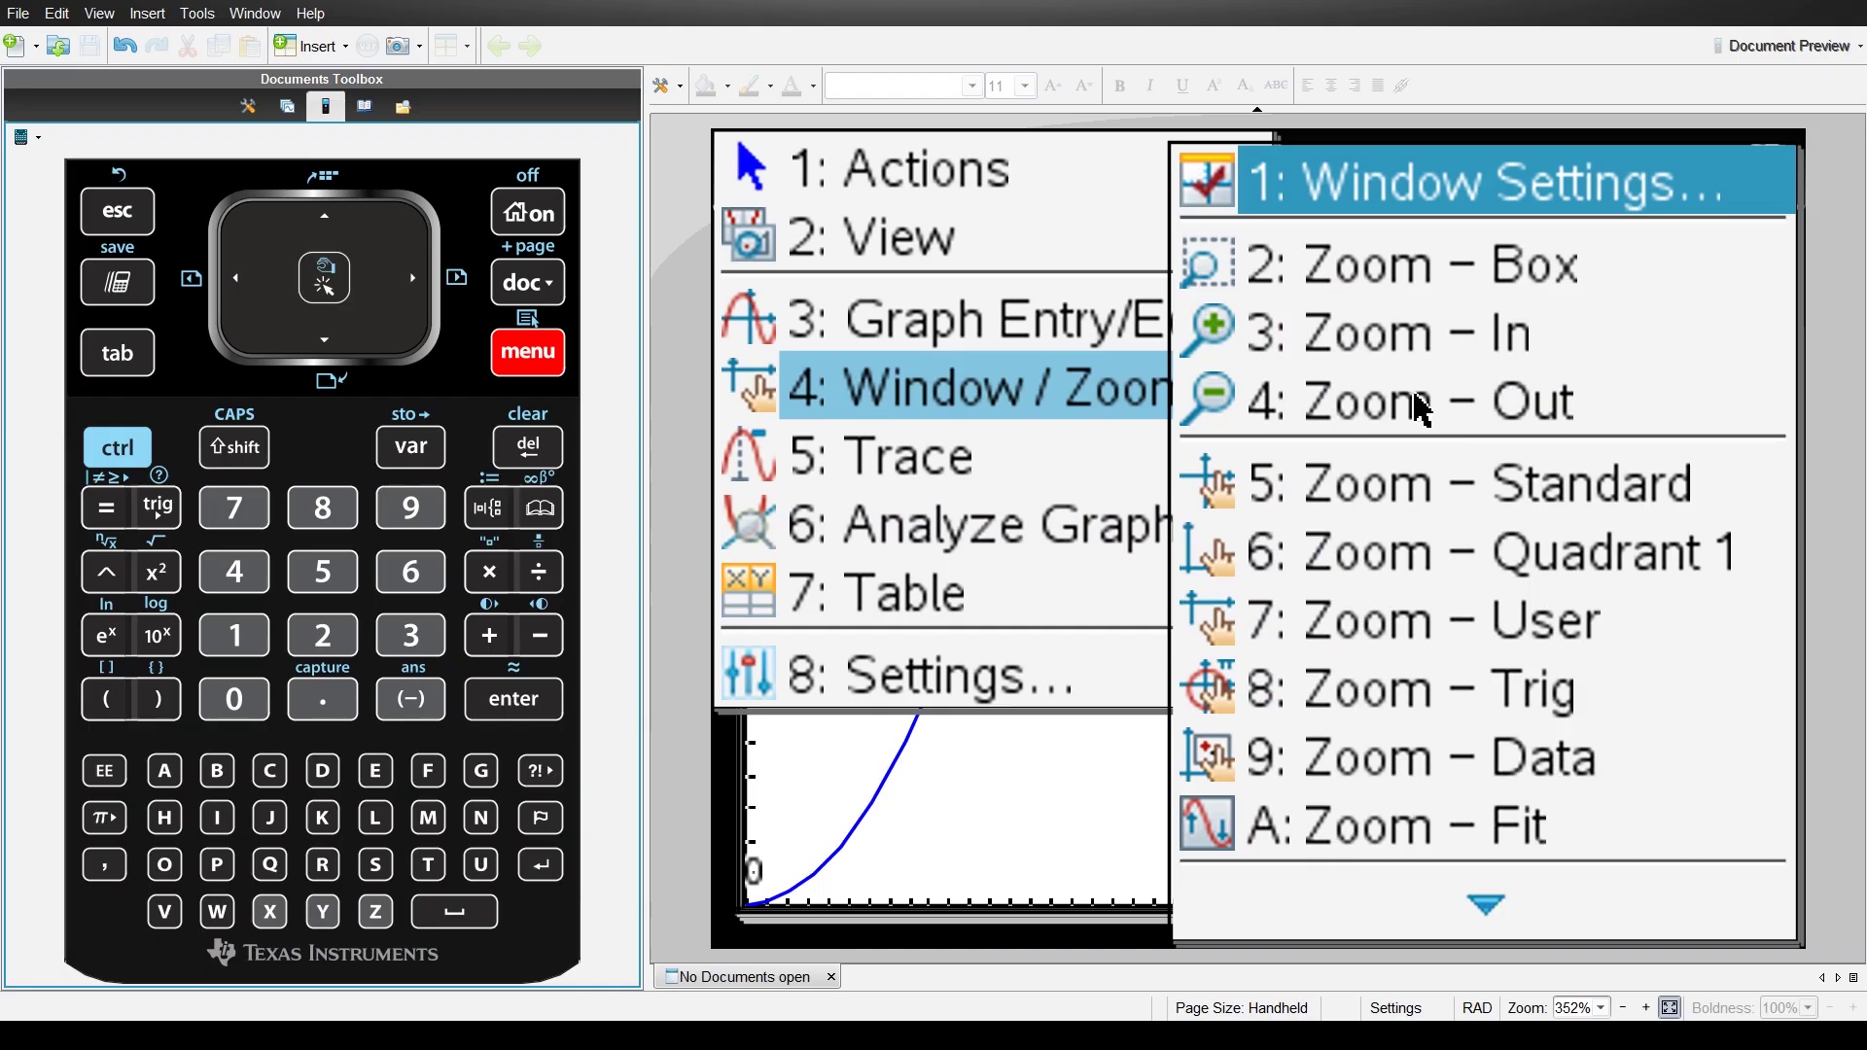
{"action": "left_click", "coordinate": [1462, 420]}
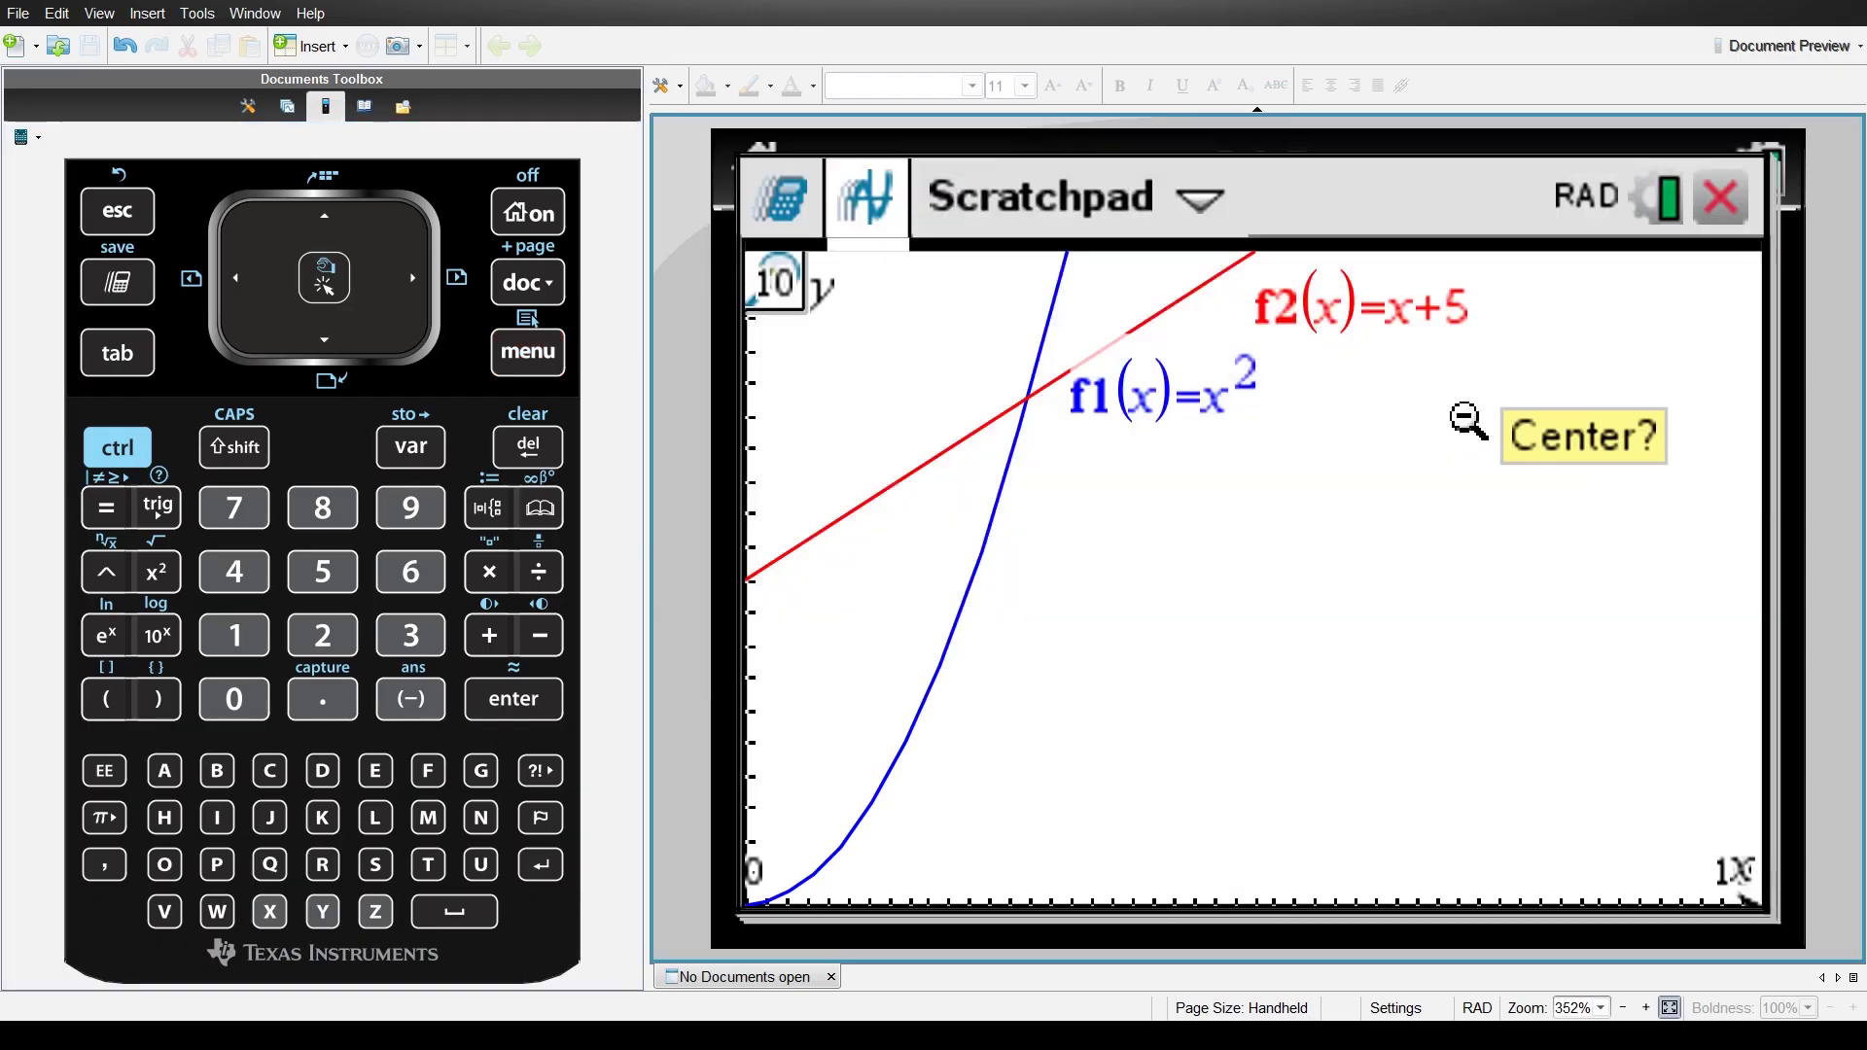
{"action": "left_click", "coordinate": [1039, 406]}
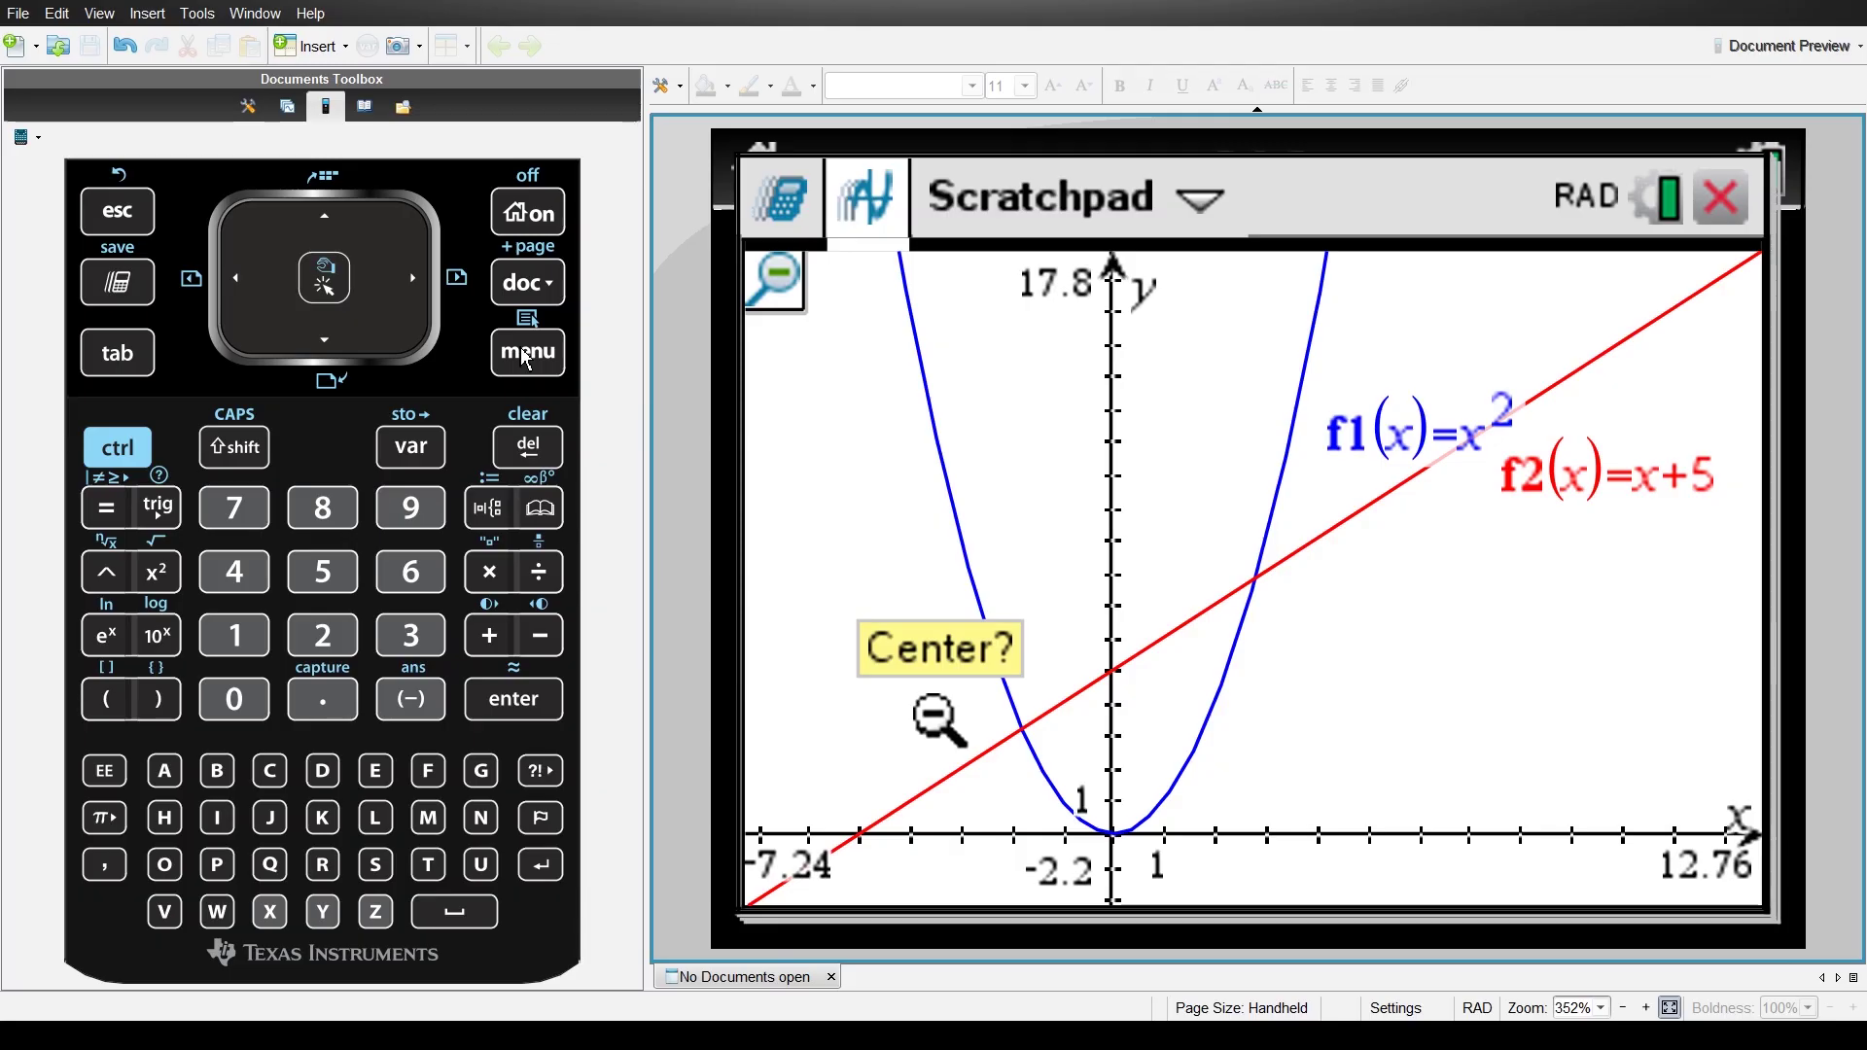
- Use Analyze Graph > Intersection with bounds around the crossing to mark (2.79, 7.79)
{"action": "left_click", "coordinate": [526, 356]}
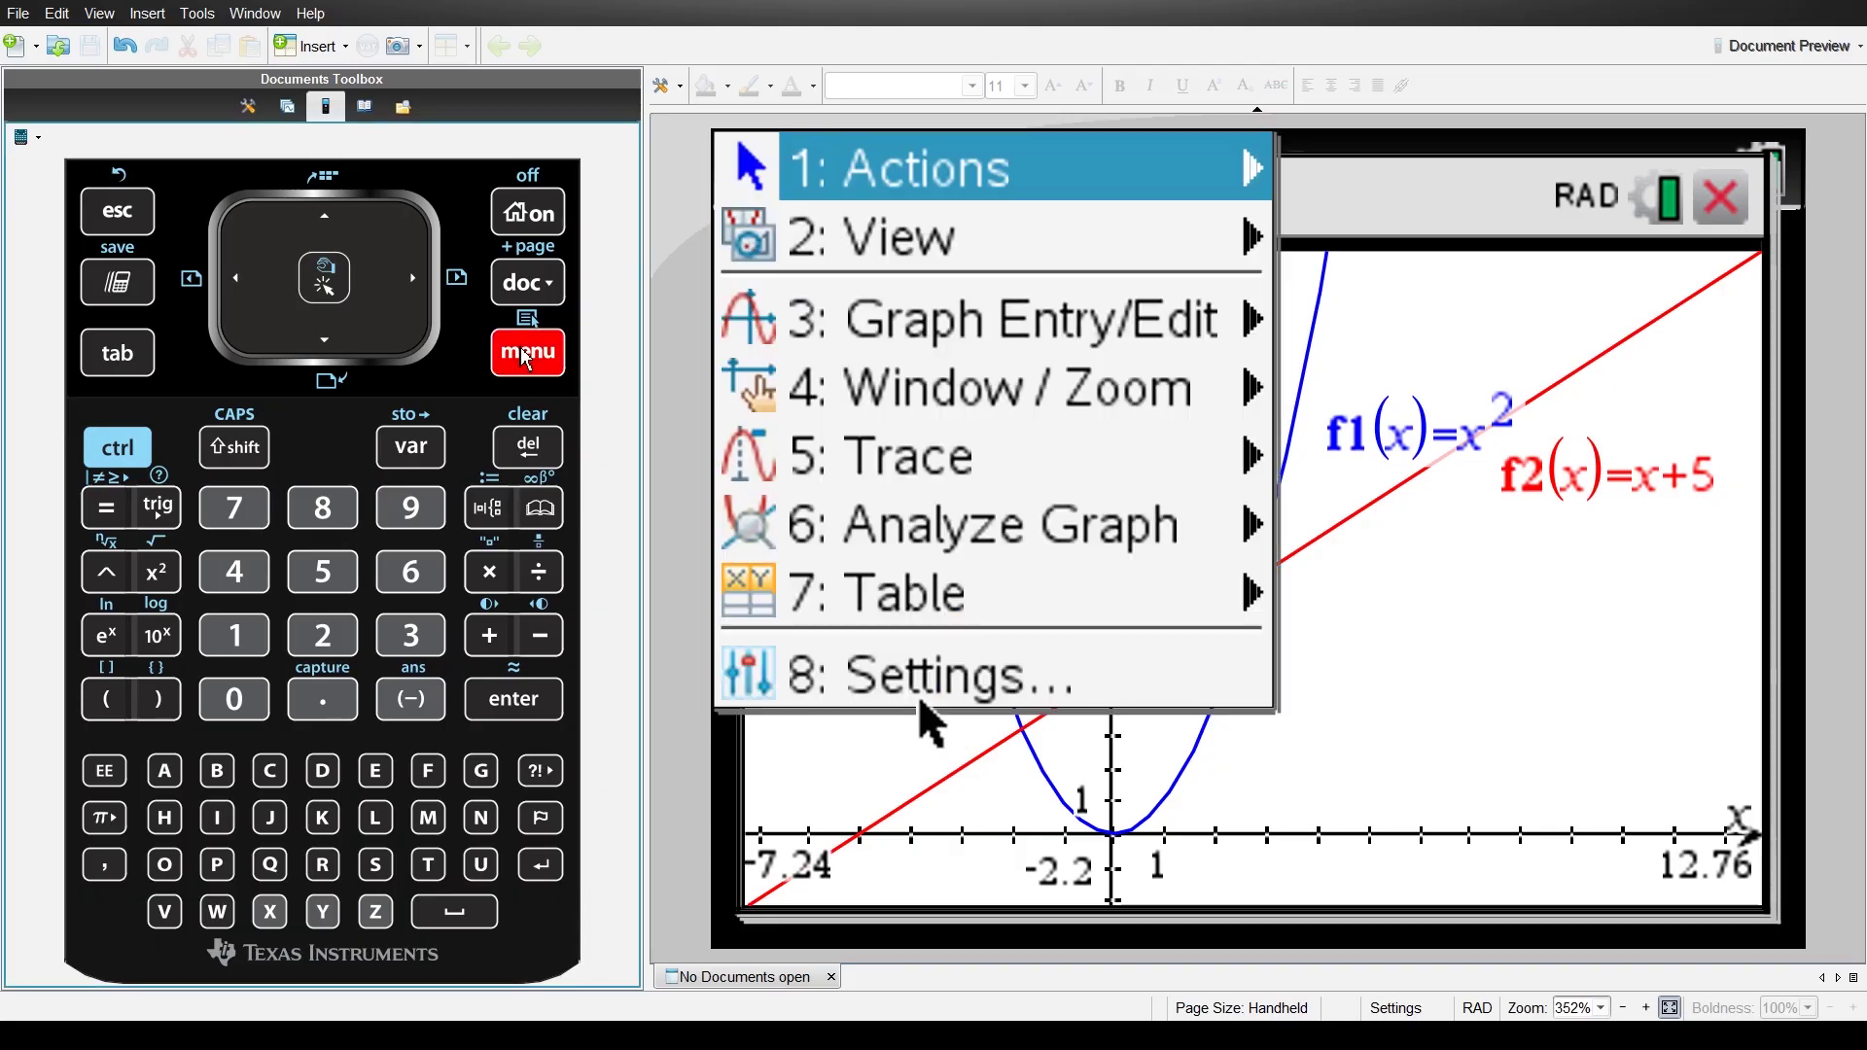
{"action": "left_click", "coordinate": [1055, 533]}
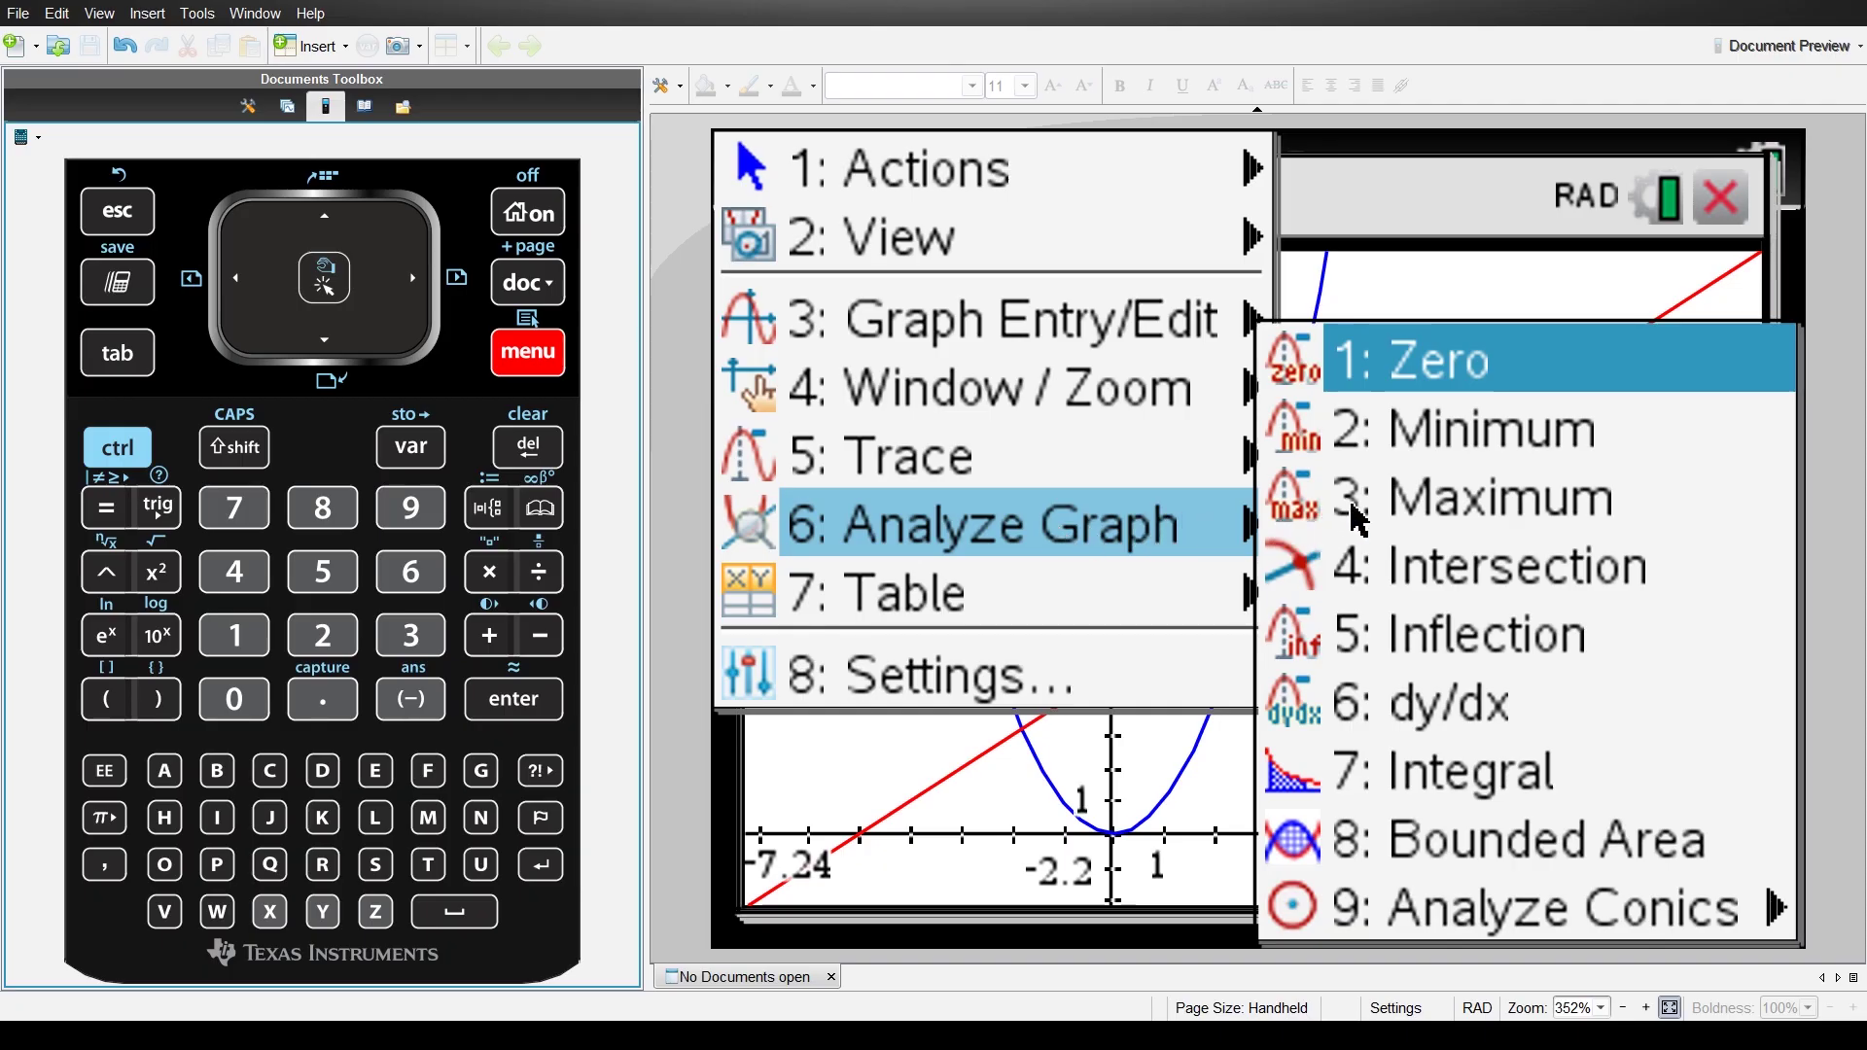
{"action": "left_click", "coordinate": [1500, 566]}
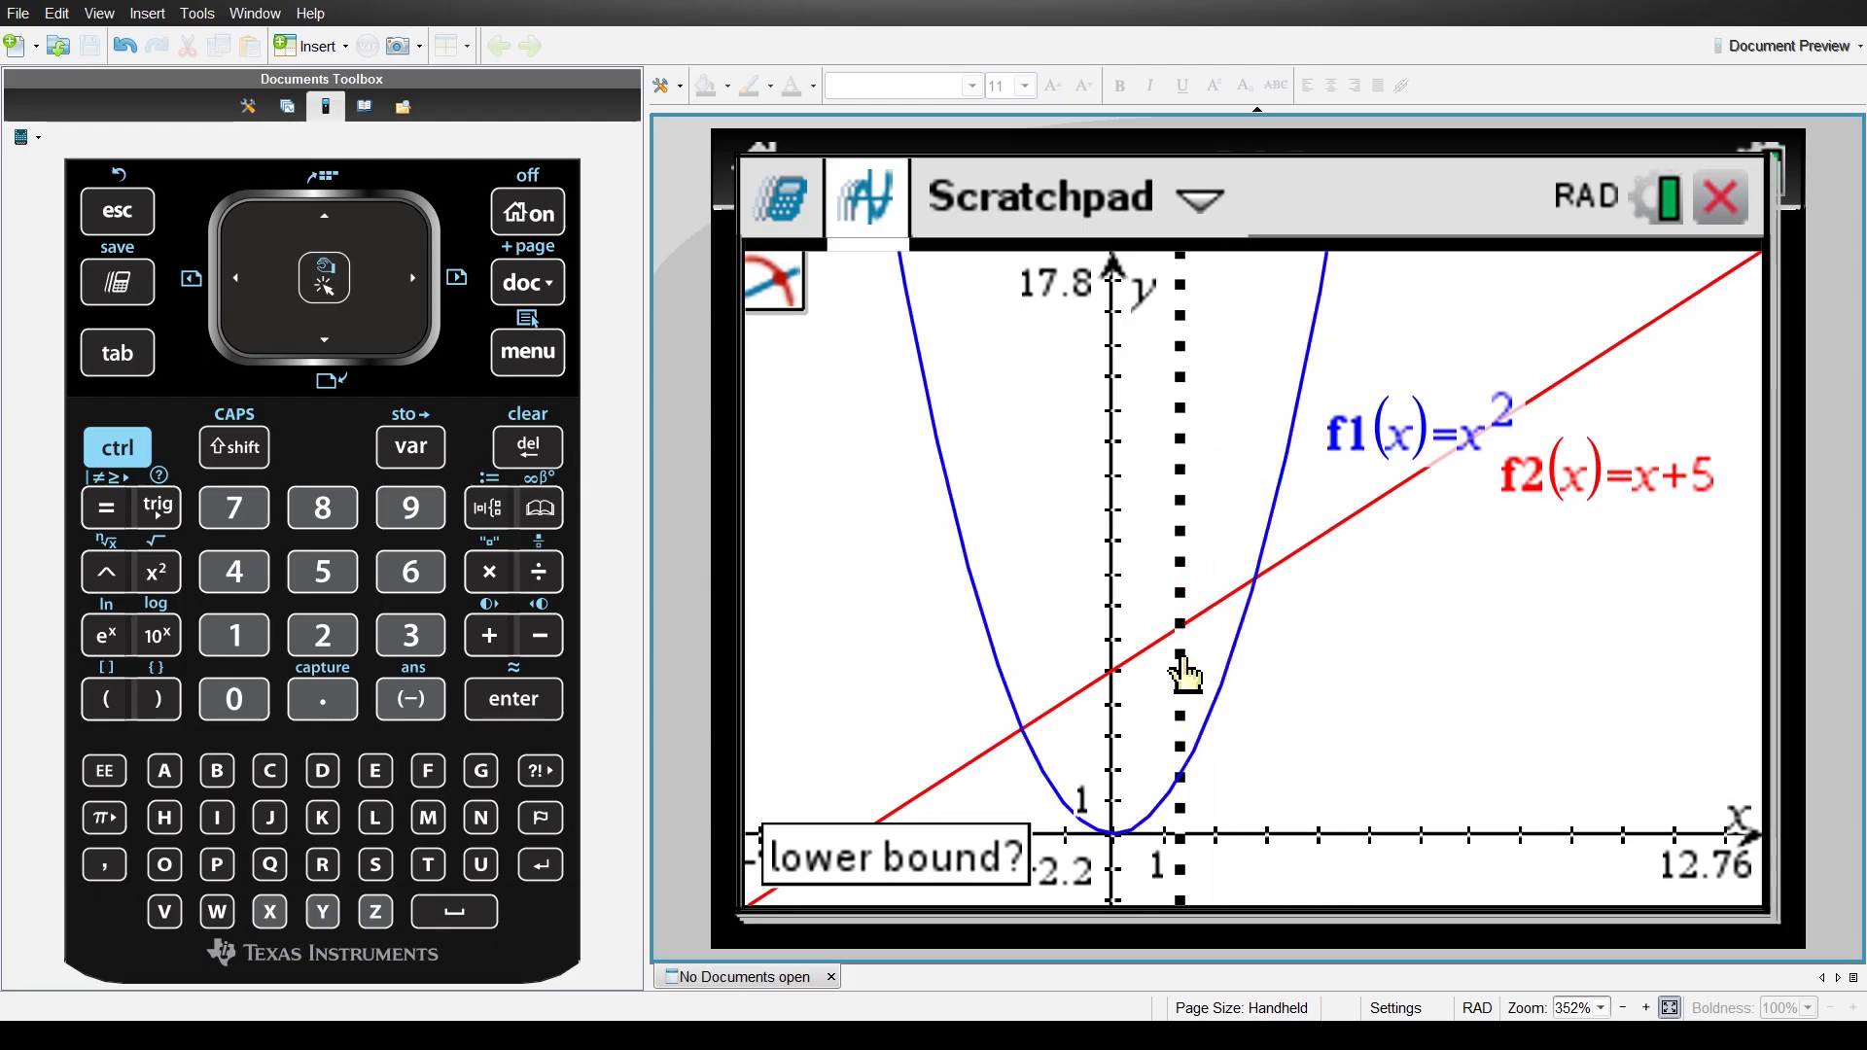
{"action": "left_click", "coordinate": [1182, 669]}
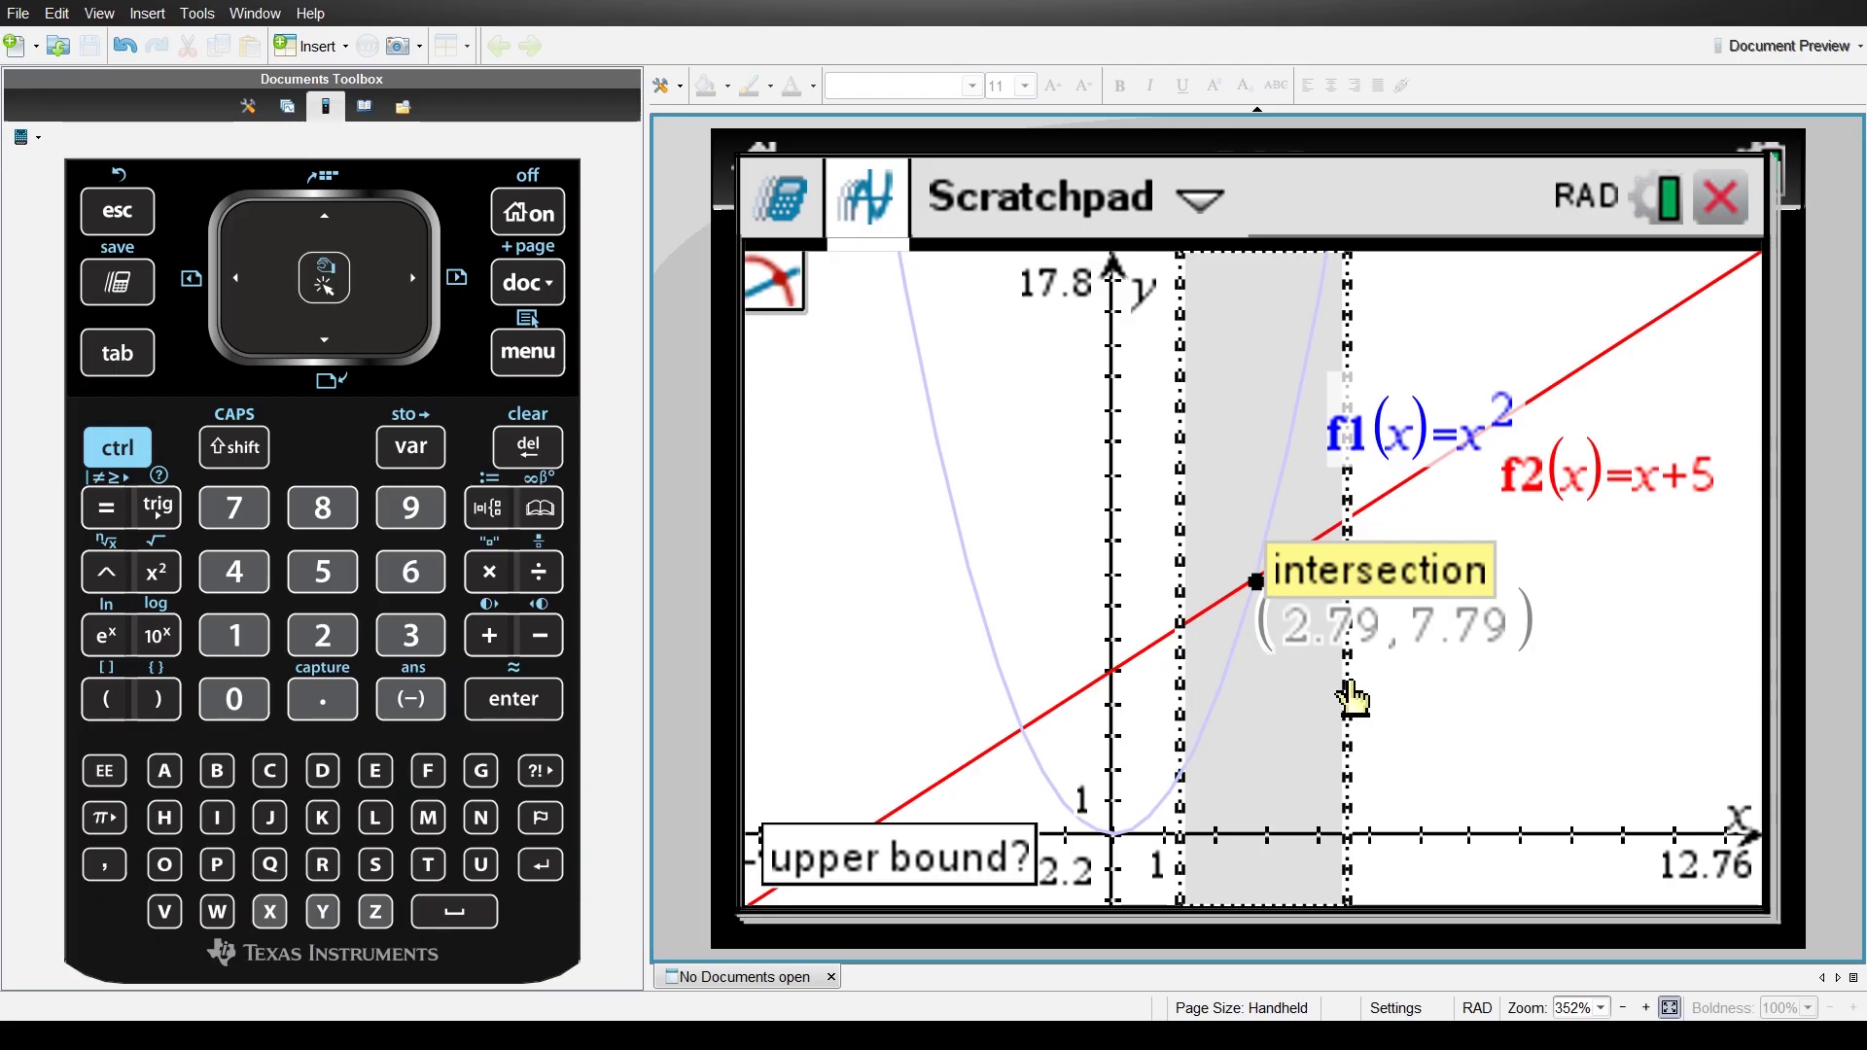
{"action": "left_click", "coordinate": [1350, 694]}
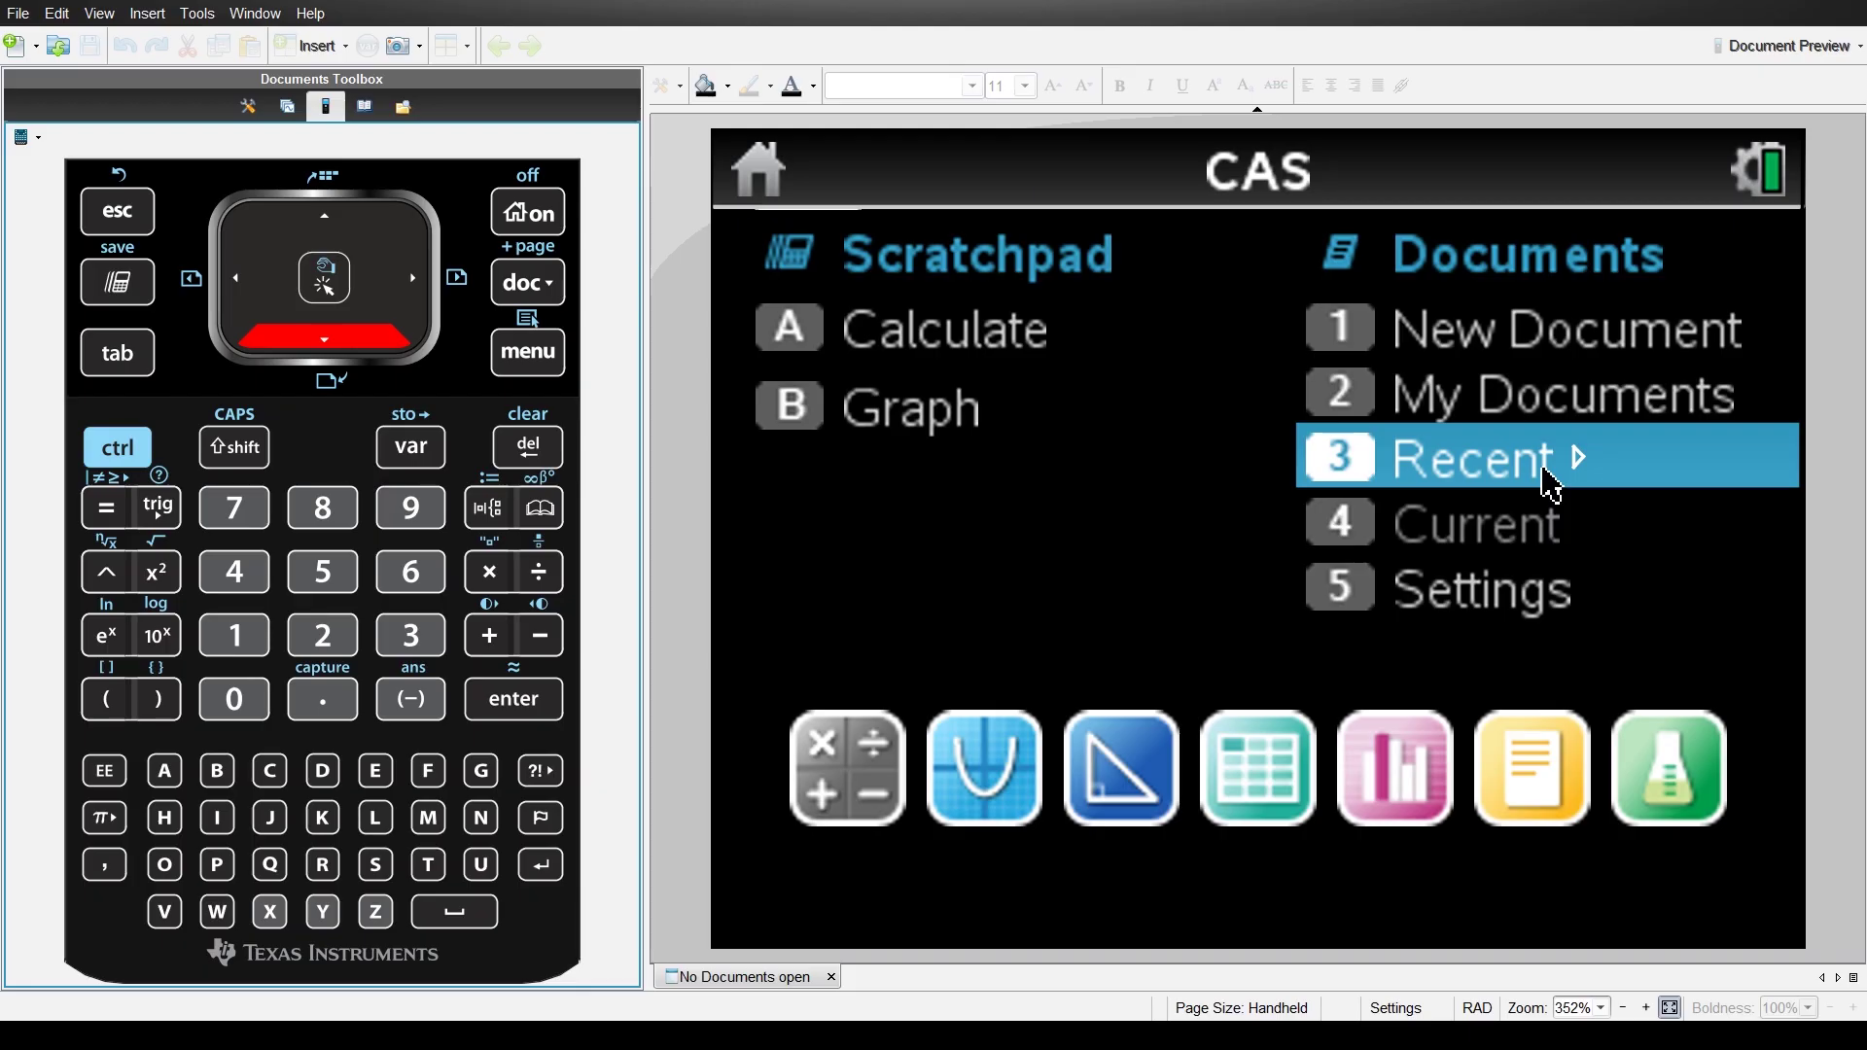
- Reopen easy tech from the Recent list and select its three note lines
{"action": "left_click", "coordinate": [1552, 484]}
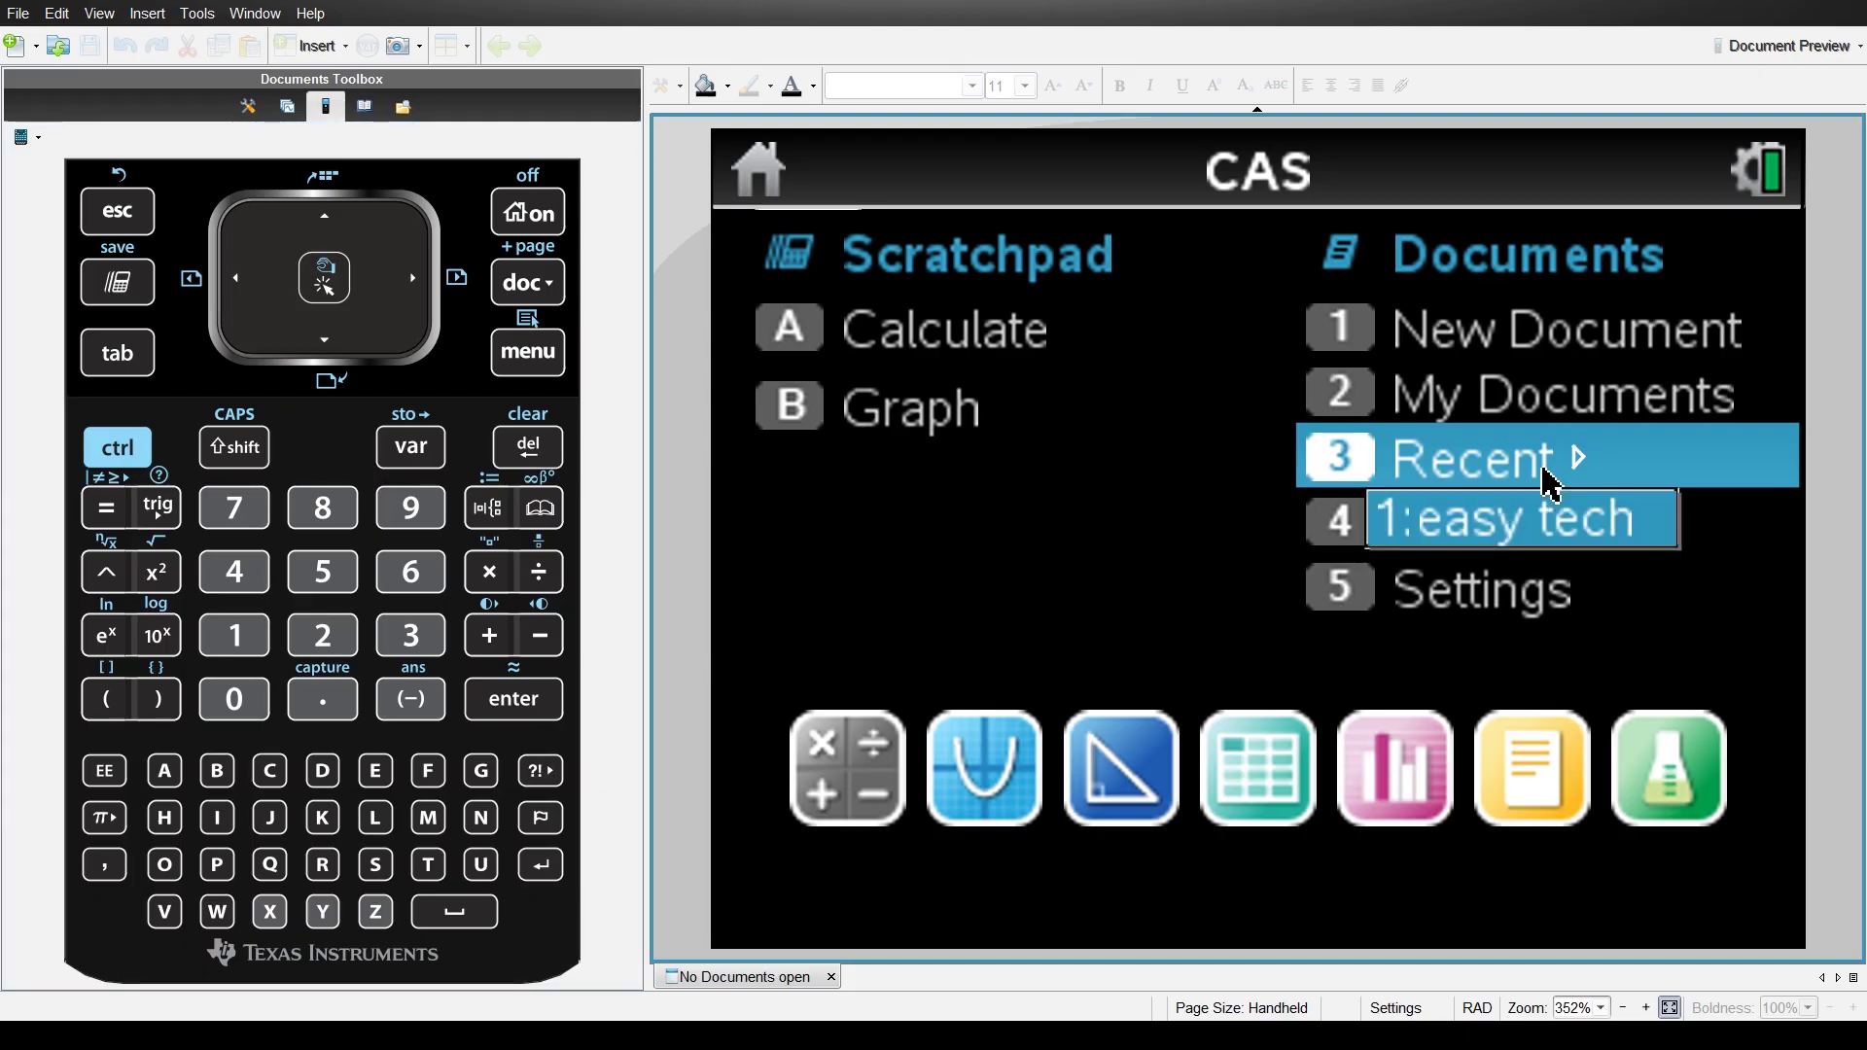
{"action": "left_click", "coordinate": [1529, 532]}
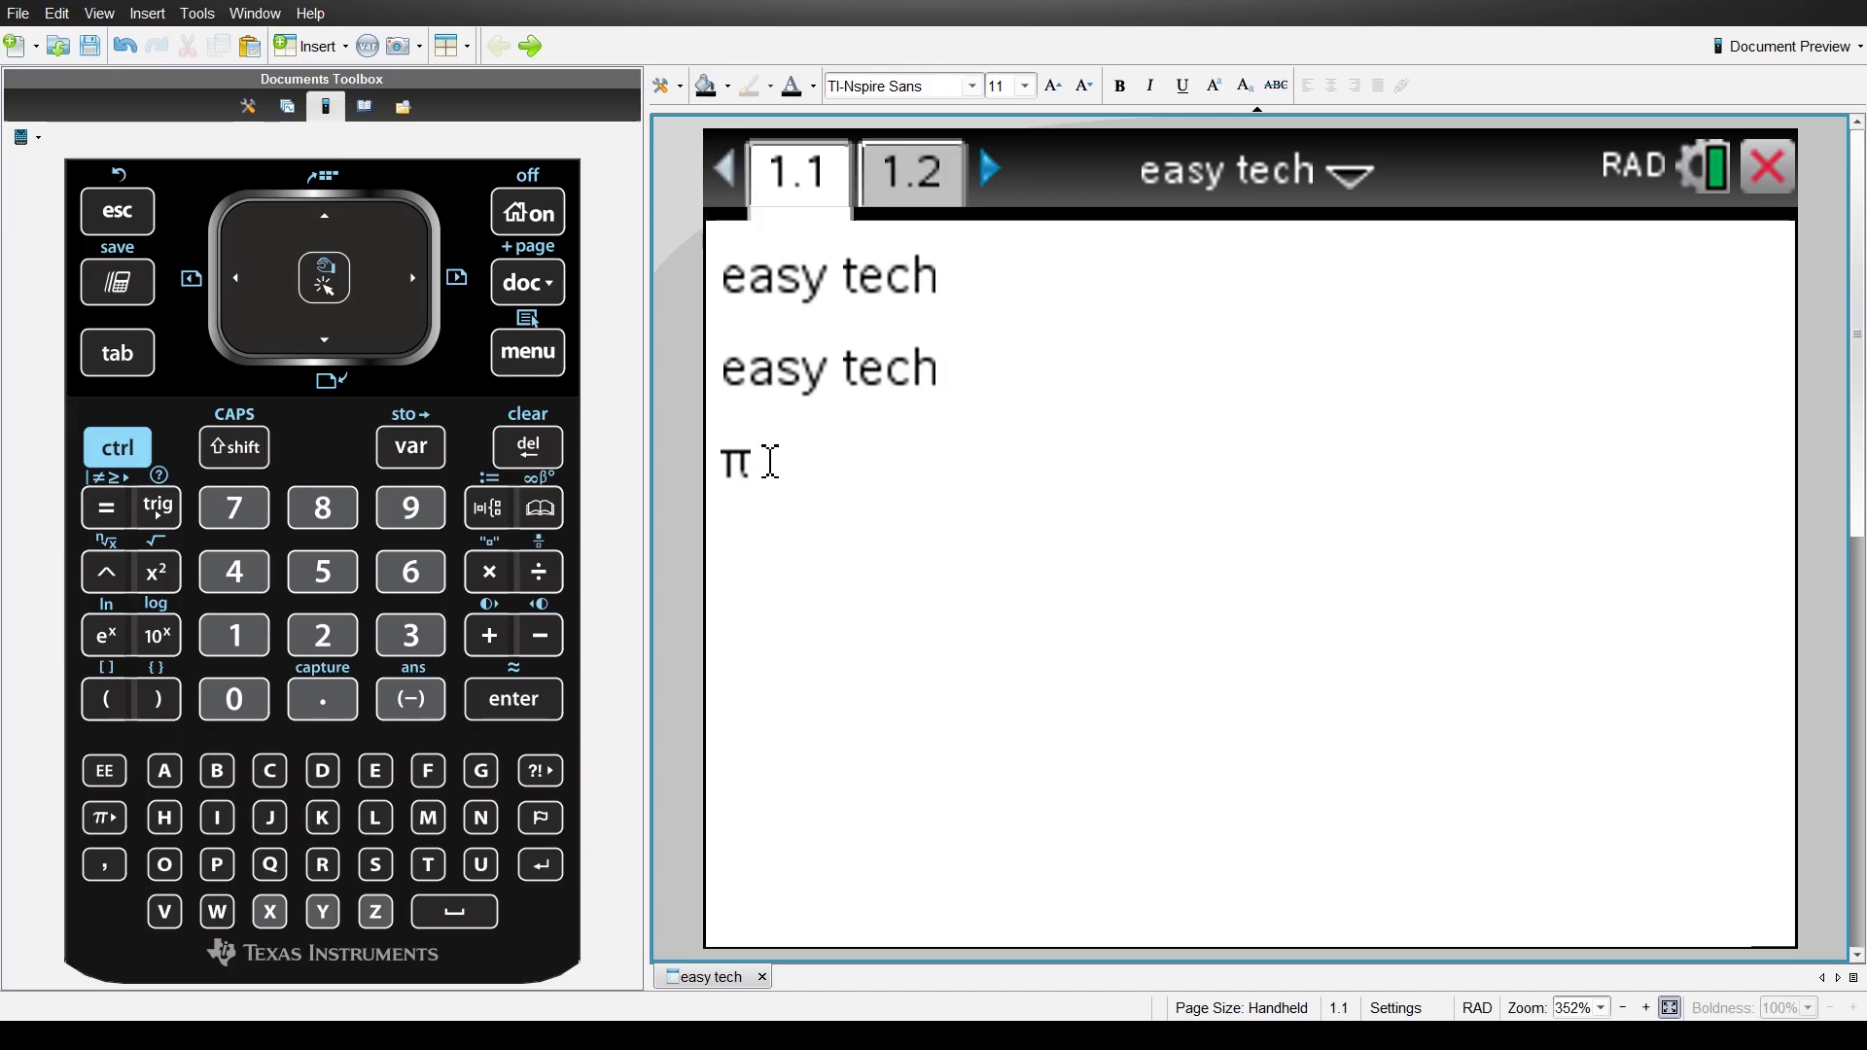
{"action": "left_click_drag", "start_coordinate": [759, 462], "coordinate": [711, 282]}
{"action": "key", "text": "ctrl+c"}
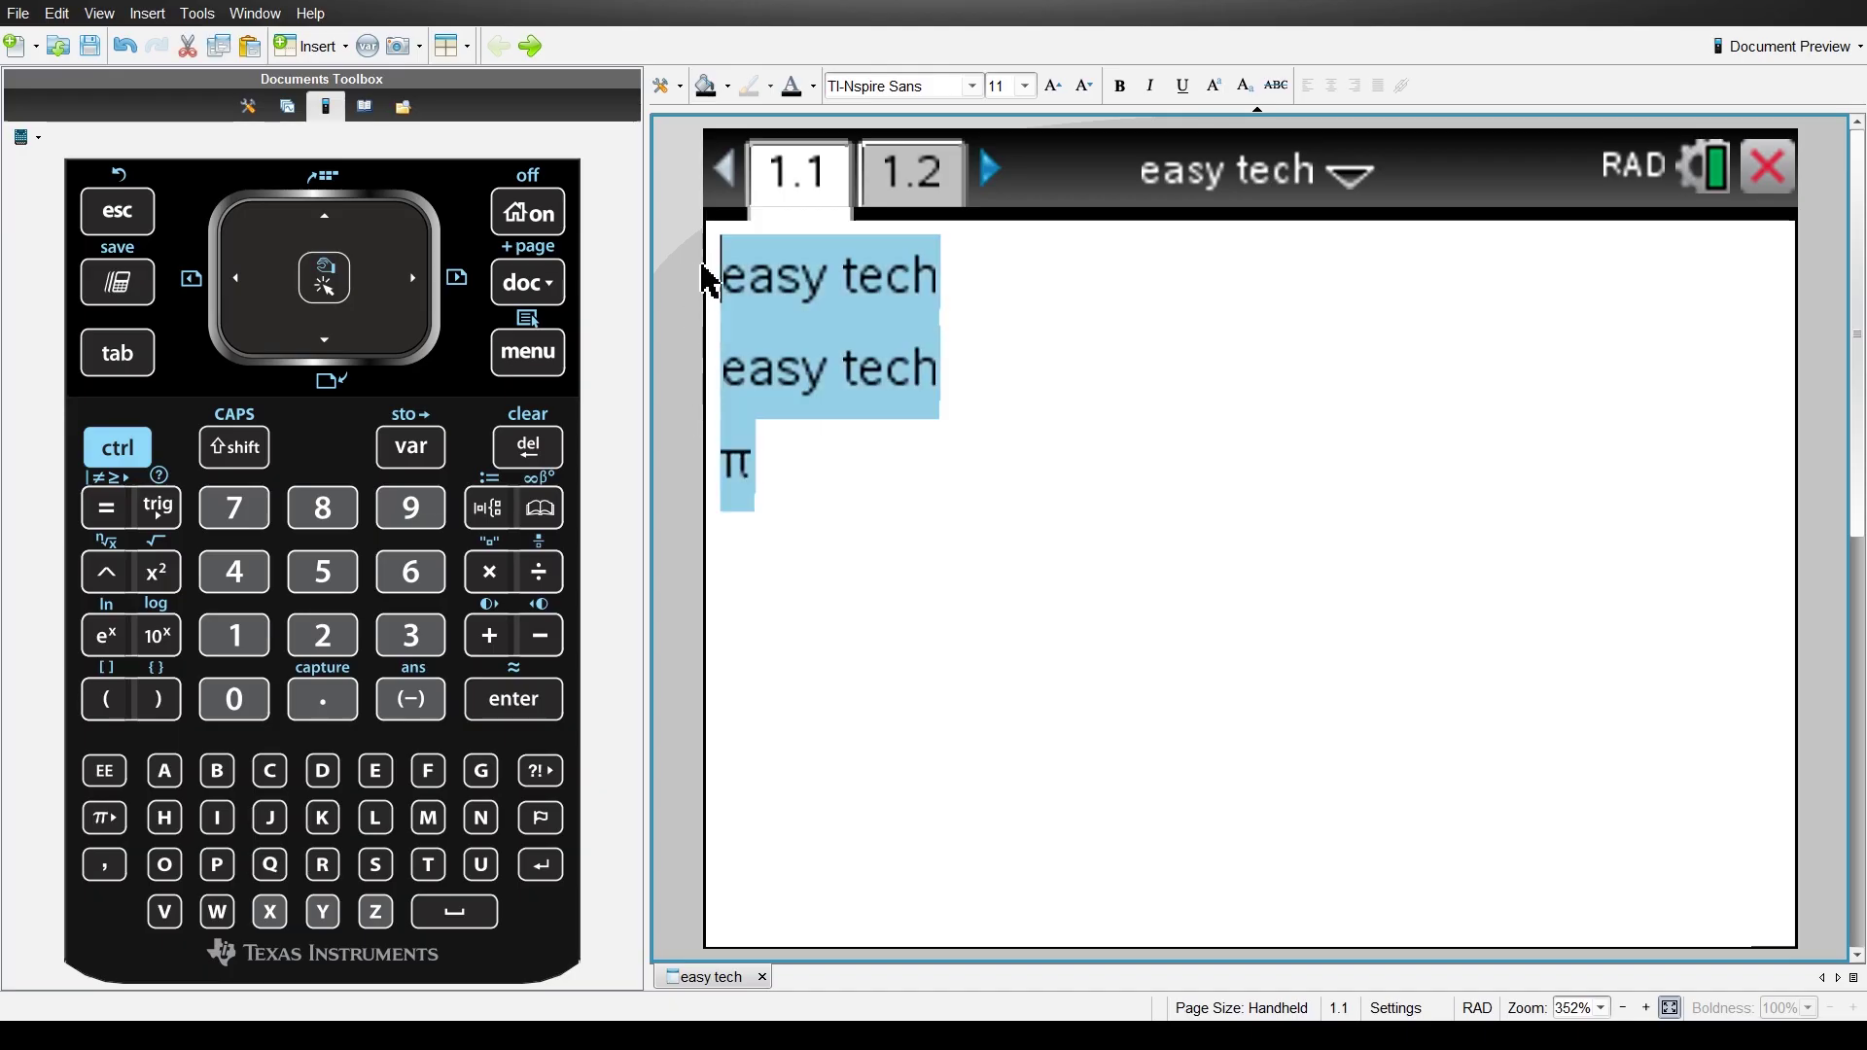
- Copy the three note lines, paste them below π, and bring up the Scratchpad calculator
{"action": "left_click", "coordinate": [131, 457]}
{"action": "left_click", "coordinate": [274, 775]}
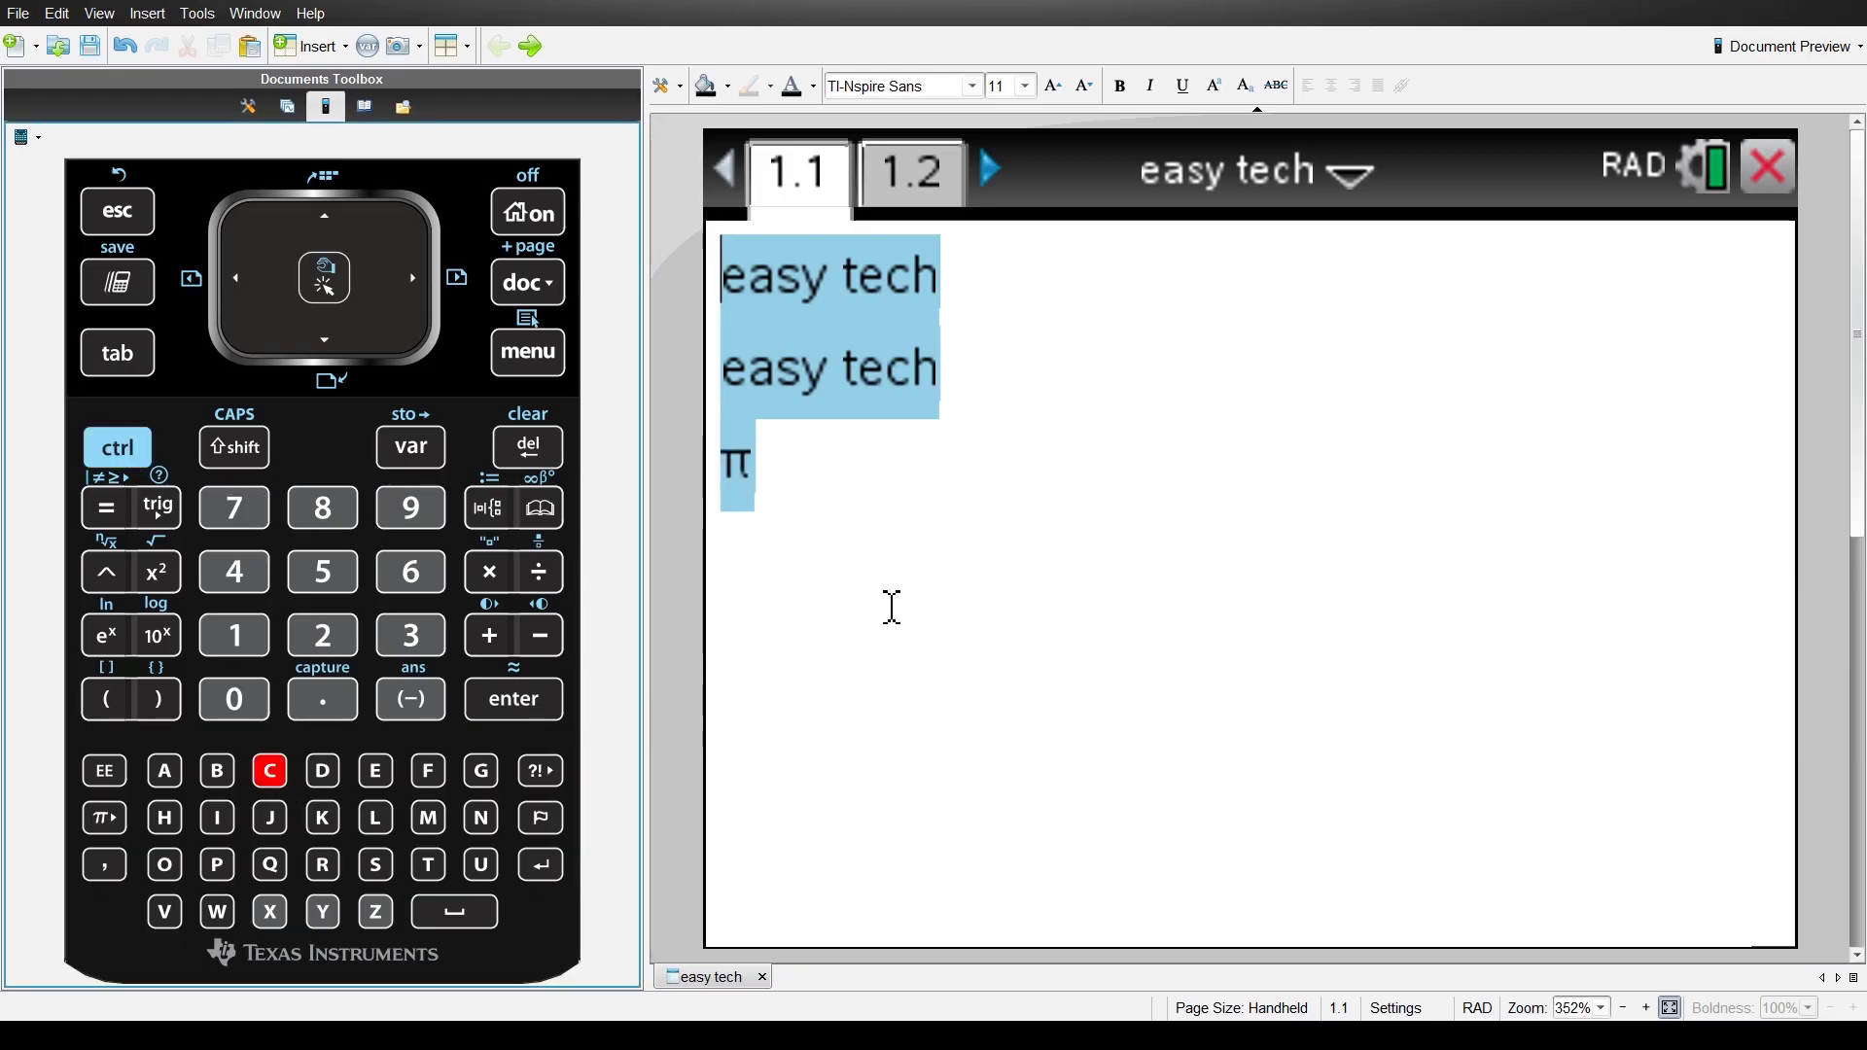
{"action": "left_click", "coordinate": [755, 533]}
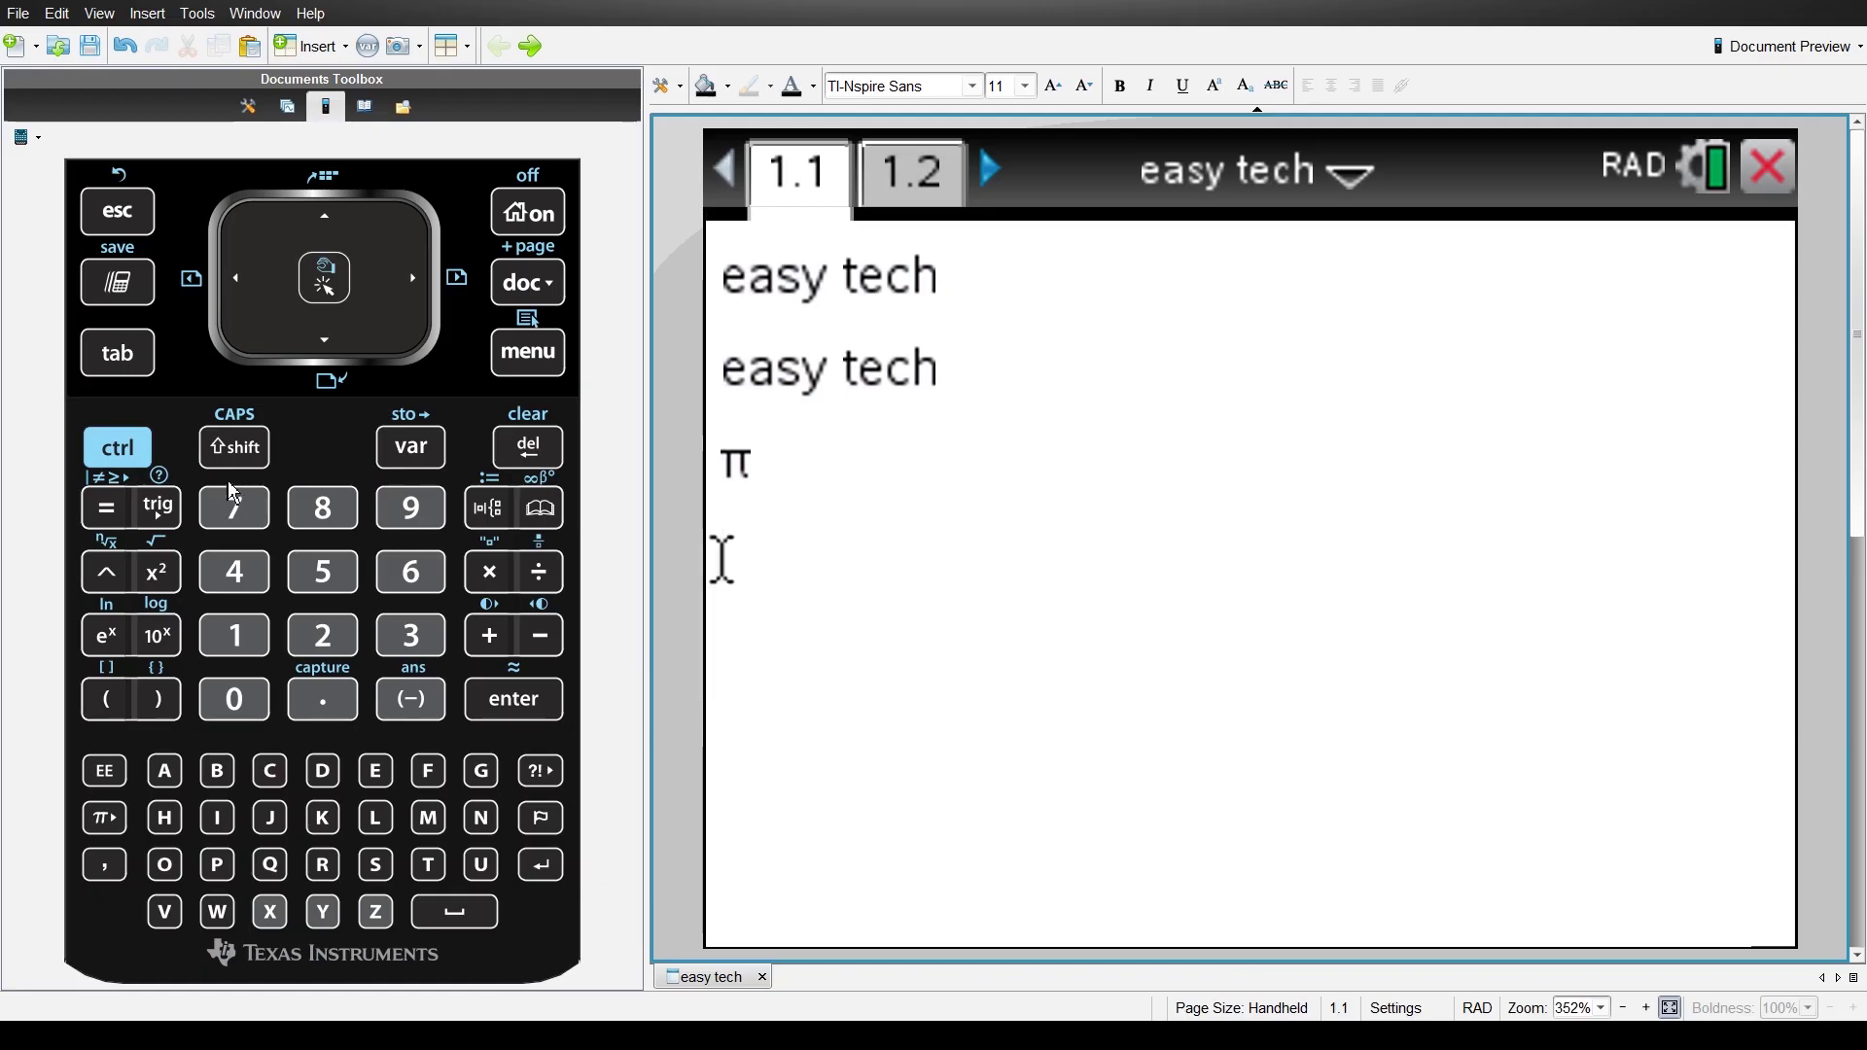
{"action": "left_click", "coordinate": [146, 457]}
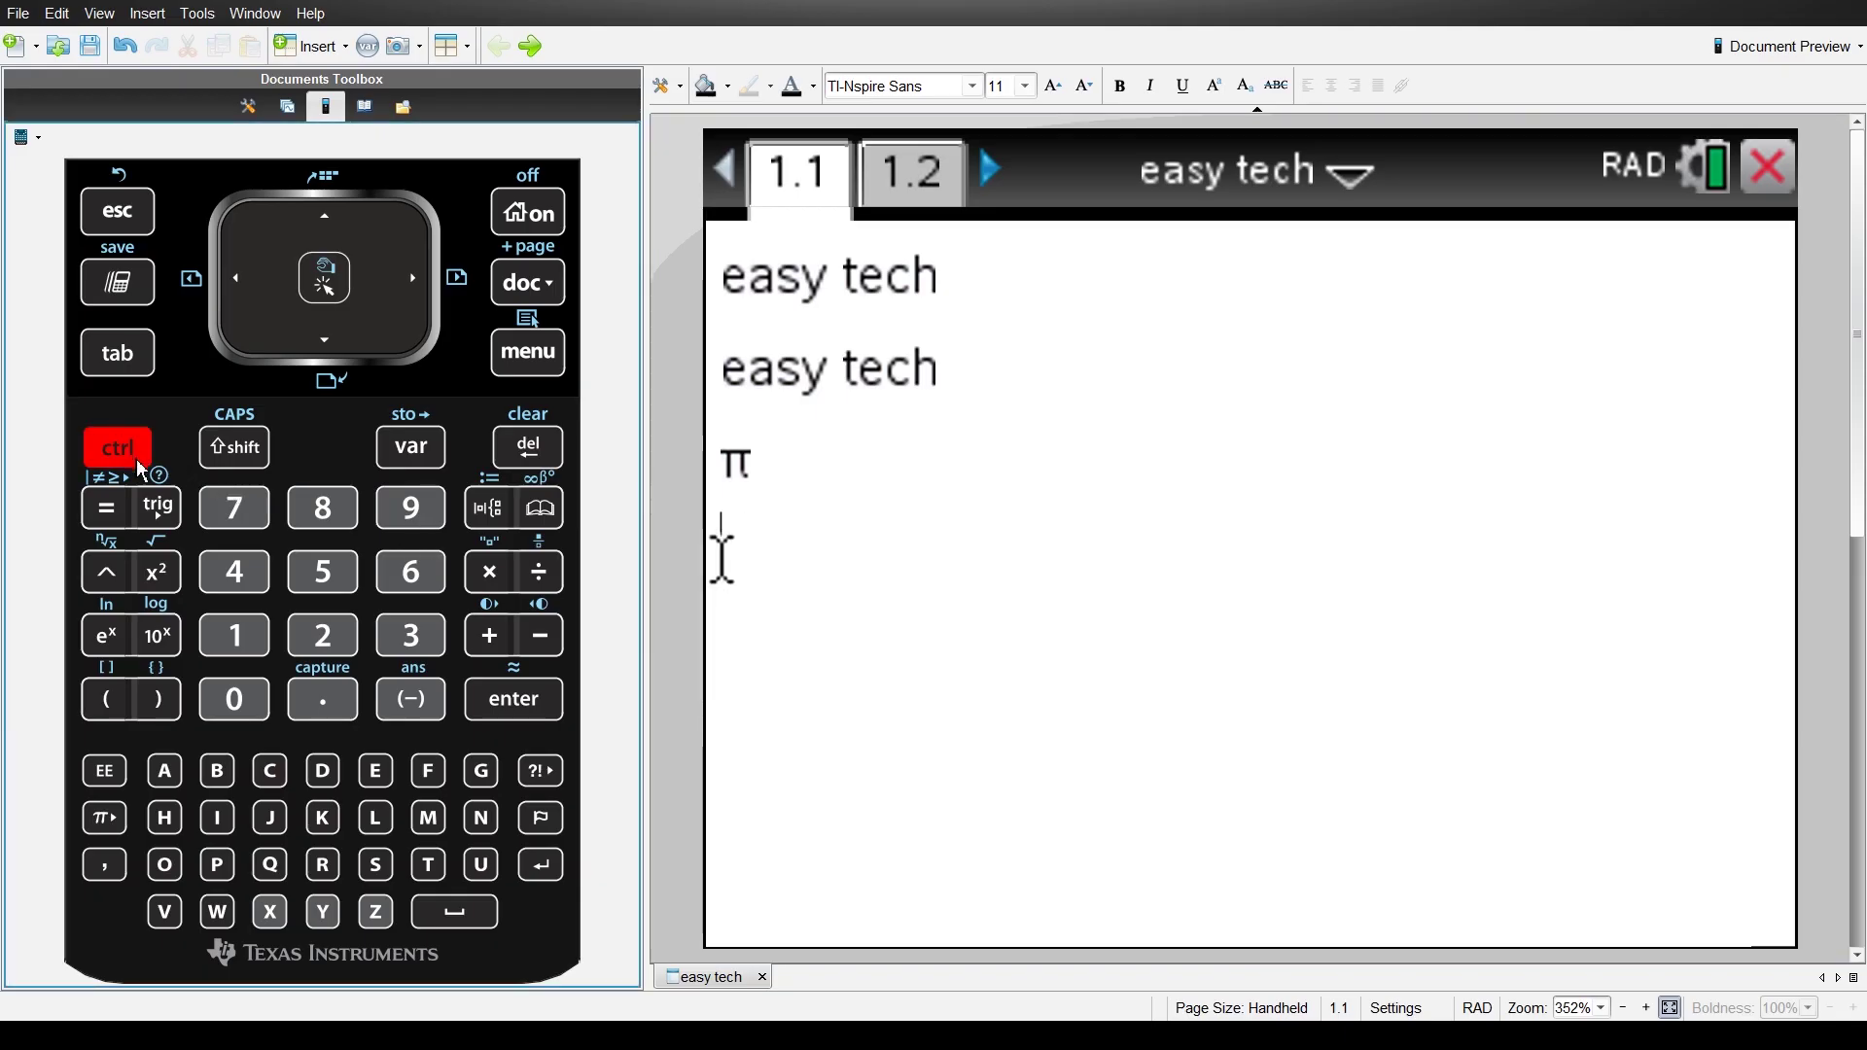
{"action": "left_click", "coordinate": [175, 912]}
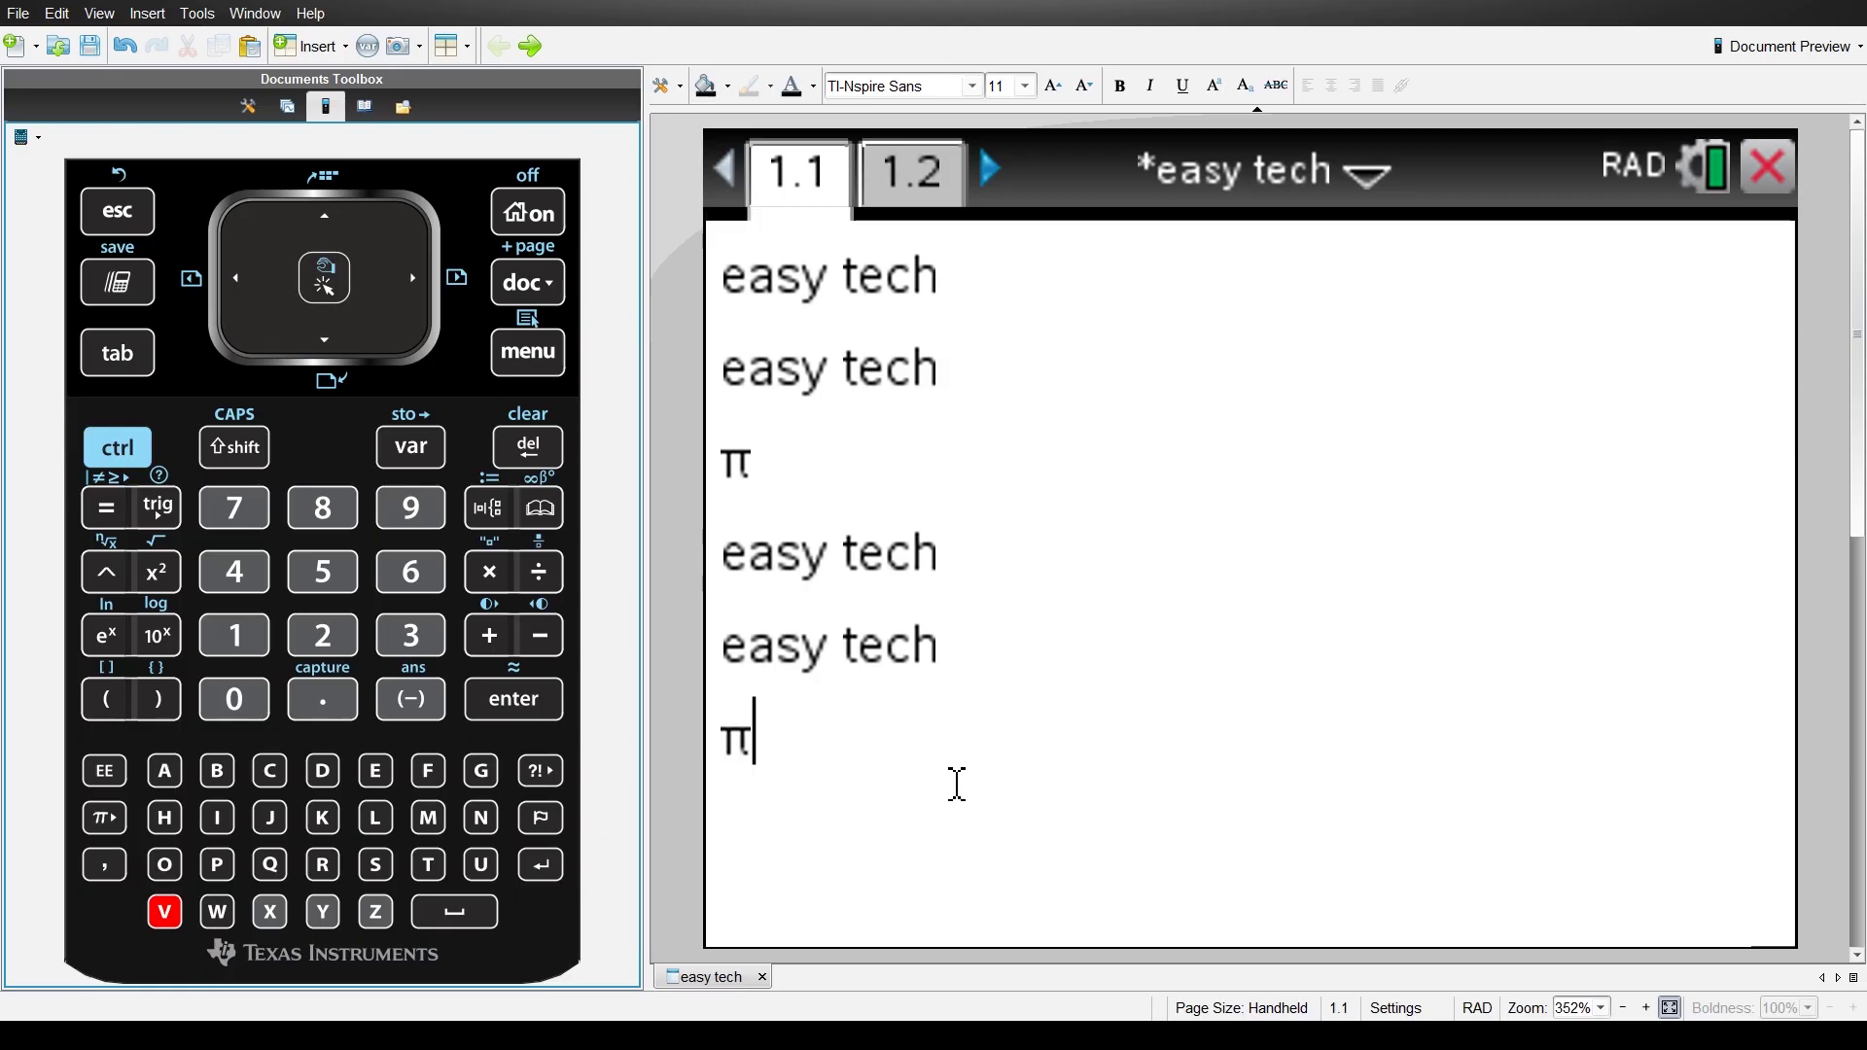
{"action": "left_click", "coordinate": [143, 294]}
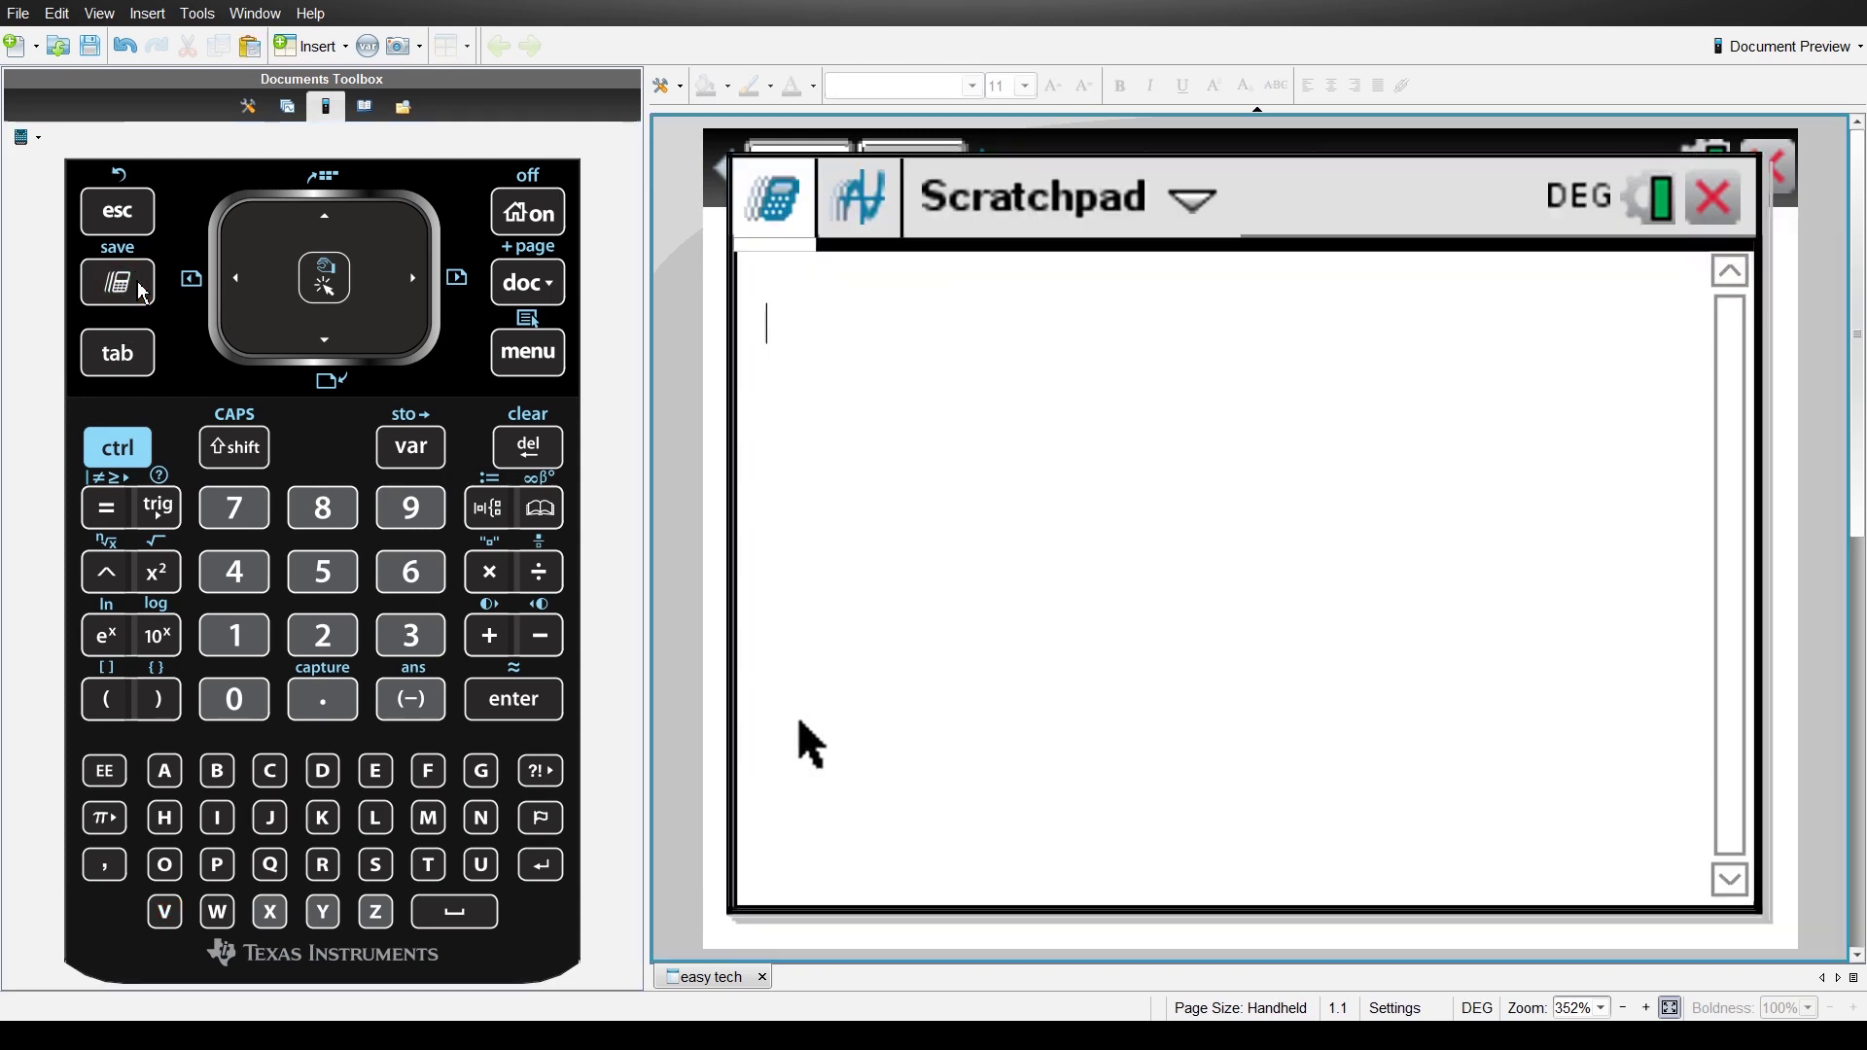
- Evaluate cos(90) in Degree mode, getting 0
{"action": "left_click", "coordinate": [175, 520]}
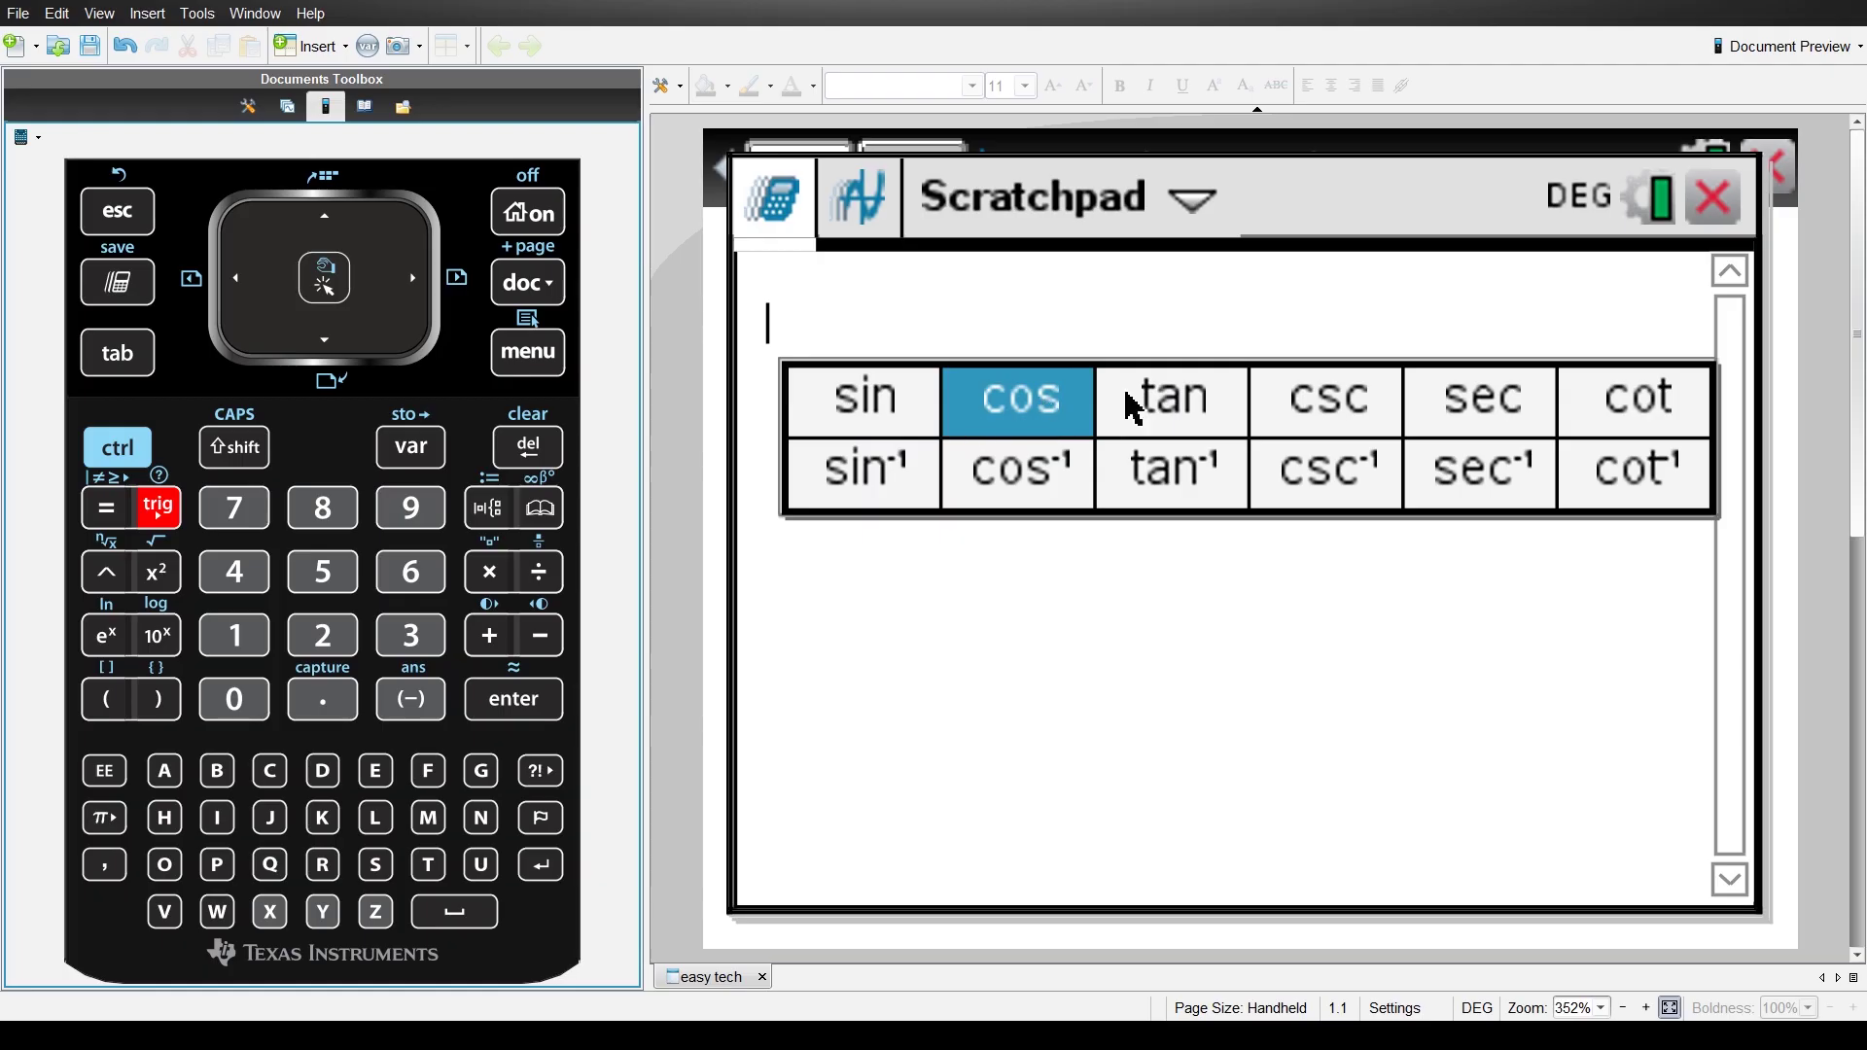
{"action": "left_click", "coordinate": [1073, 425]}
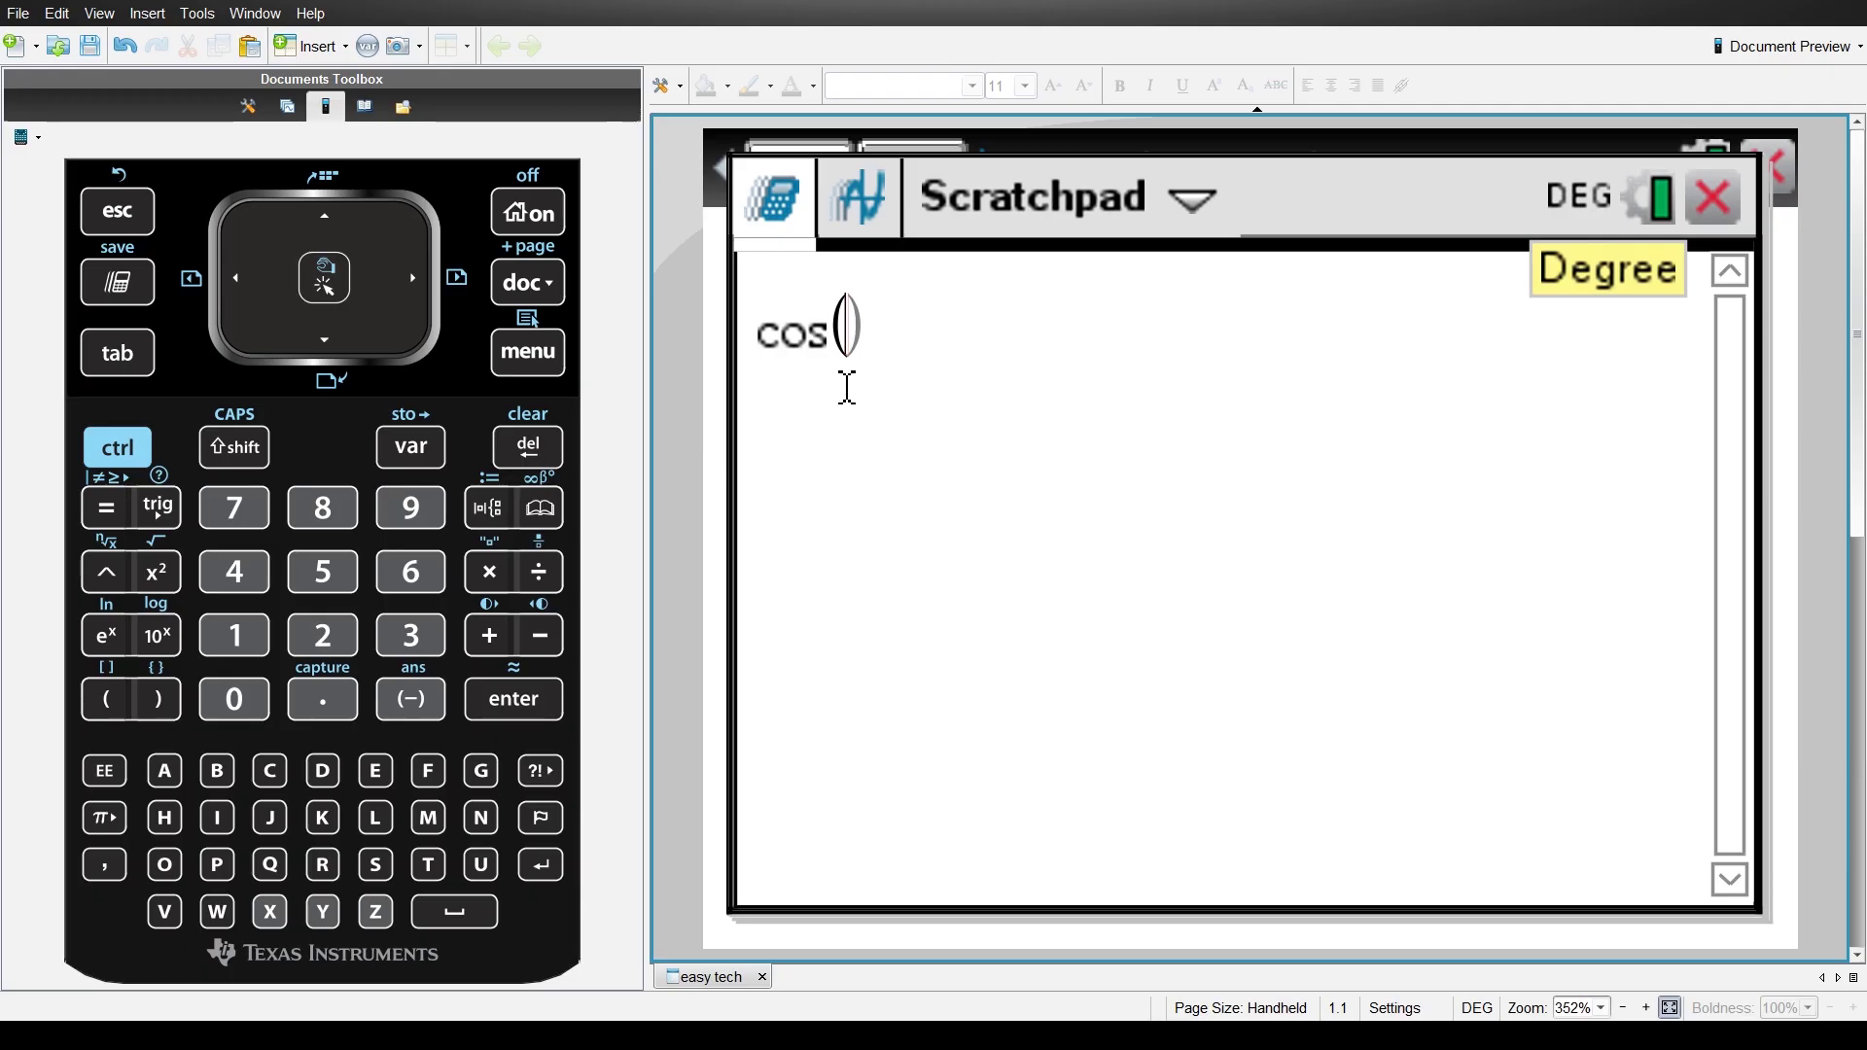
{"action": "type", "text": "90"}
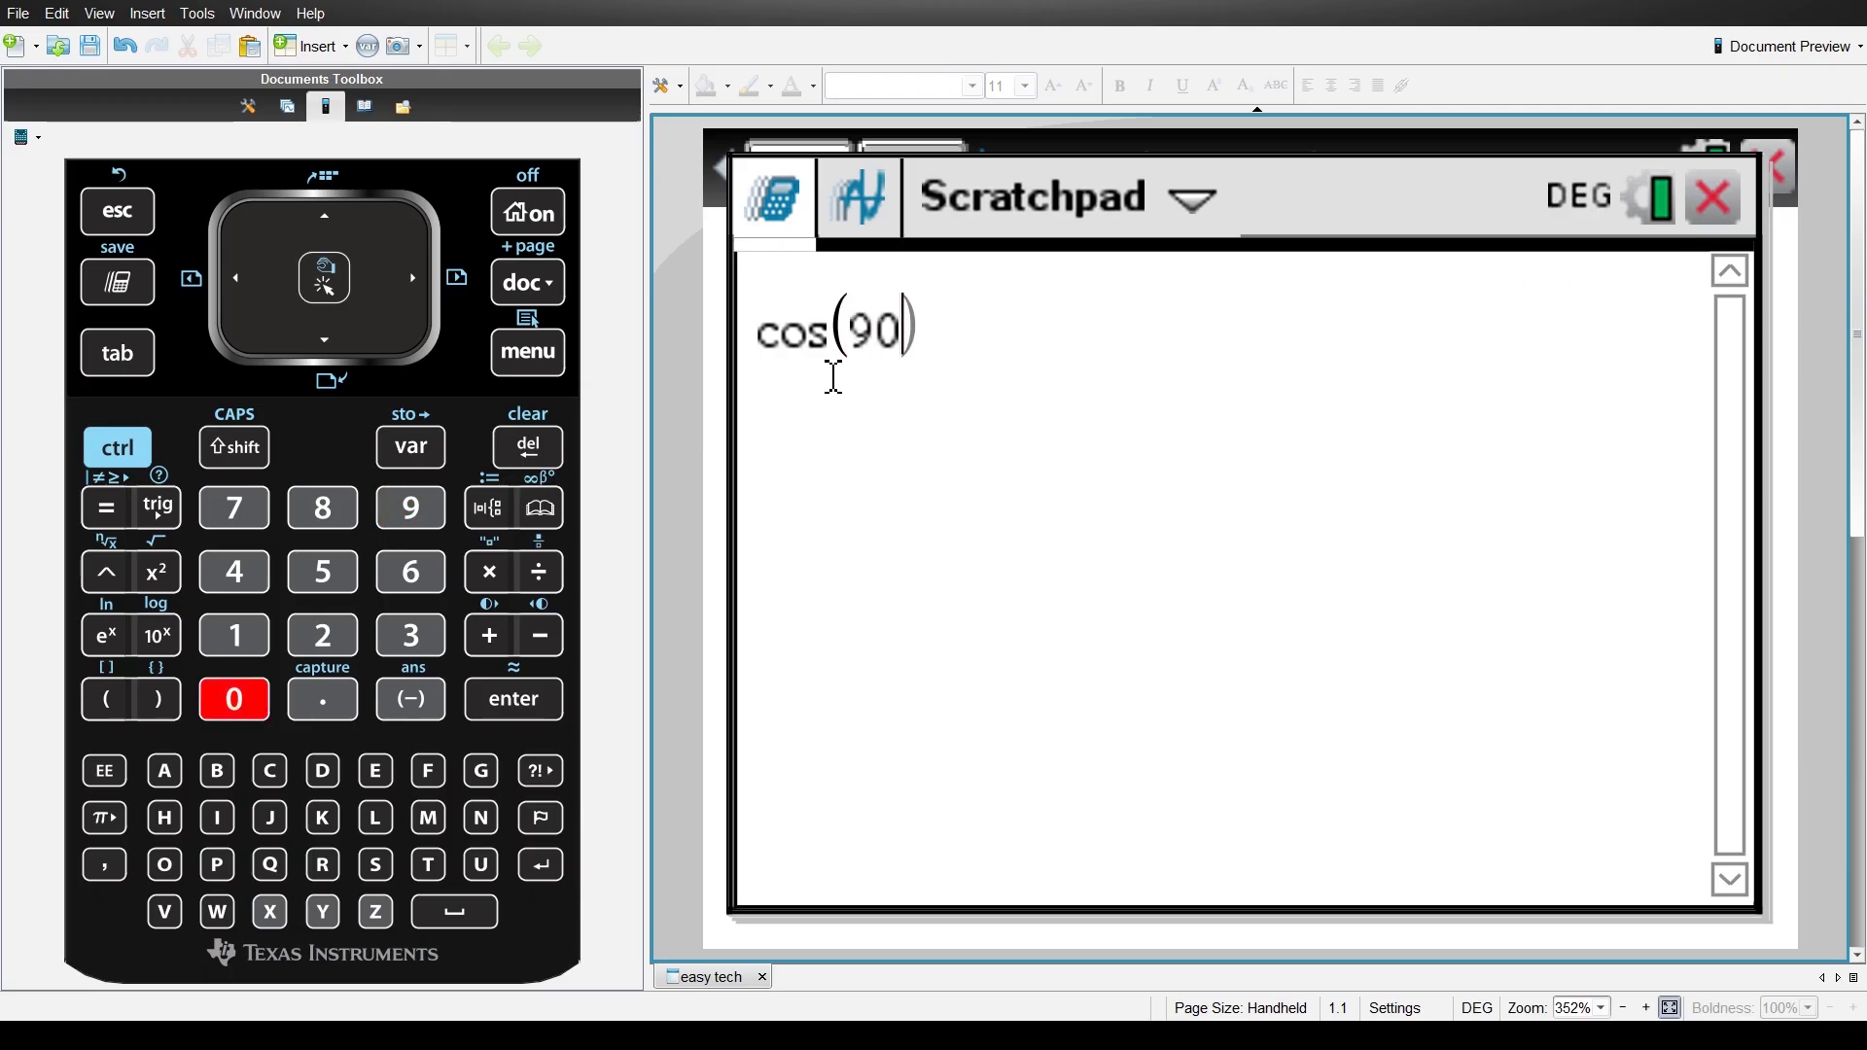
{"action": "key", "text": "Return"}
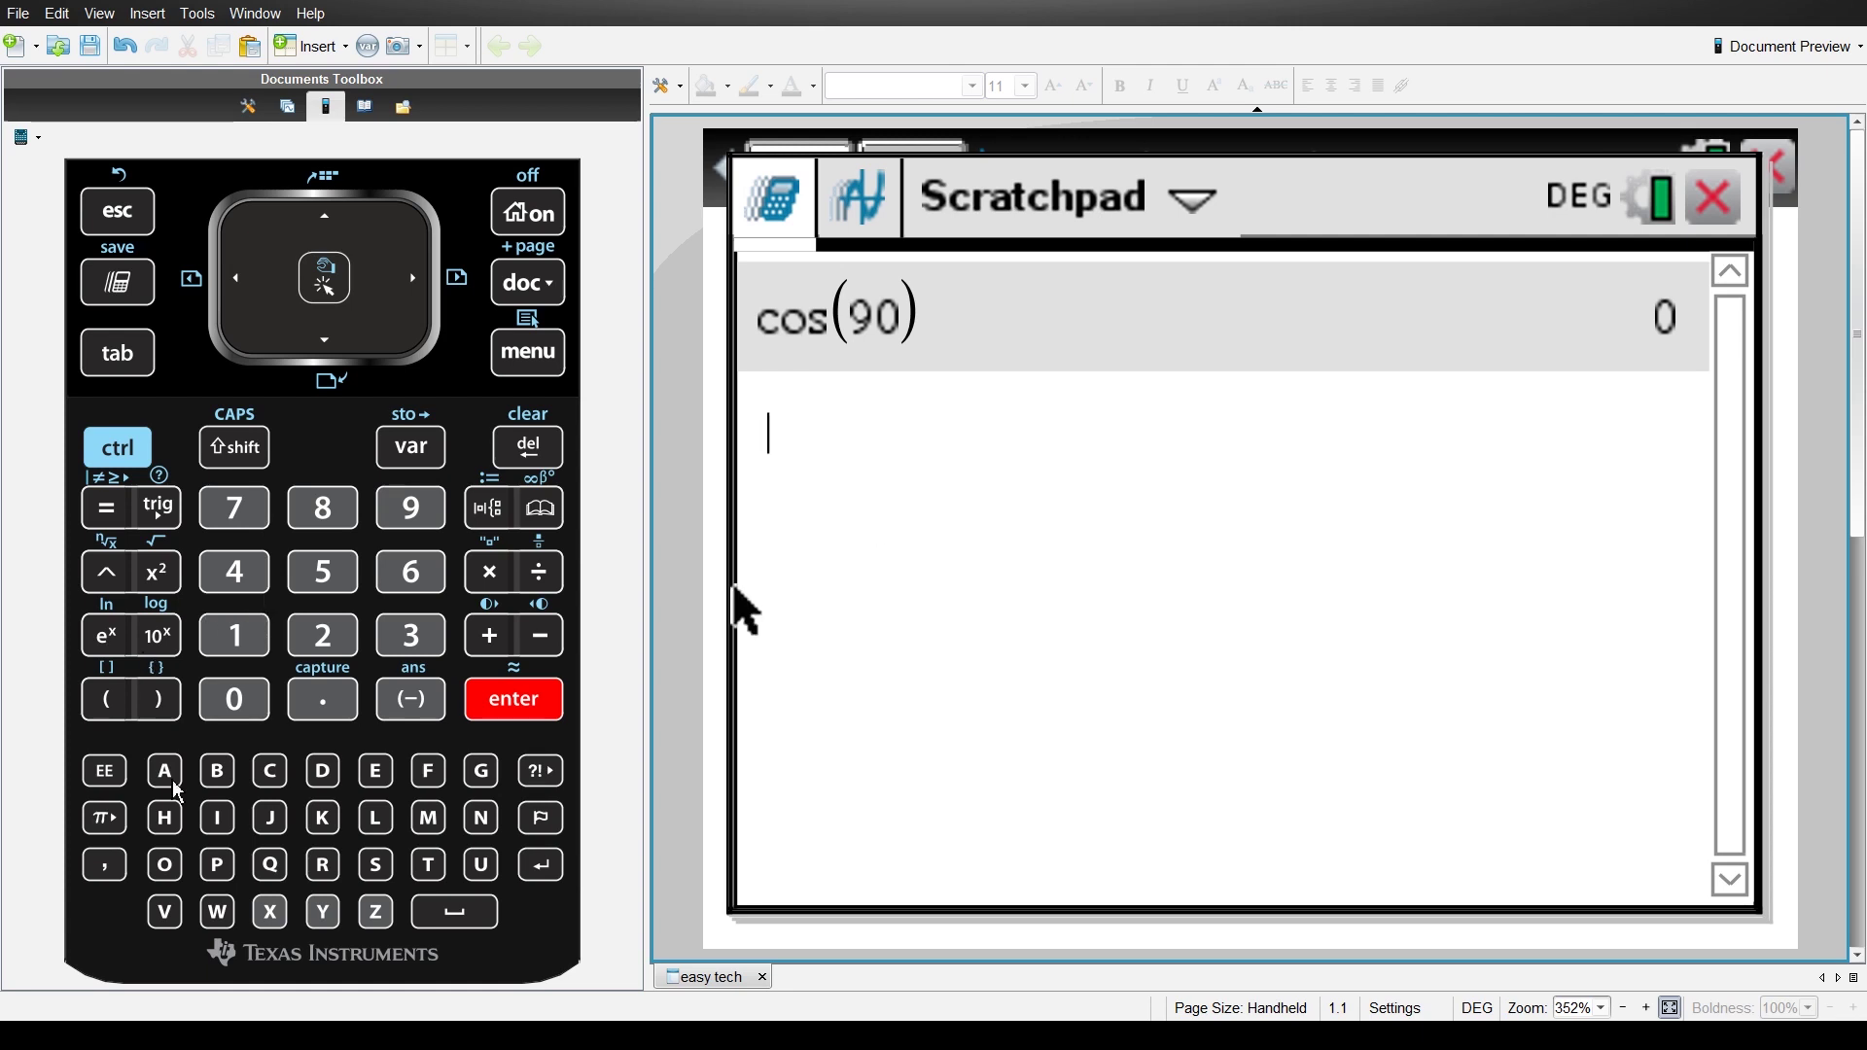
{"action": "left_click", "coordinate": [105, 815]}
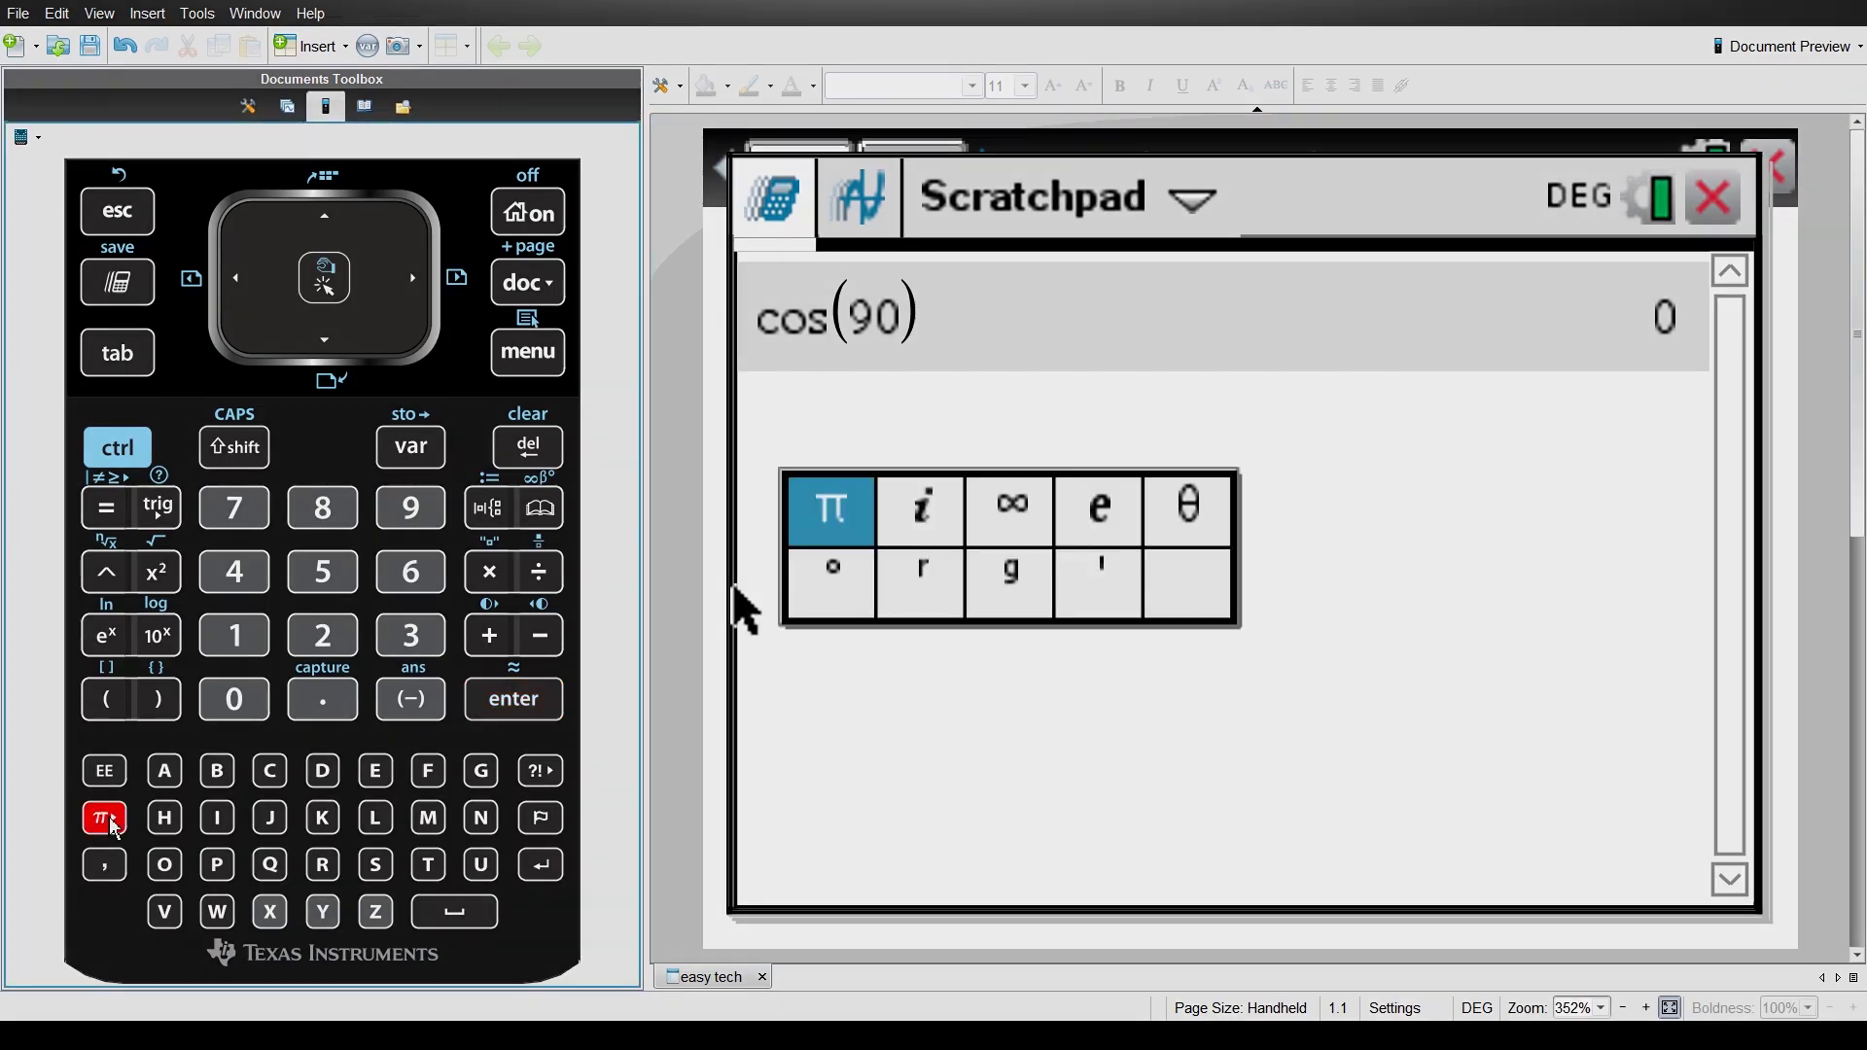
- Evaluate π exactly, then as its decimal approximation 3.141593
{"action": "left_click", "coordinate": [852, 506]}
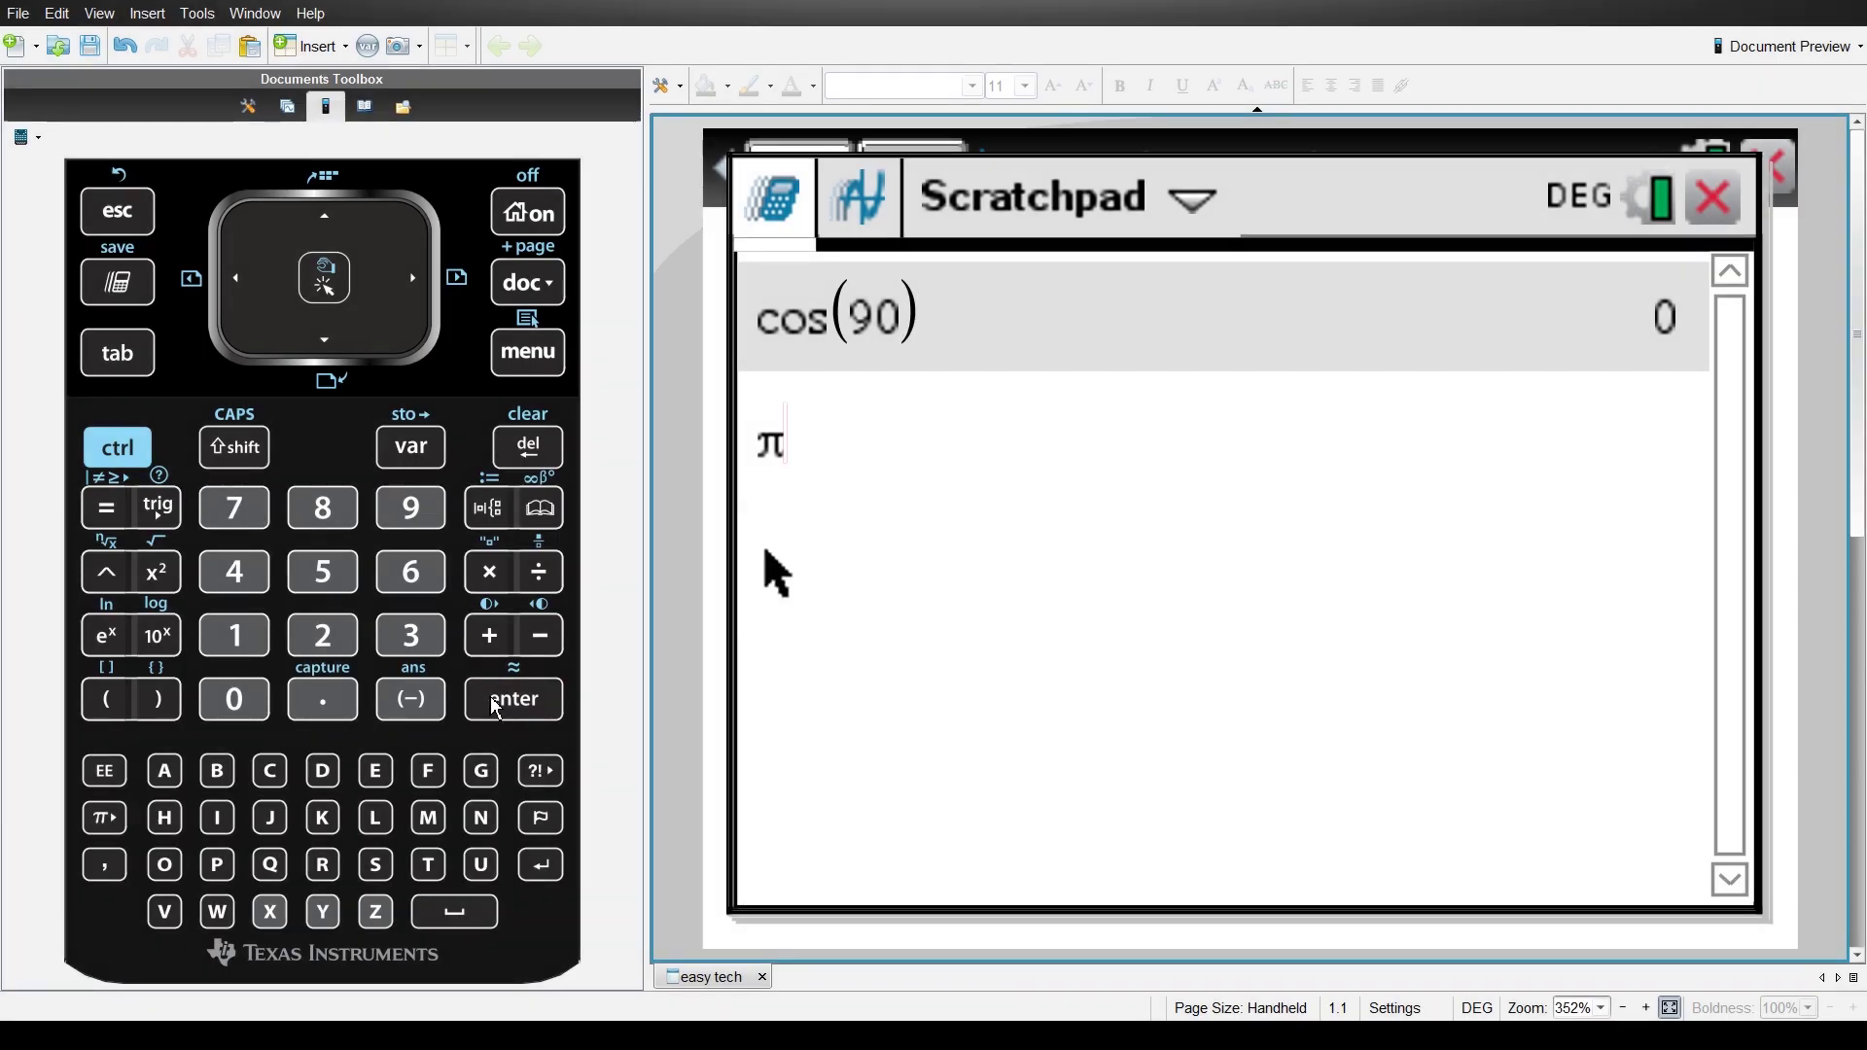
{"action": "left_click", "coordinate": [497, 708]}
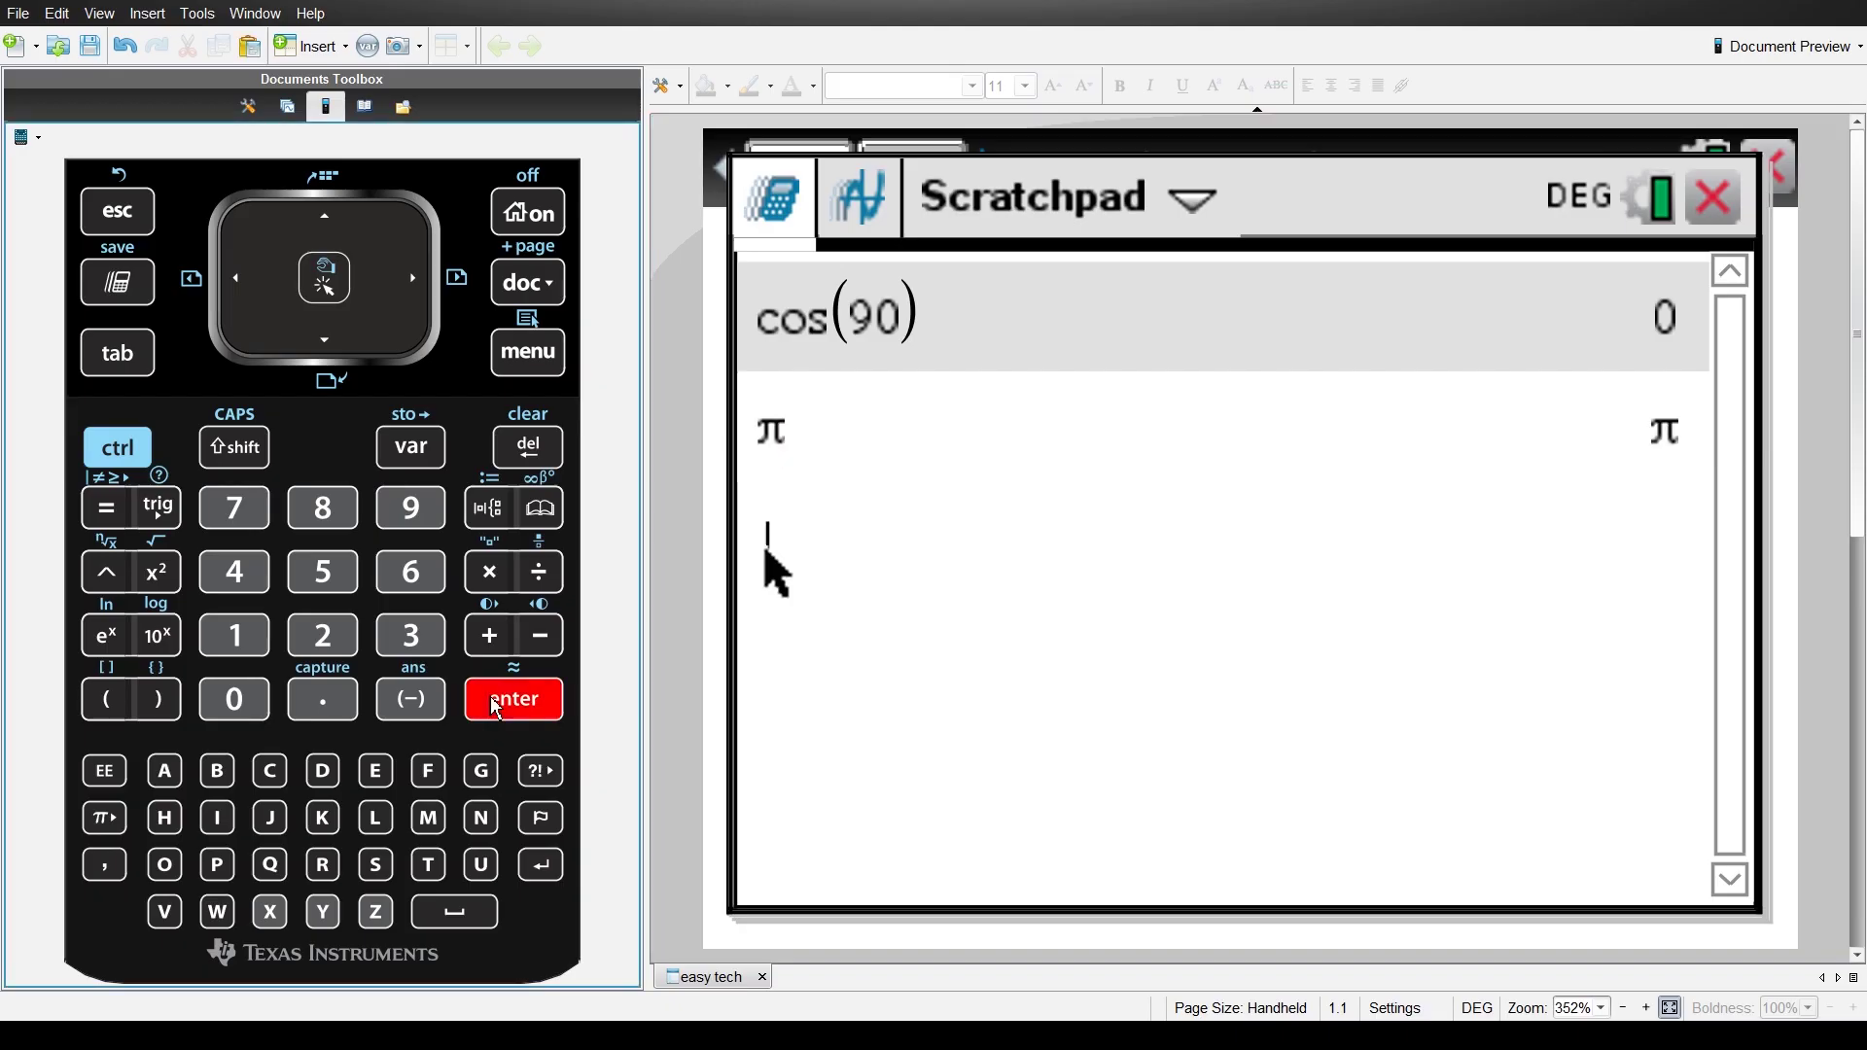
{"action": "left_click", "coordinate": [104, 818]}
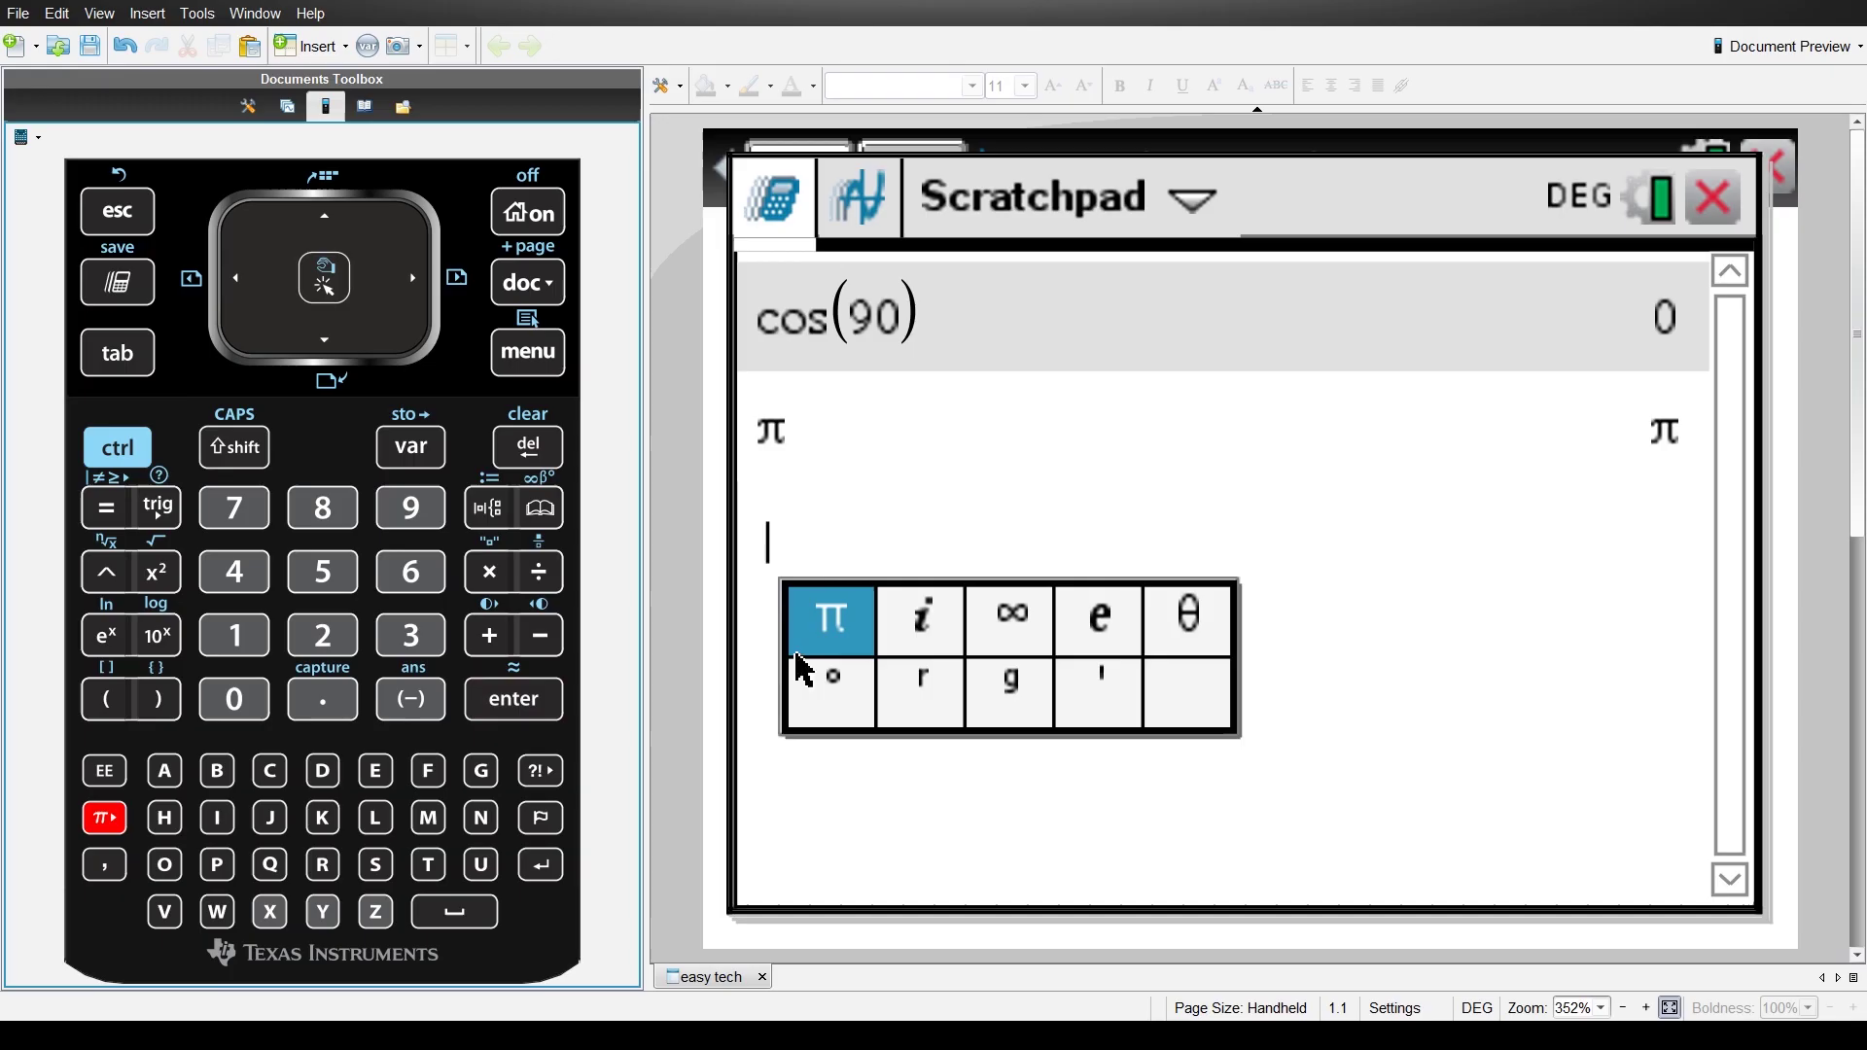
{"action": "left_click", "coordinate": [833, 627]}
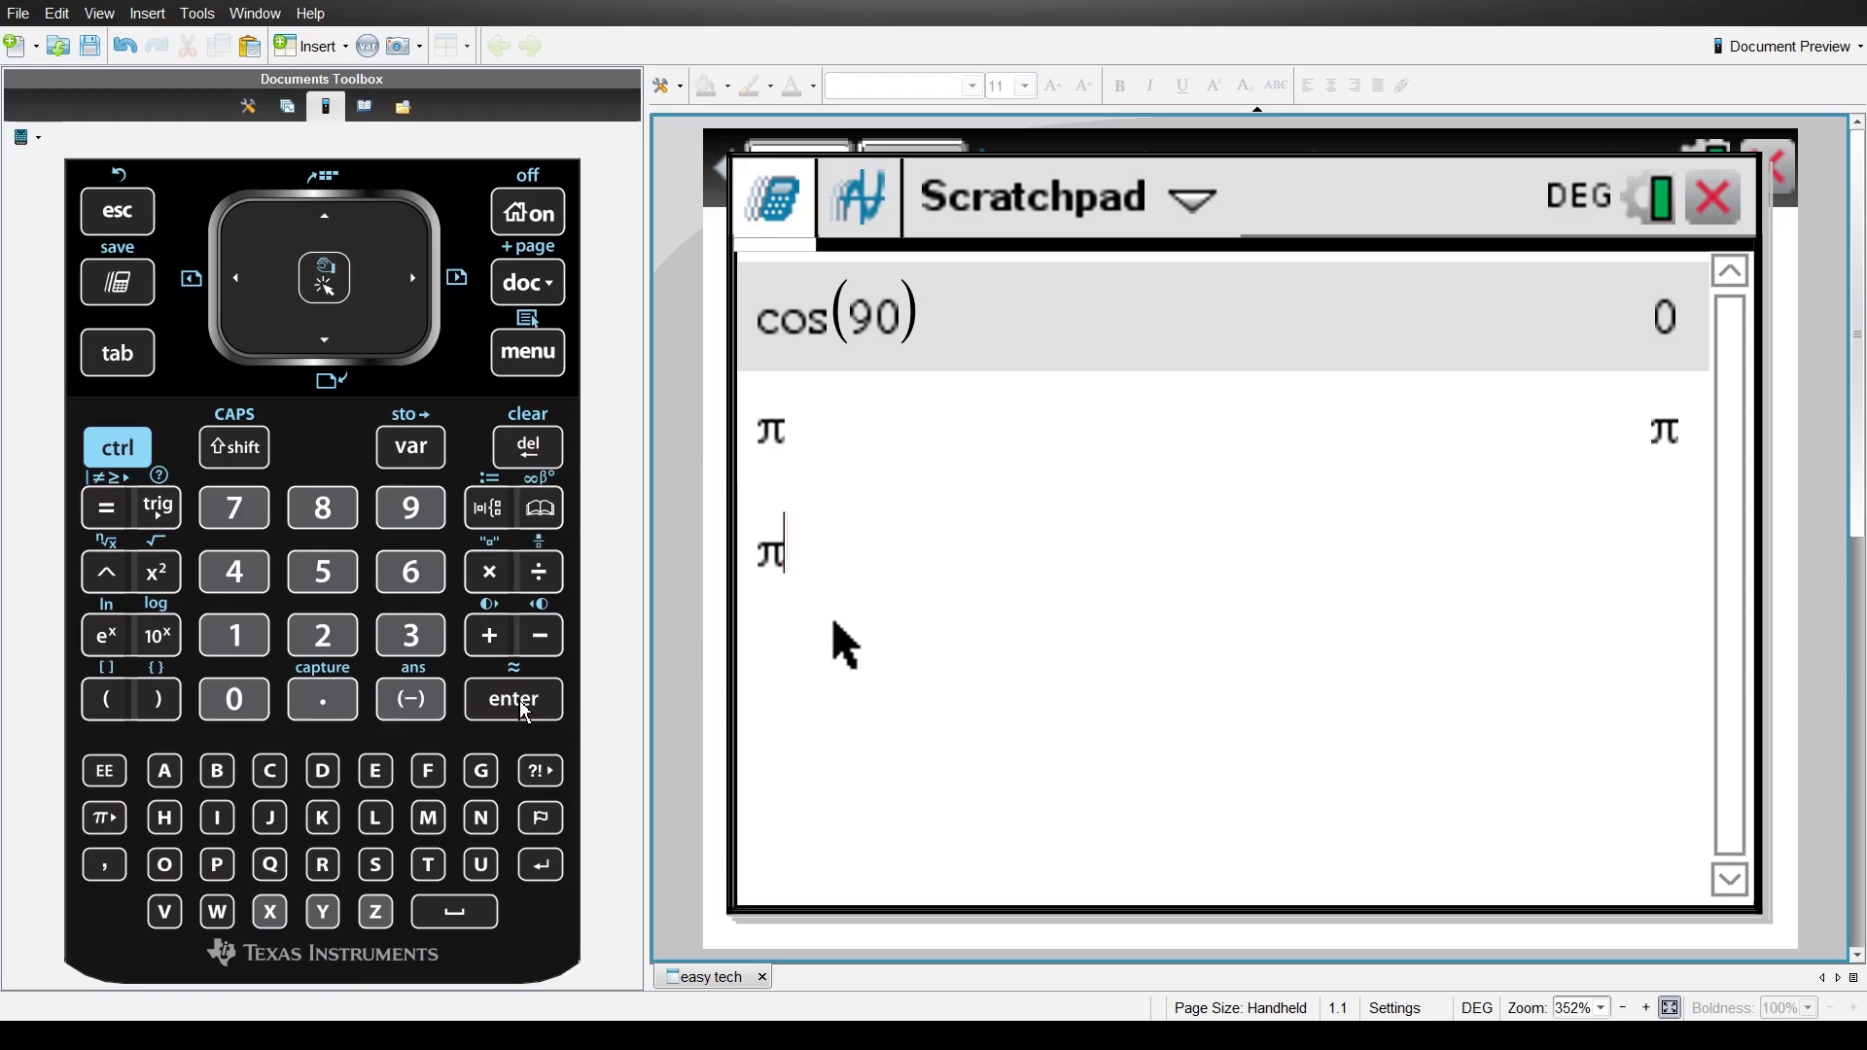
{"action": "left_click", "coordinate": [120, 450]}
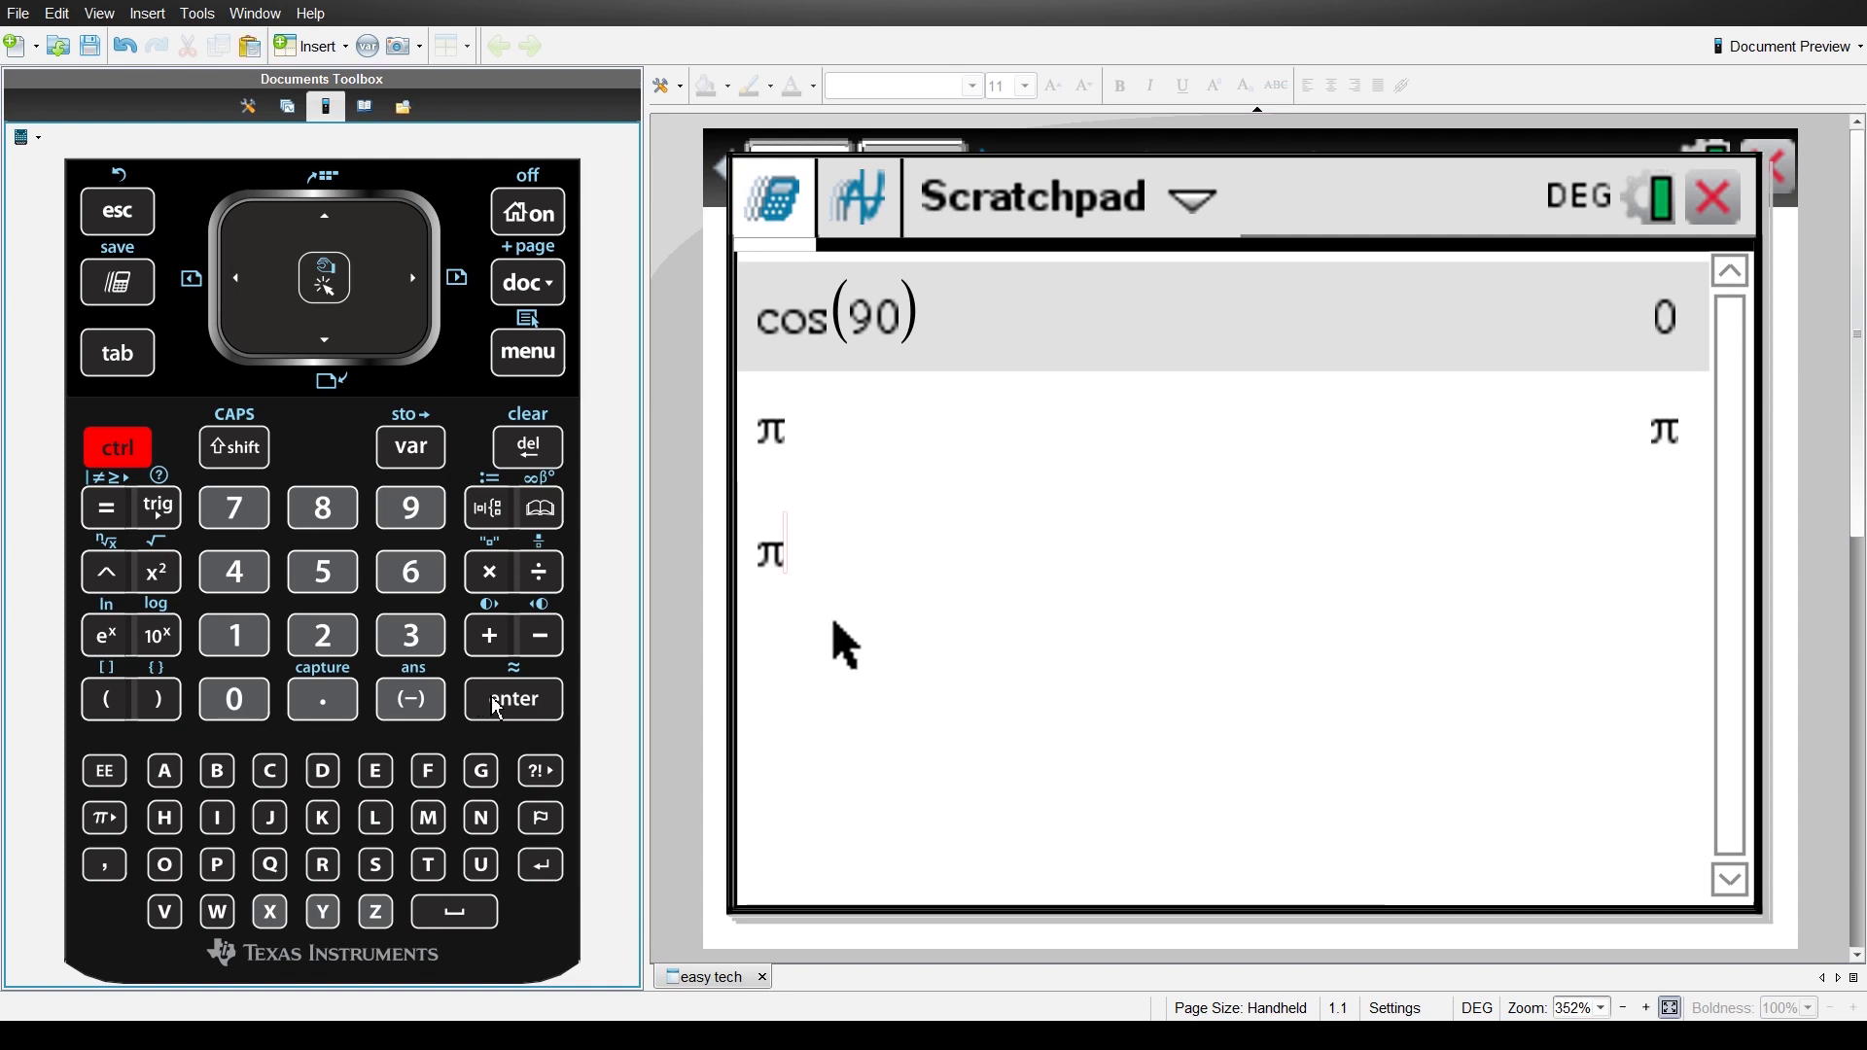
{"action": "left_click", "coordinate": [498, 710]}
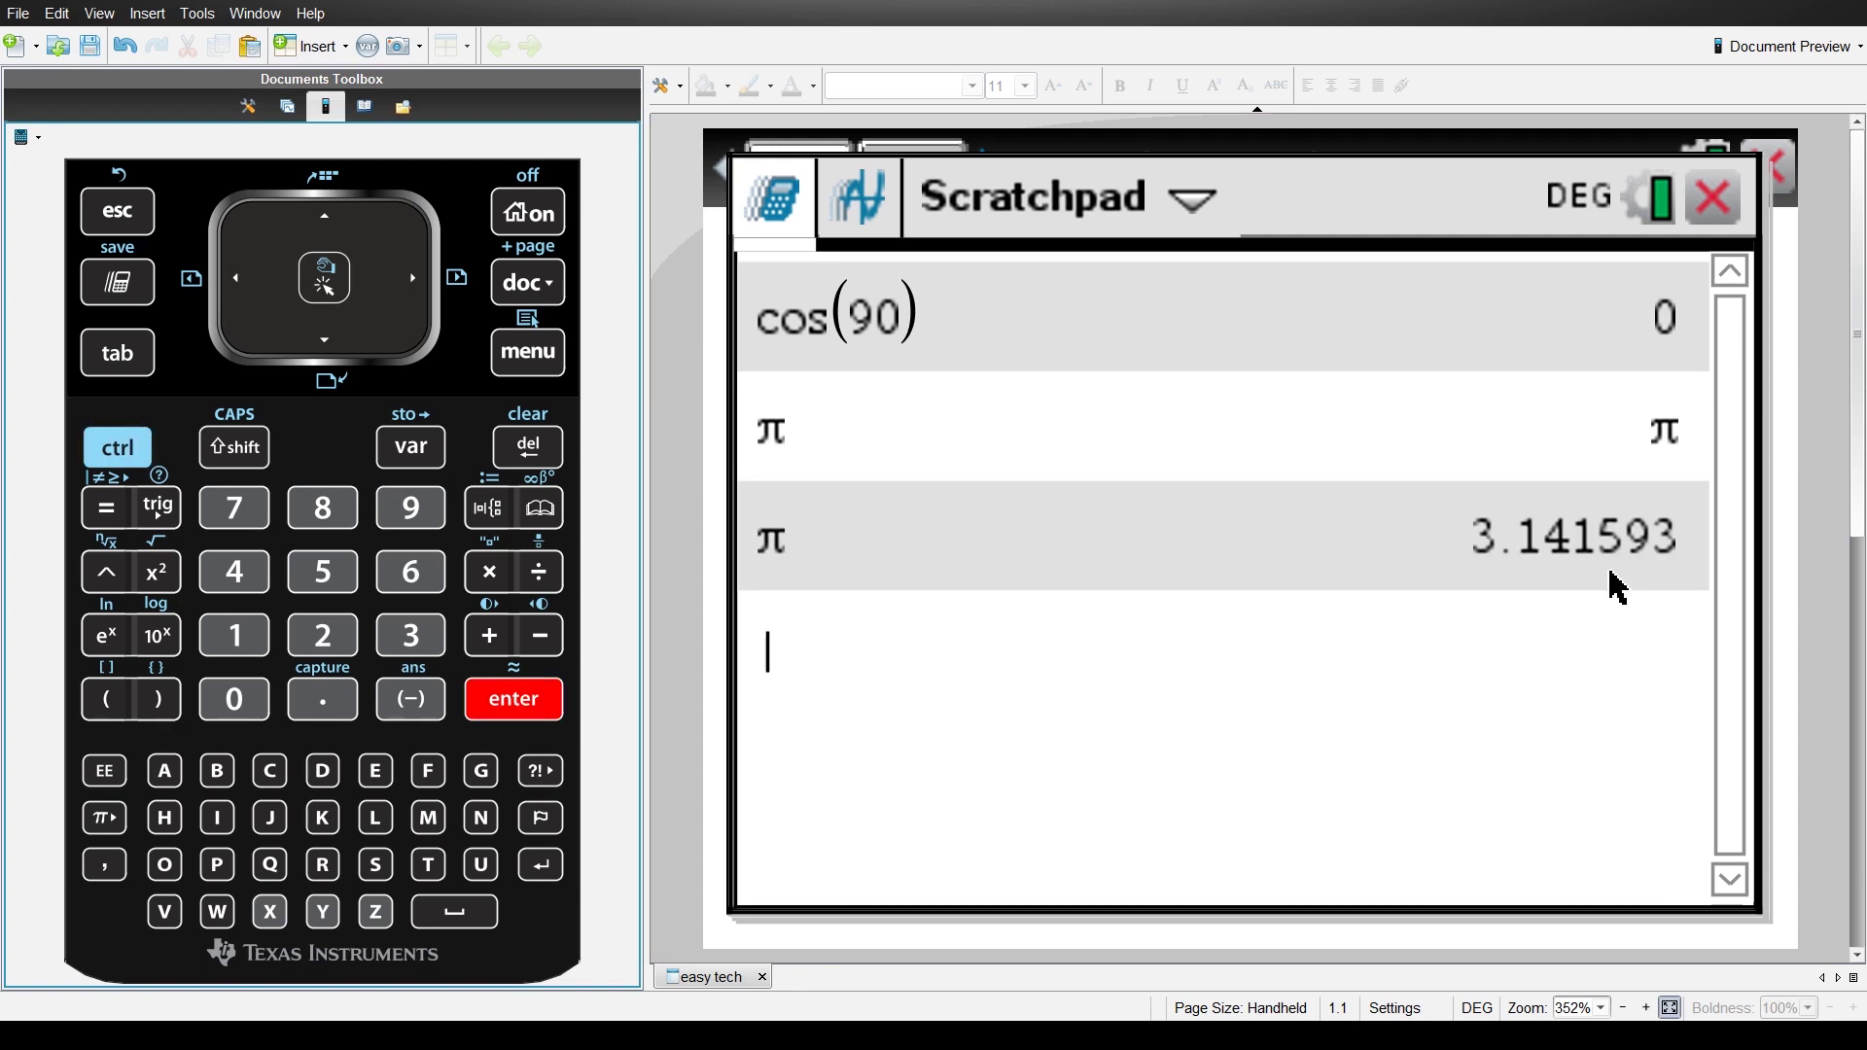
- Recall the previous answer with Ans, showing 3.1415926535898
{"action": "left_click", "coordinate": [146, 453]}
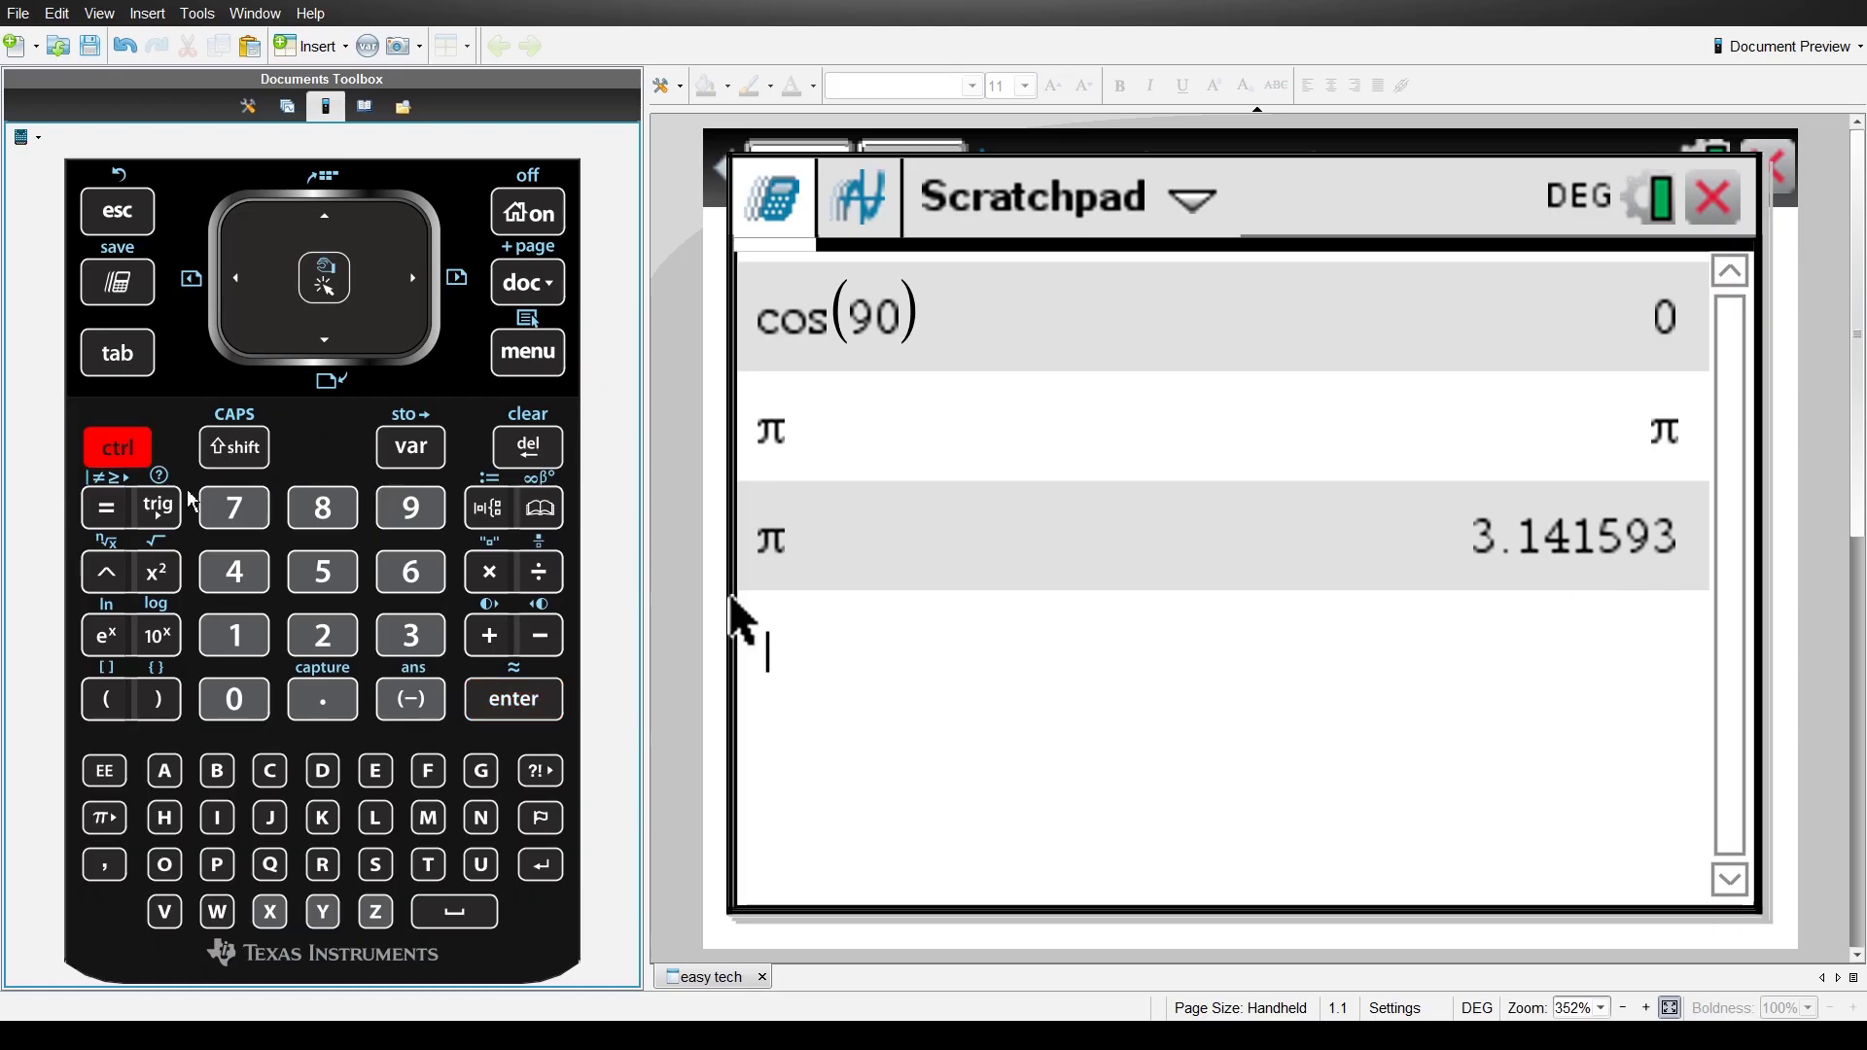
{"action": "left_click", "coordinate": [416, 700]}
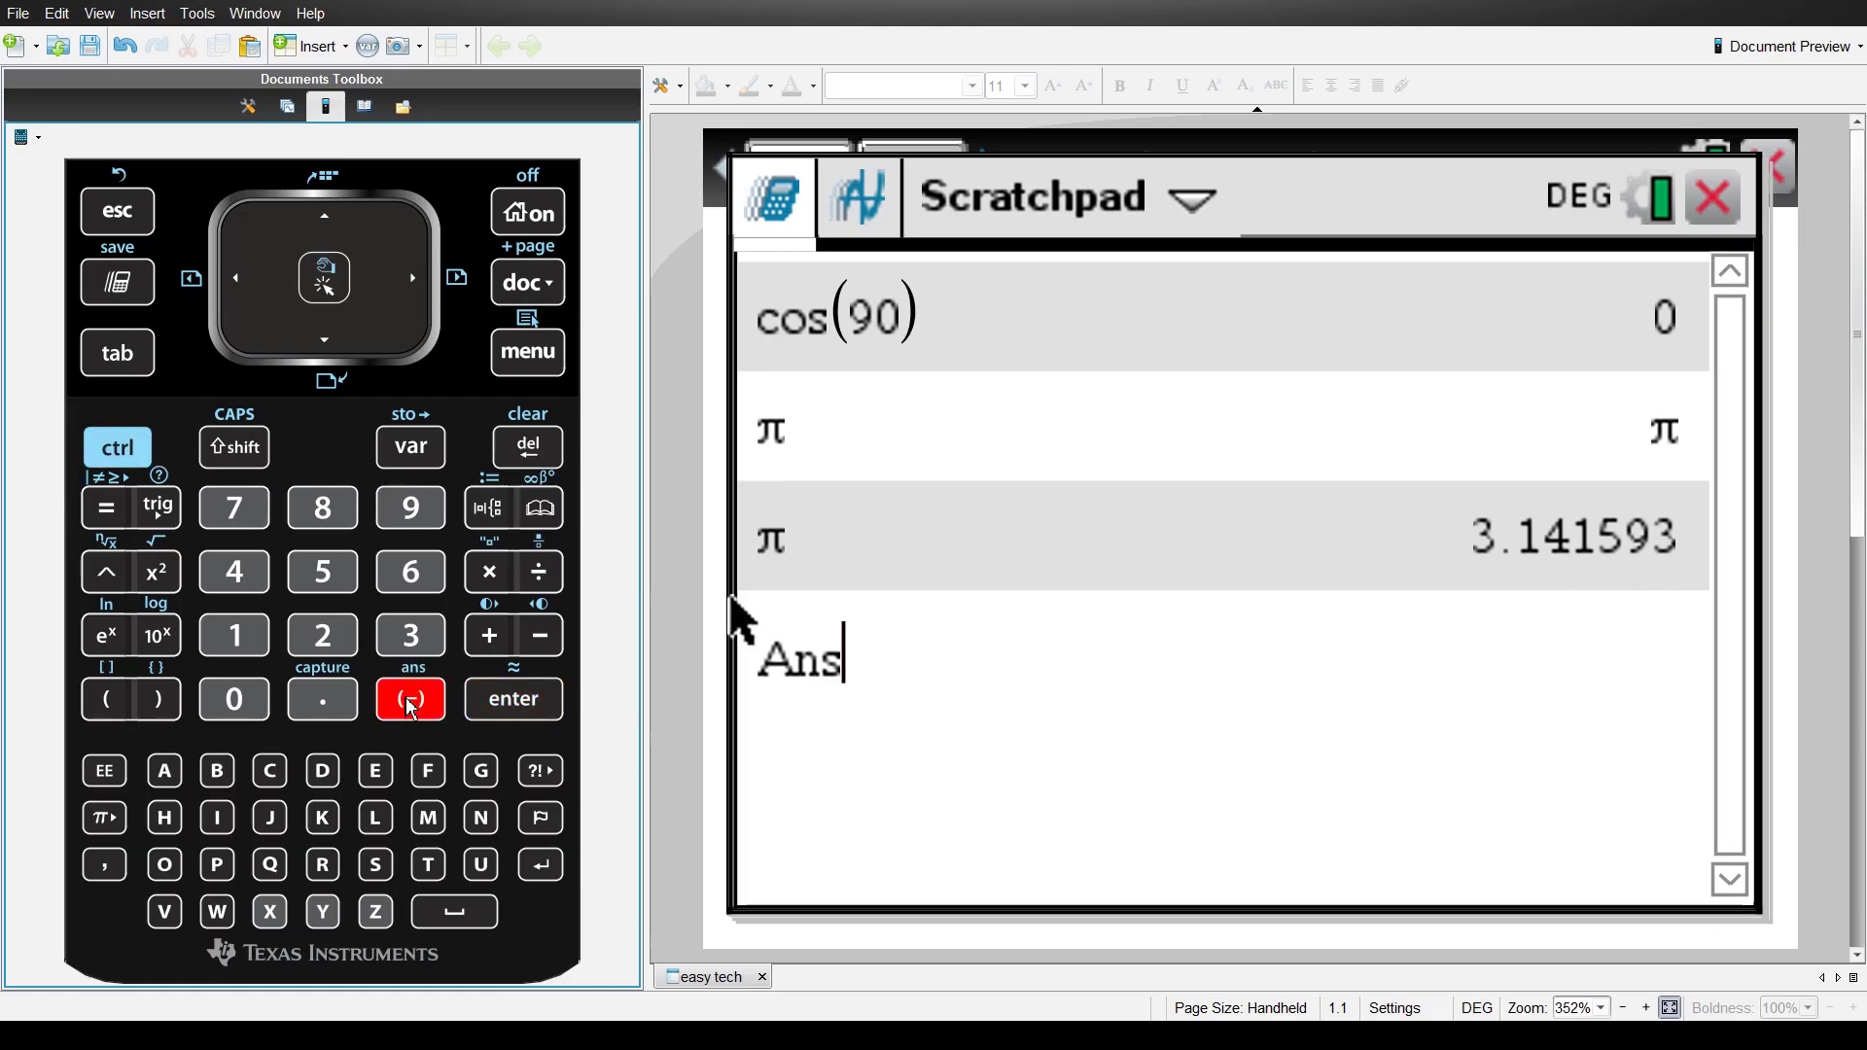
{"action": "left_click", "coordinate": [503, 708]}
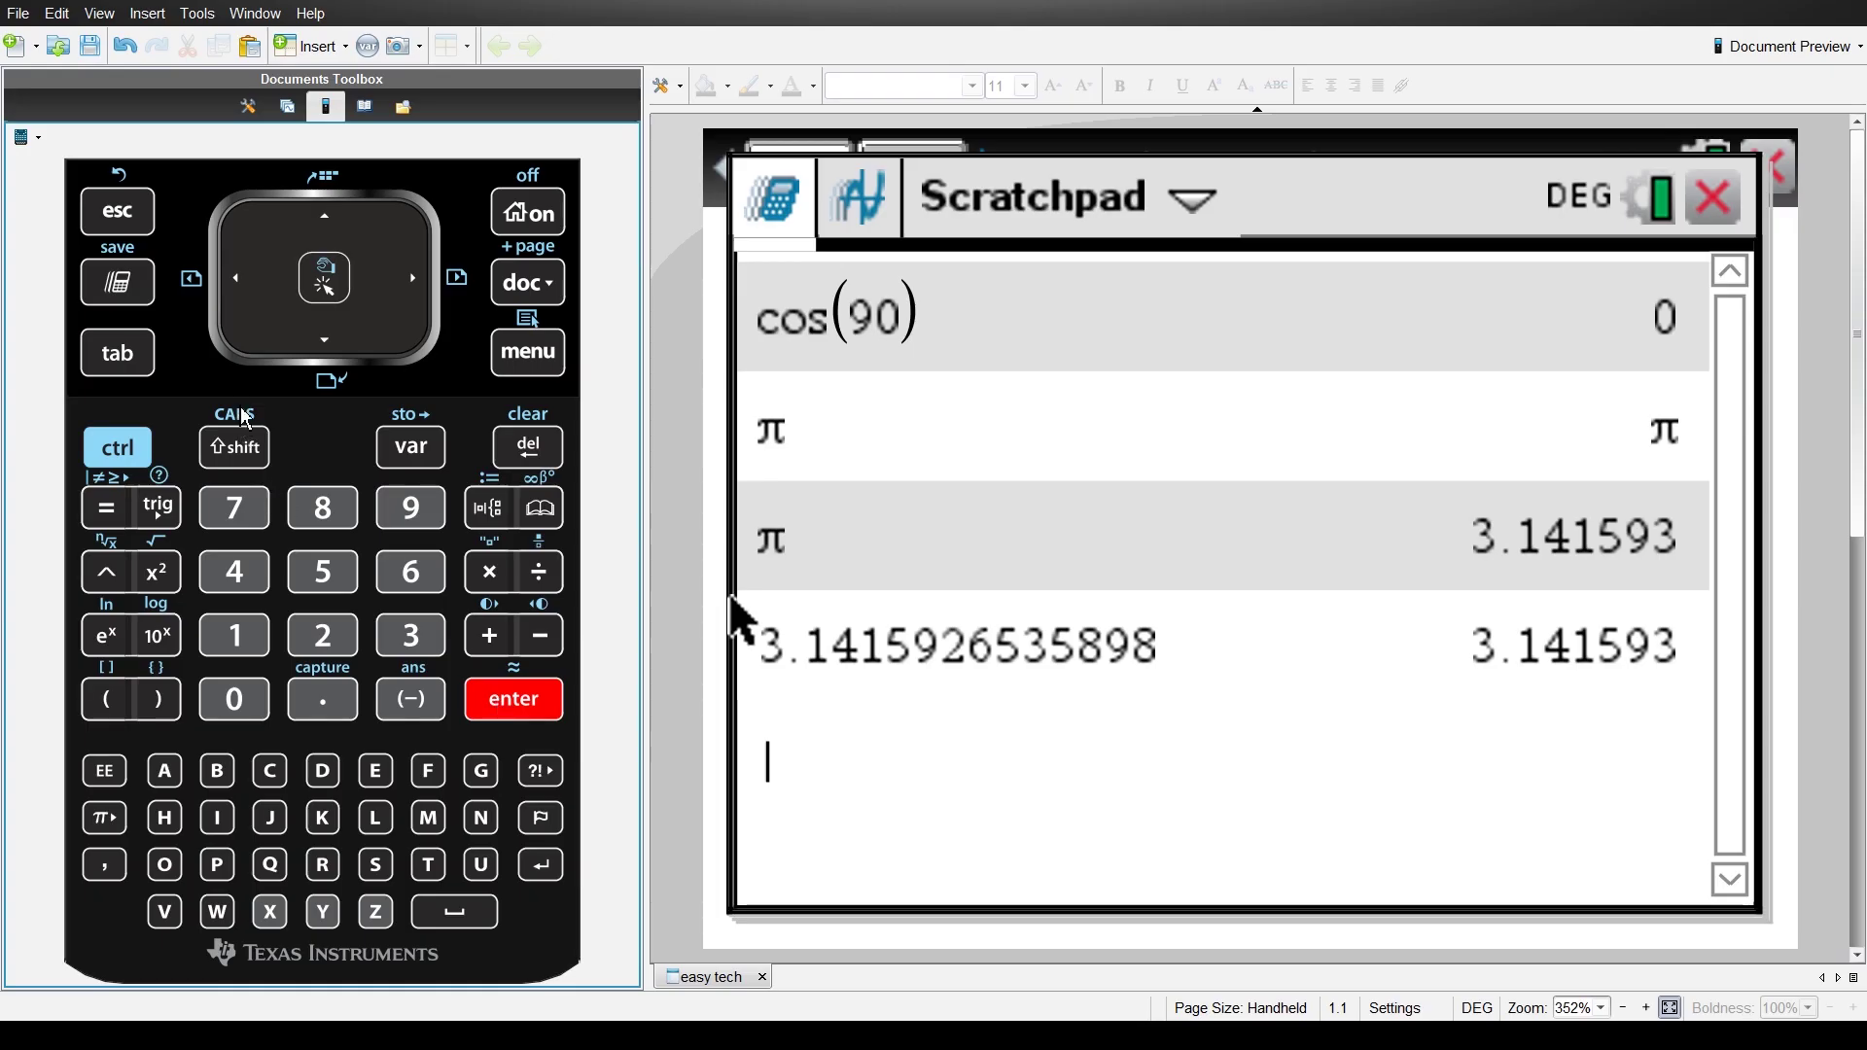
- Multiply the previous answer 3.1415926535898 by 3 to get 9.424778, then start a new line with Ans
{"action": "left_click", "coordinate": [136, 452]}
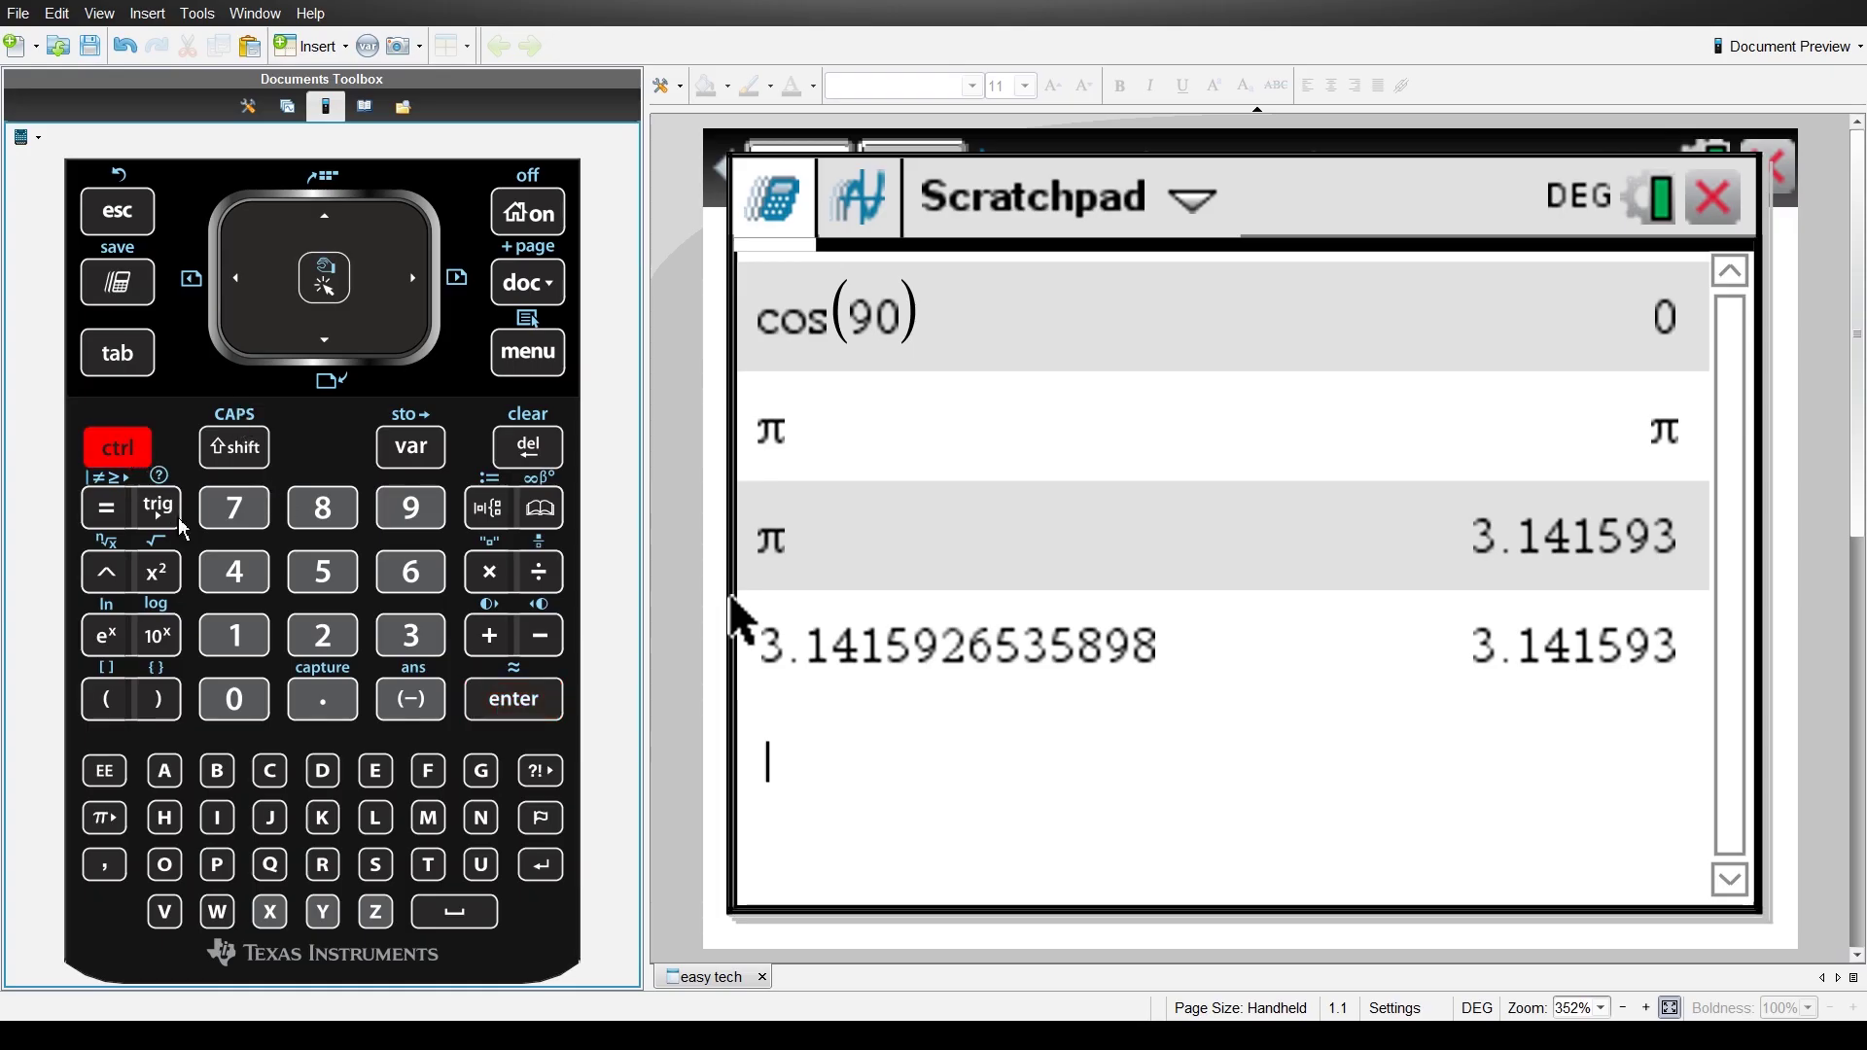
{"action": "left_click", "coordinate": [424, 705]}
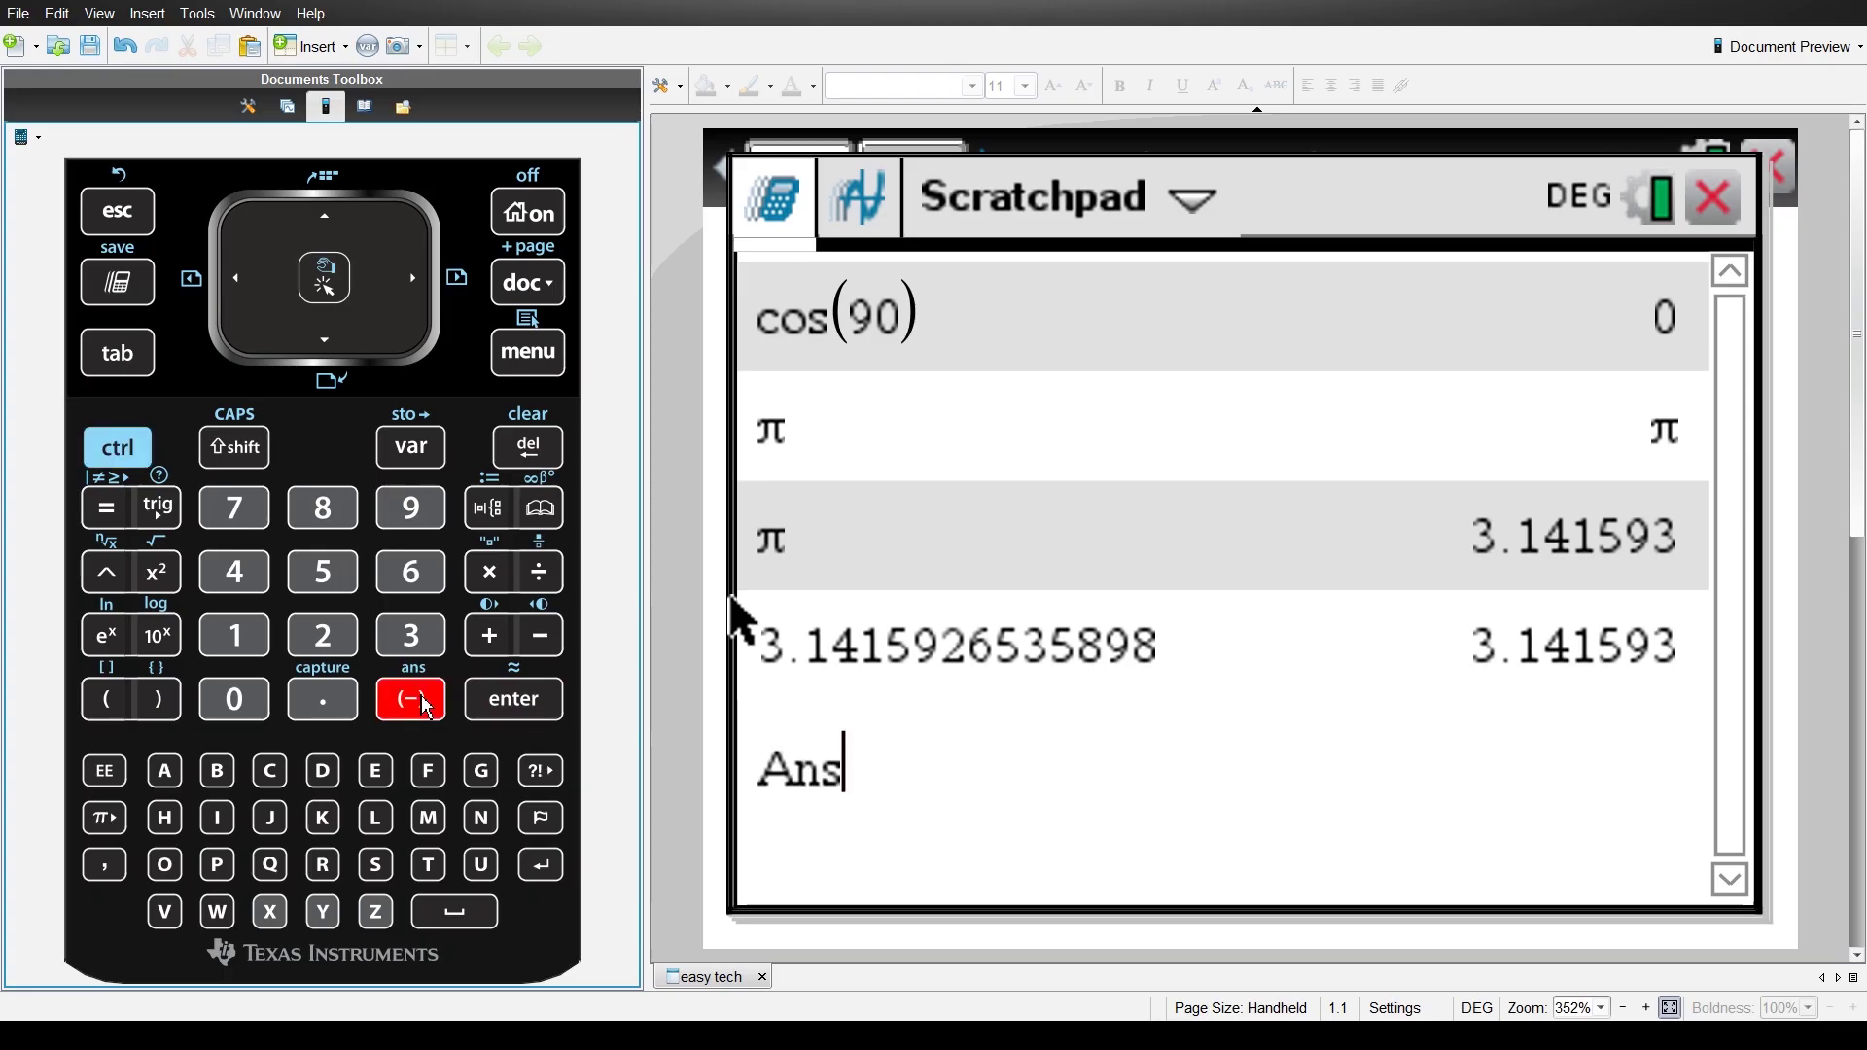
{"action": "left_click", "coordinate": [495, 578]}
{"action": "left_click", "coordinate": [440, 646]}
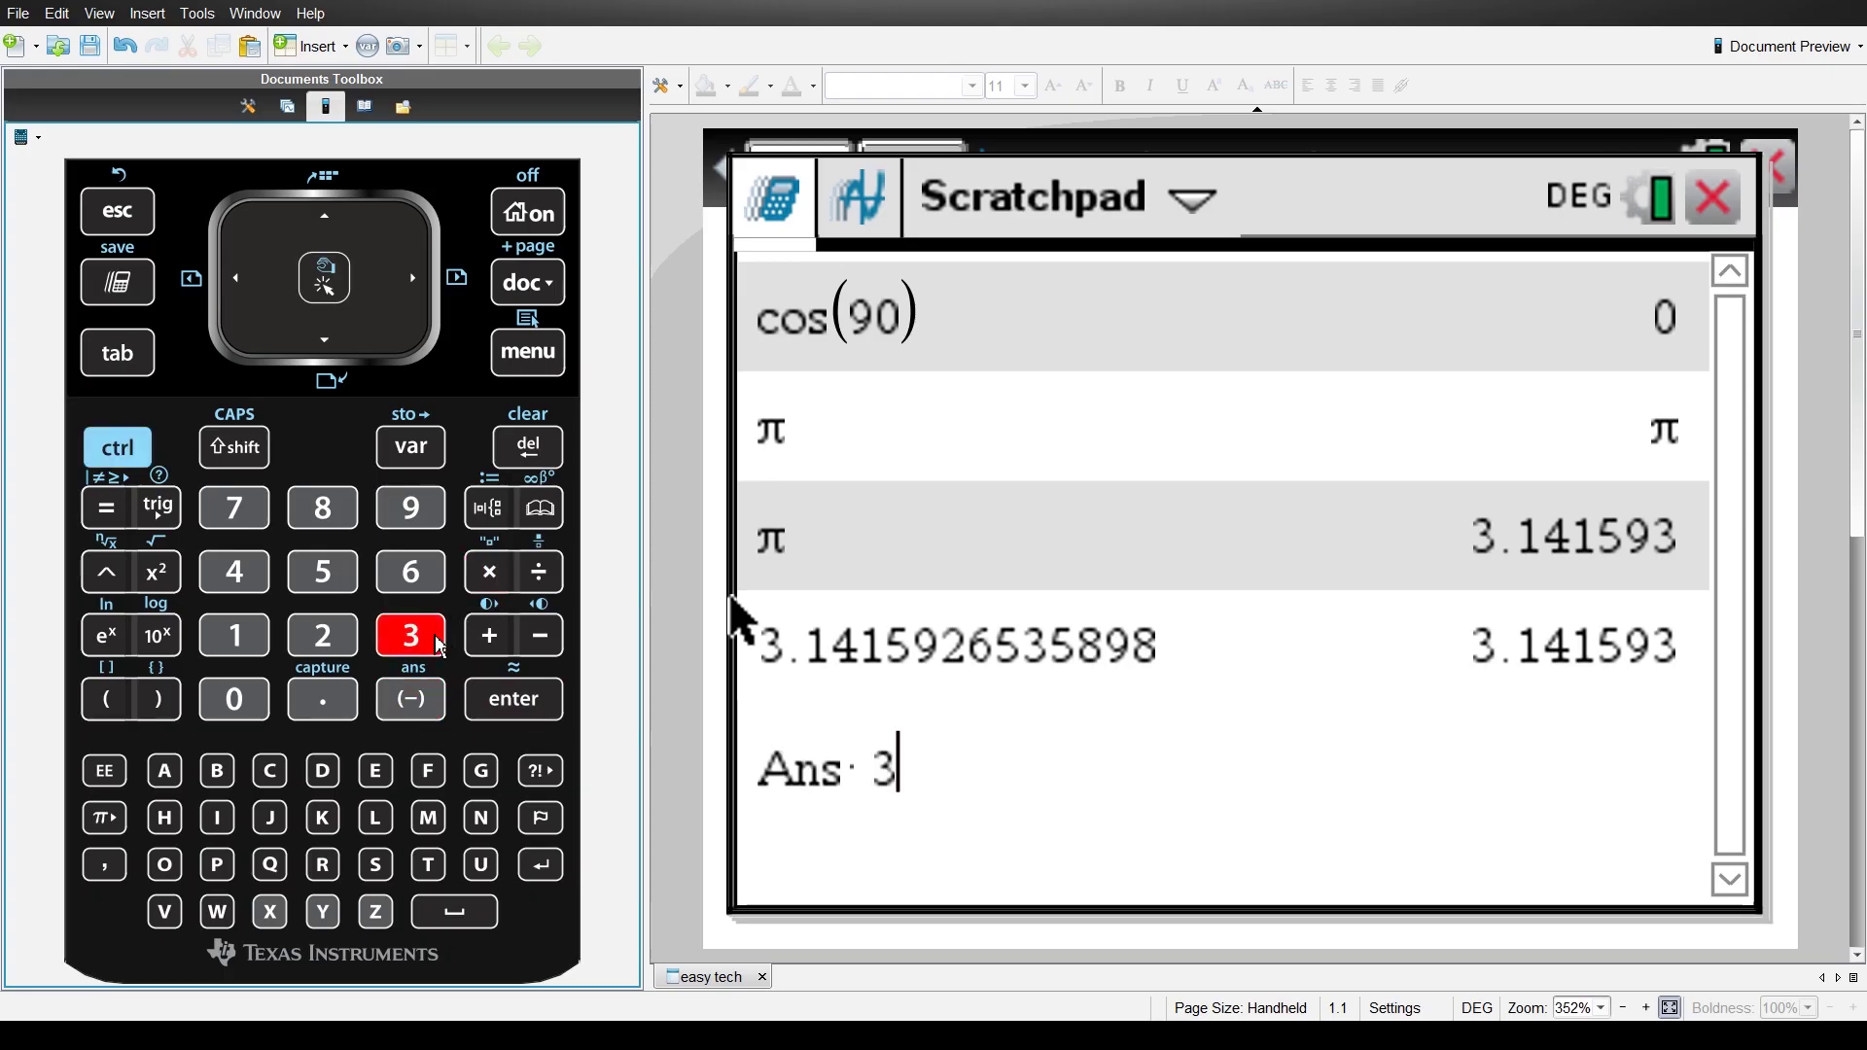
{"action": "left_click", "coordinate": [495, 709]}
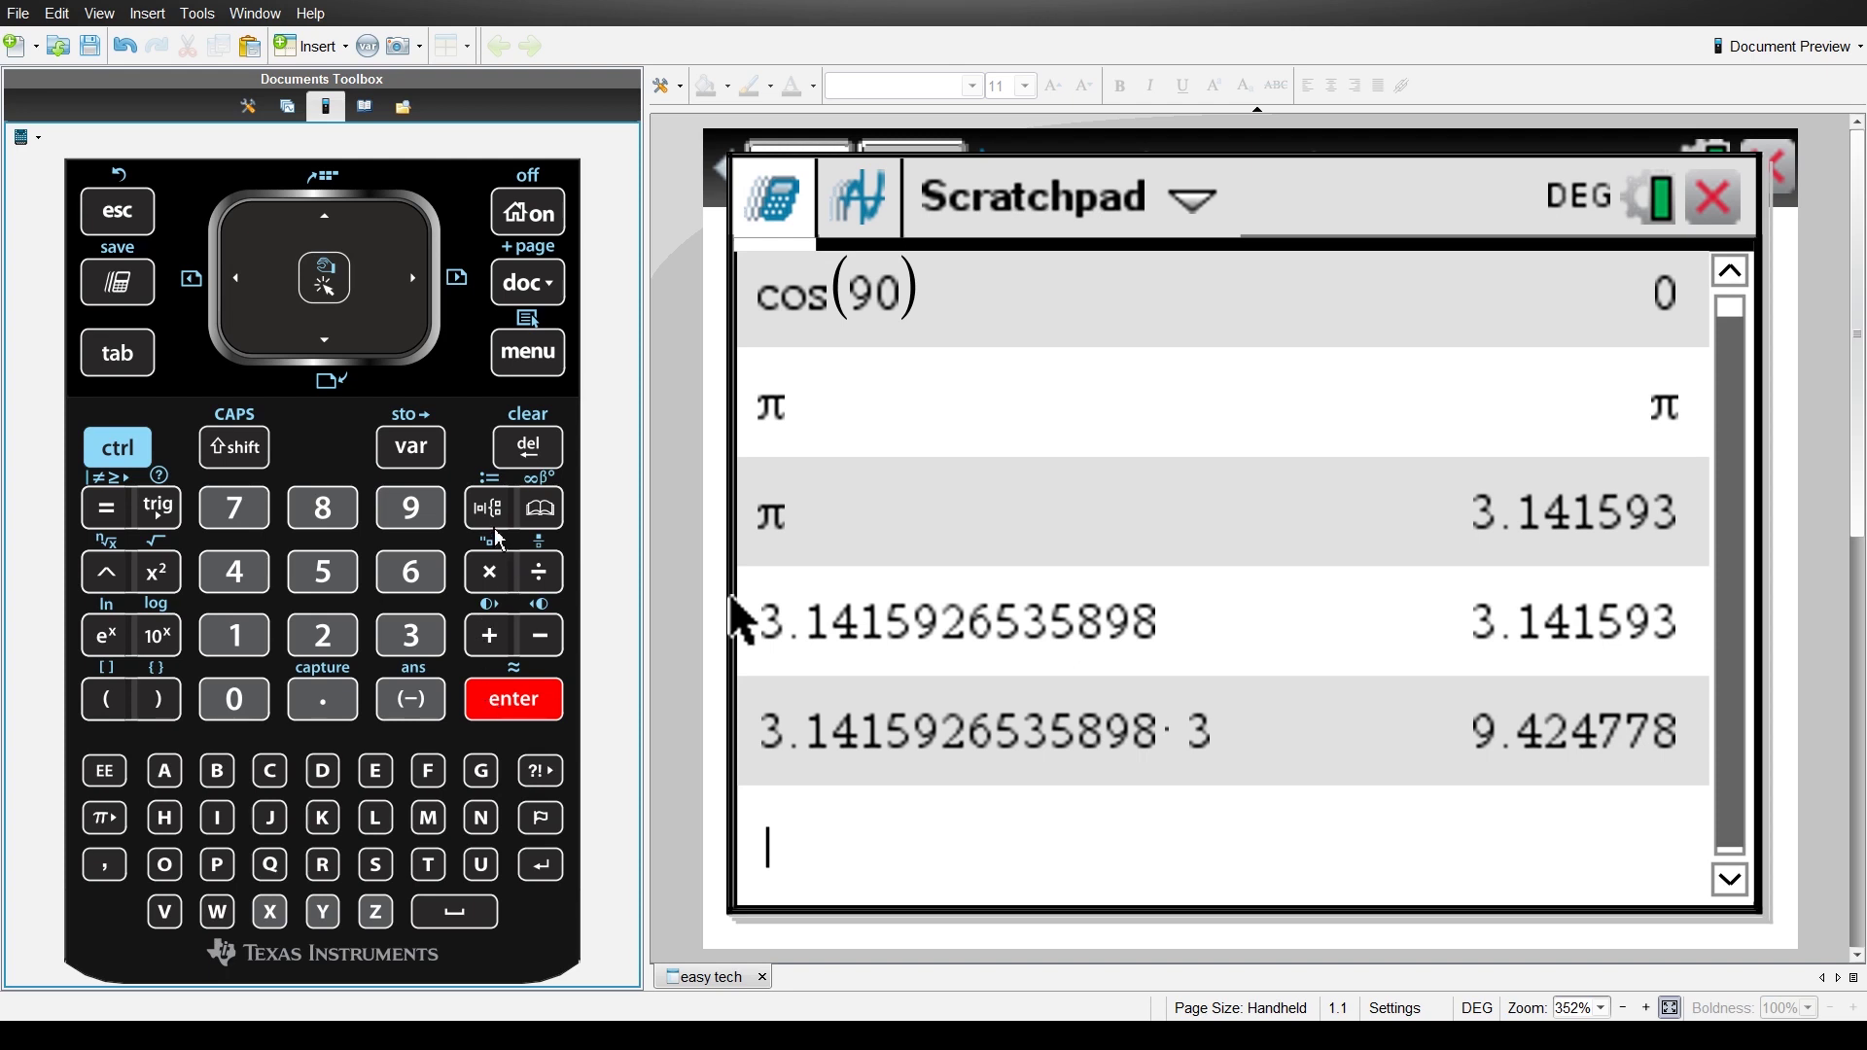
{"action": "left_click", "coordinate": [118, 446]}
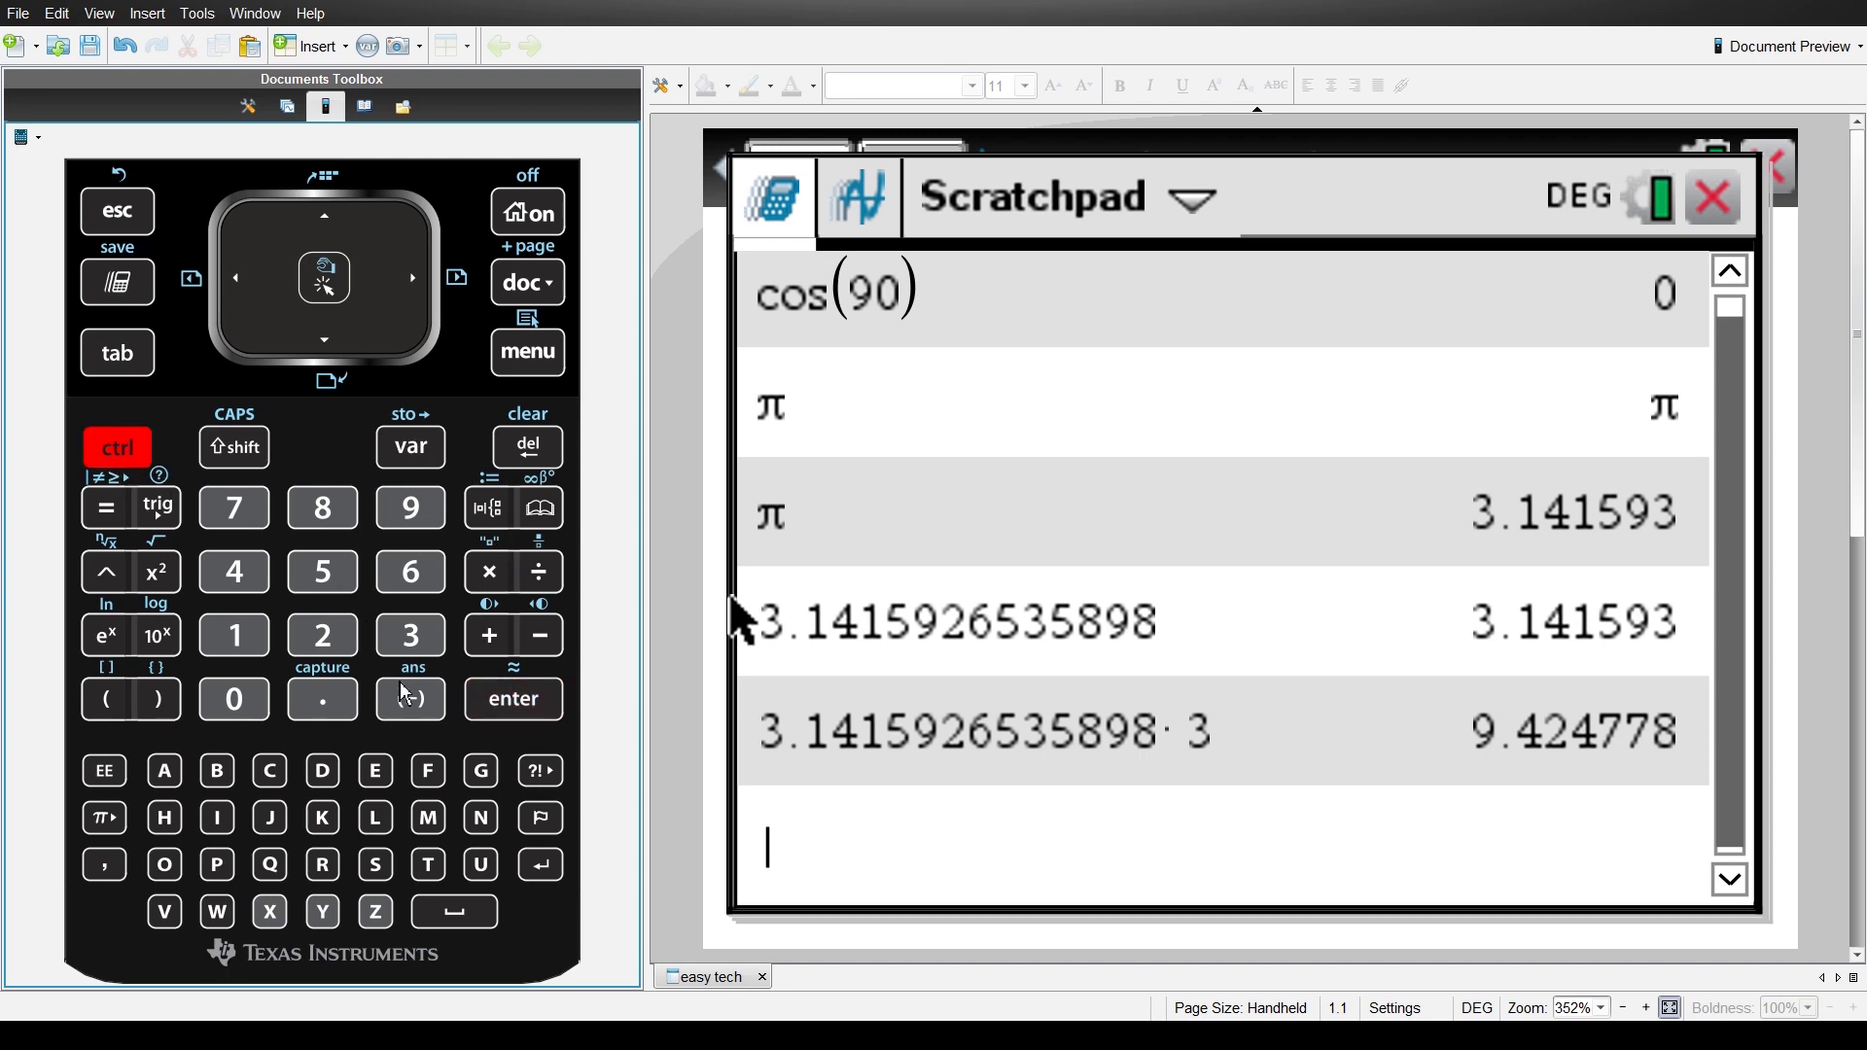
{"action": "left_click", "coordinate": [419, 705]}
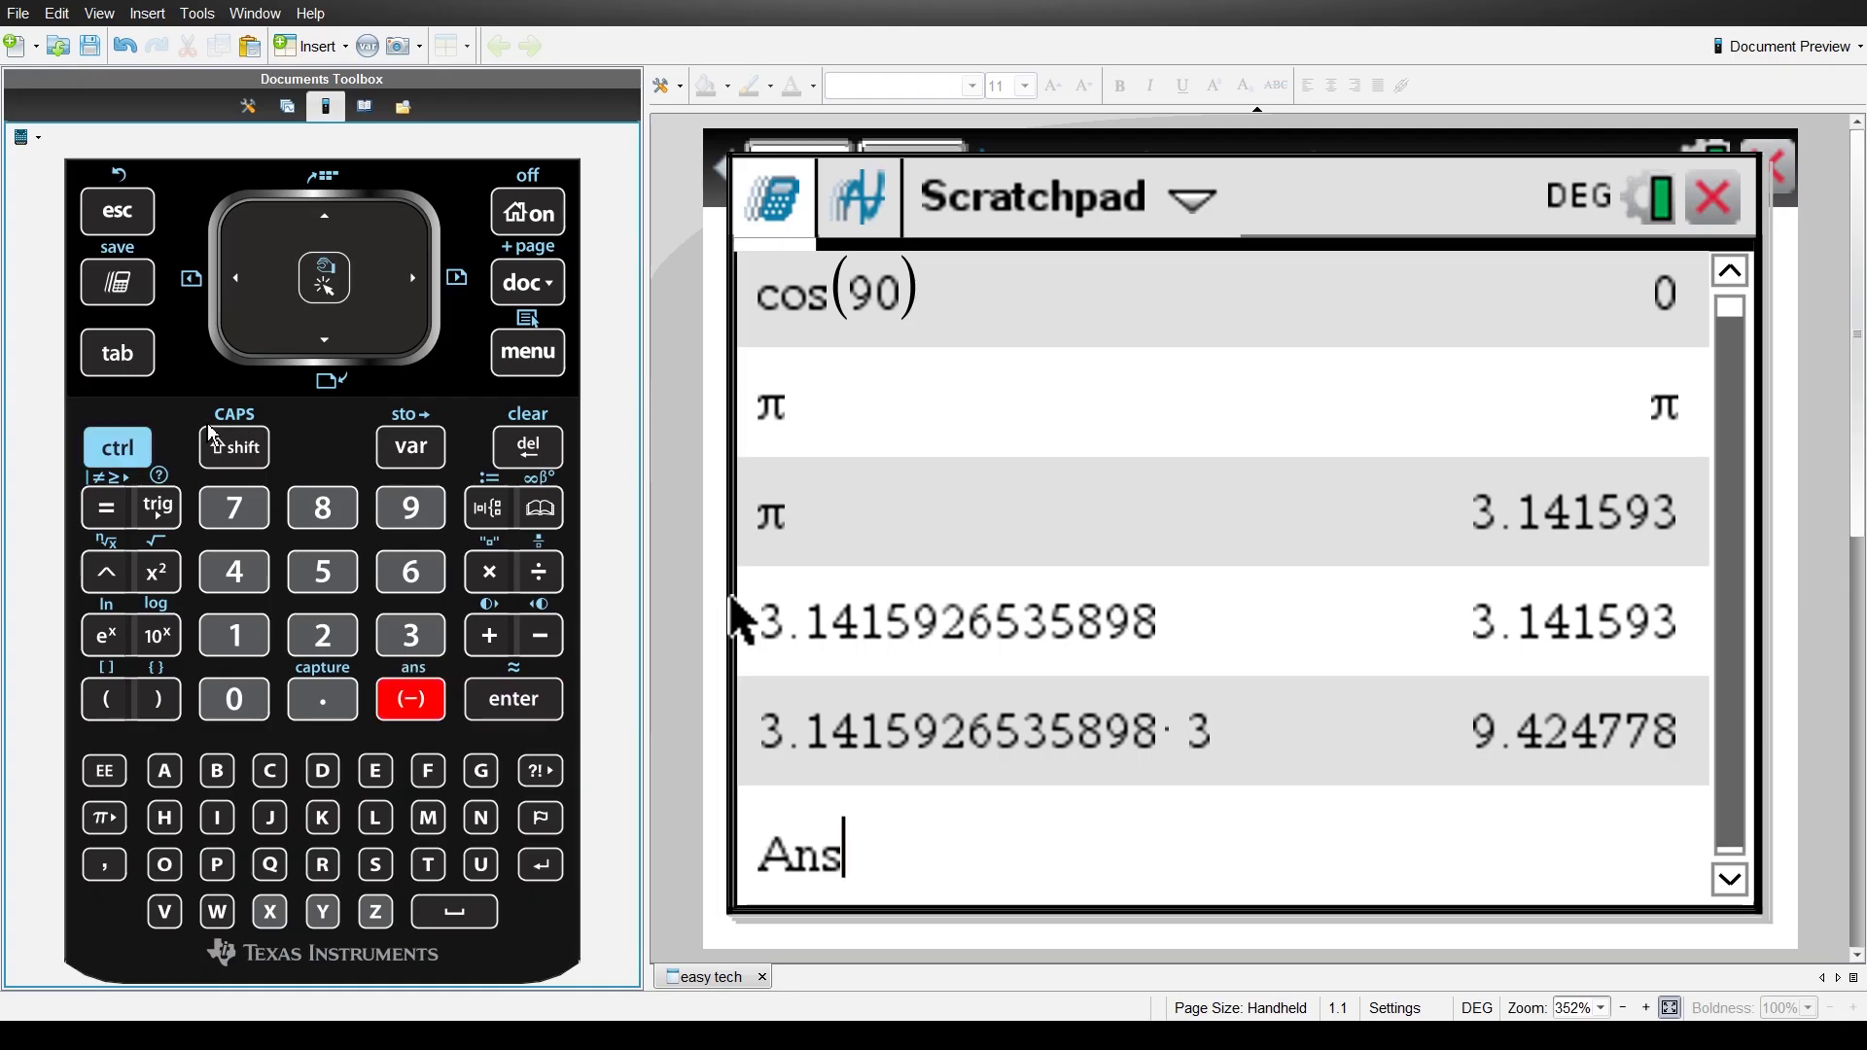
- Store the answer 9.4247779607694 in a variable named pi3
{"action": "left_click", "coordinate": [115, 448]}
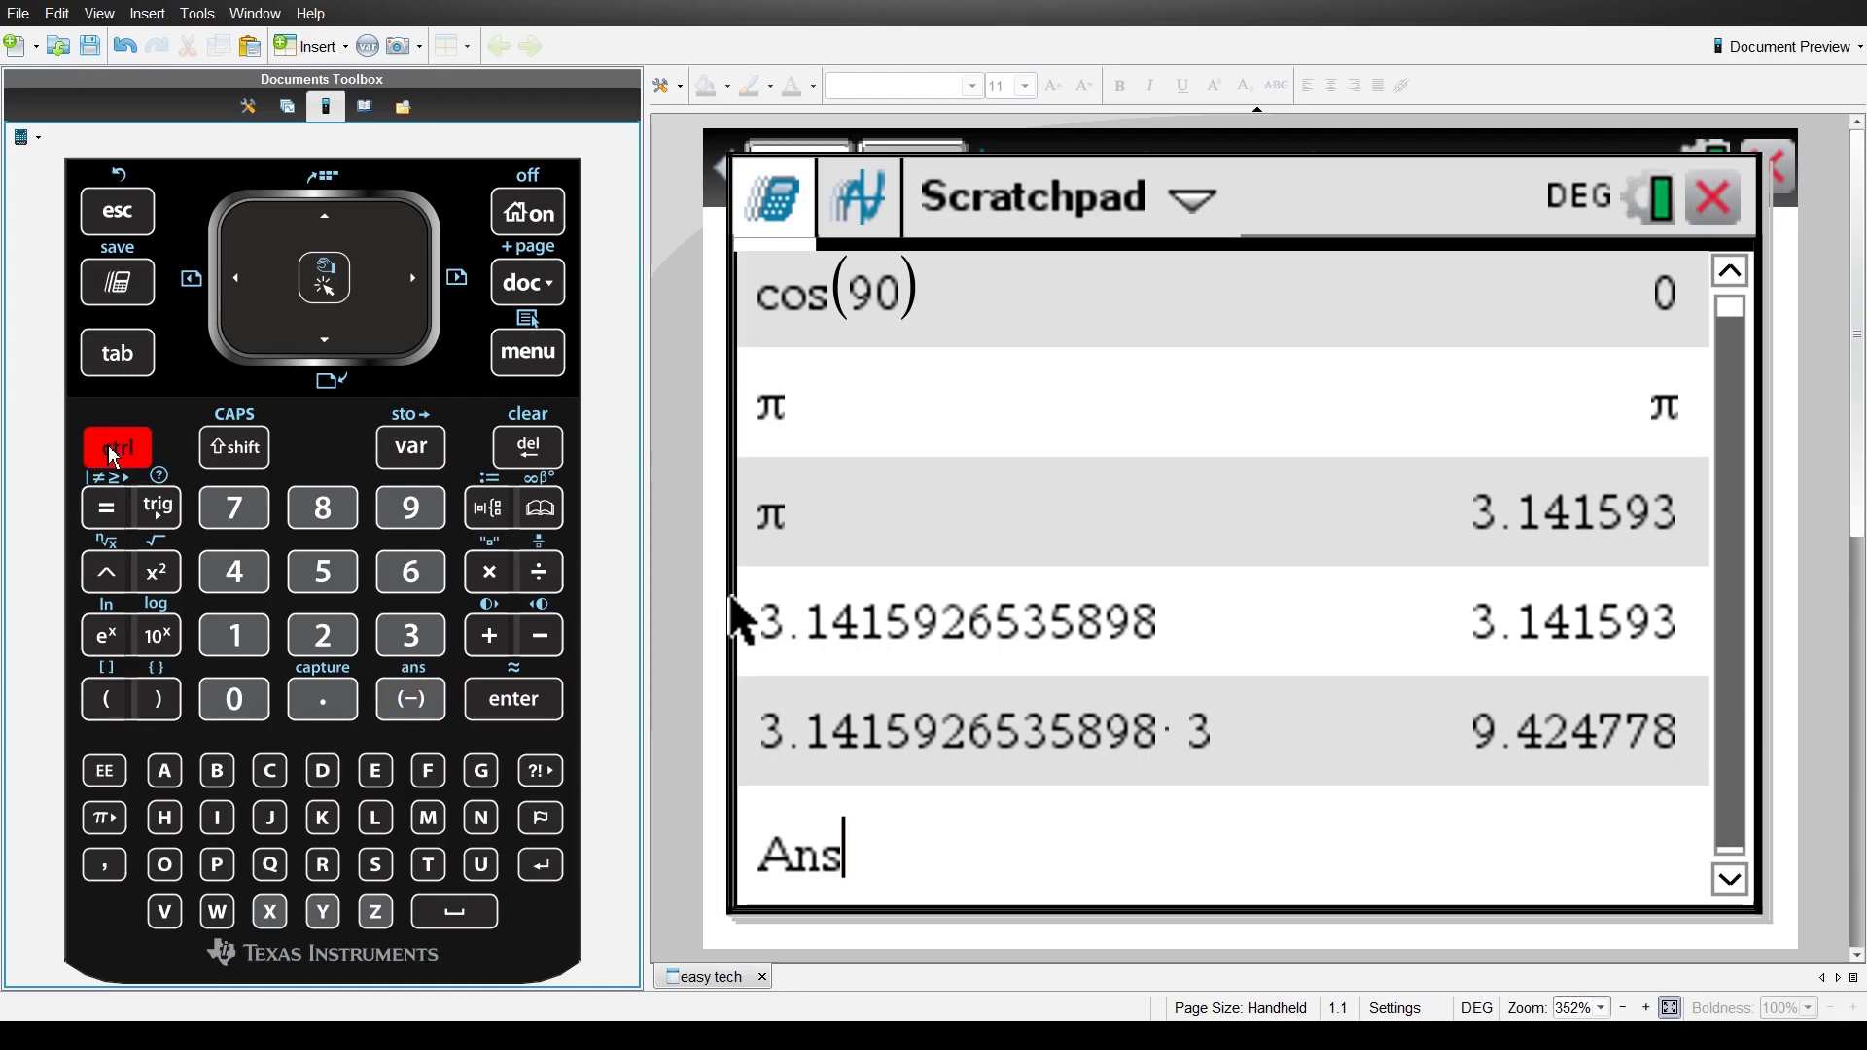
{"action": "left_click", "coordinate": [425, 467]}
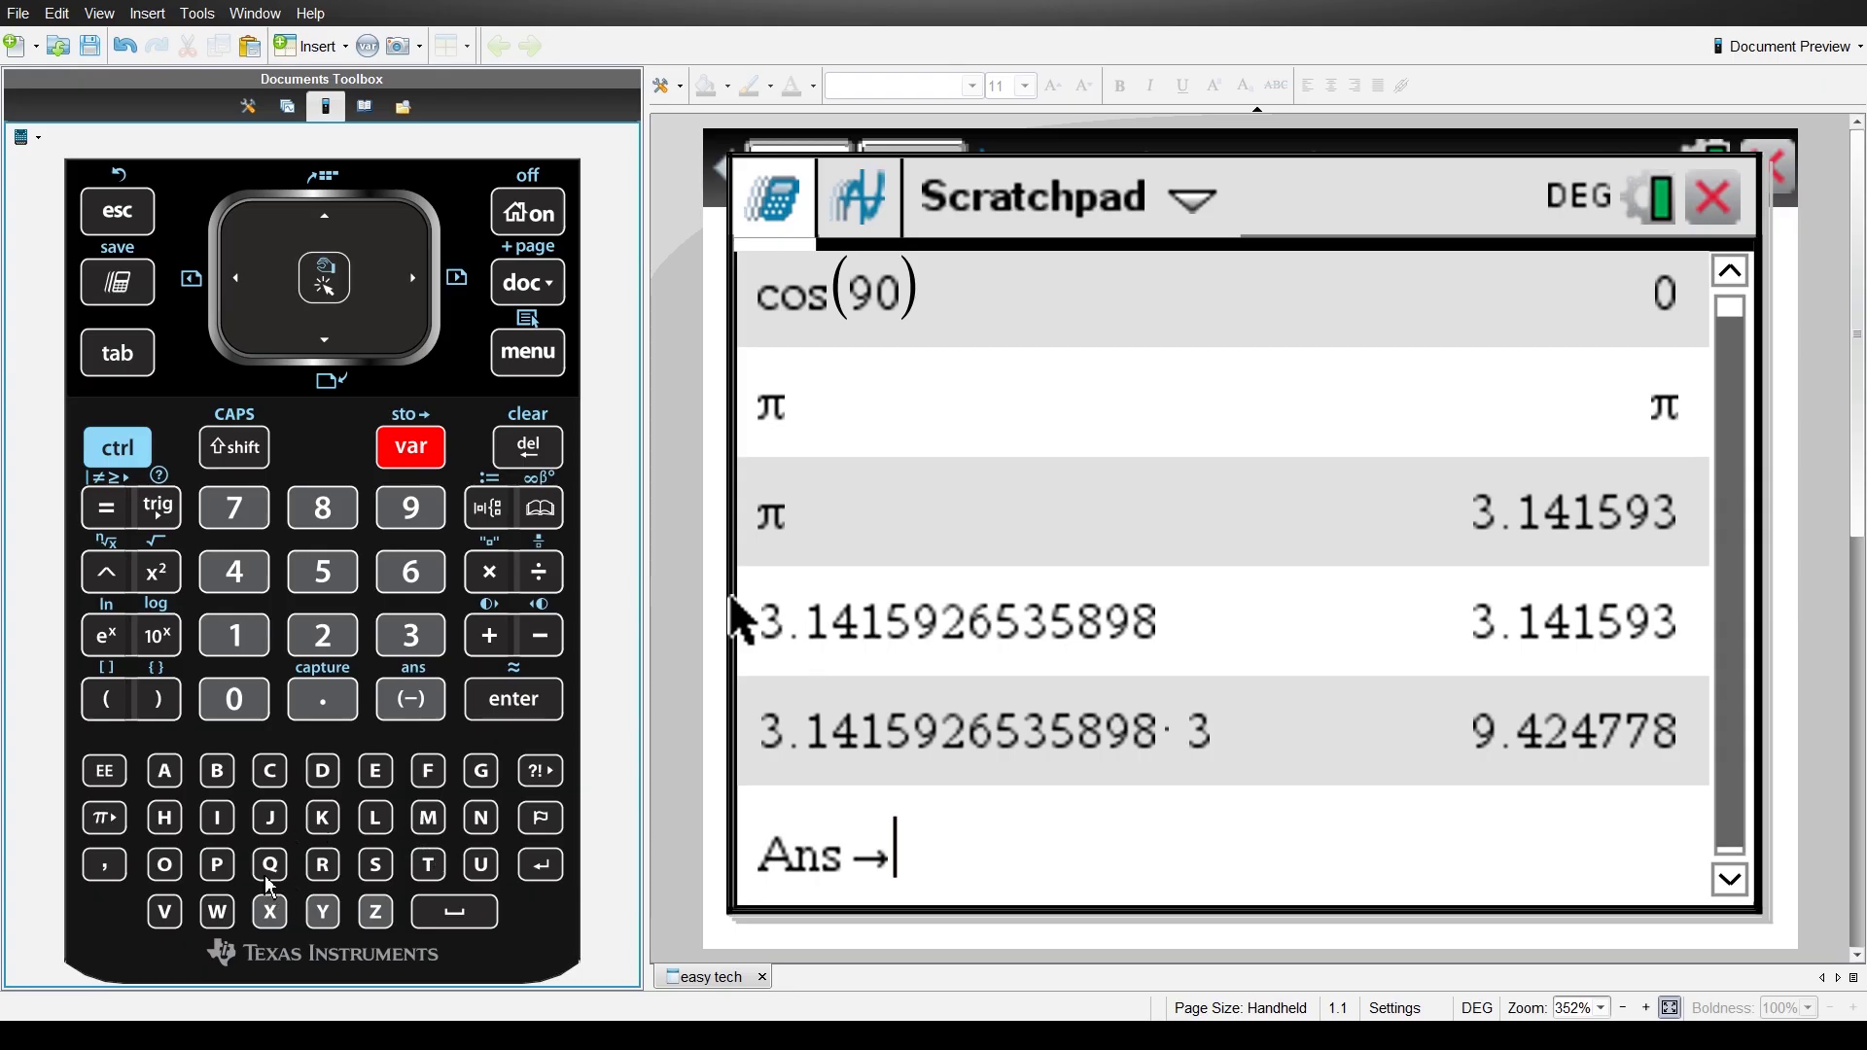
{"action": "left_click", "coordinate": [217, 865]}
{"action": "left_click", "coordinate": [216, 826]}
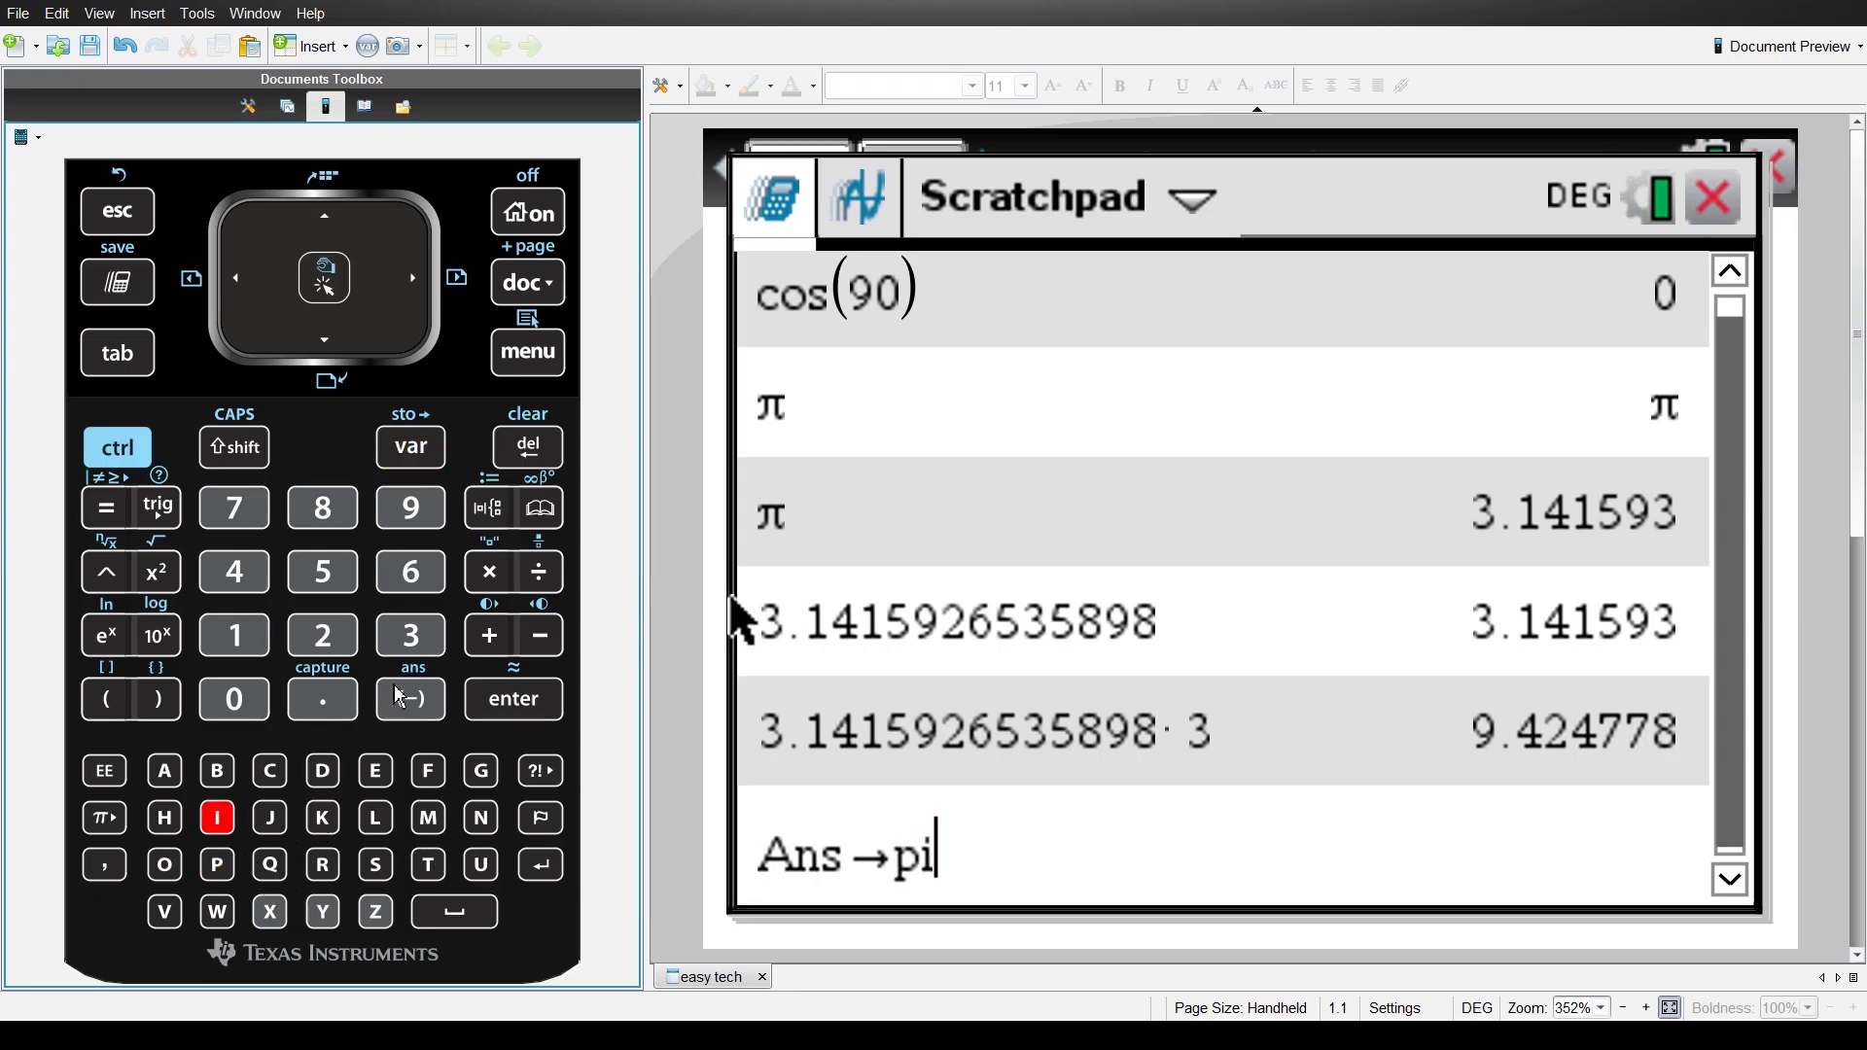
{"action": "left_click", "coordinate": [412, 635]}
{"action": "left_click", "coordinate": [525, 708]}
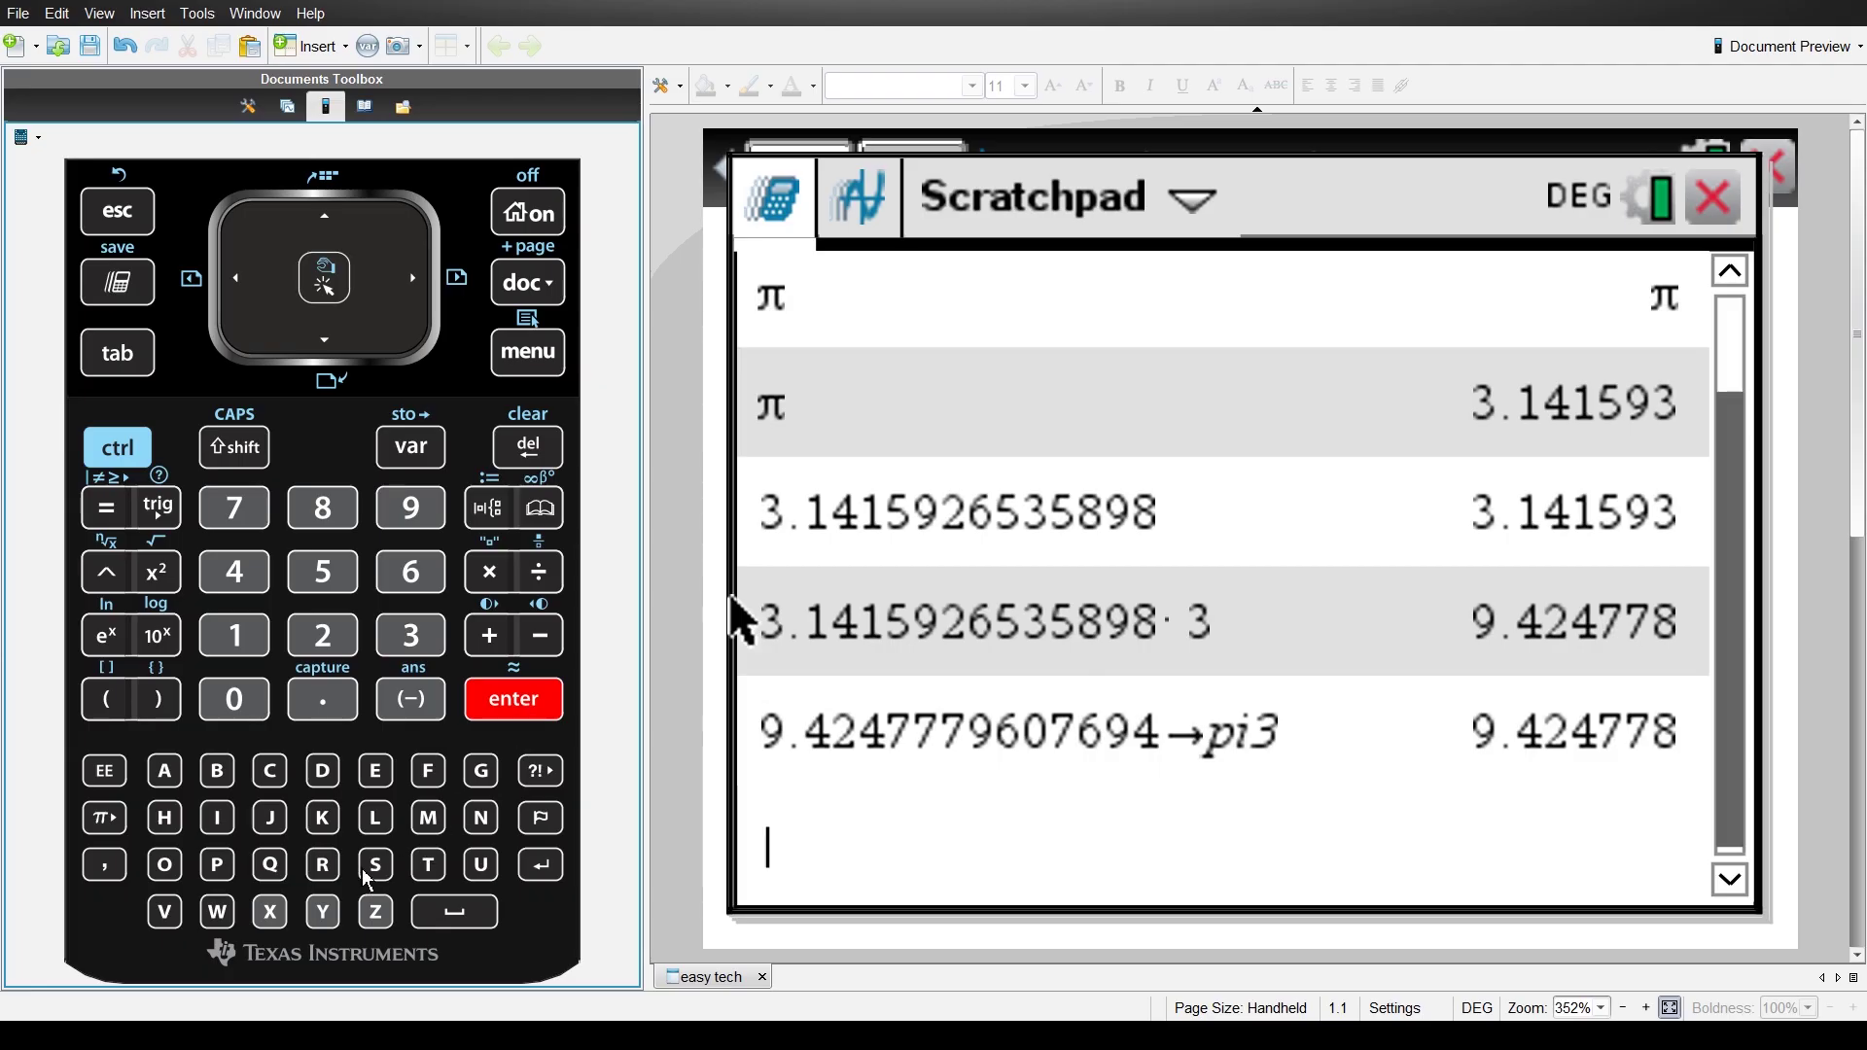
- Evaluate pi3 to confirm it returns 9.424778
{"action": "left_click", "coordinate": [218, 864]}
{"action": "left_click", "coordinate": [218, 822]}
{"action": "left_click", "coordinate": [410, 635]}
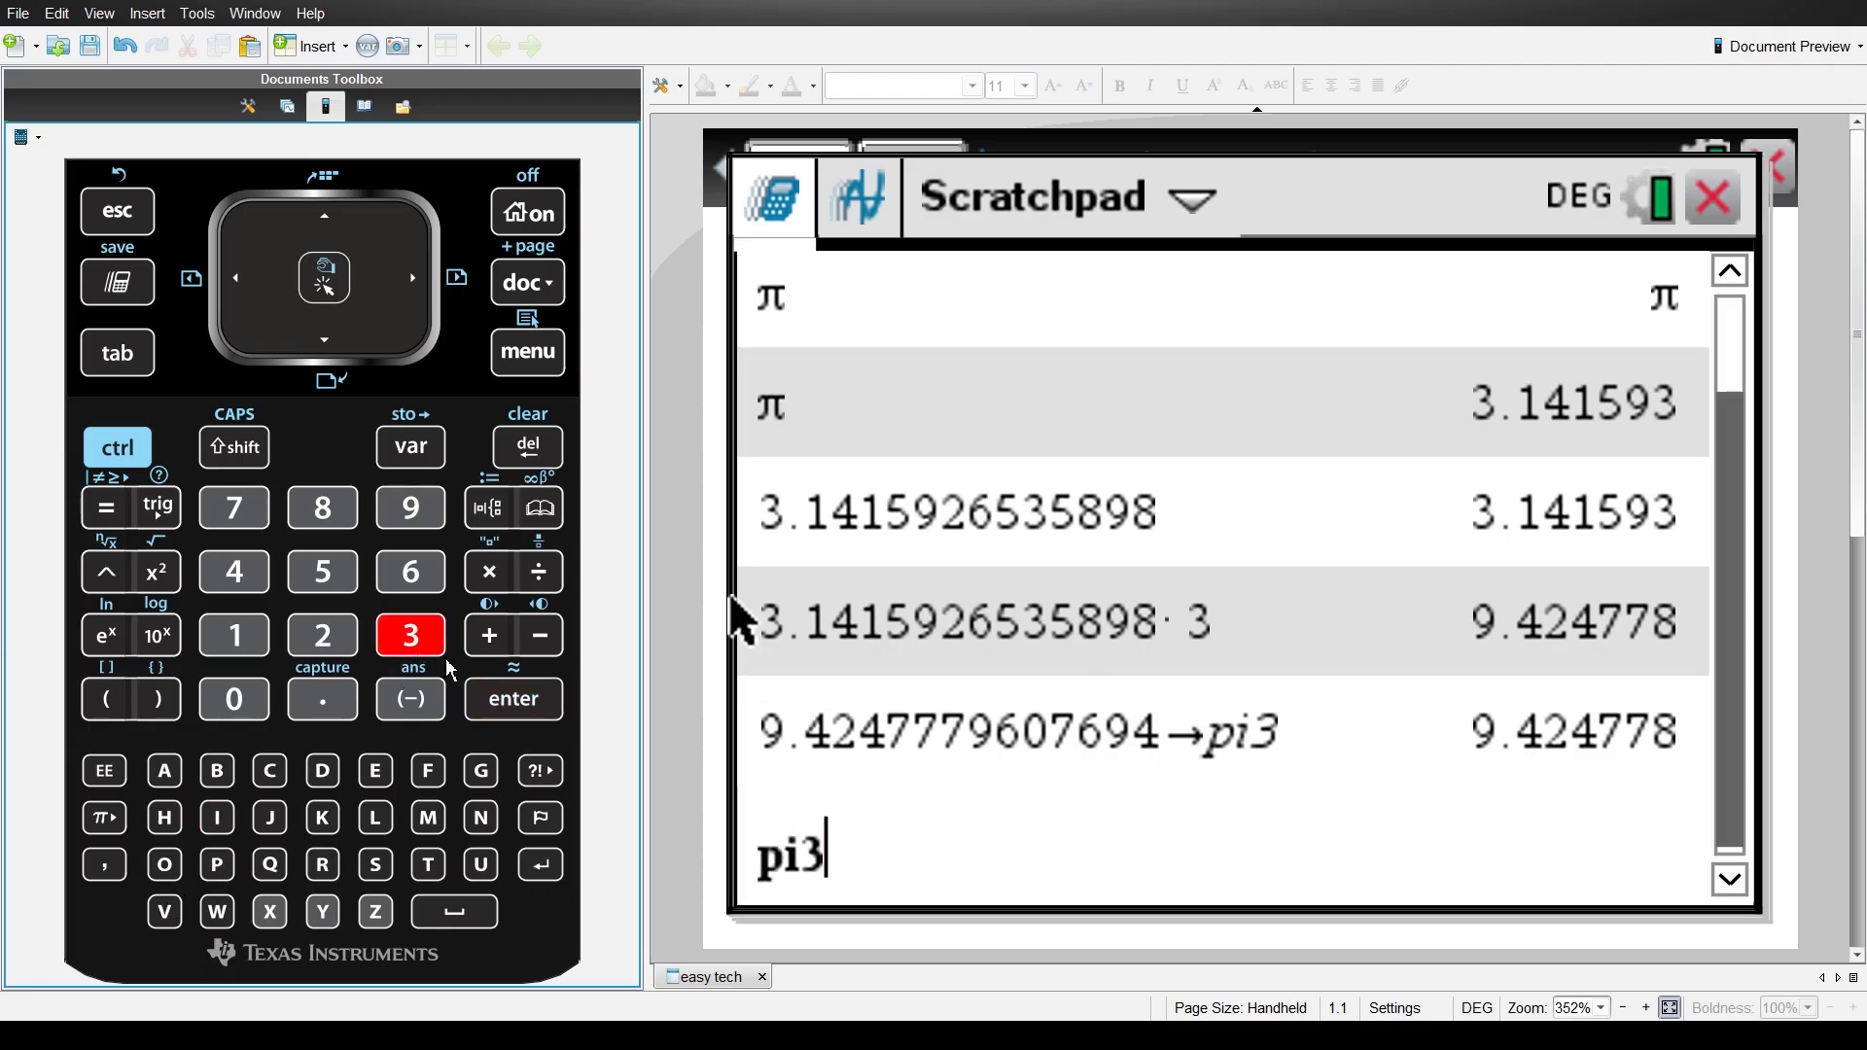
{"action": "left_click", "coordinate": [512, 710]}
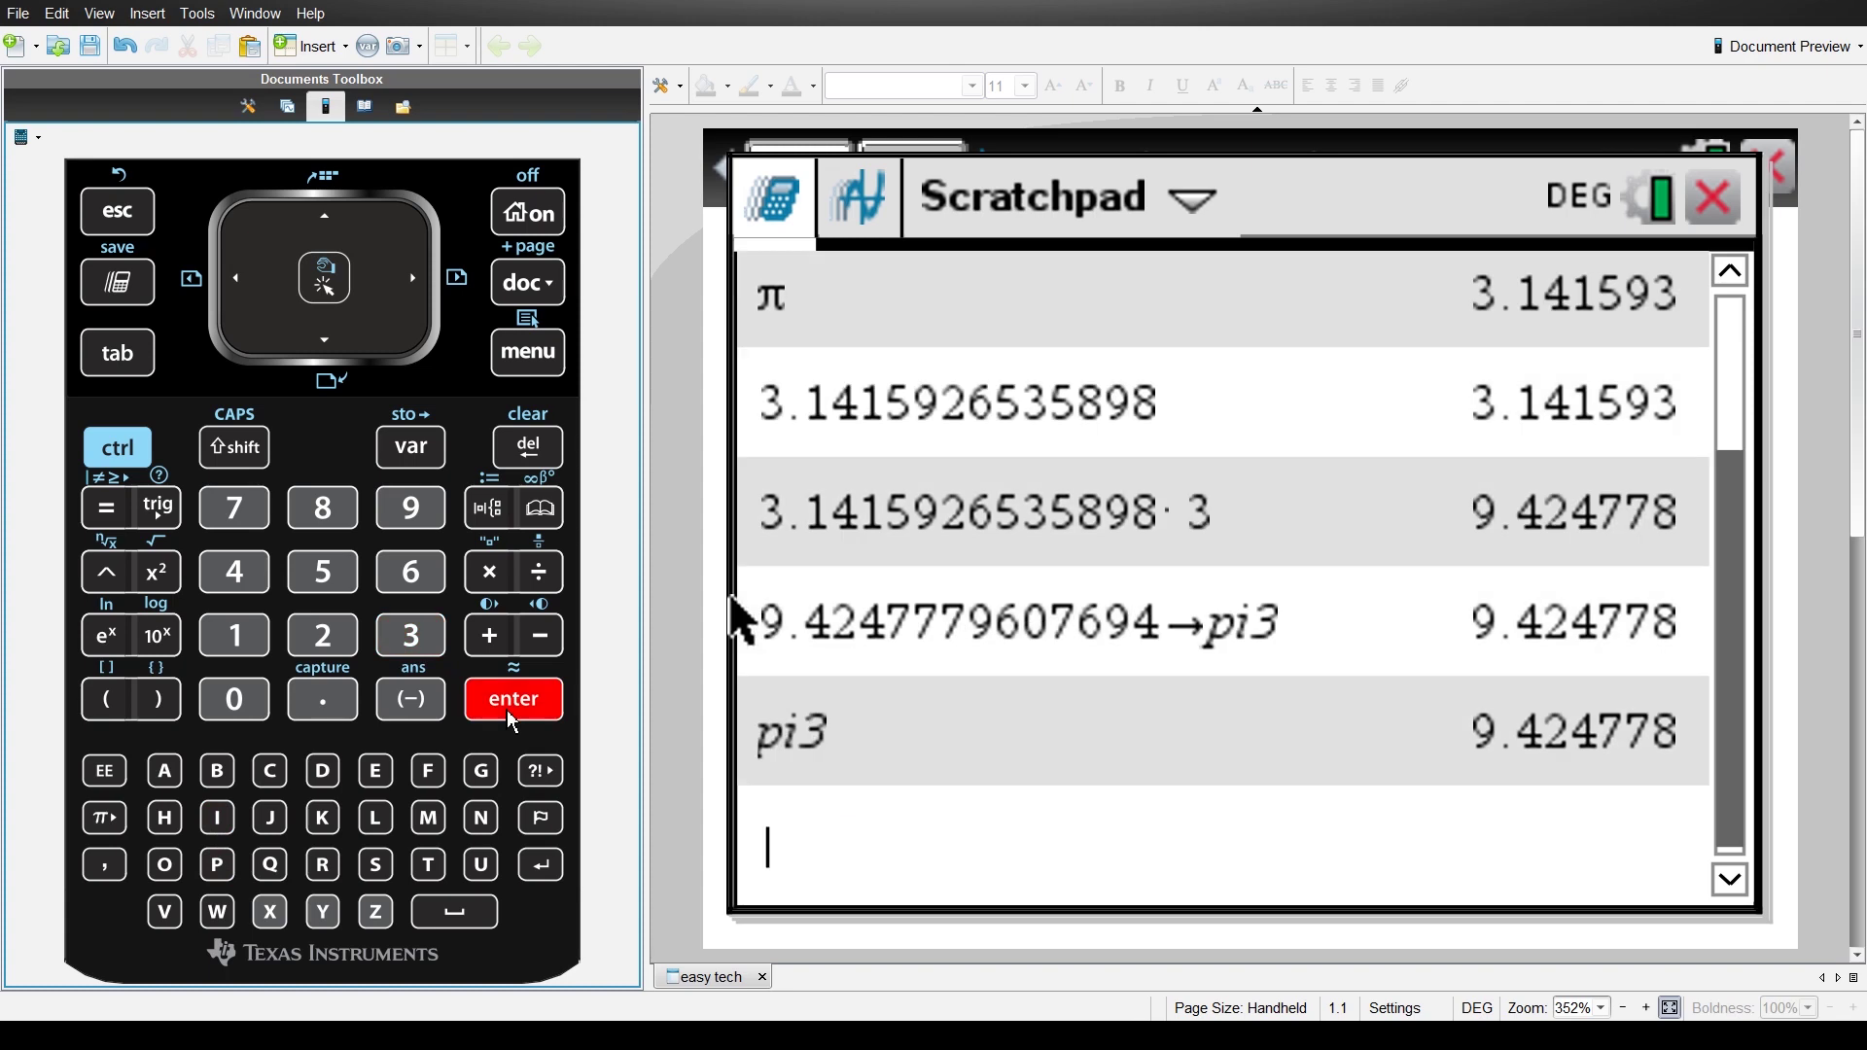
{"action": "left_click", "coordinate": [431, 471]}
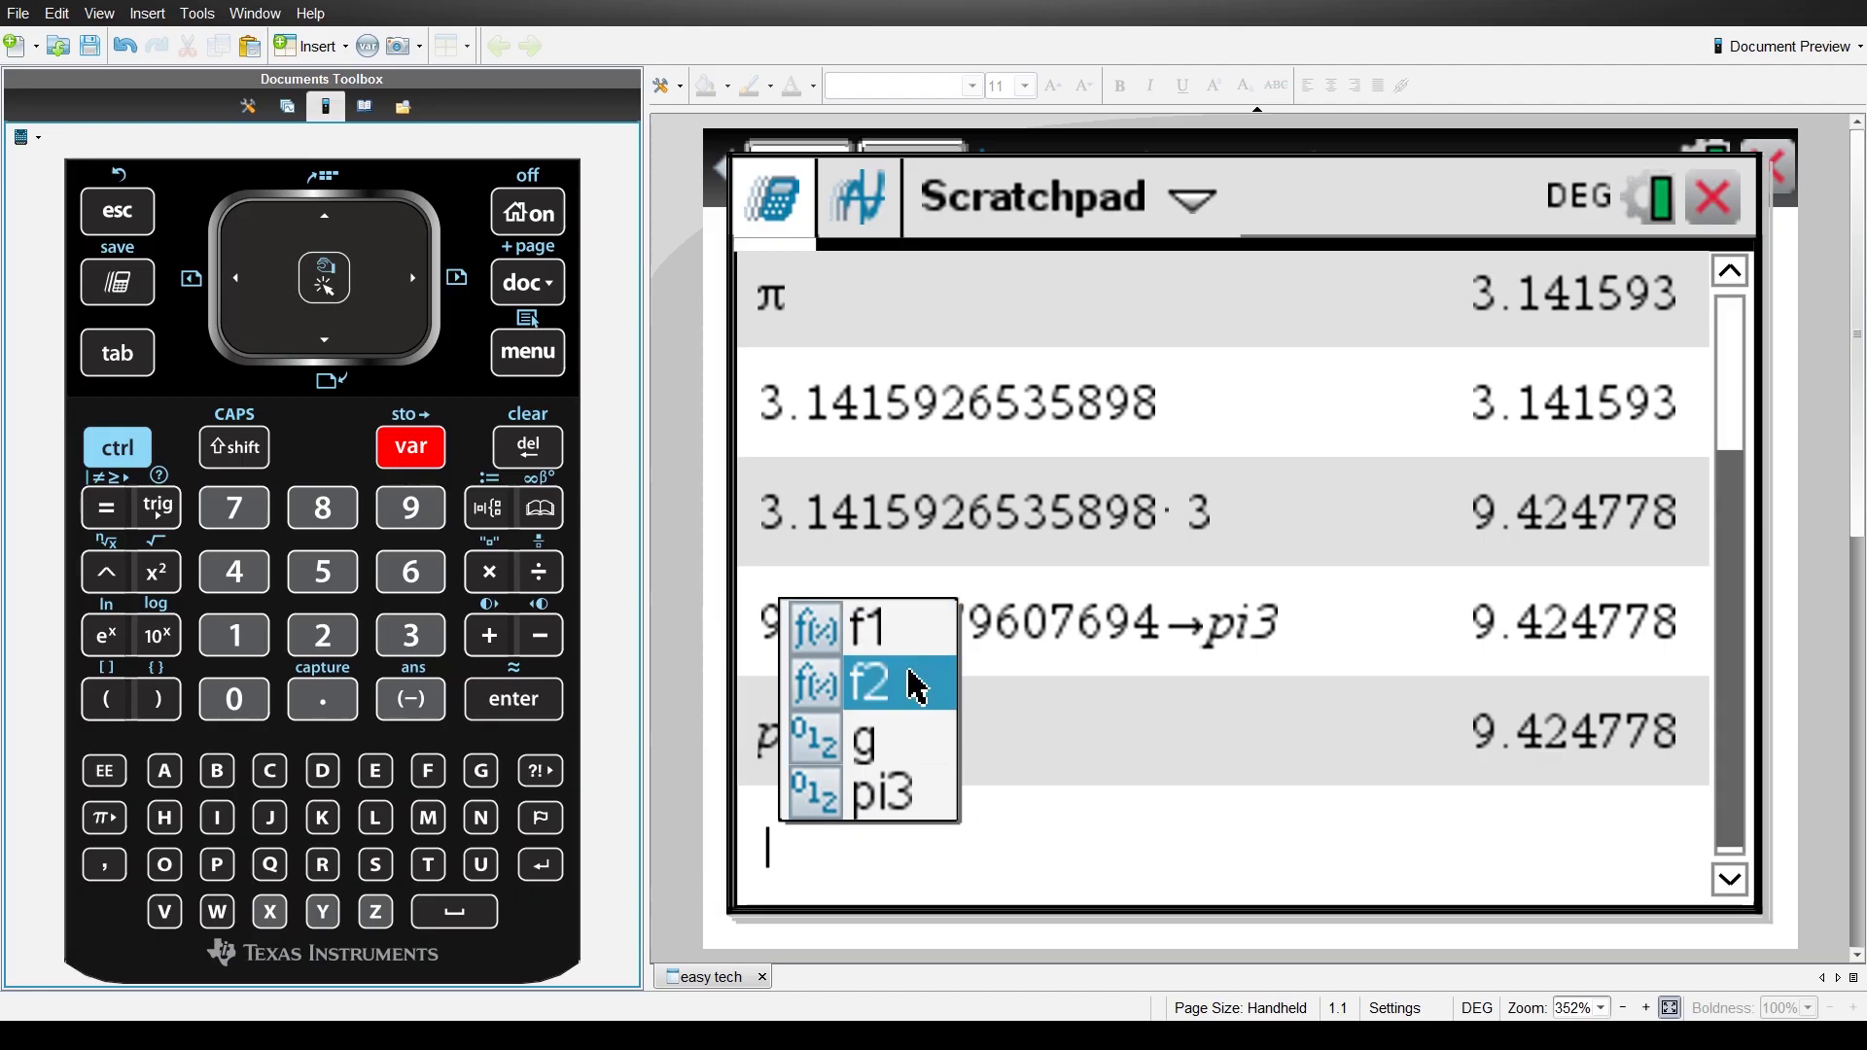
- Insert the stored variable g from the var list and evaluate it to show 9.8
{"action": "left_click", "coordinate": [923, 743]}
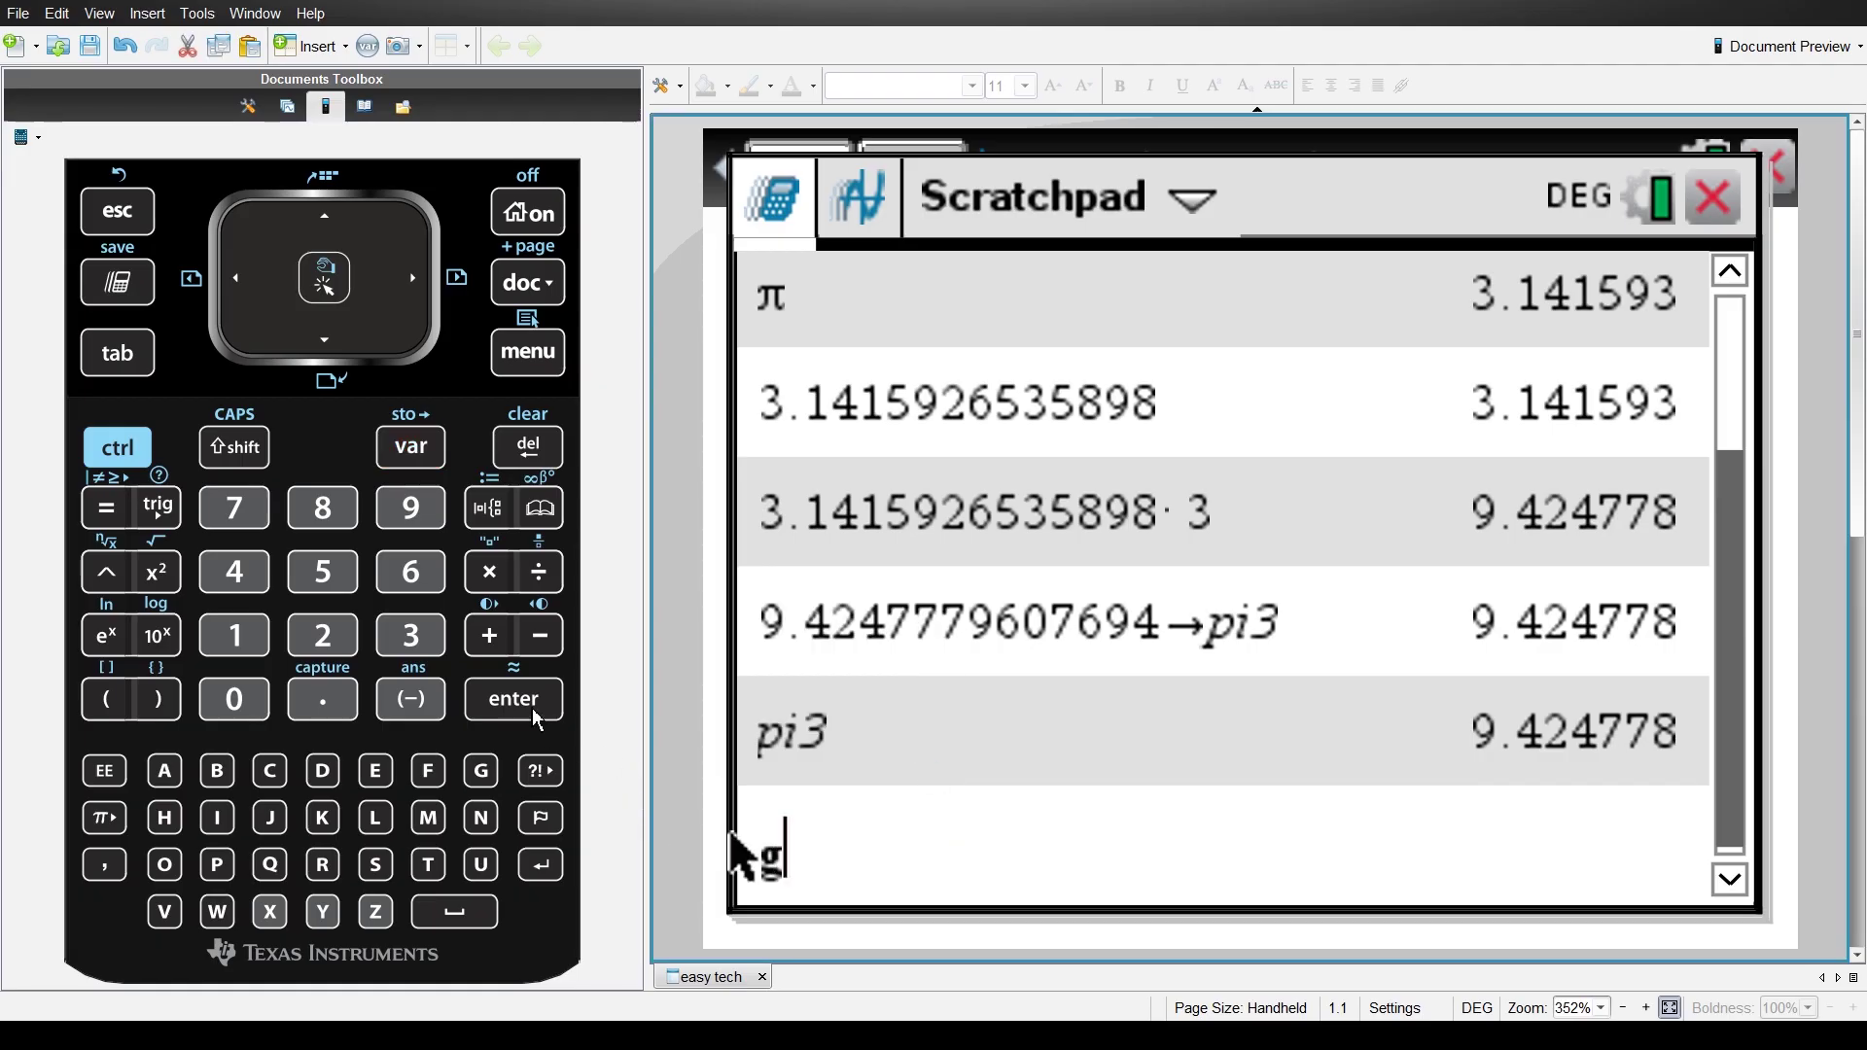
{"action": "left_click", "coordinate": [538, 720]}
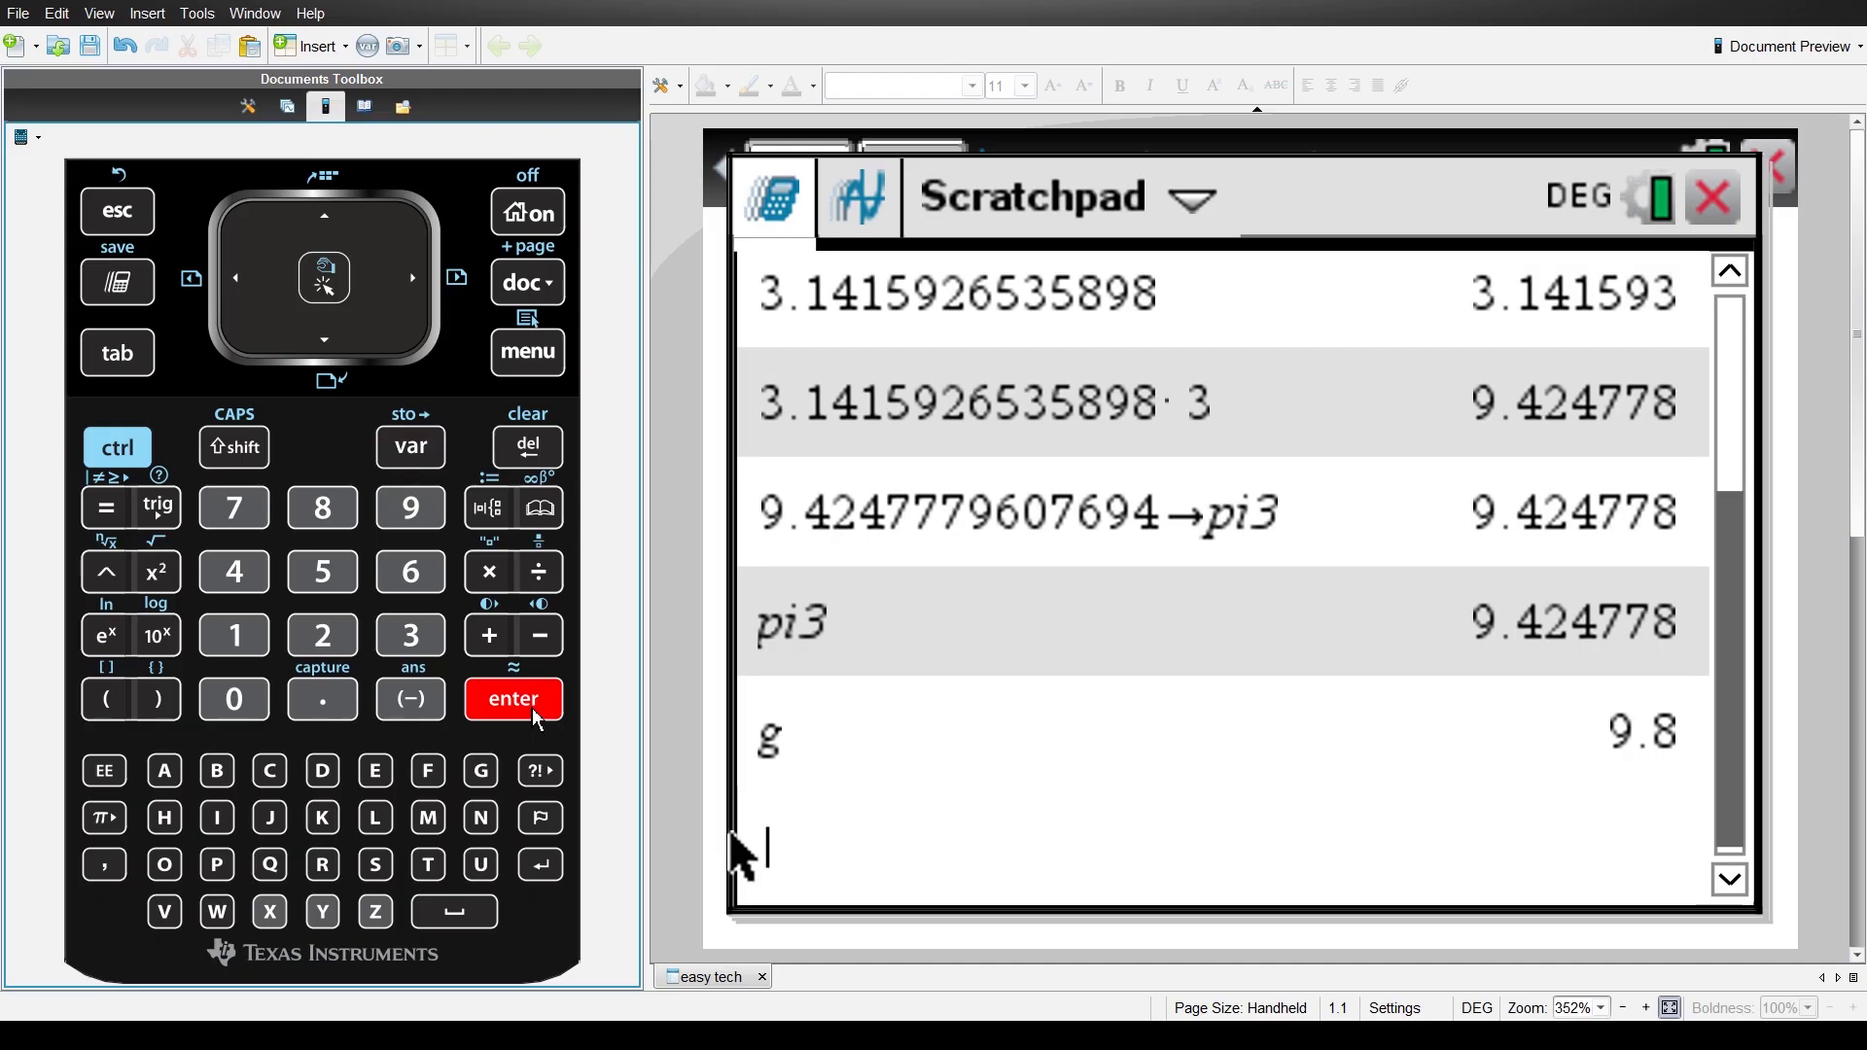
{"action": "left_click", "coordinate": [1337, 634]}
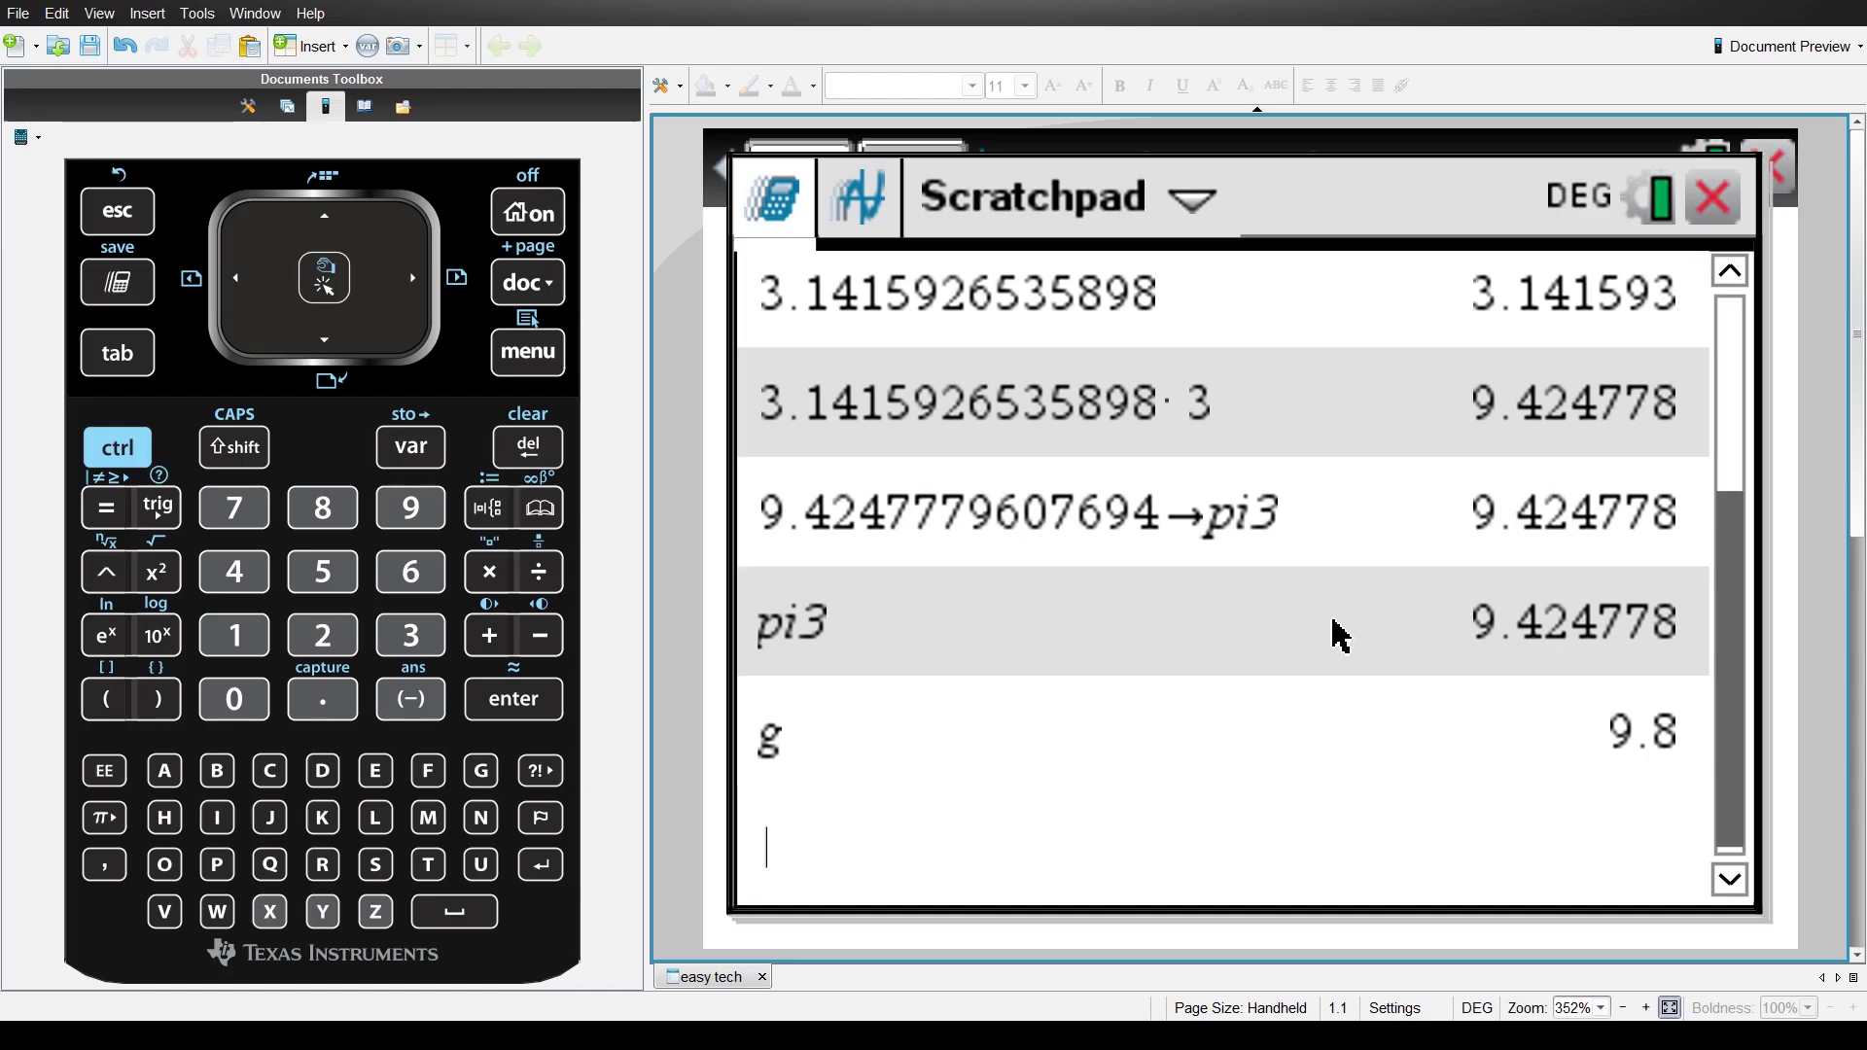
- Evaluate the fraction pi3/g to get 0.961712, then return to the handheld home screen
{"action": "left_click", "coordinate": [148, 450]}
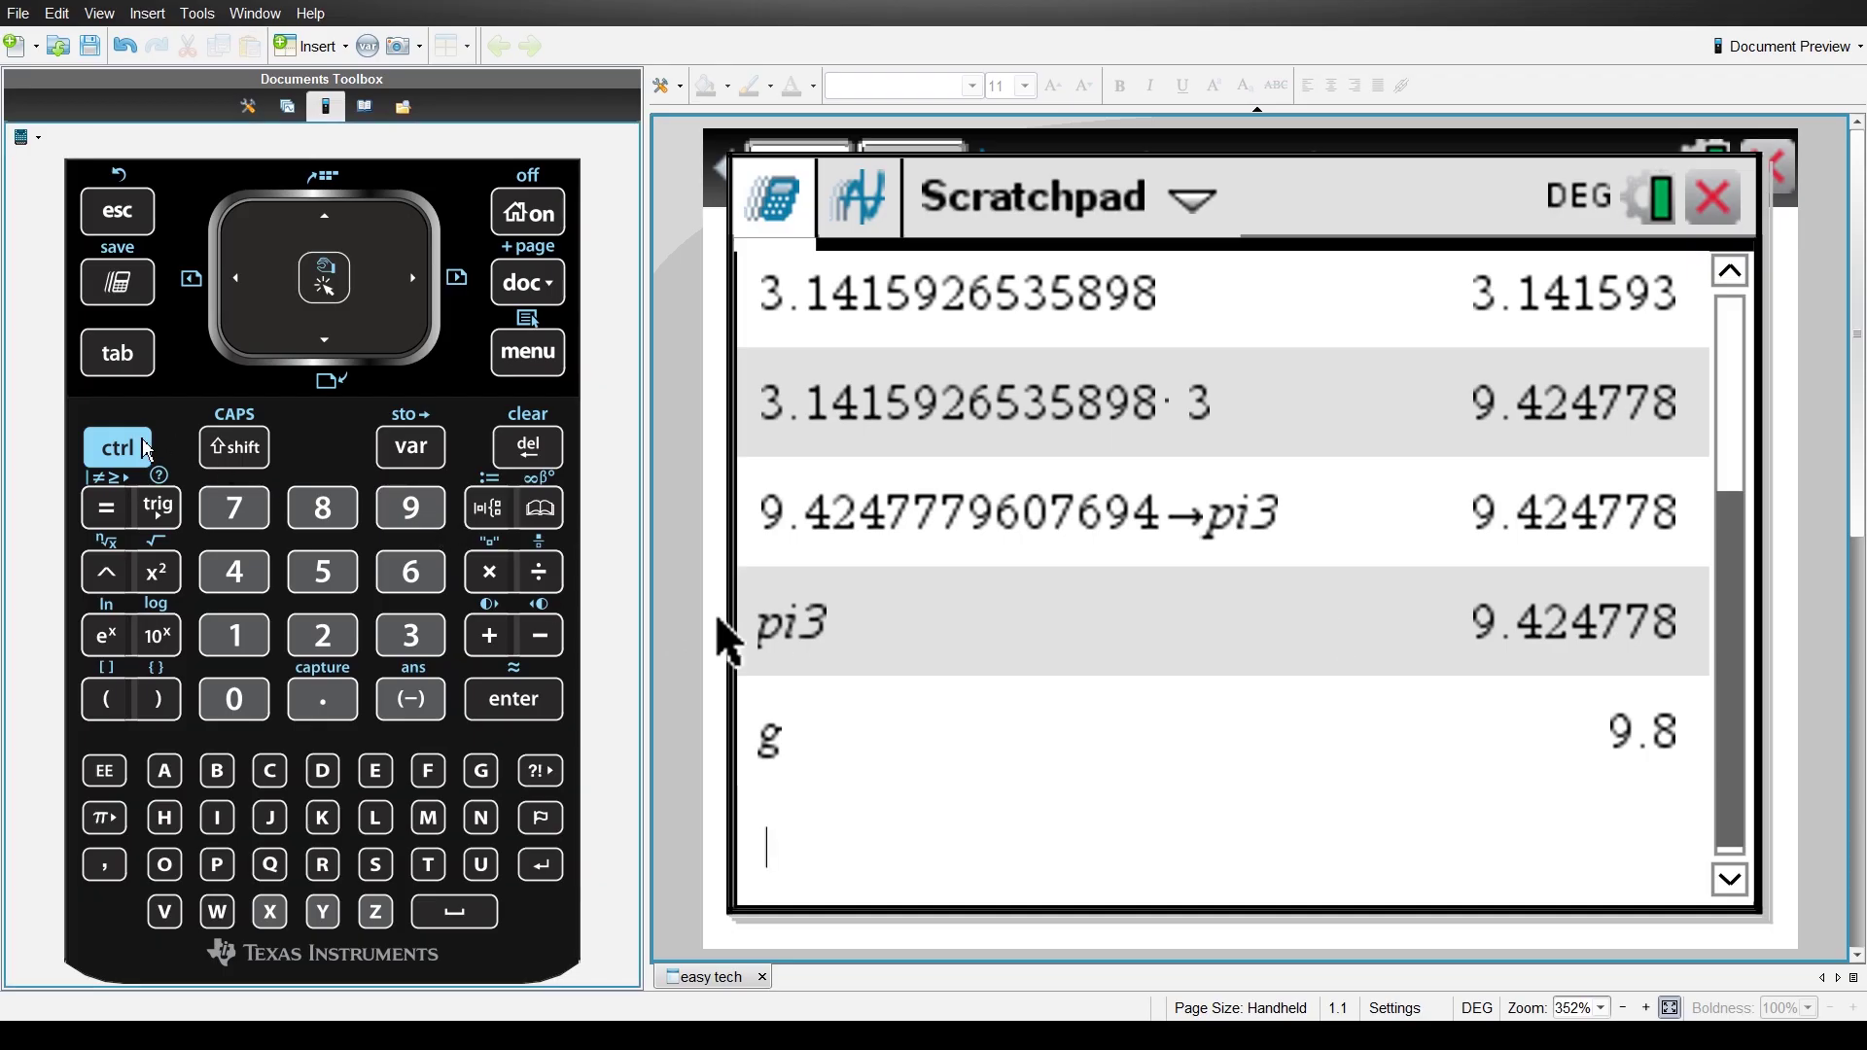
{"action": "left_click", "coordinate": [550, 577]}
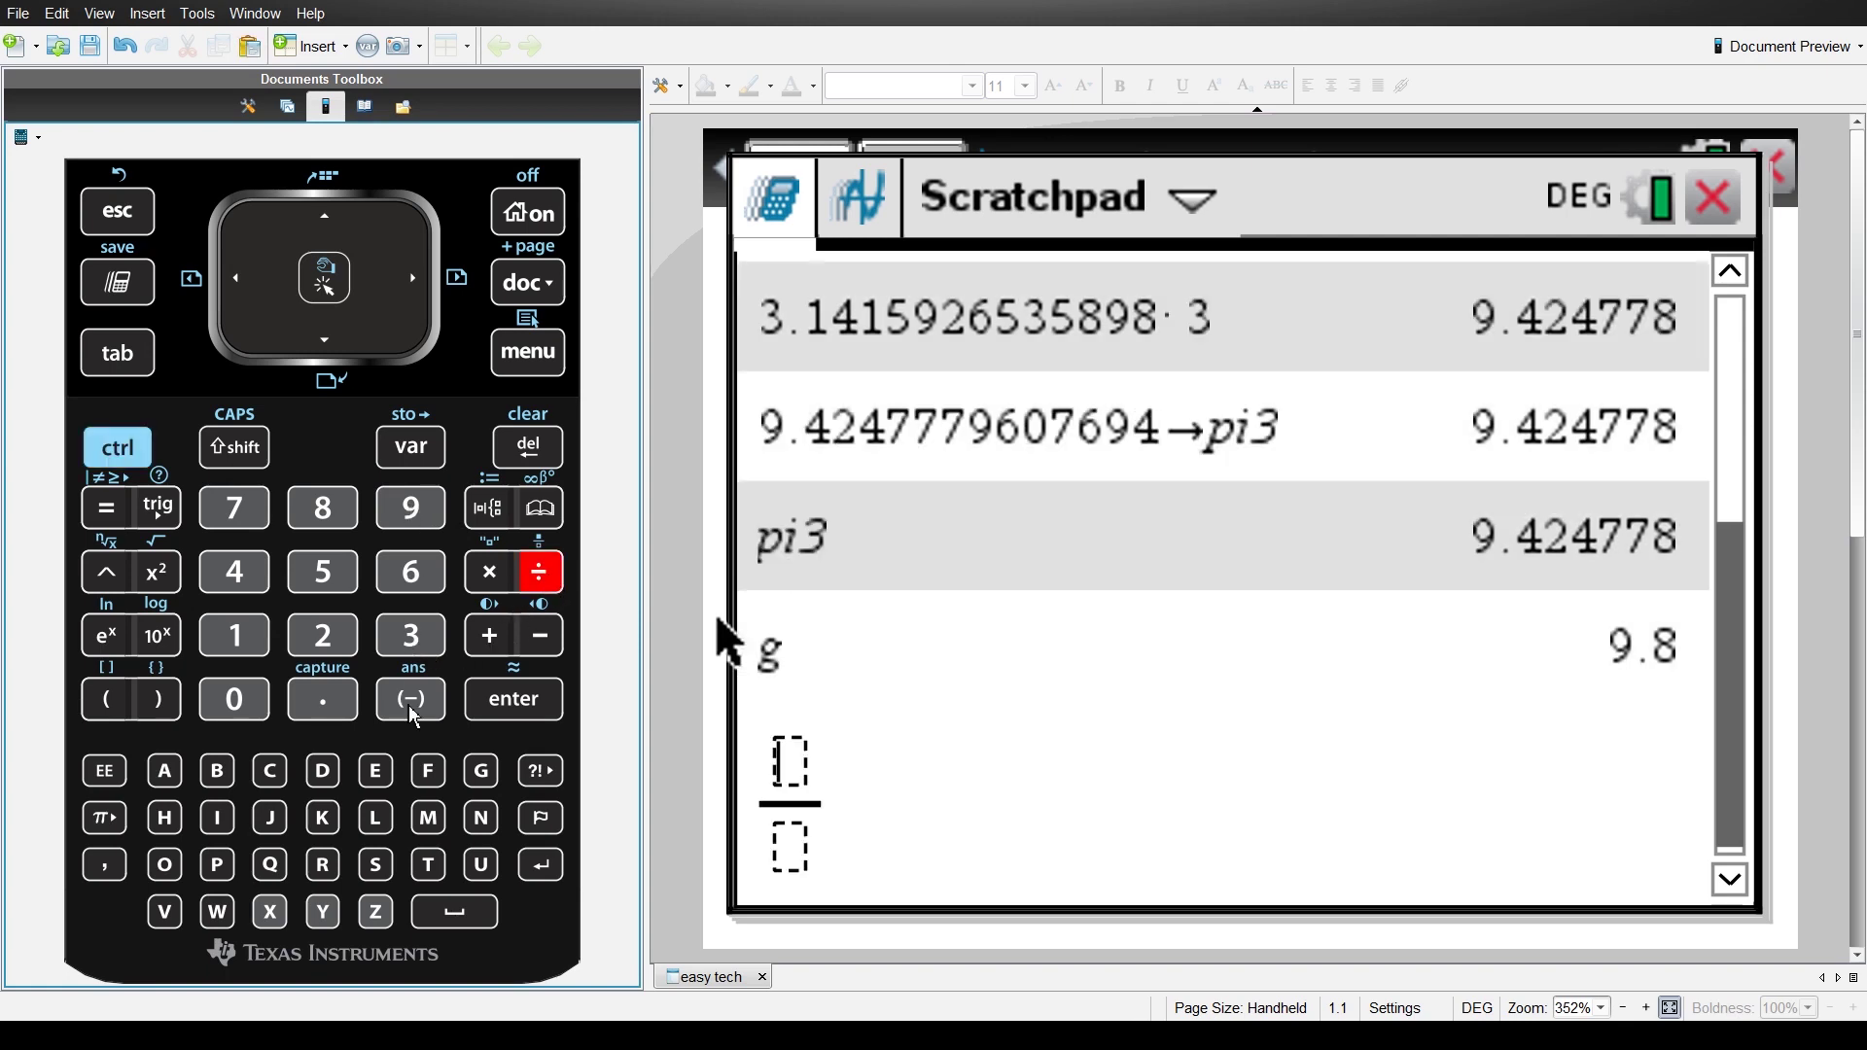
{"action": "left_click", "coordinate": [218, 864]}
{"action": "left_click", "coordinate": [218, 818]}
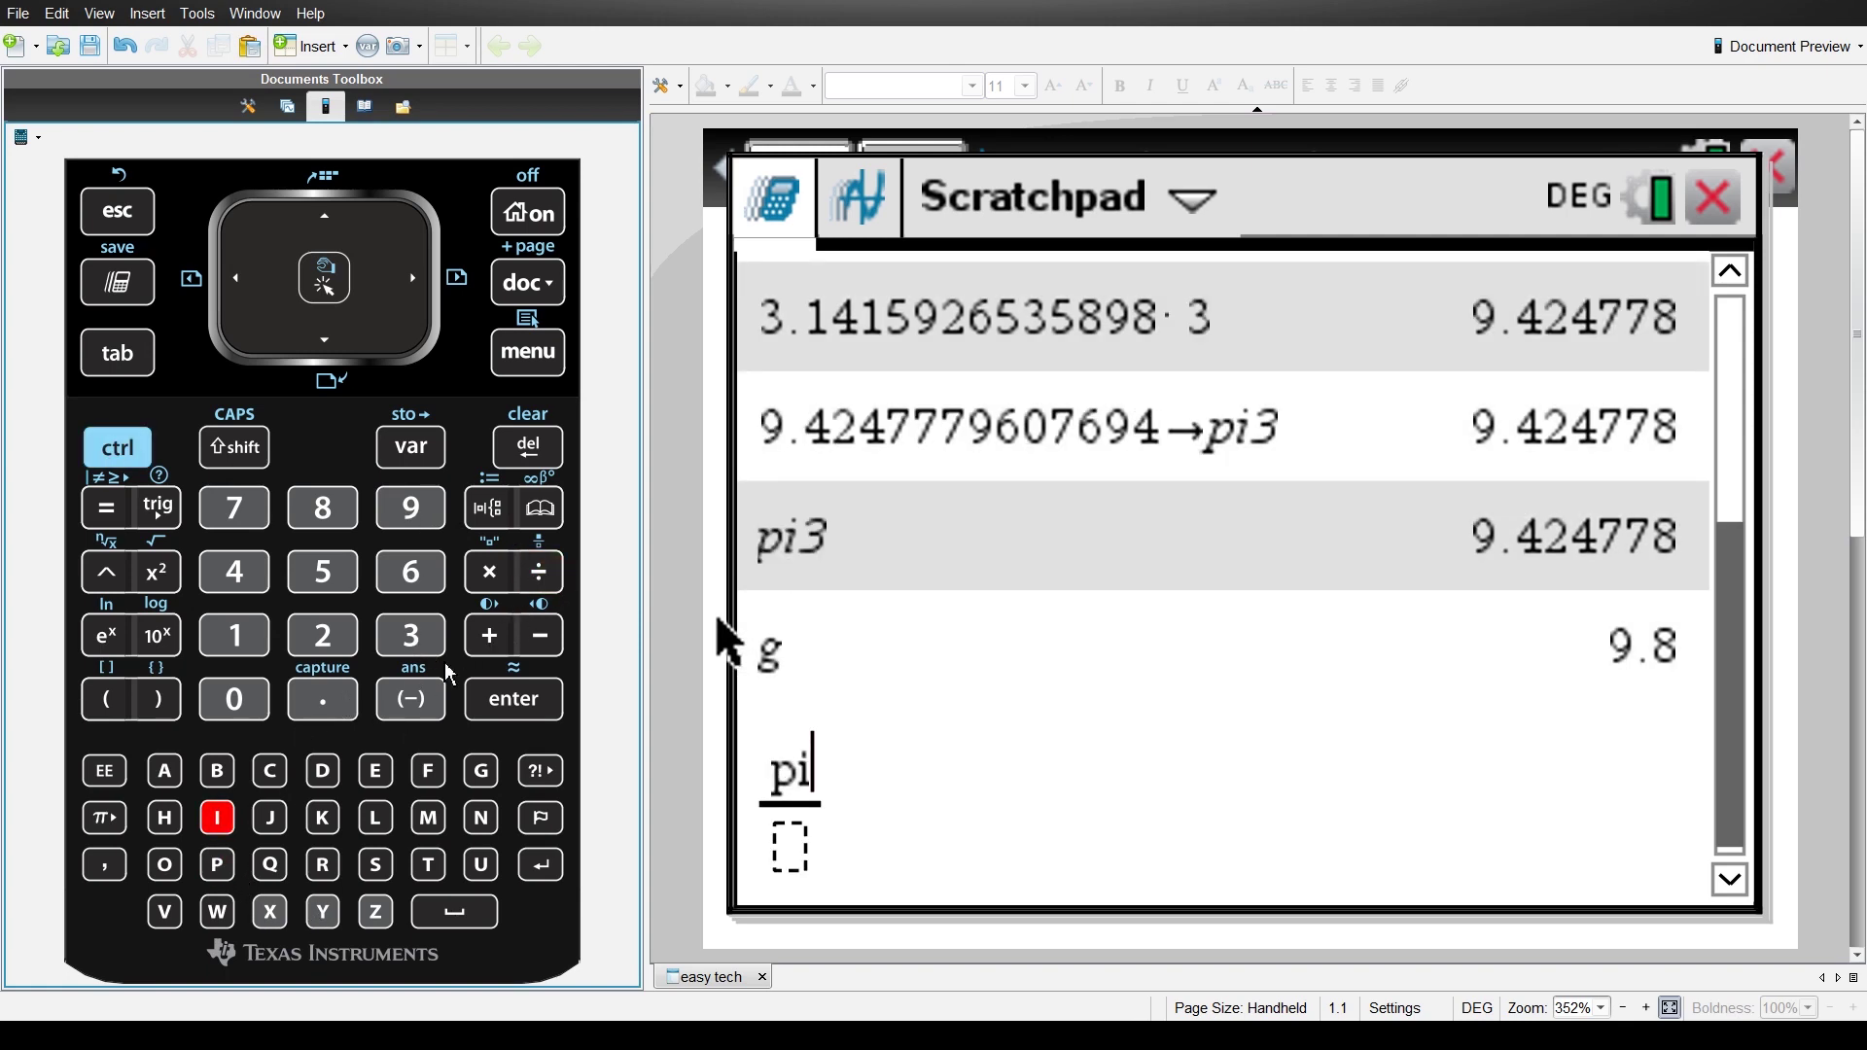
{"action": "left_click", "coordinate": [410, 637]}
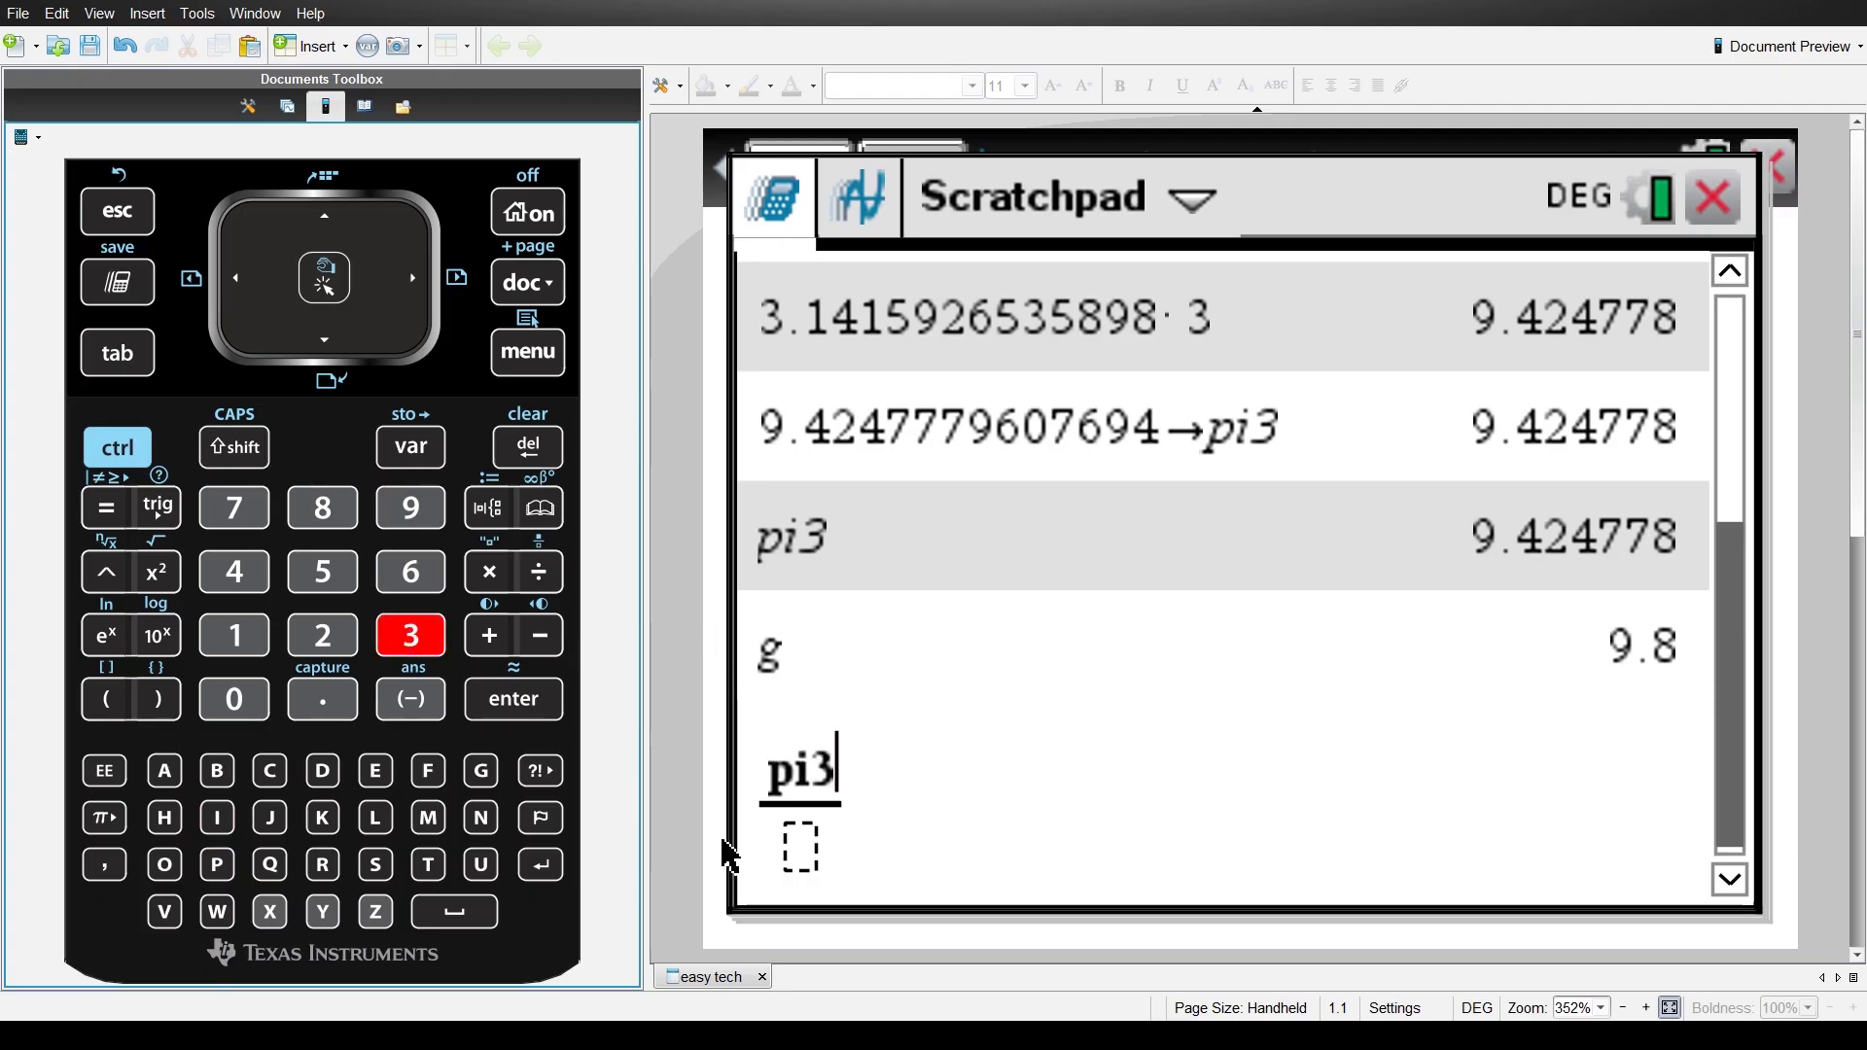
{"action": "left_click", "coordinate": [813, 849]}
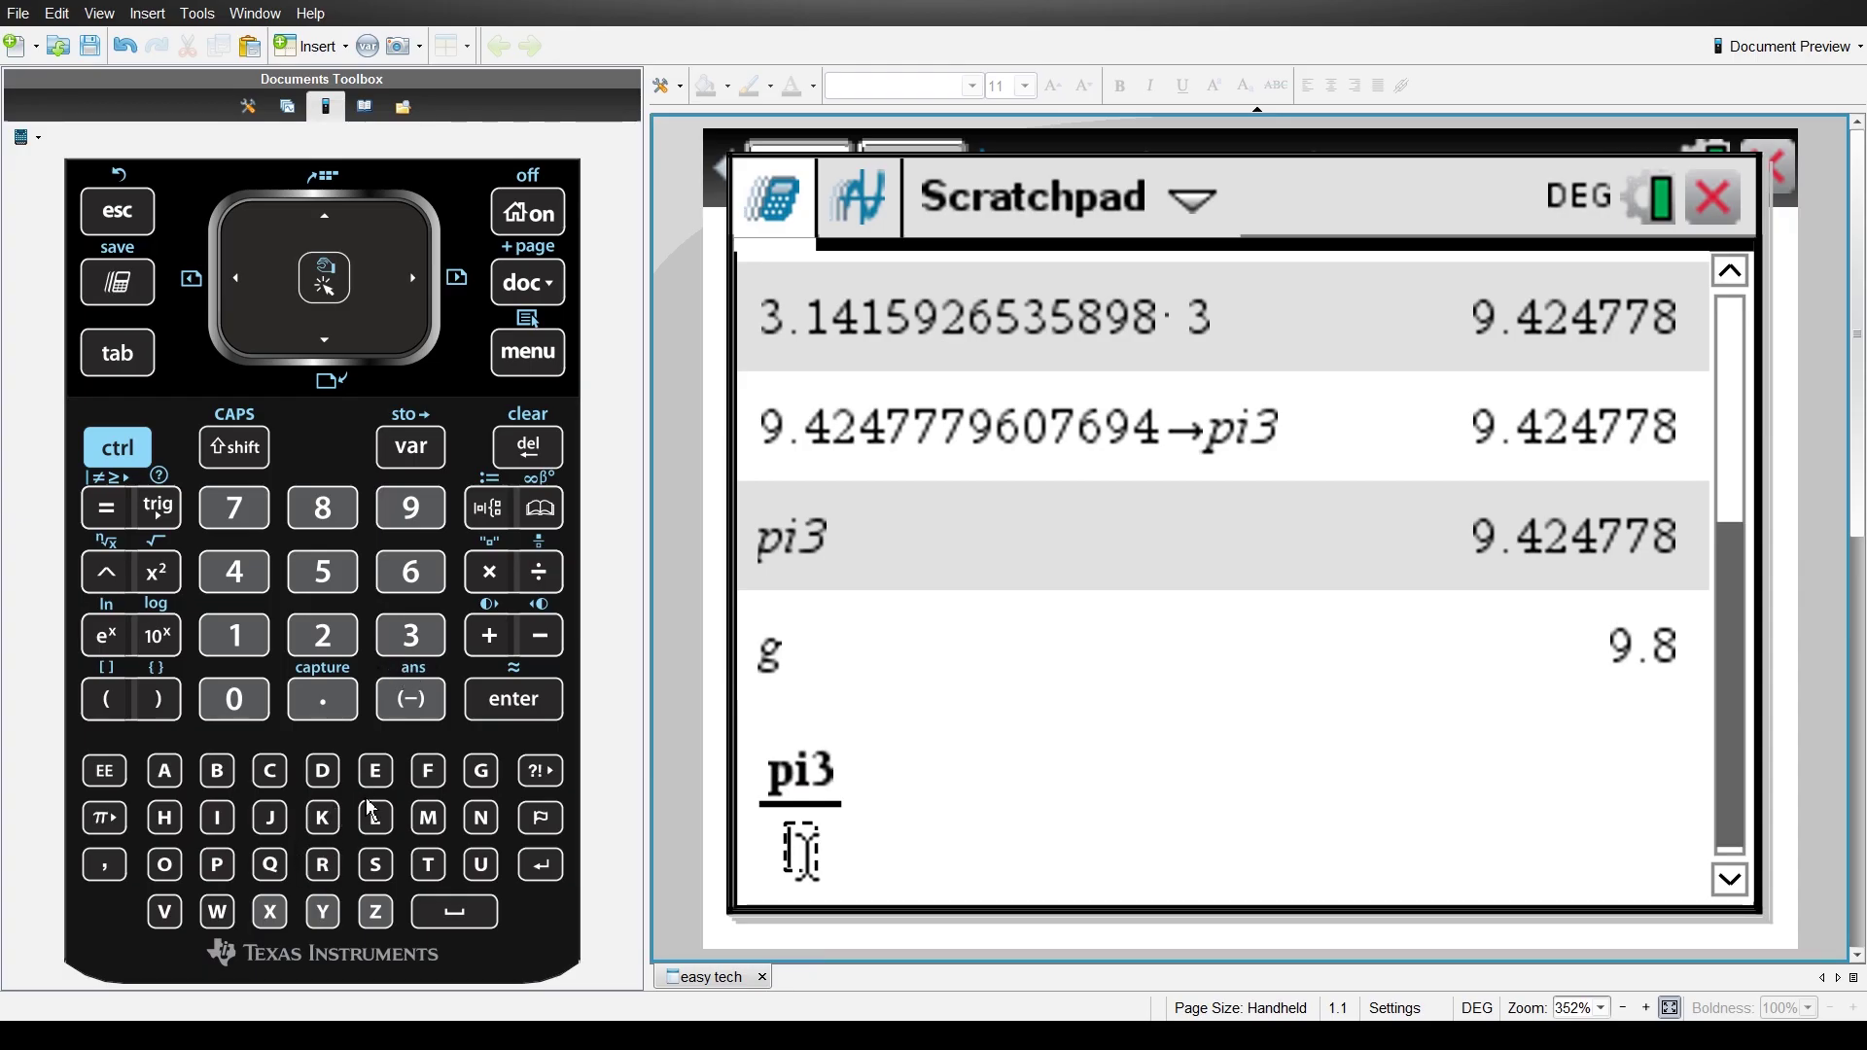
{"action": "left_click", "coordinate": [486, 787]}
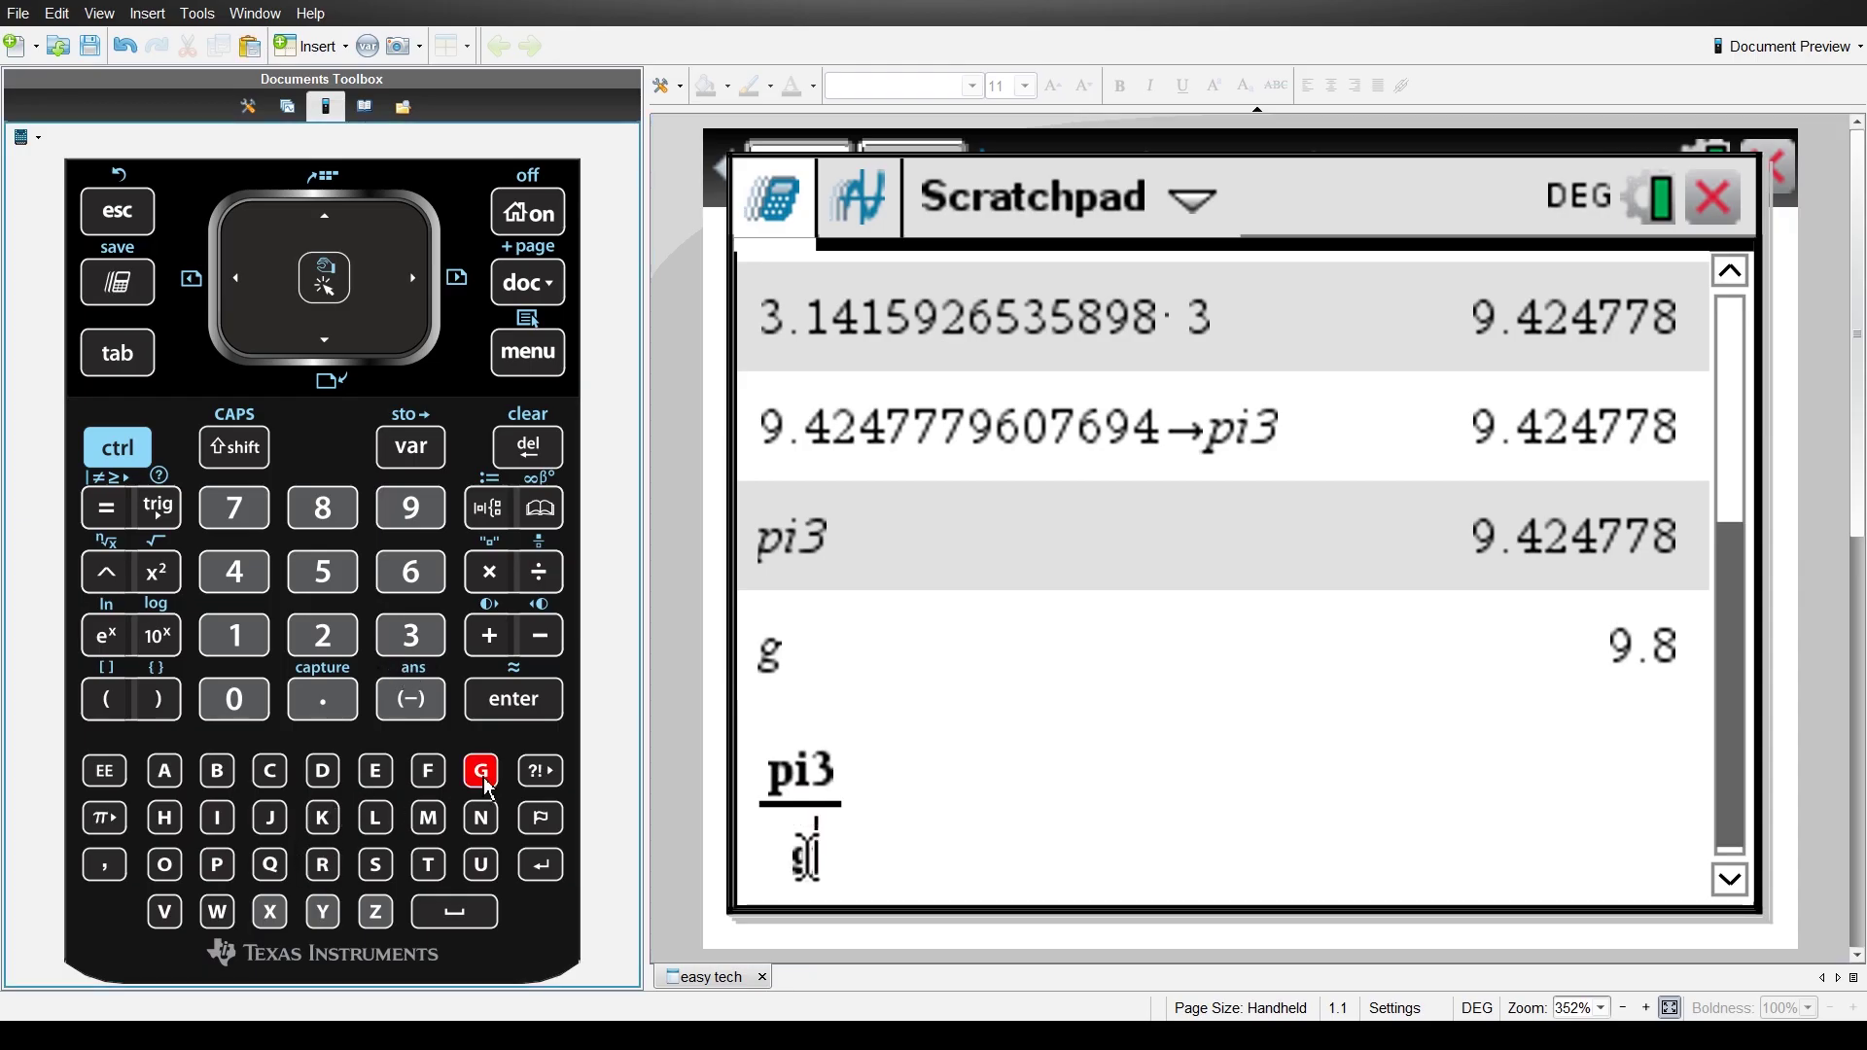
{"action": "left_click", "coordinate": [541, 707]}
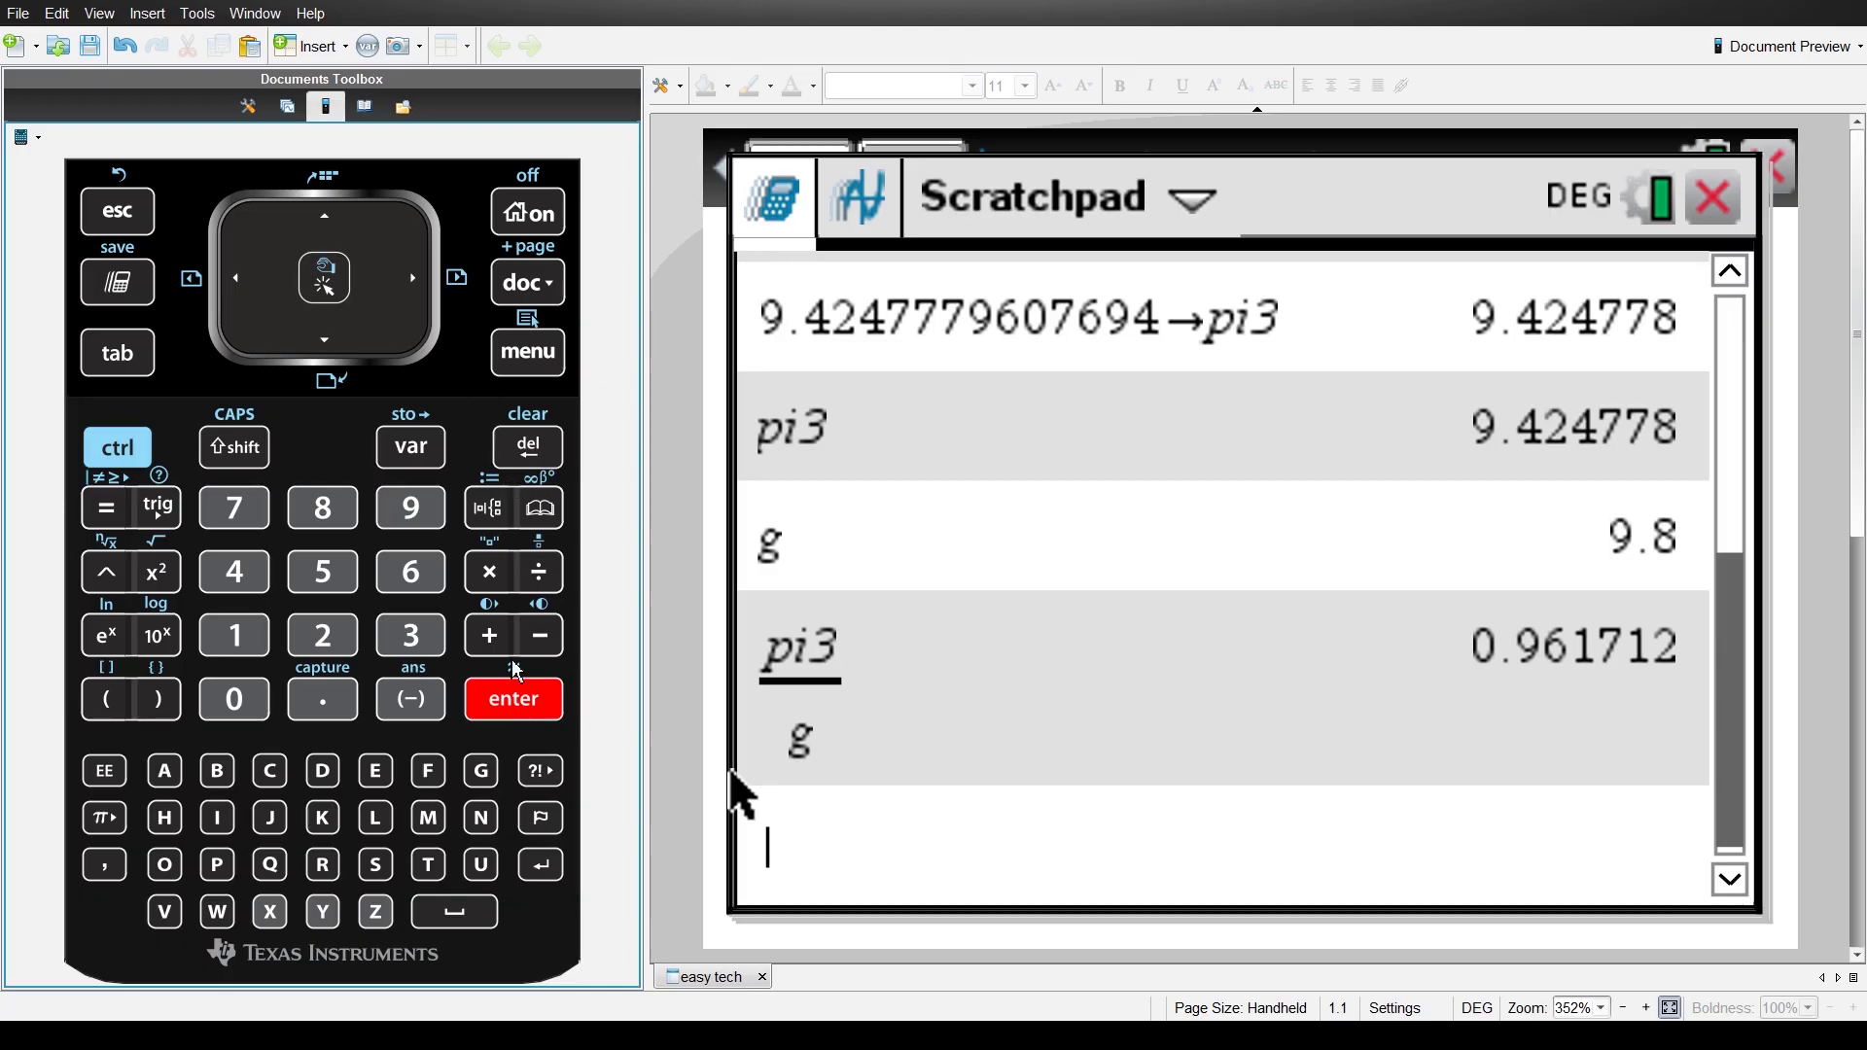
{"action": "left_click", "coordinate": [558, 219]}
{"action": "left_click", "coordinate": [559, 219]}
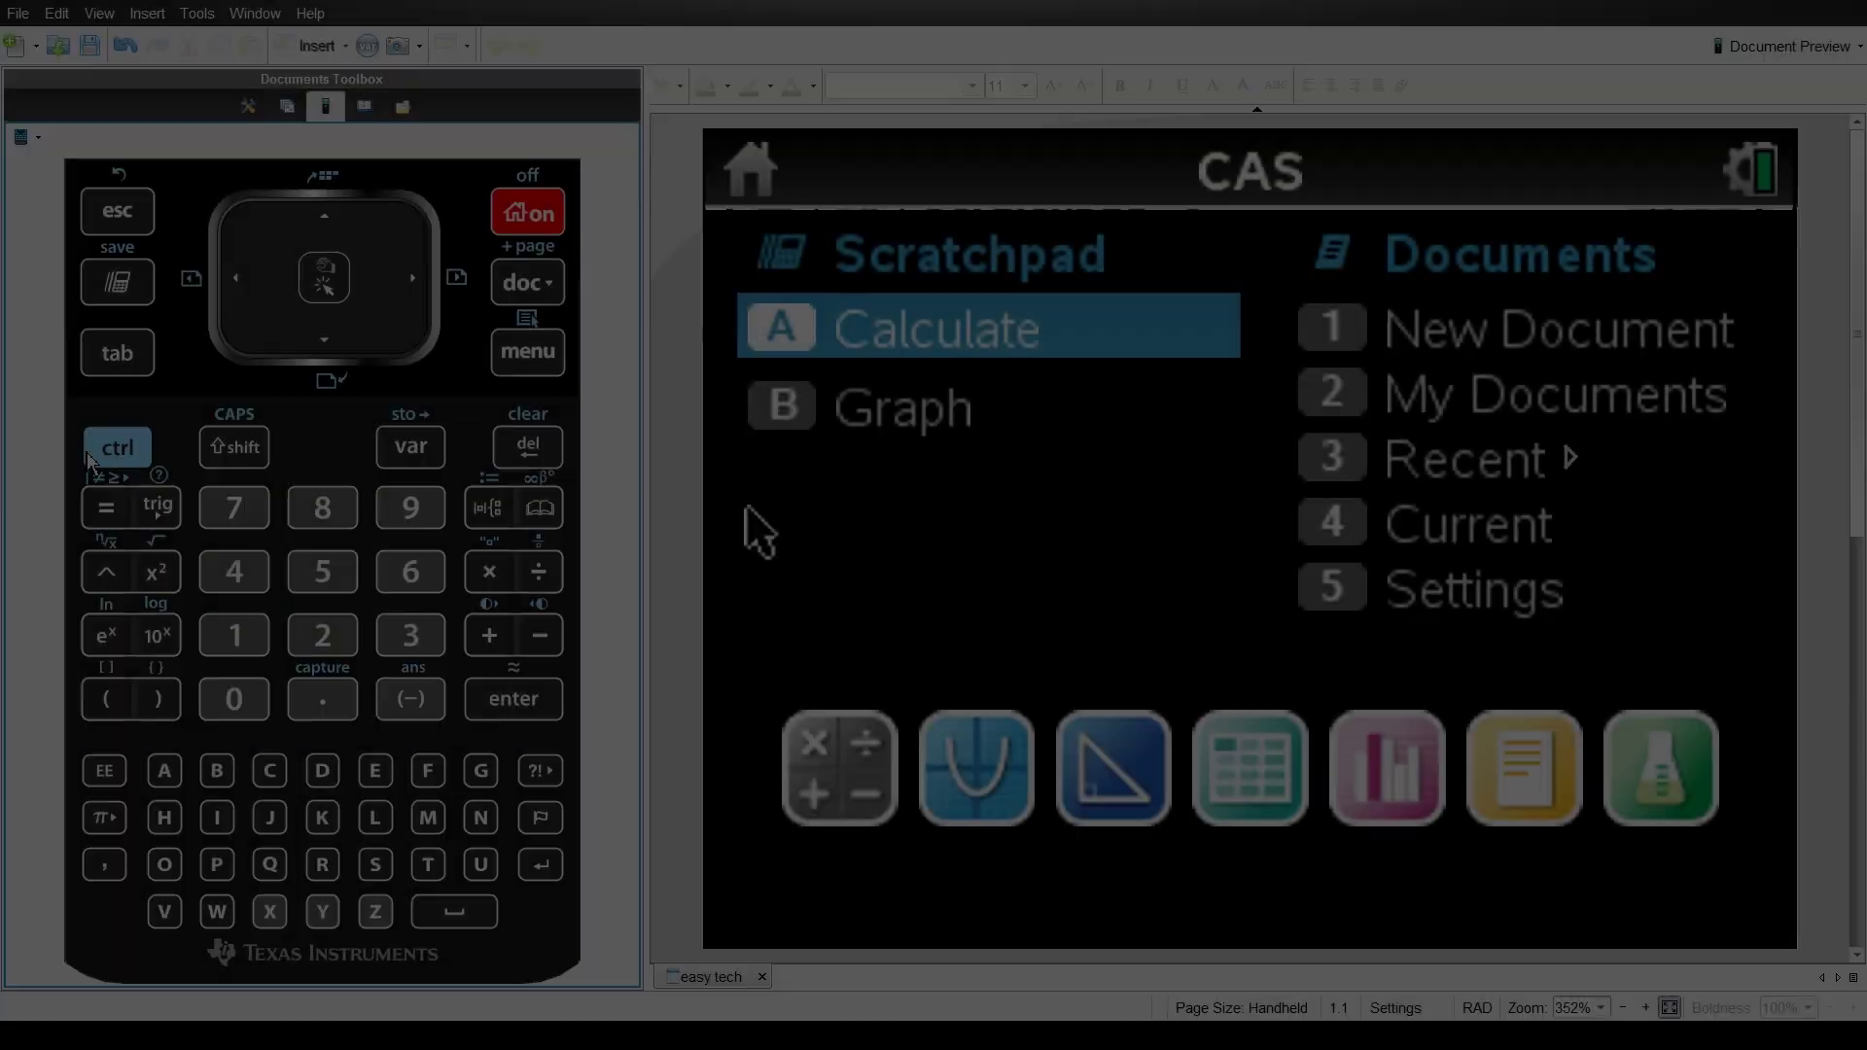
- Raise the handheld display contrast twice with ctrl +, then lower it twice with ctrl −
{"action": "key", "text": "ctrl"}
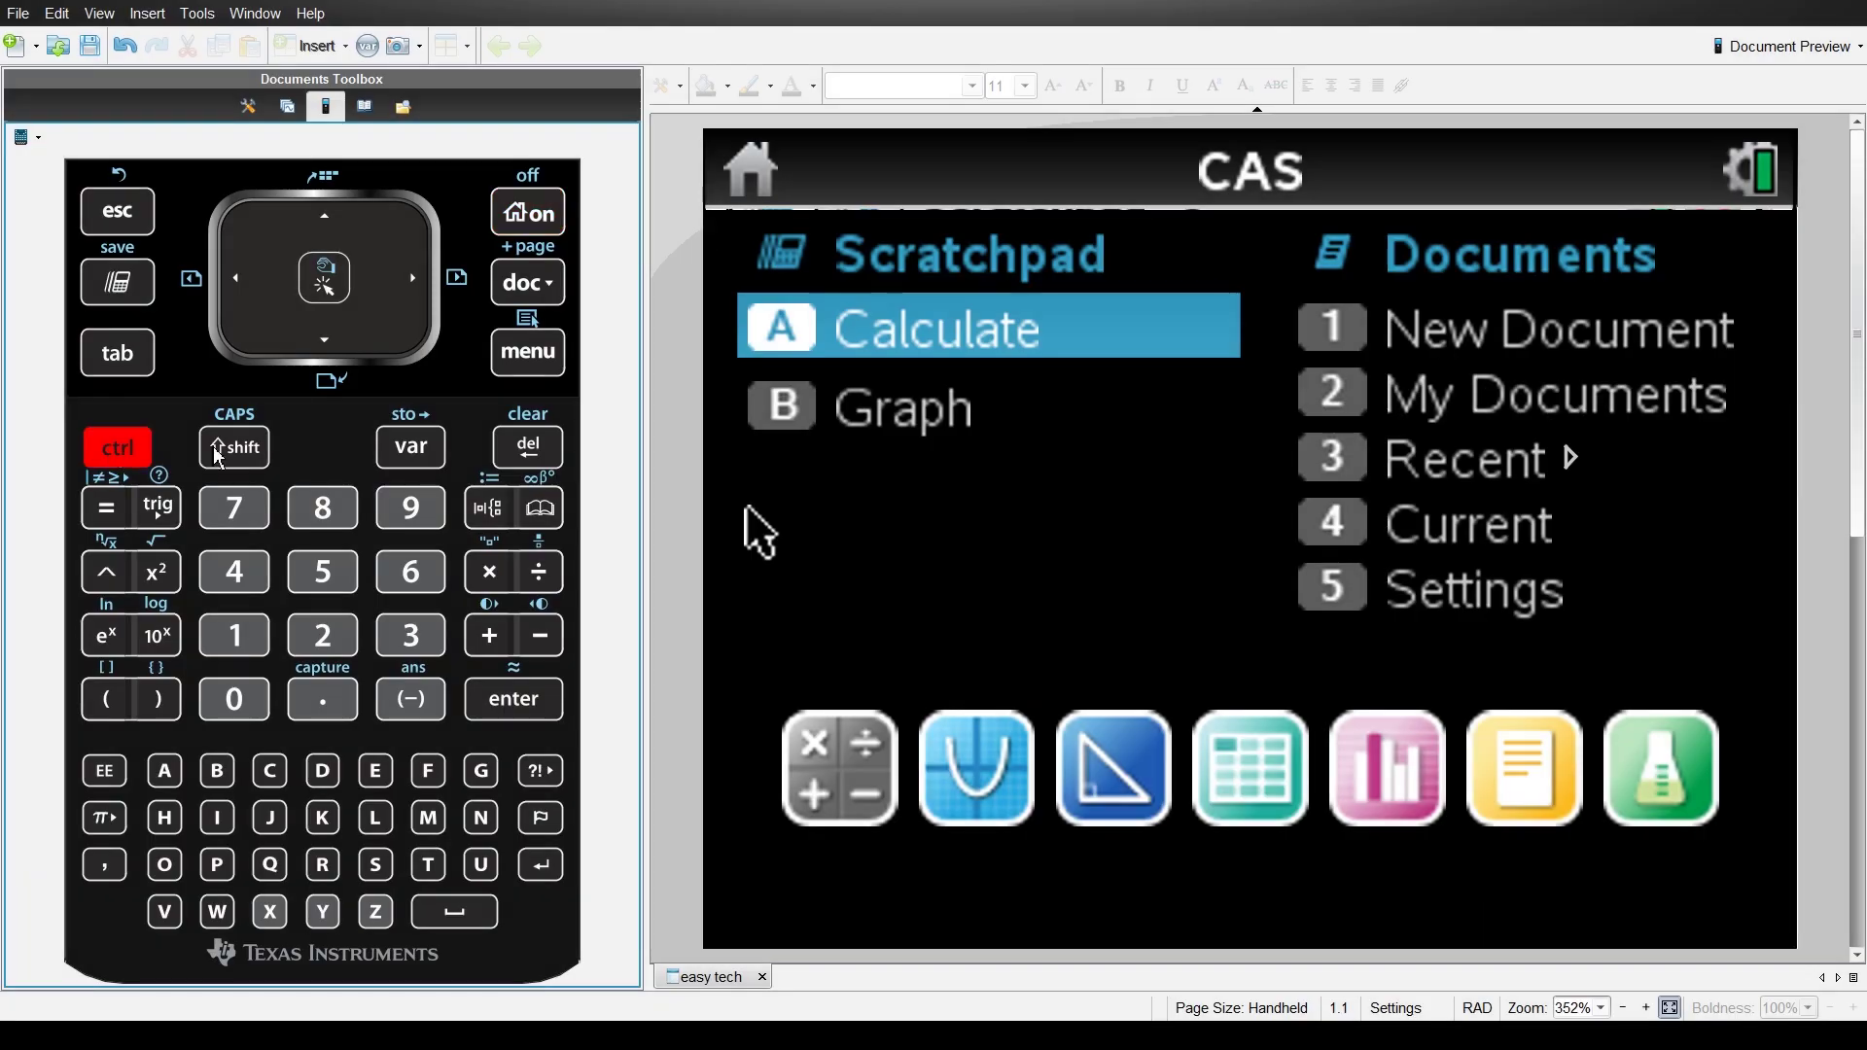
{"action": "left_click", "coordinate": [486, 640]}
{"action": "left_click", "coordinate": [146, 452]}
{"action": "left_click", "coordinate": [491, 638]}
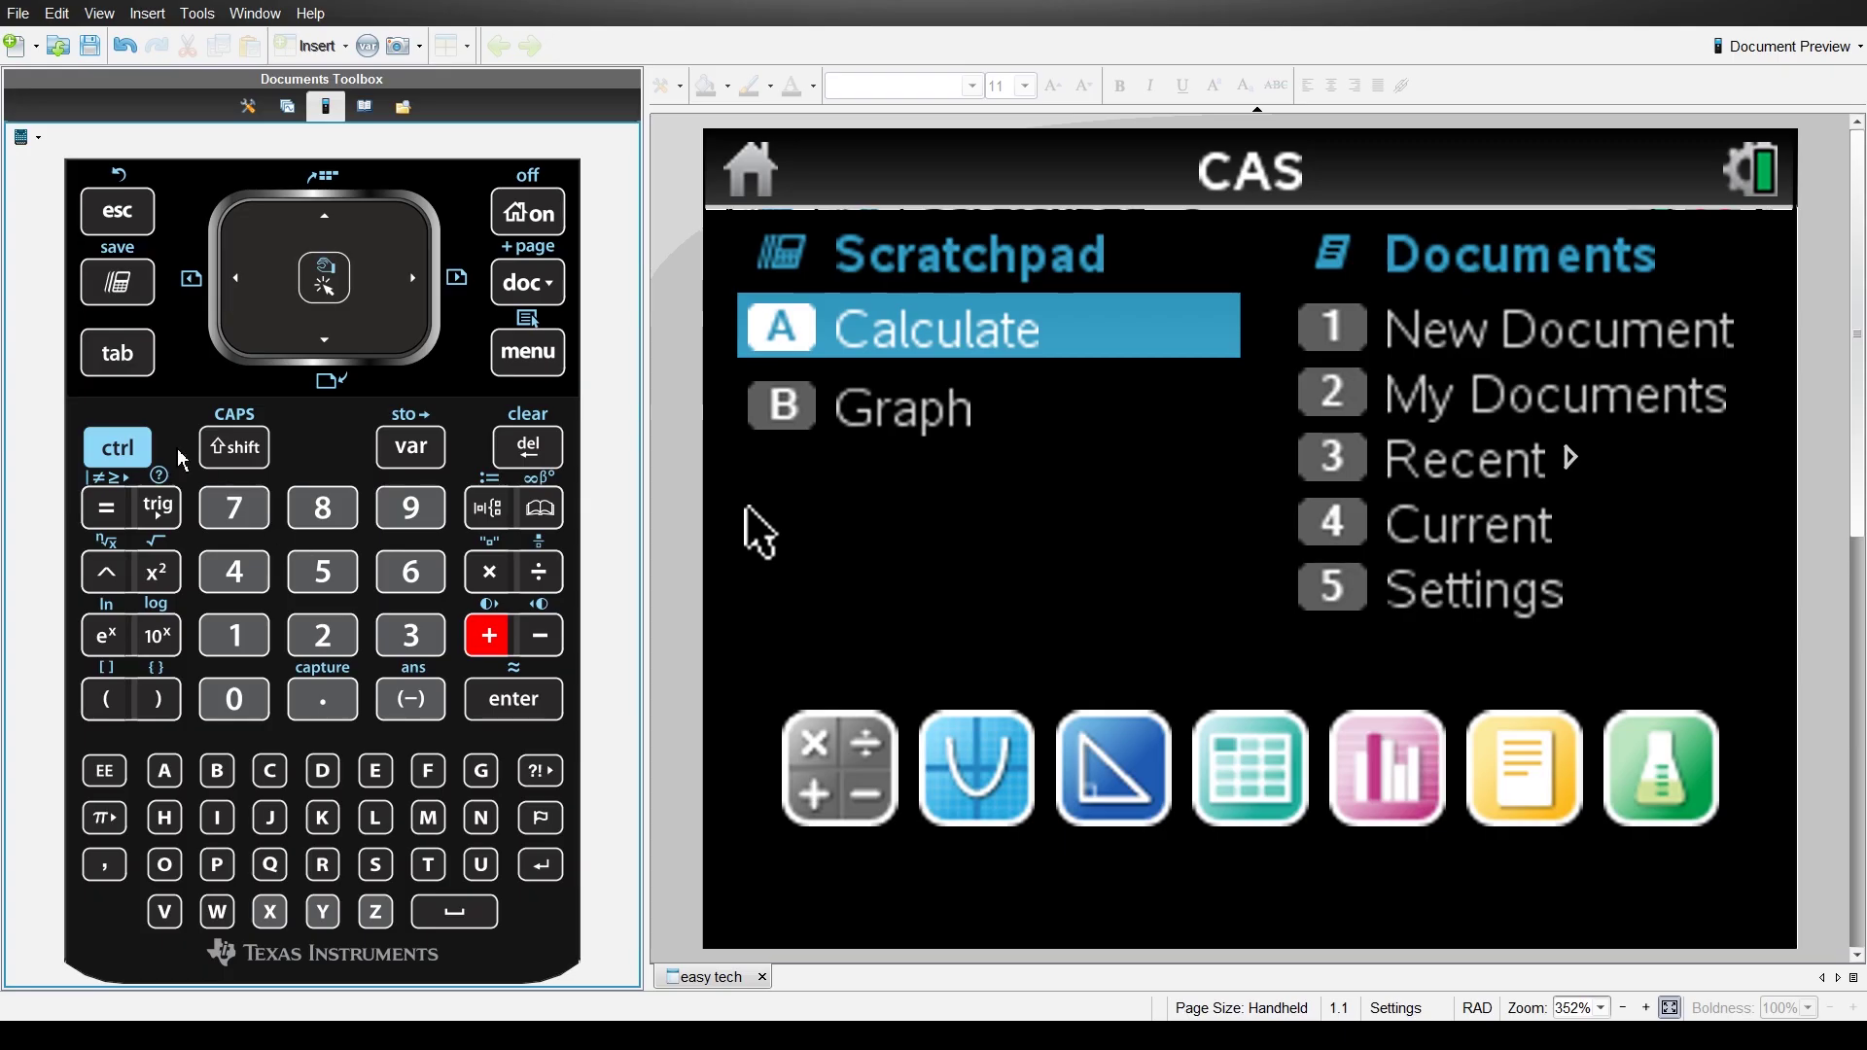
{"action": "left_click", "coordinate": [126, 442]}
{"action": "left_click", "coordinate": [555, 649]}
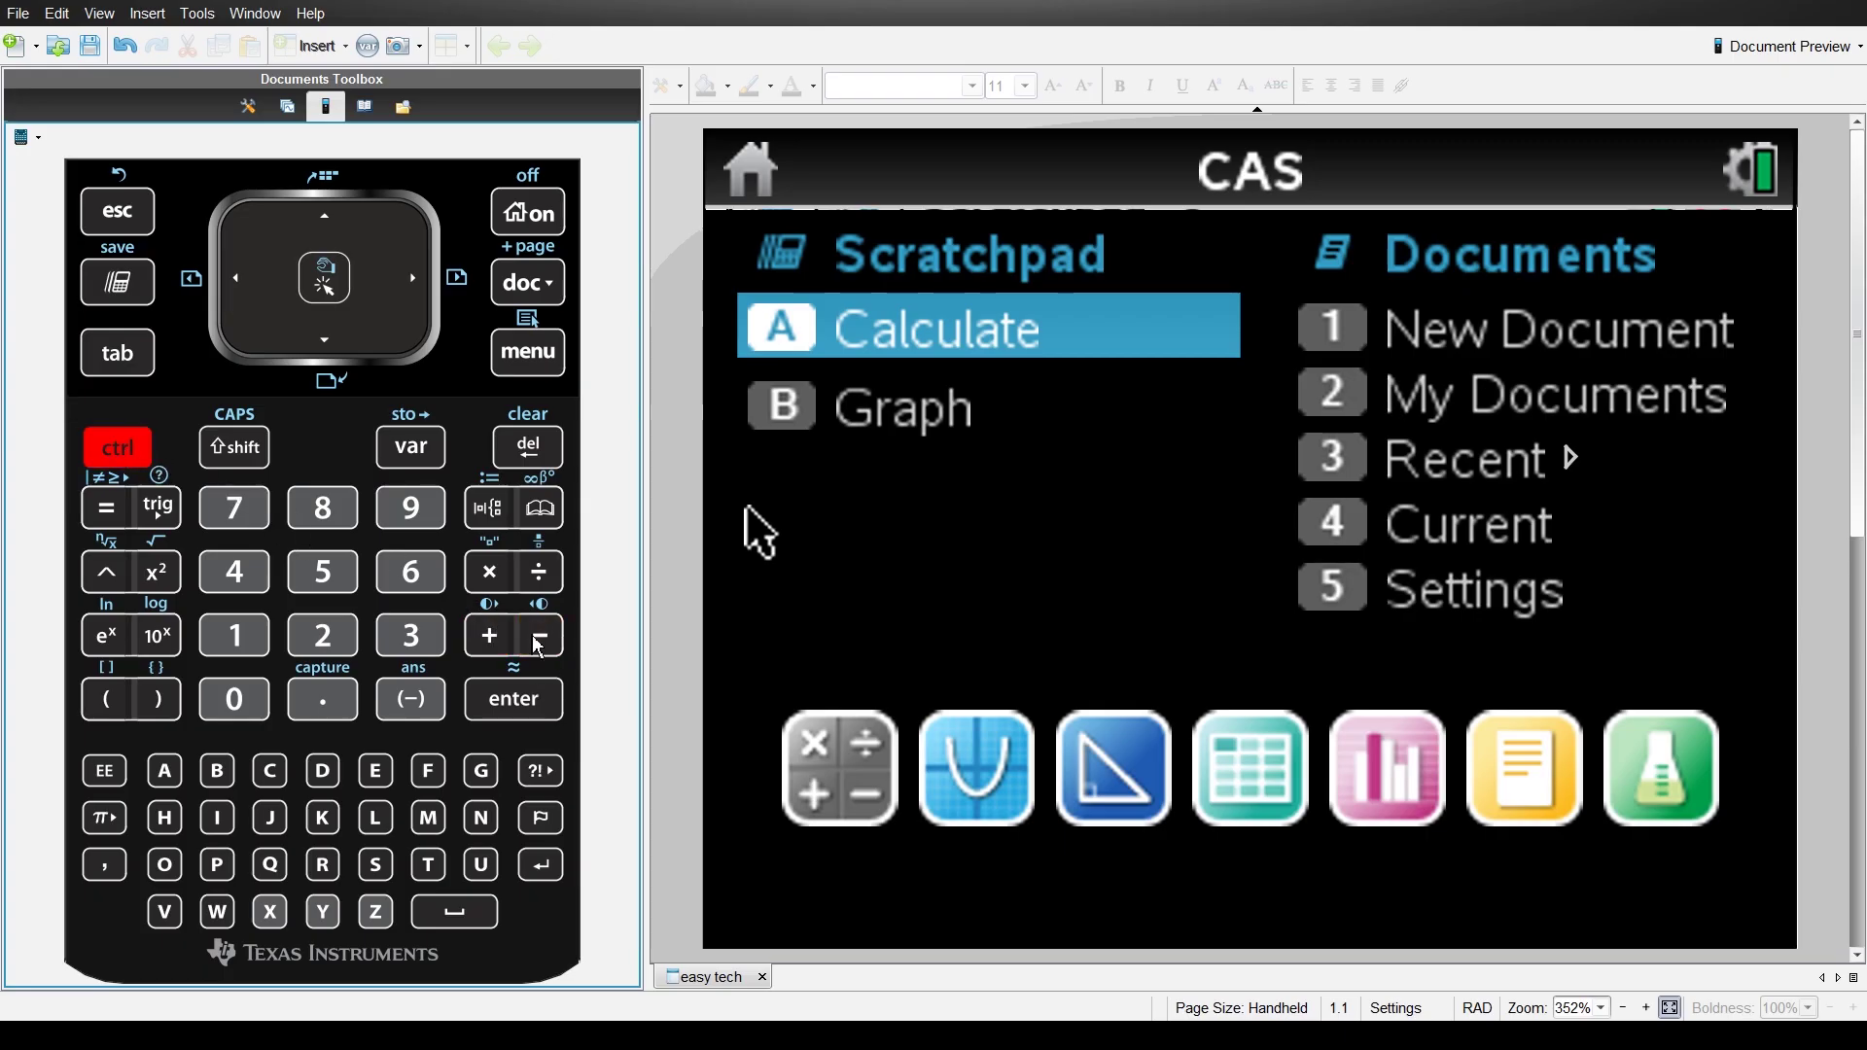
{"action": "left_click", "coordinate": [539, 647]}
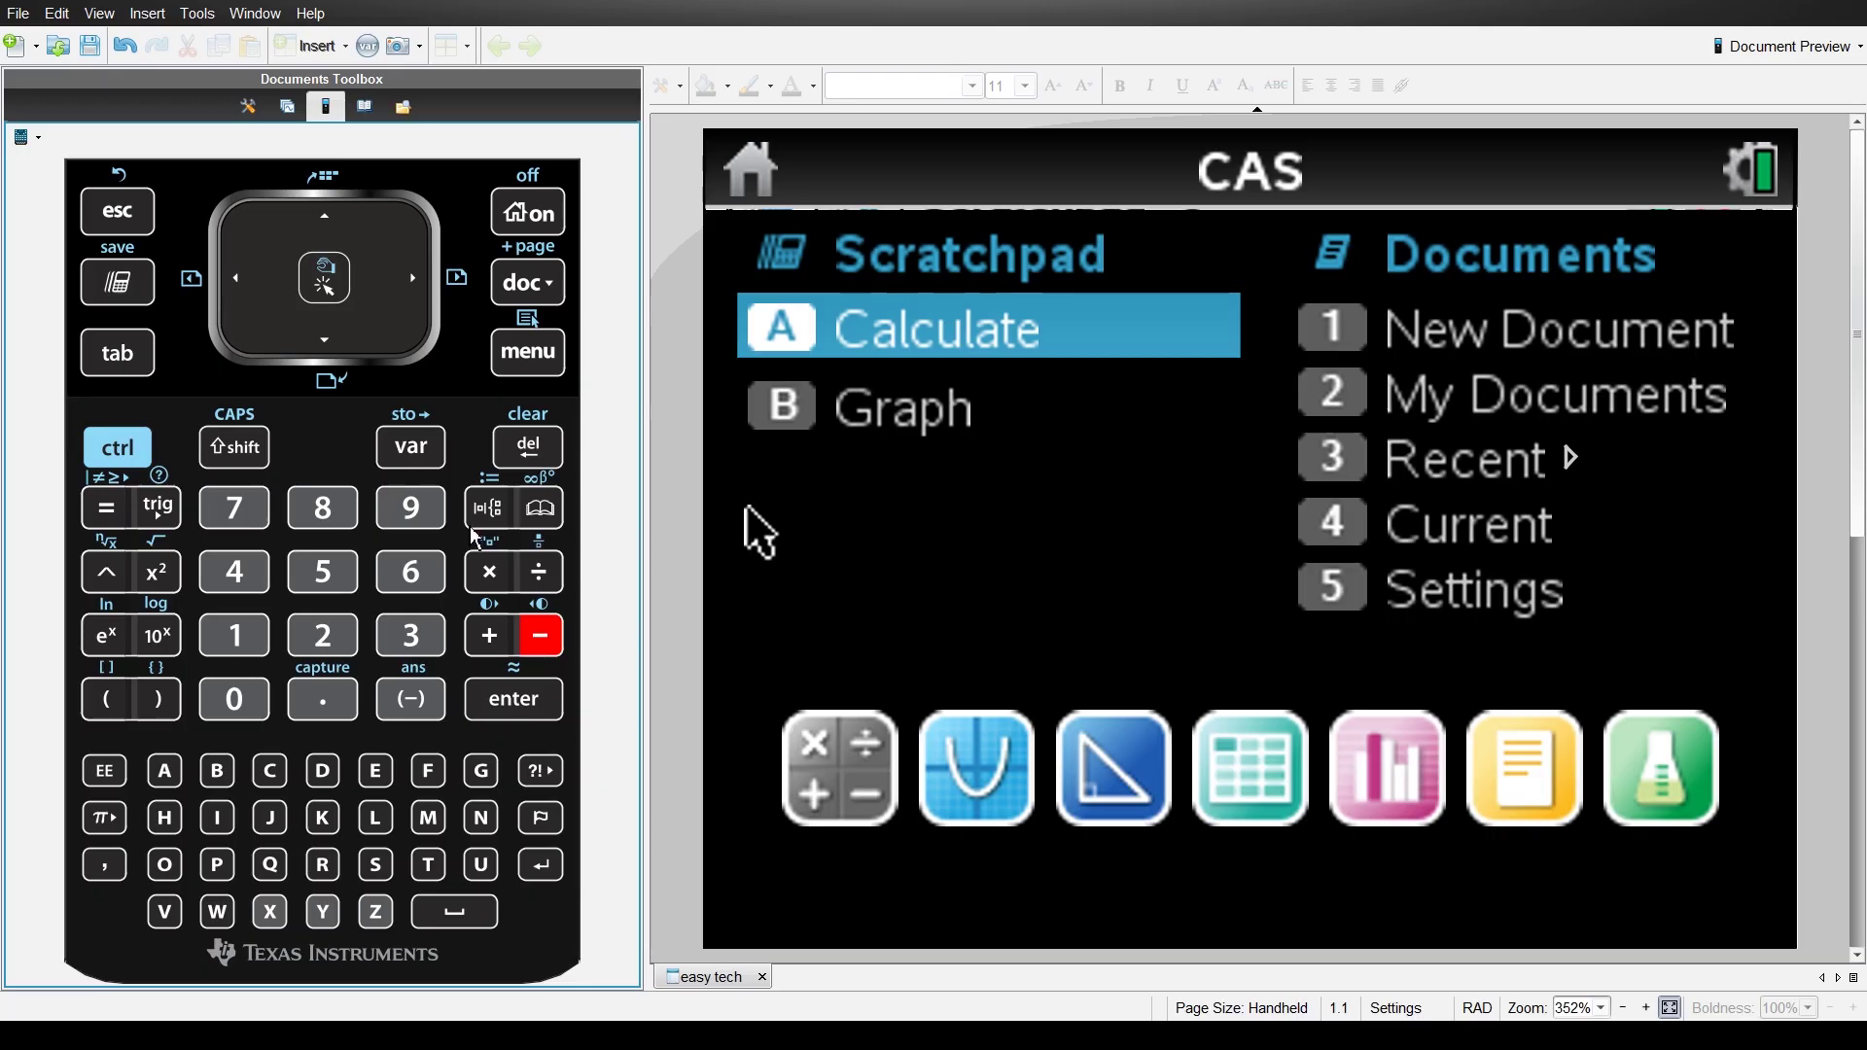
{"action": "left_click", "coordinate": [122, 453]}
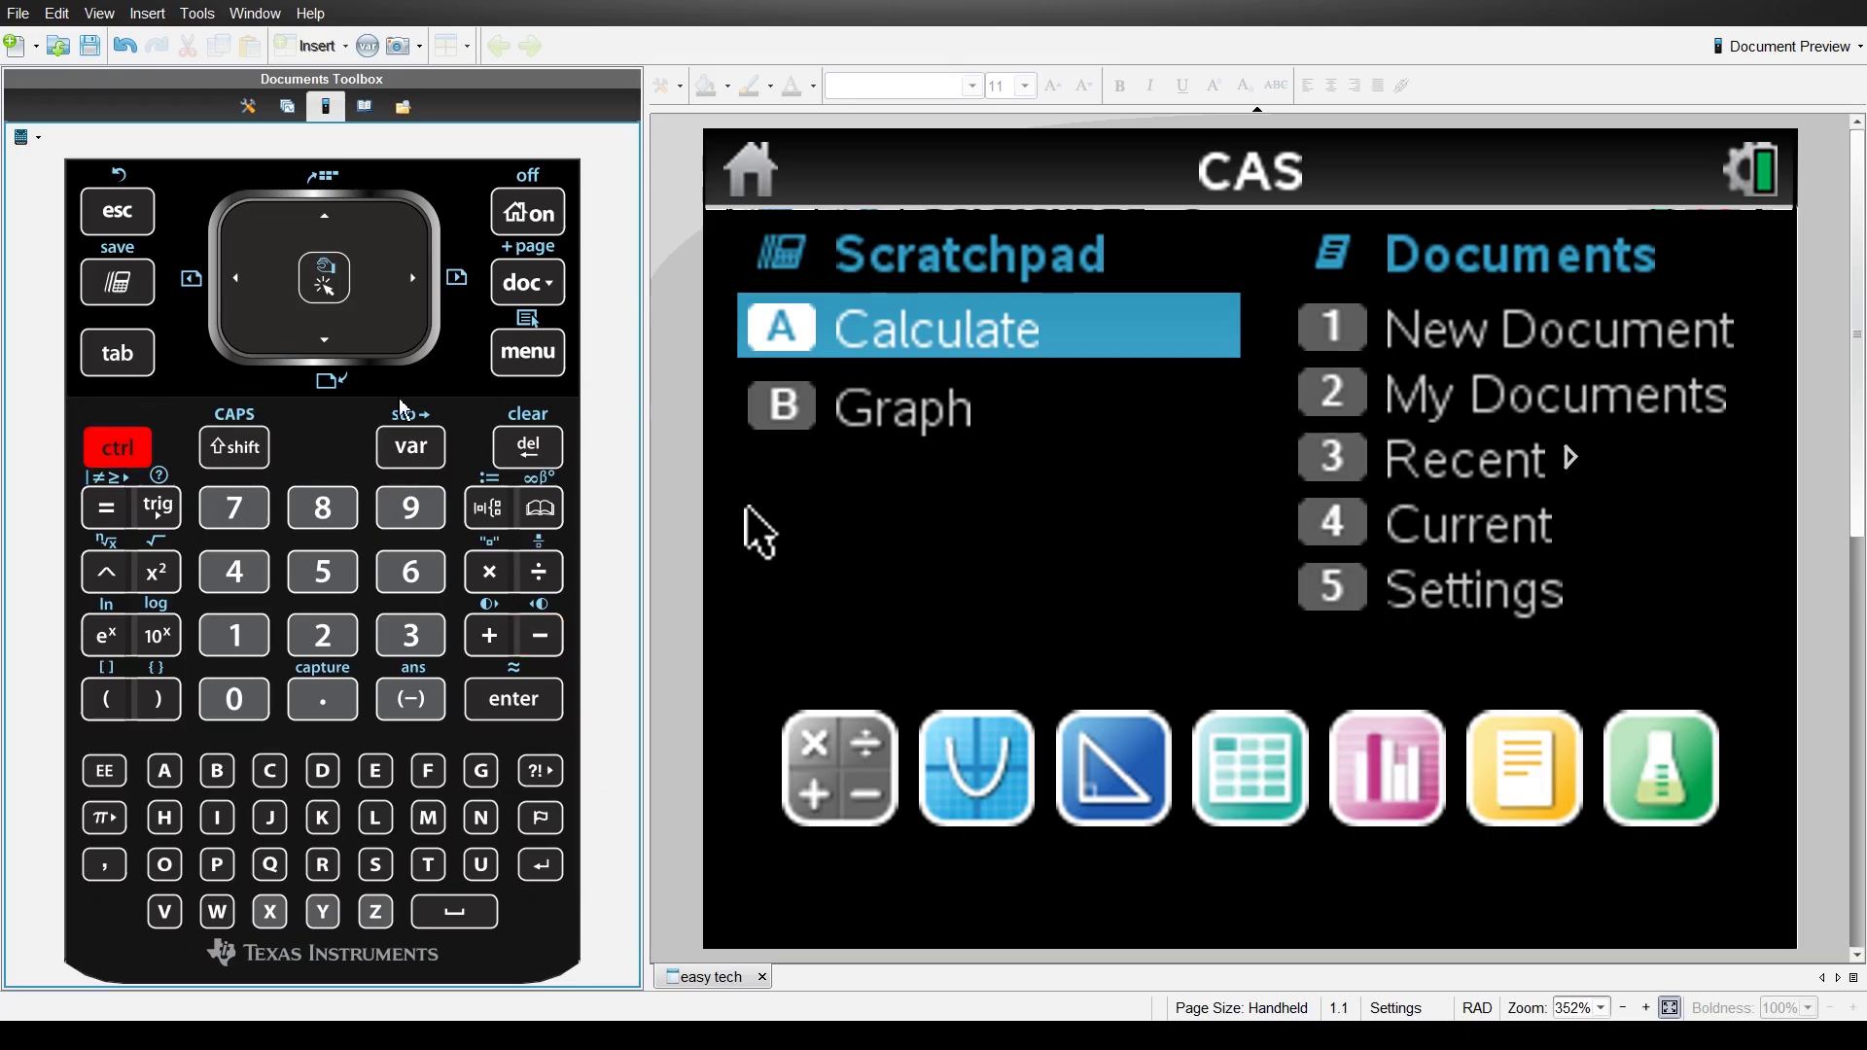